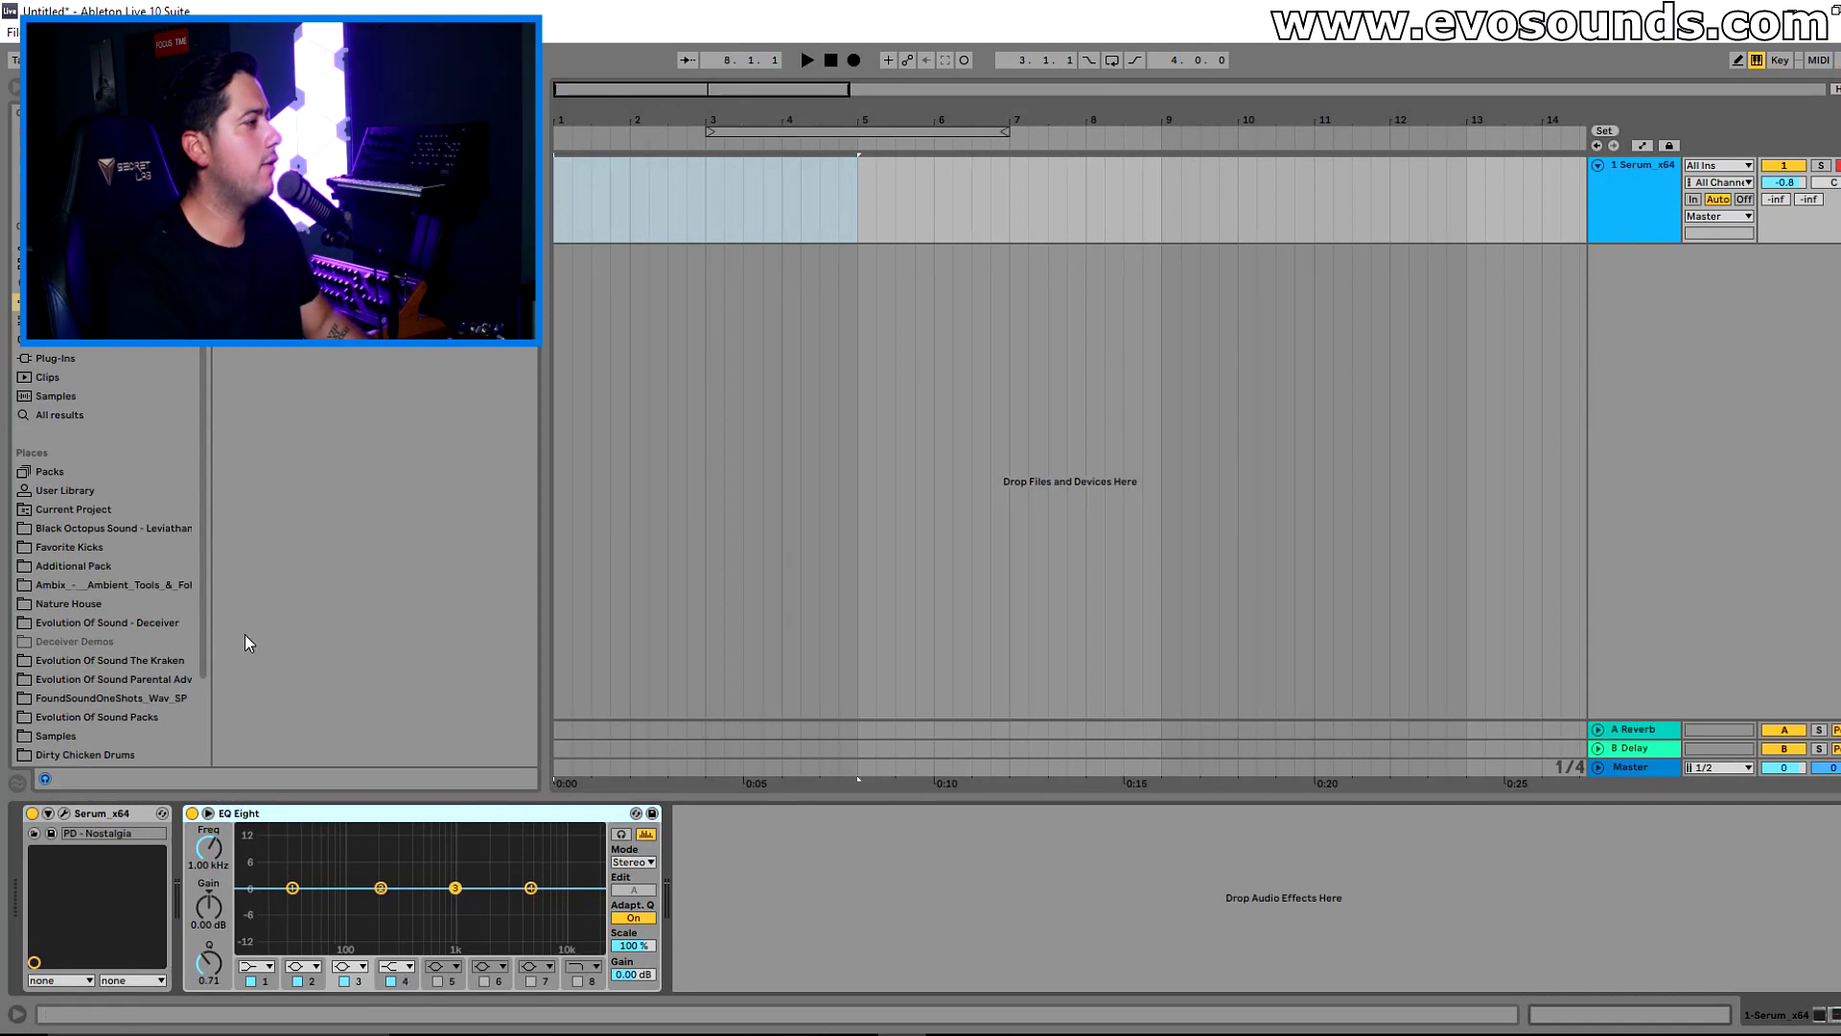
# - Create an empty four-bar MIDI clip at the start of the Serum track
pyautogui.rightClick(811, 224)
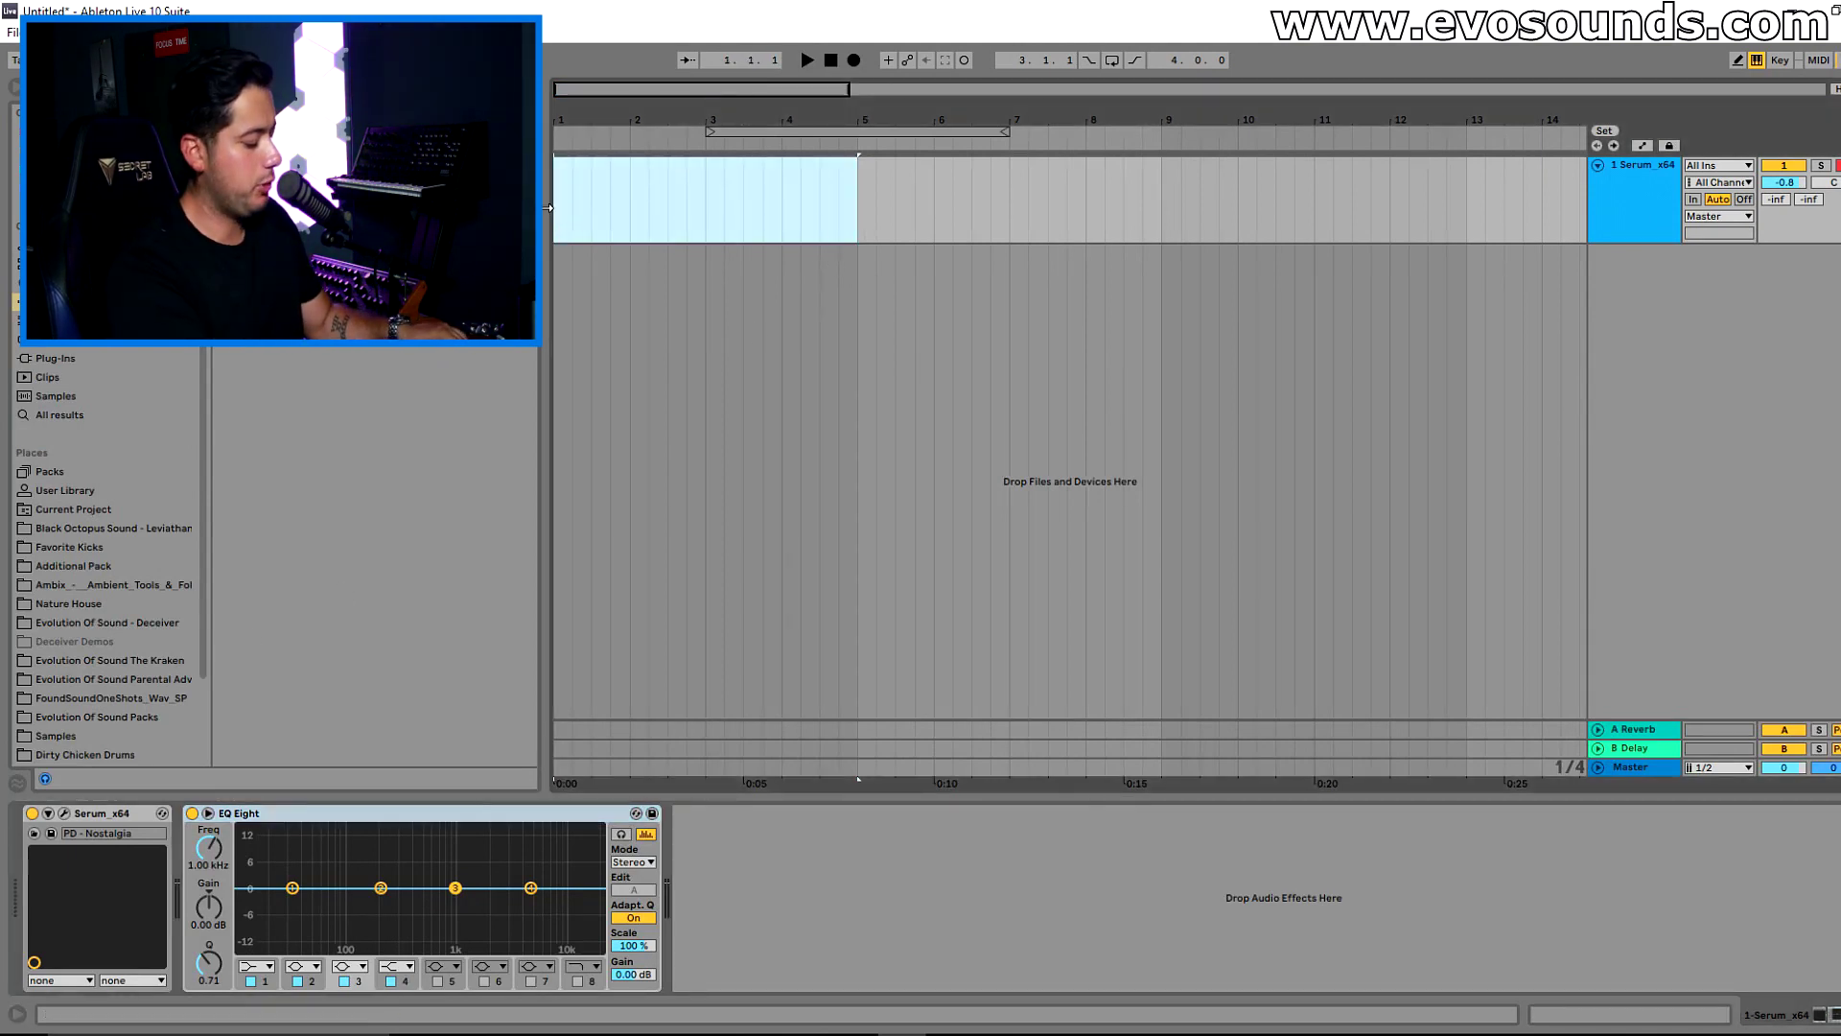
pyautogui.hotkey('ctrl', 'shift', 'm')
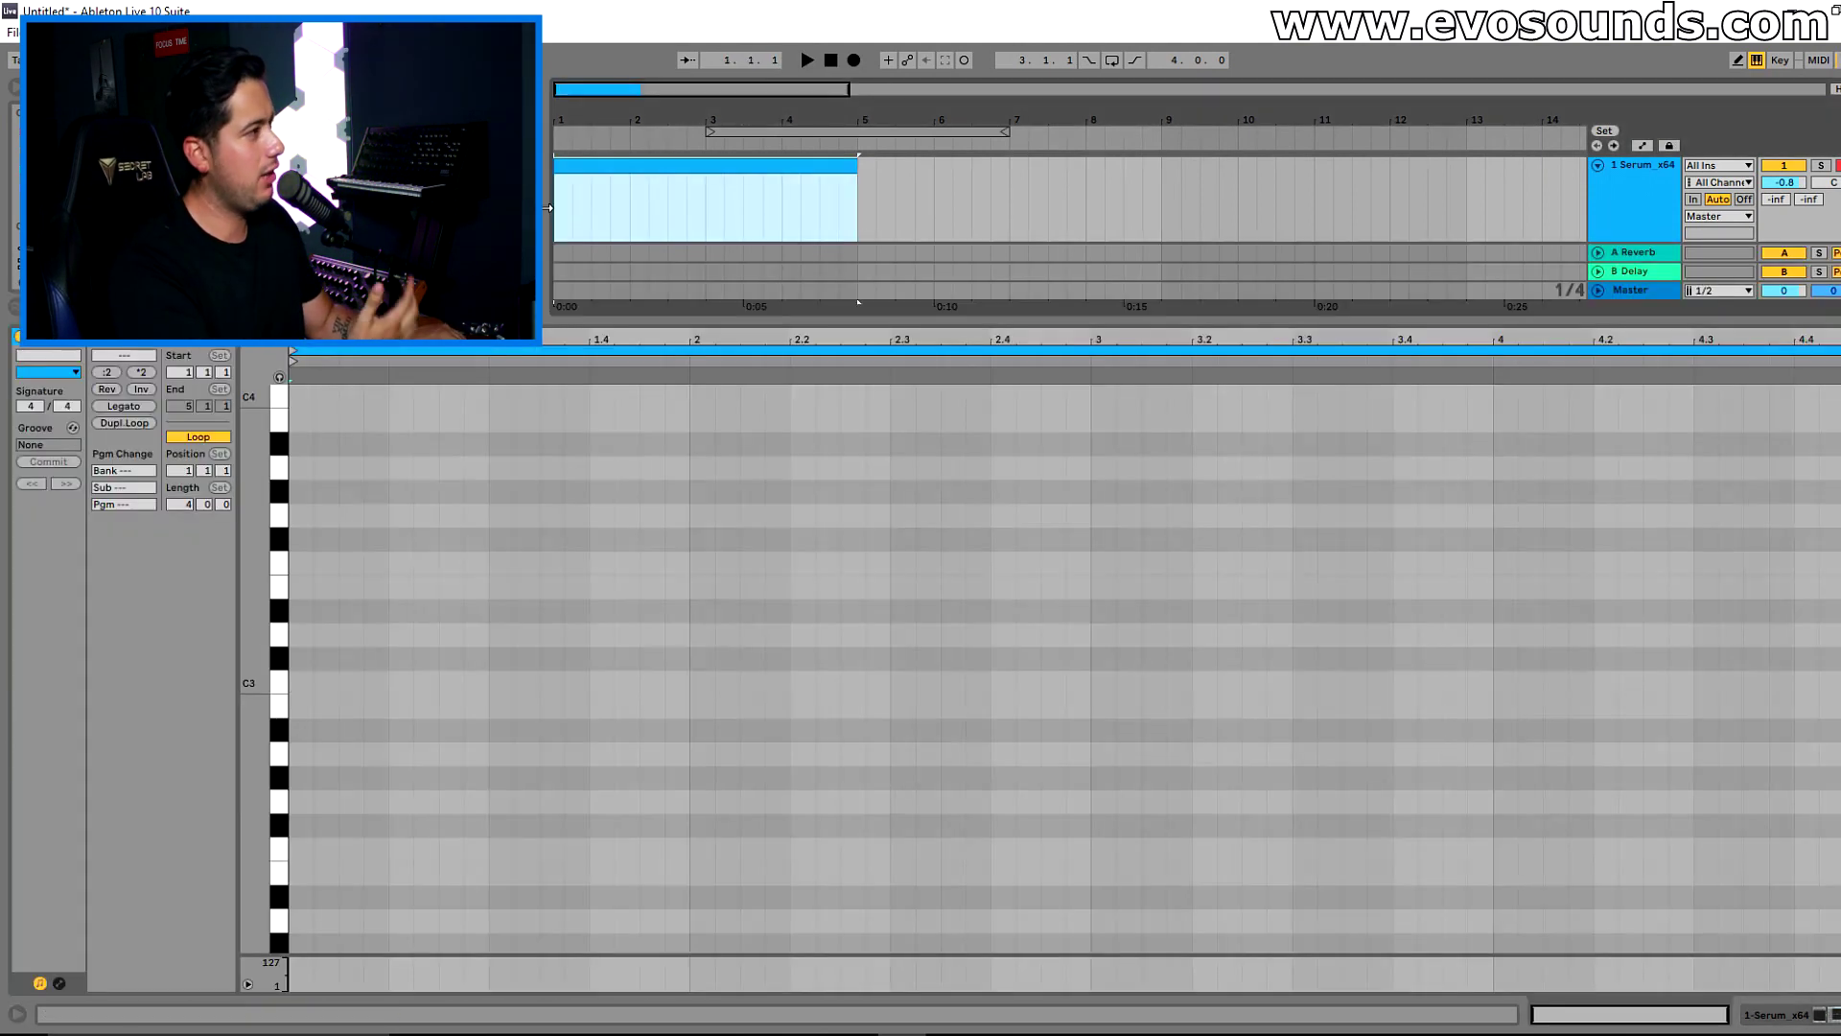
pyautogui.click(252, 597)
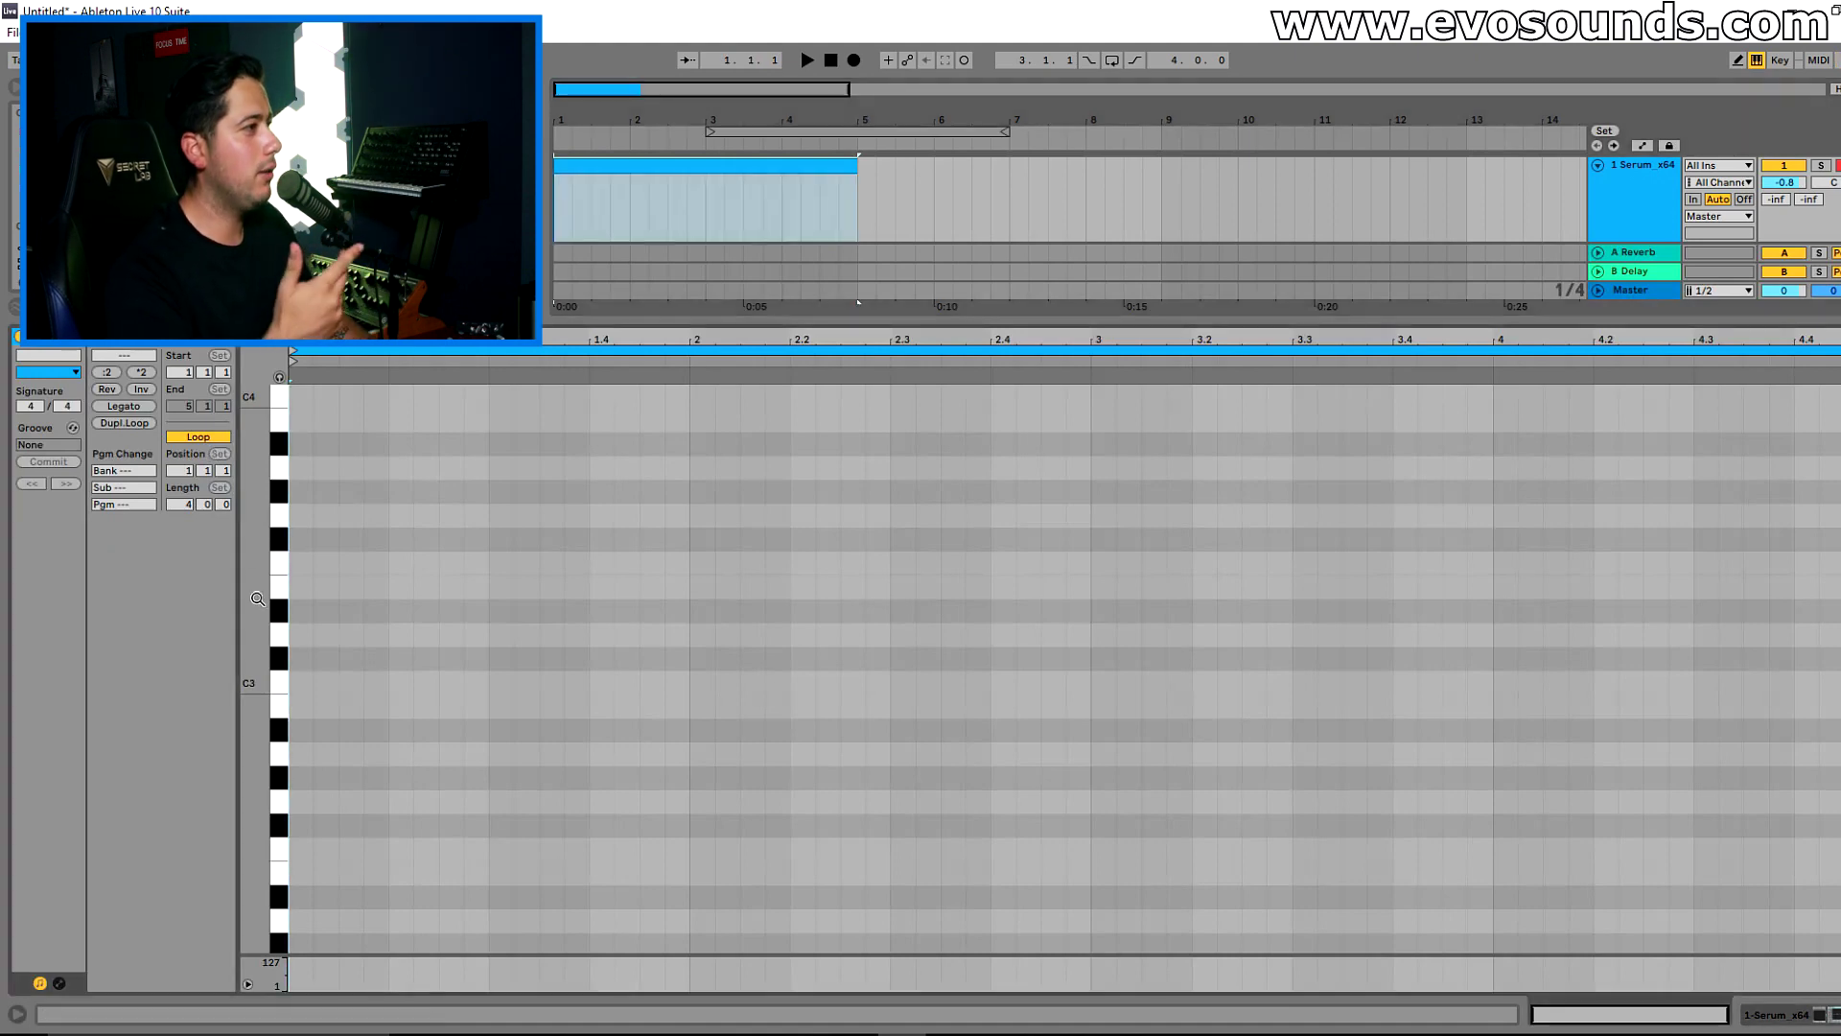
# - Write four one-bar chords, D3-F3-A3, A#2-D3-F3, G2-A#2-D3 and C3-E3-G3, and play them back
pyautogui.moveTo(297, 635); pyautogui.dragTo(682, 638)
pyautogui.moveTo(568, 635); pyautogui.dragTo(565, 468)
pyautogui.click(571, 594)
pyautogui.hotkey('ctrl', 'a')
pyautogui.hotkey('ctrl', 'd')
pyautogui.moveTo(775, 641); pyautogui.dragTo(762, 734)
pyautogui.hotkey('ctrl', 'd')
pyautogui.moveTo(1151, 734); pyautogui.dragTo(1154, 811)
pyautogui.hotkey('ctrl', 'd')
pyautogui.press('space')
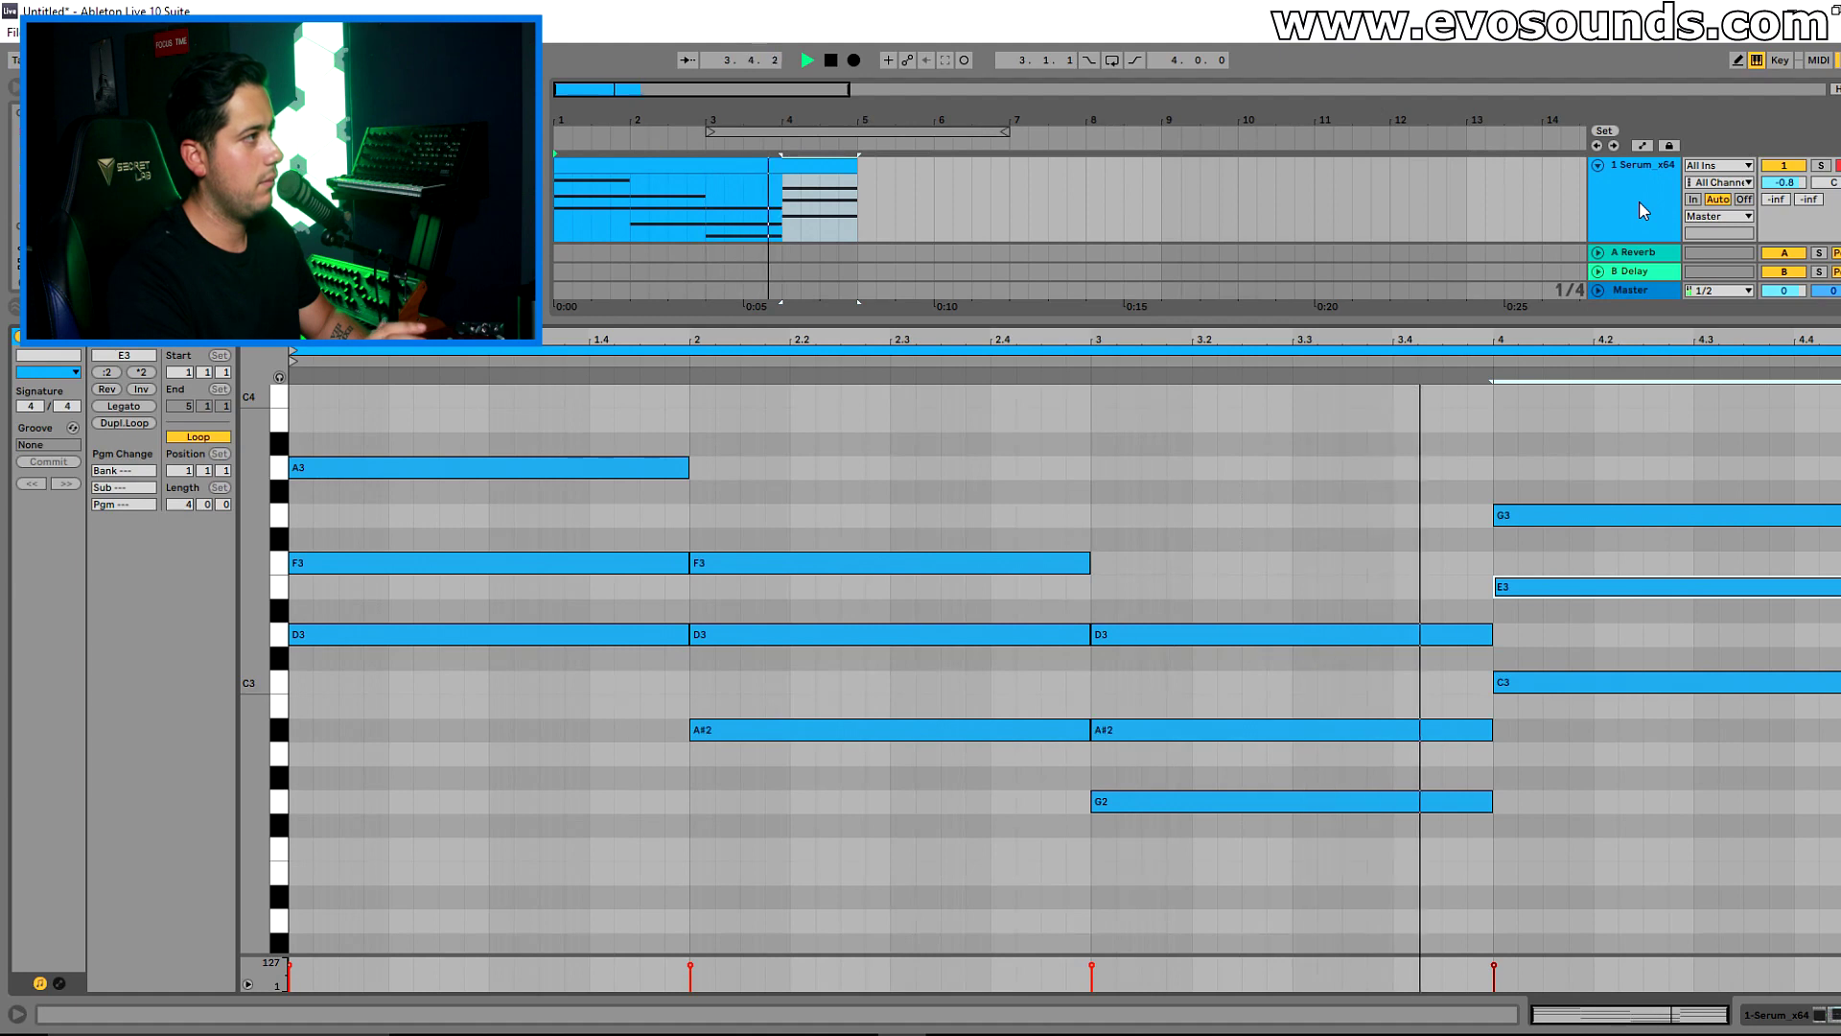
pyautogui.press('space')
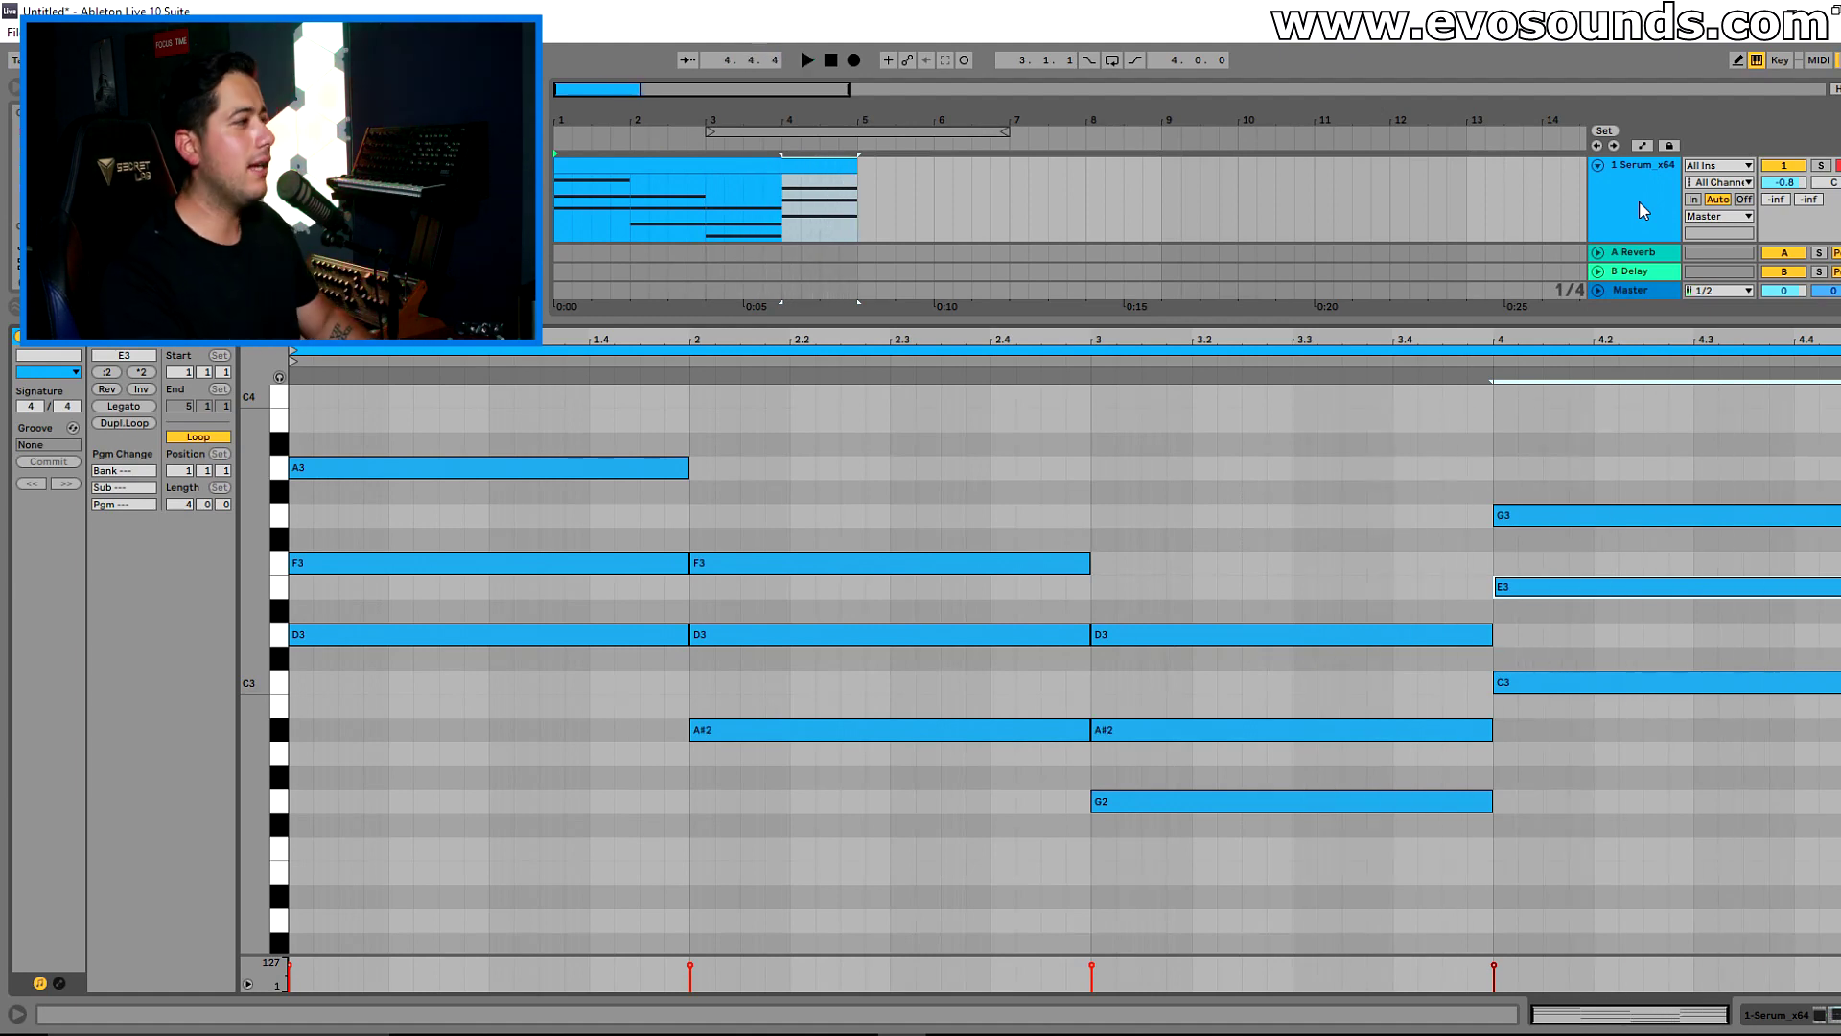
# - Transpose all notes of the clip down two octaves, with the first chord at D1-F1-A1, and play it
pyautogui.click(485, 752)
pyautogui.hotkey('ctrl', 'a')
pyautogui.hotkey('shift', 'Down')
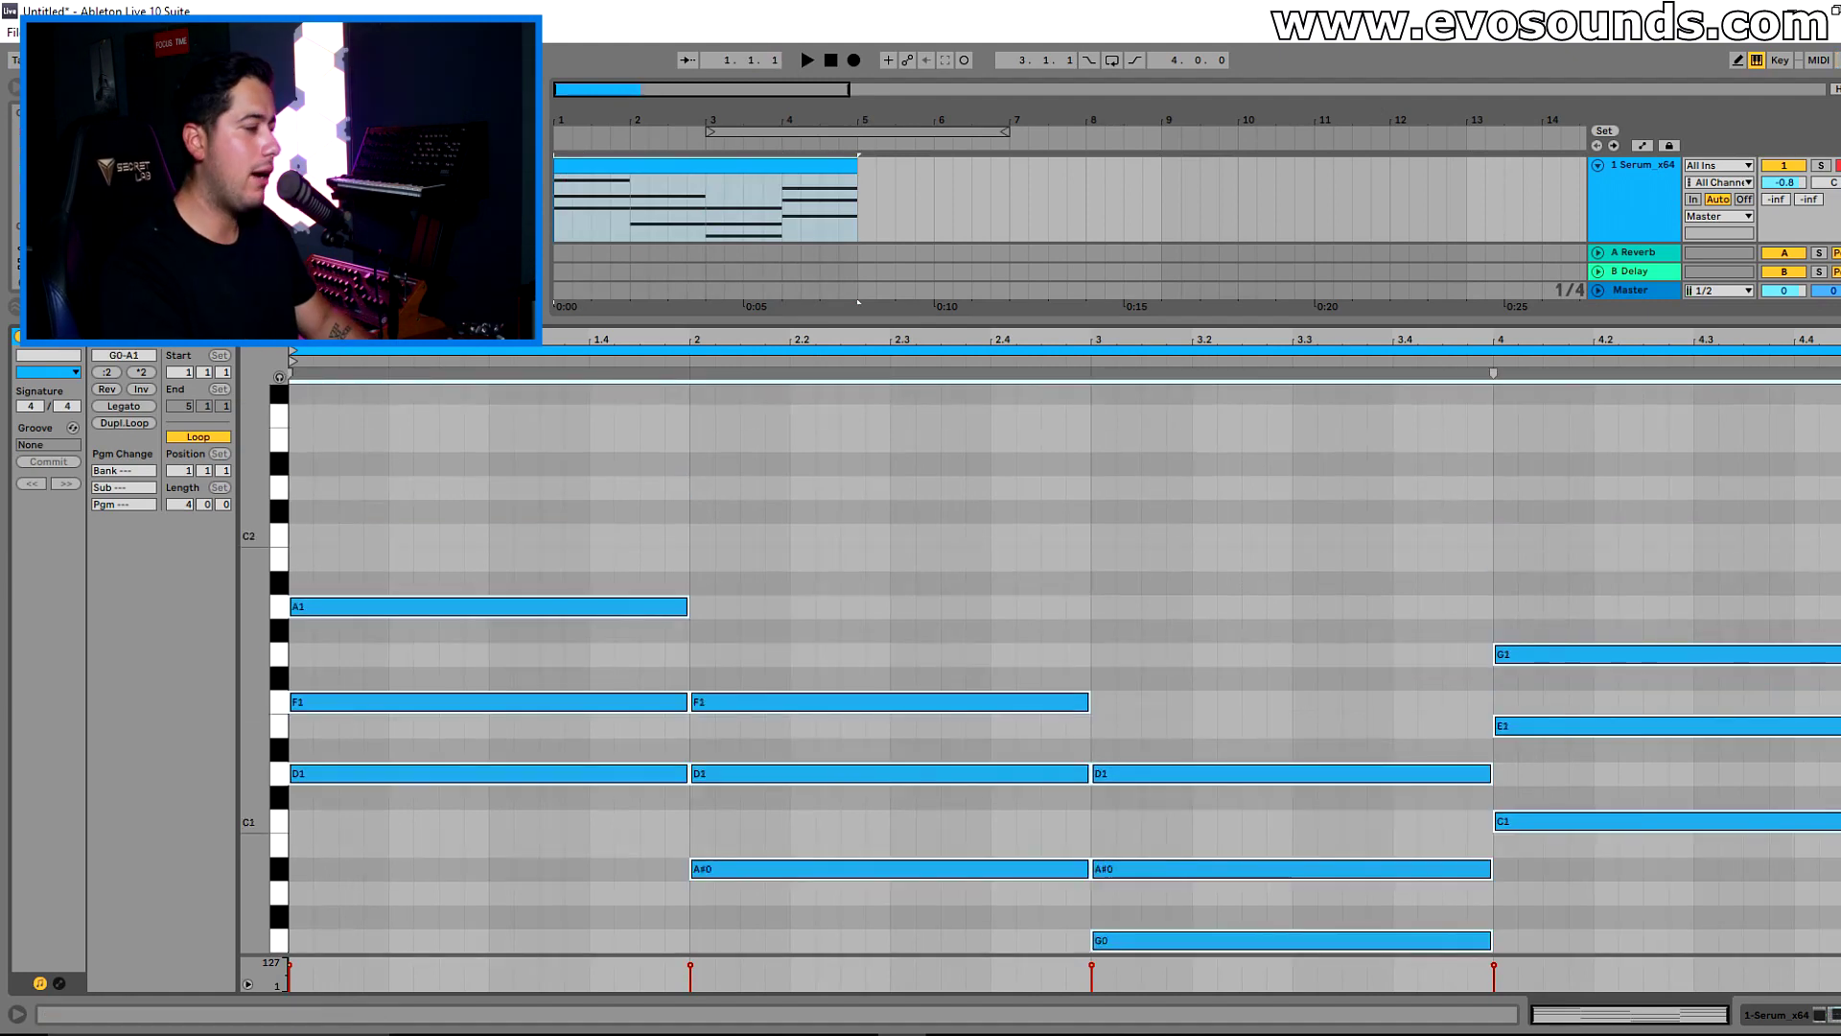
pyautogui.click(708, 166)
pyautogui.press('space')
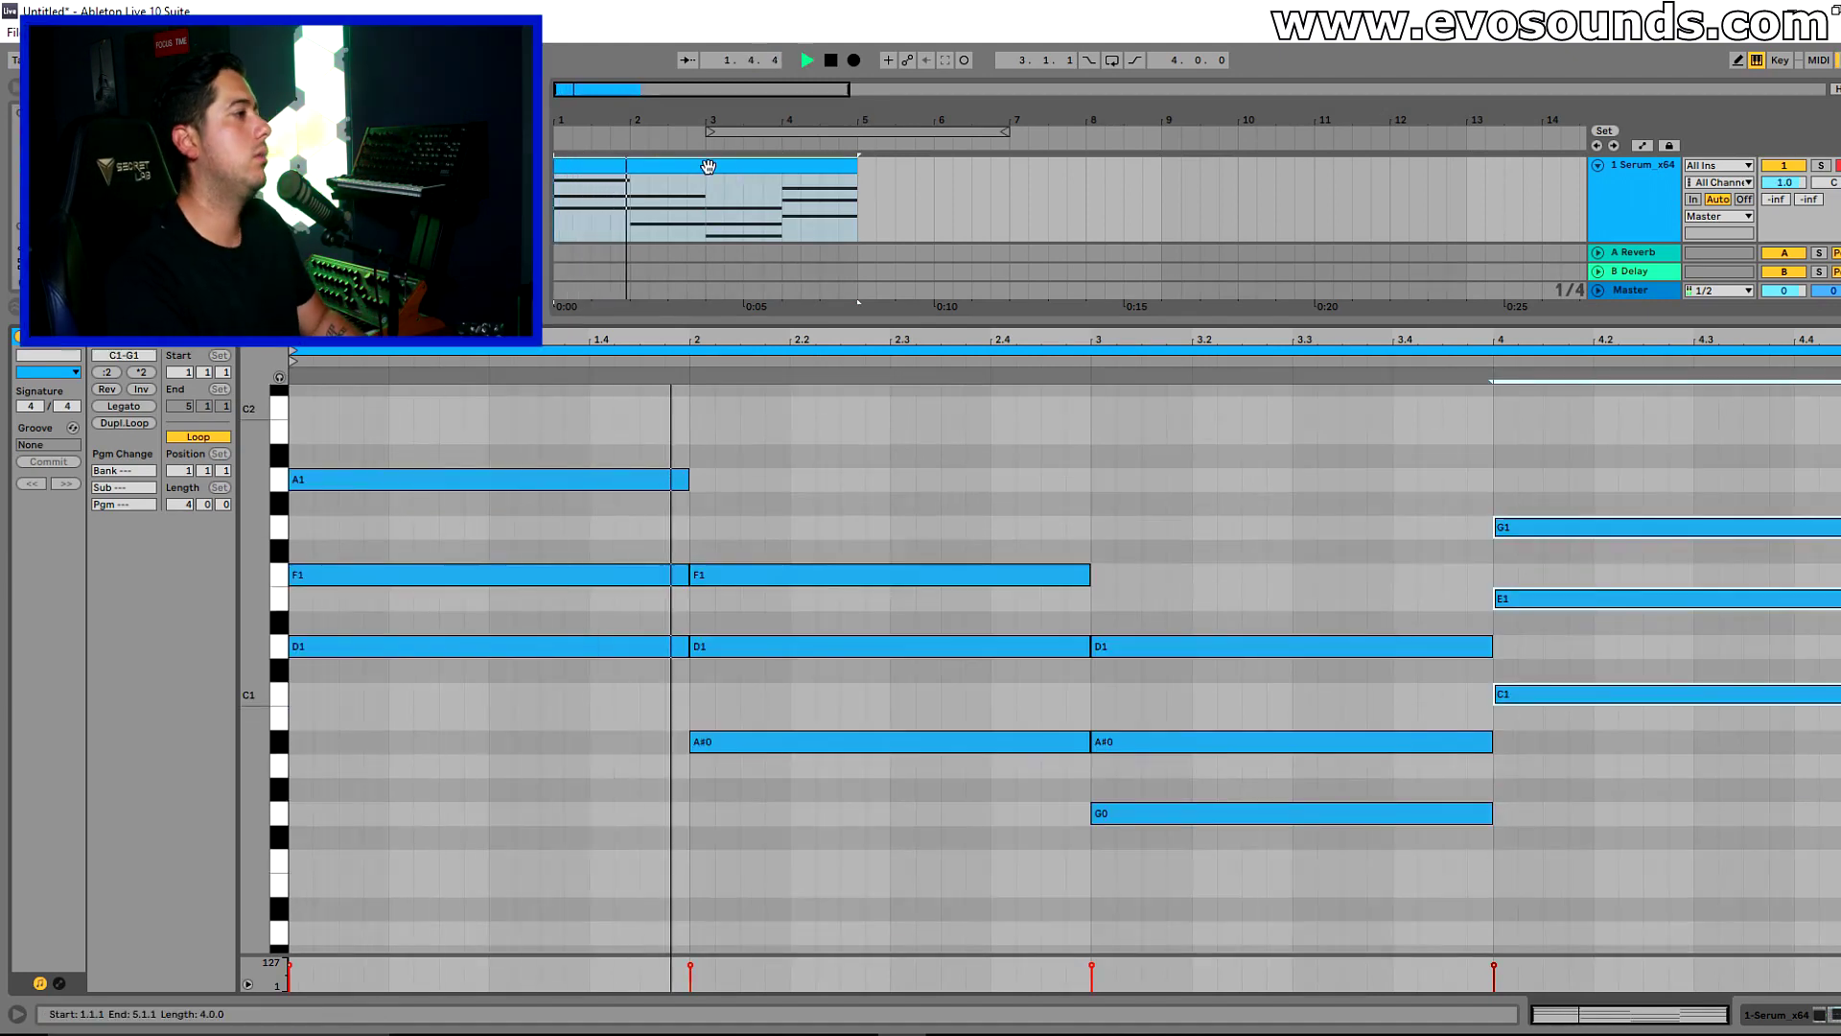
pyautogui.press('space')
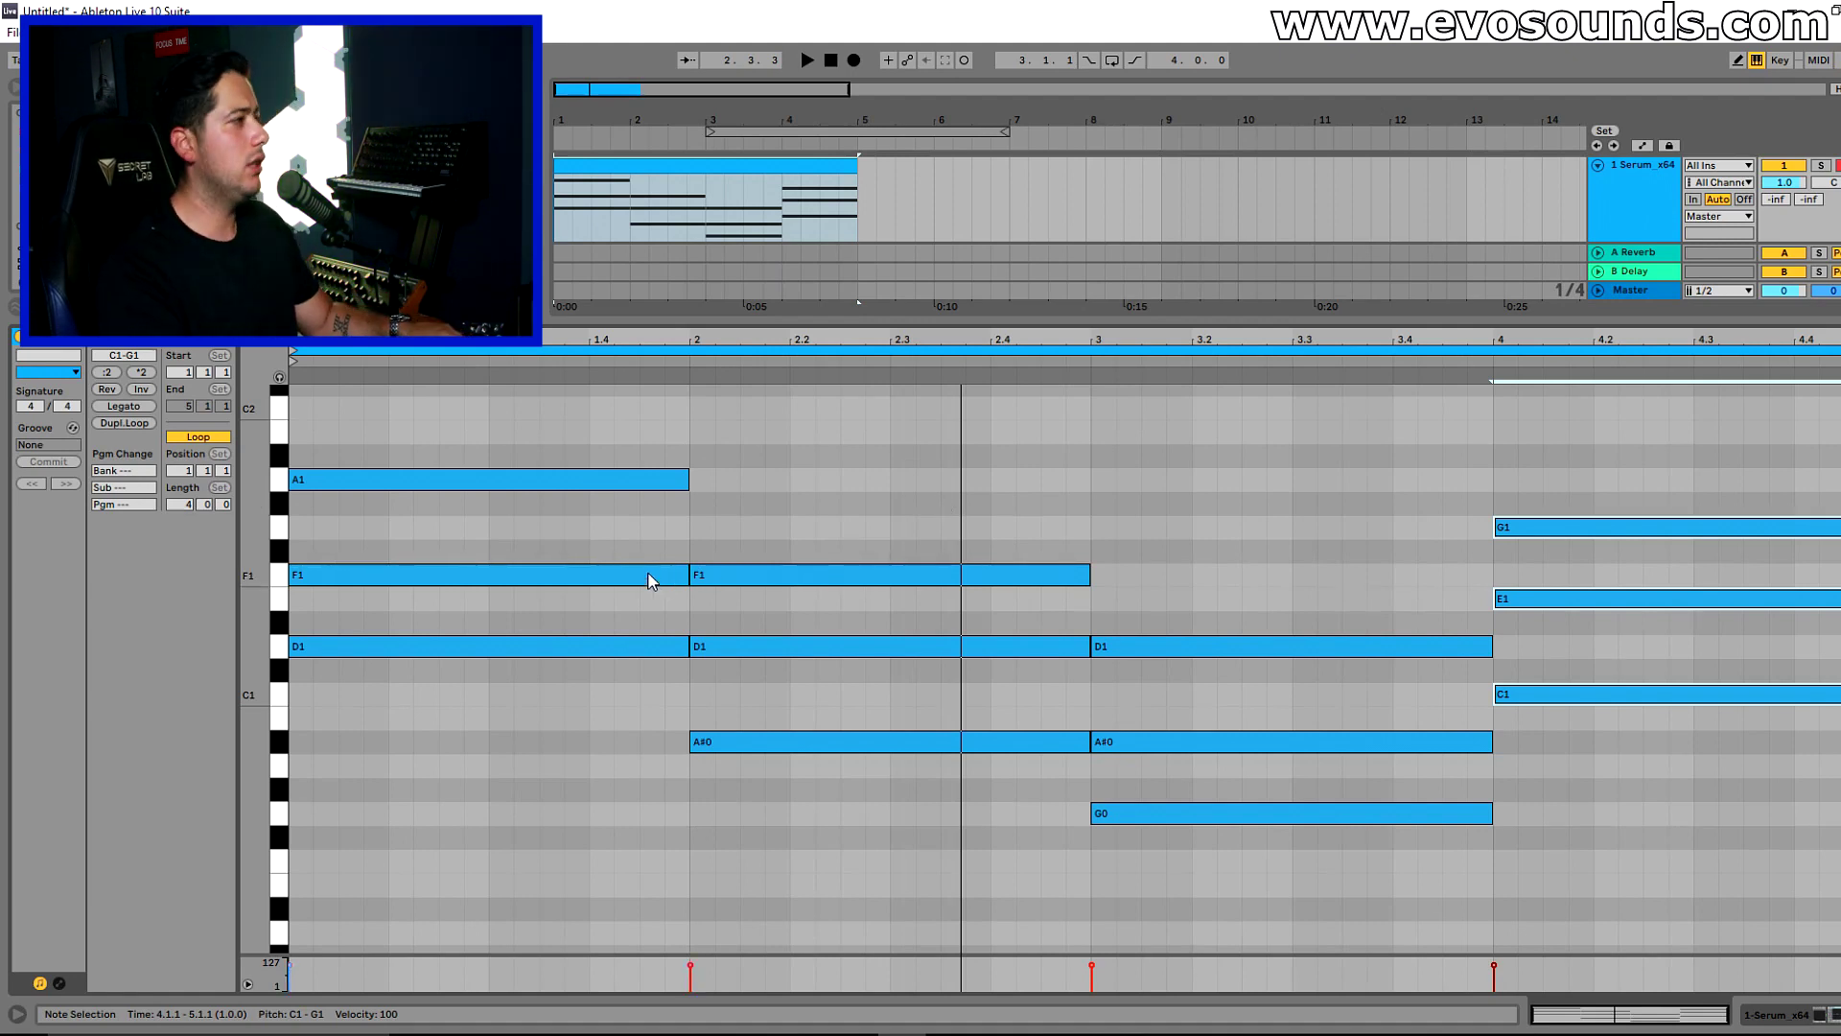
# - Delete the middle note of each chord, F1, D1, A#0 and E1, and listen to the progression
pyautogui.scroll(3, 596, 576)
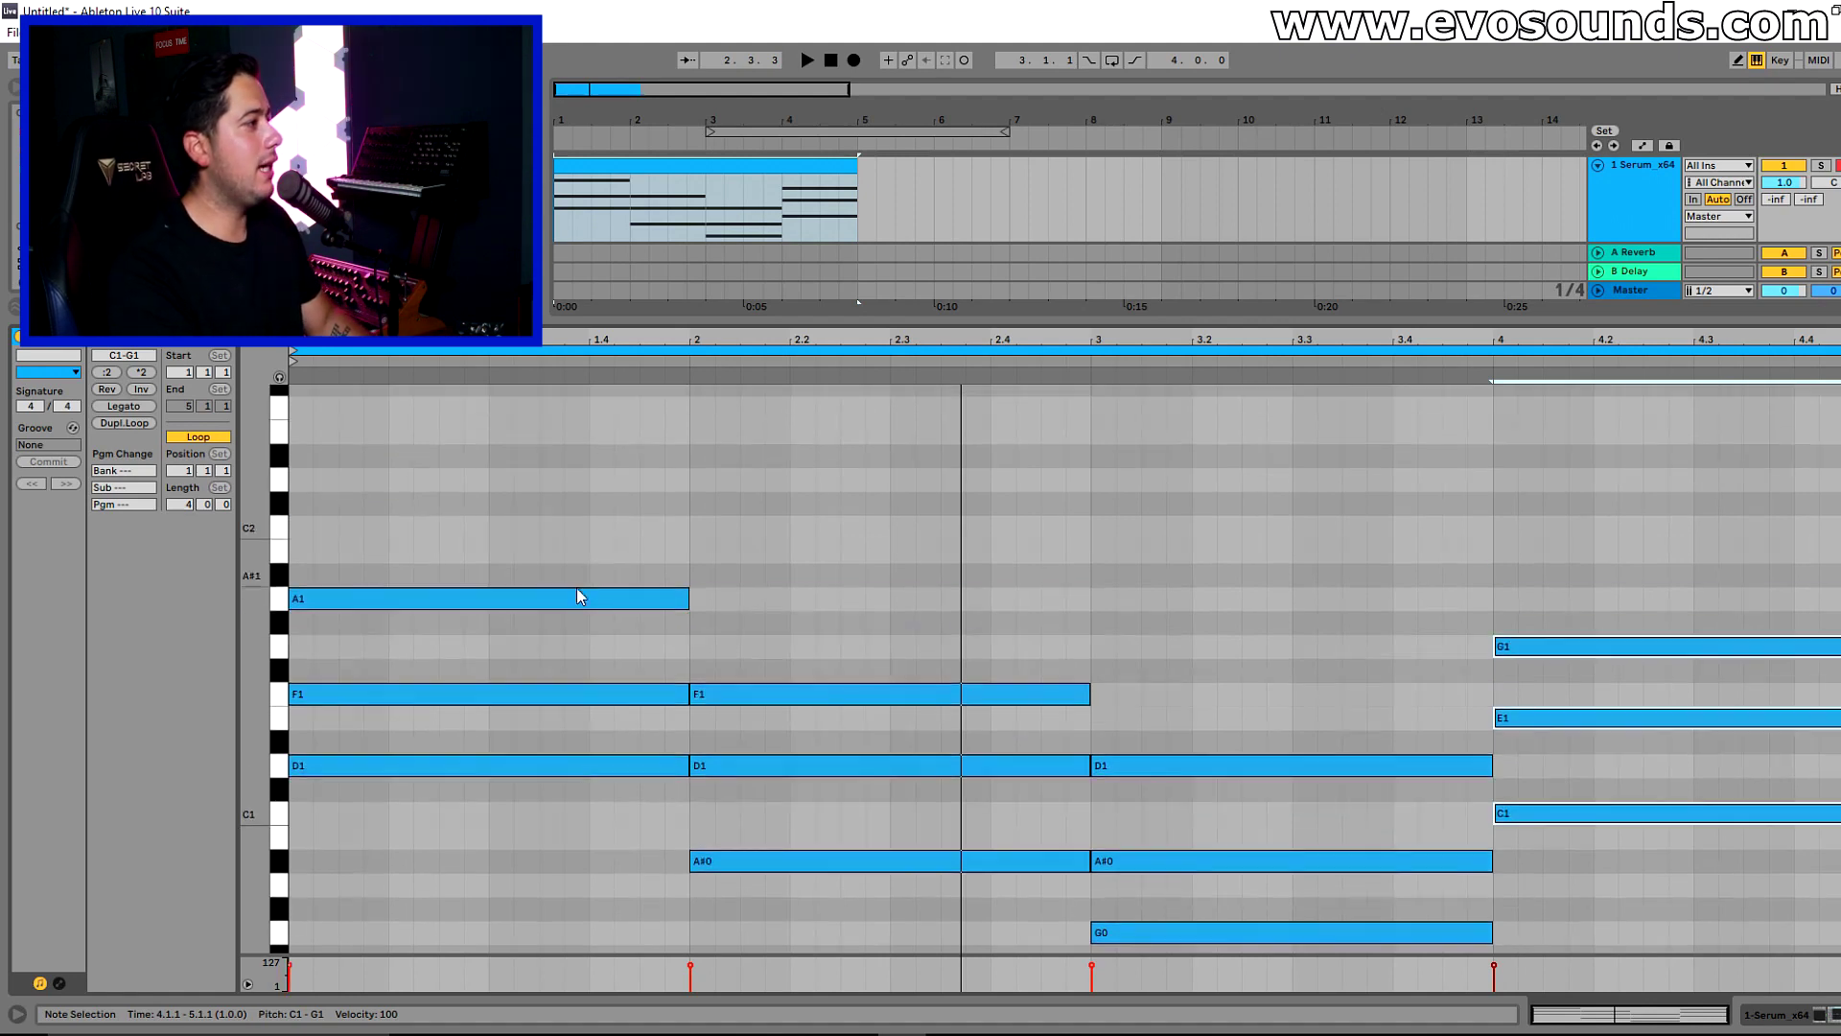
pyautogui.doubleClick(477, 694)
pyautogui.doubleClick(789, 773)
pyautogui.doubleClick(1156, 867)
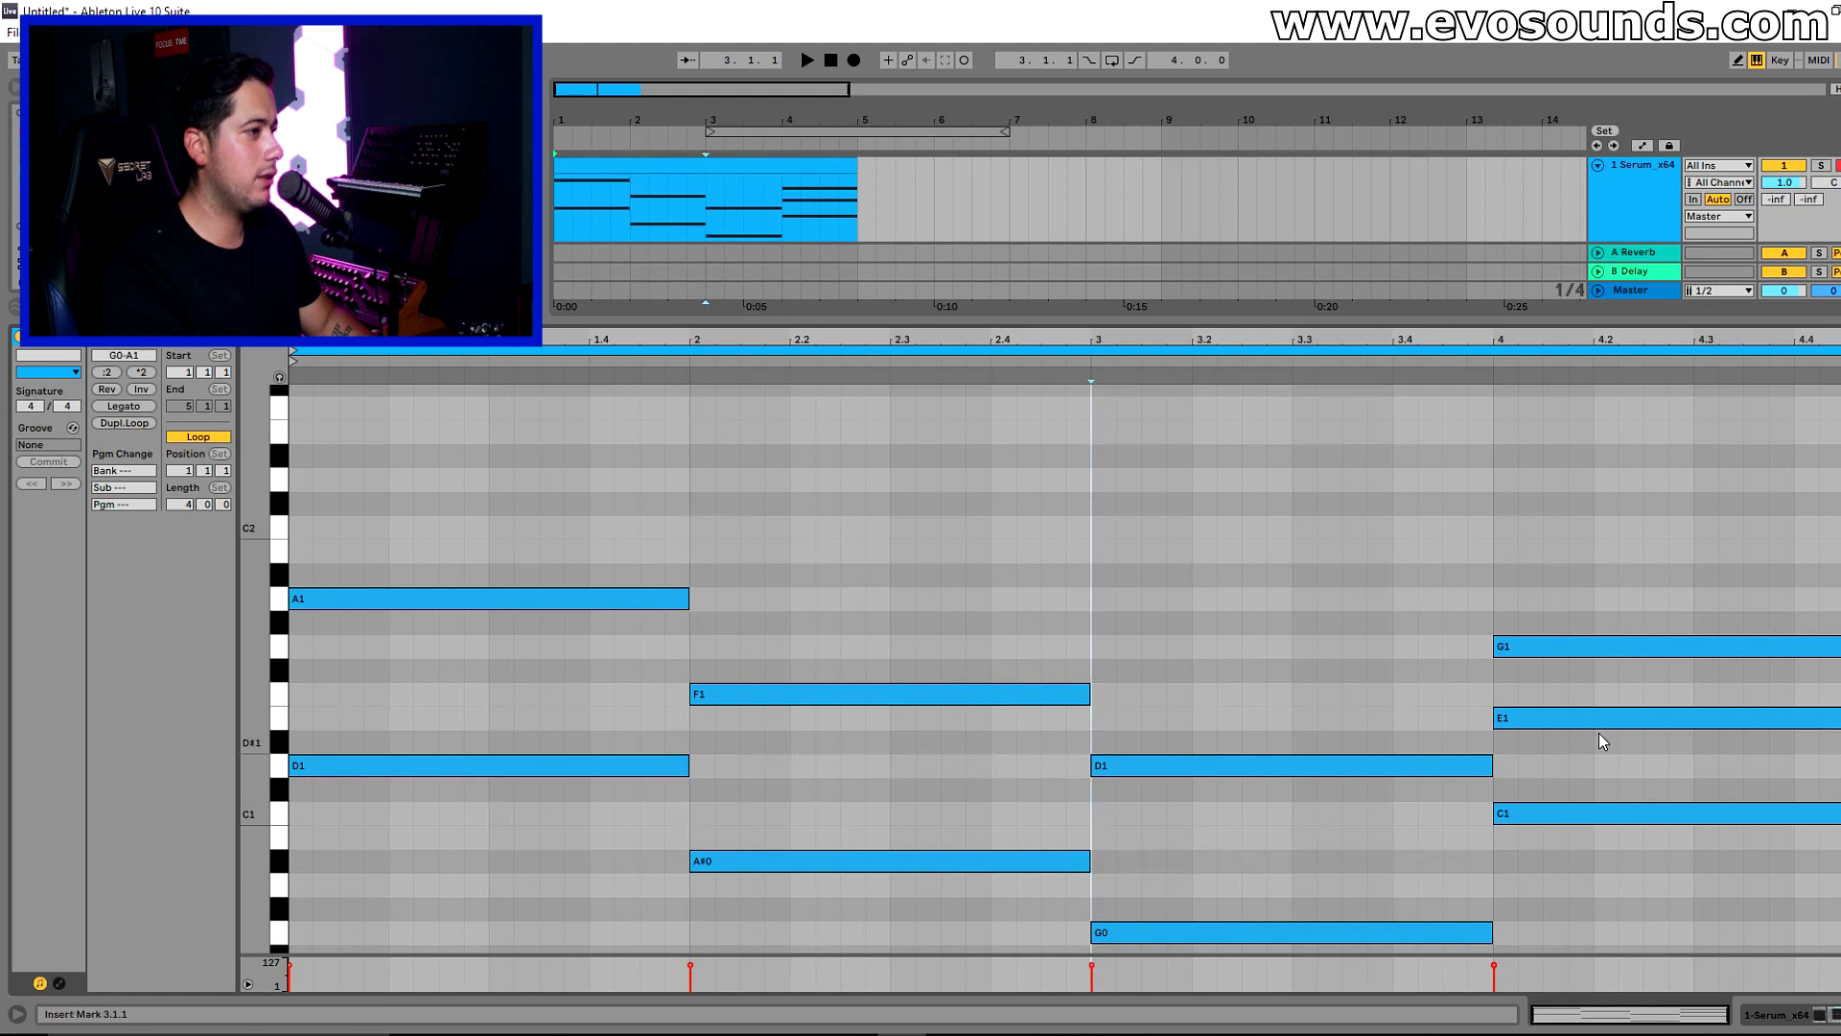
pyautogui.doubleClick(1591, 720)
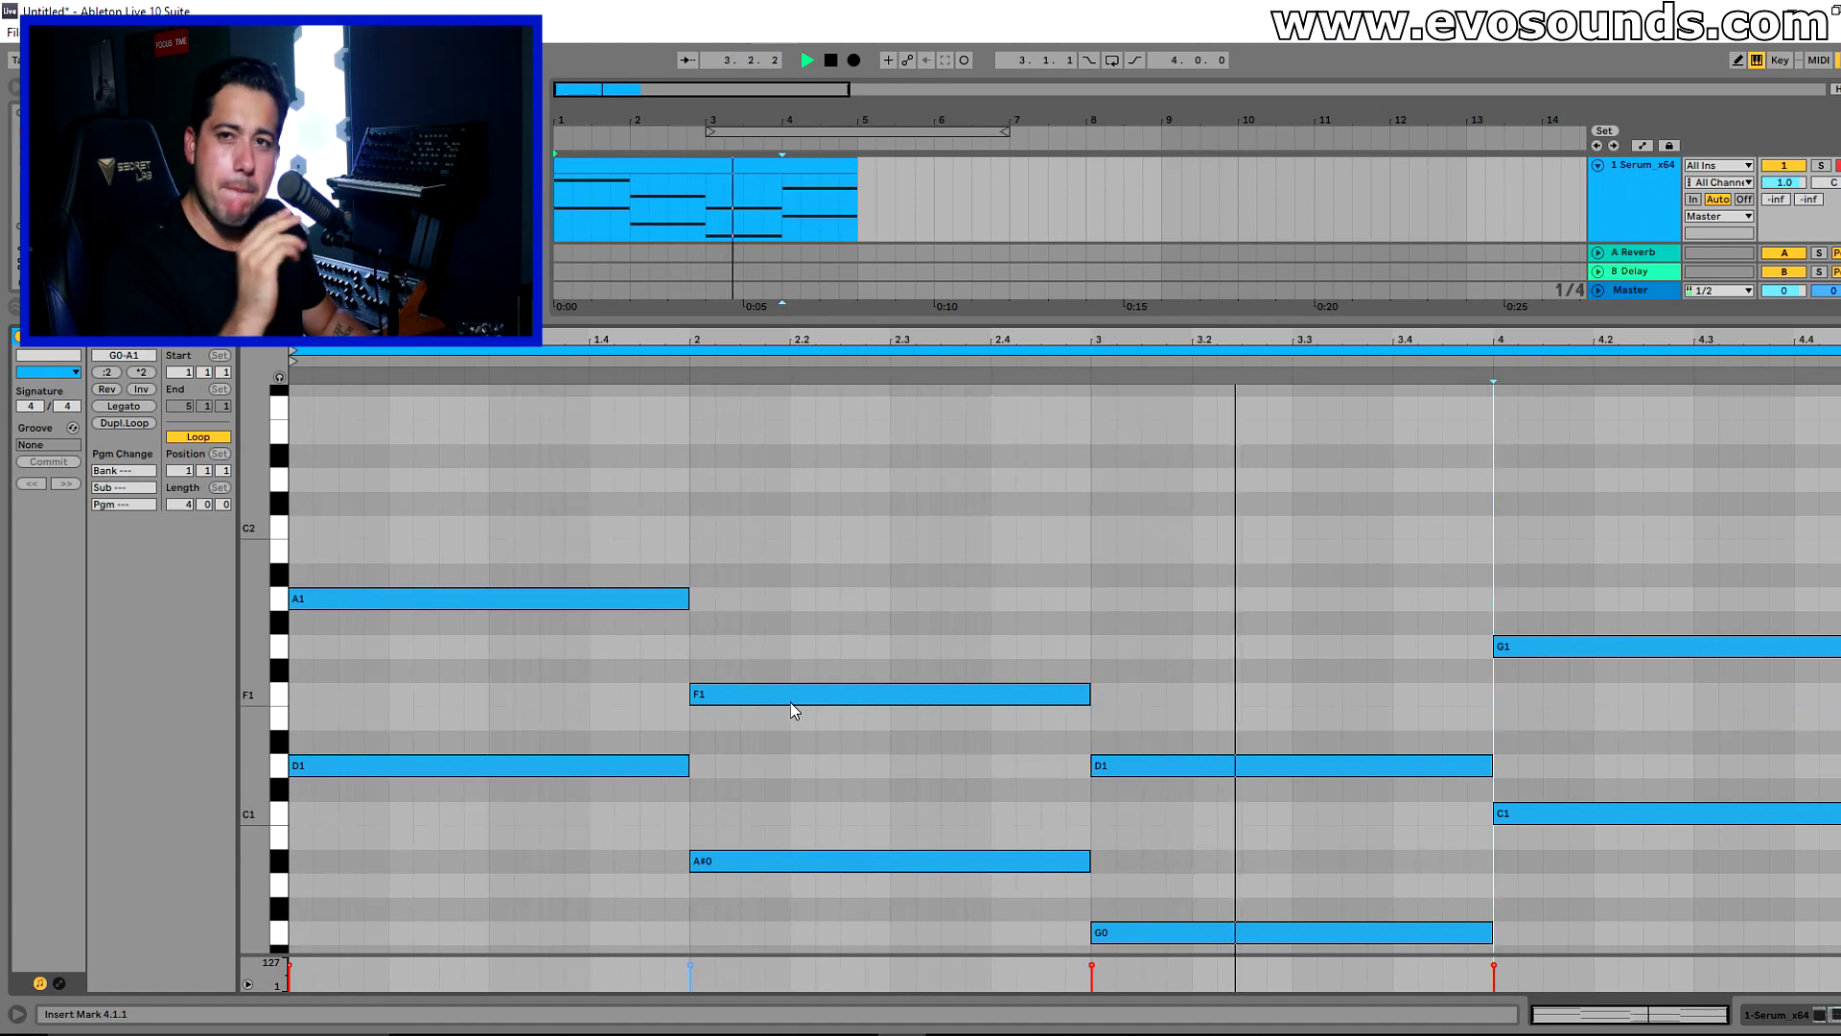
pyautogui.press('space')
# - Switch off the EQ effect in the track's Serum patch, start playback and close the plug-in window
pyautogui.click(1642, 182)
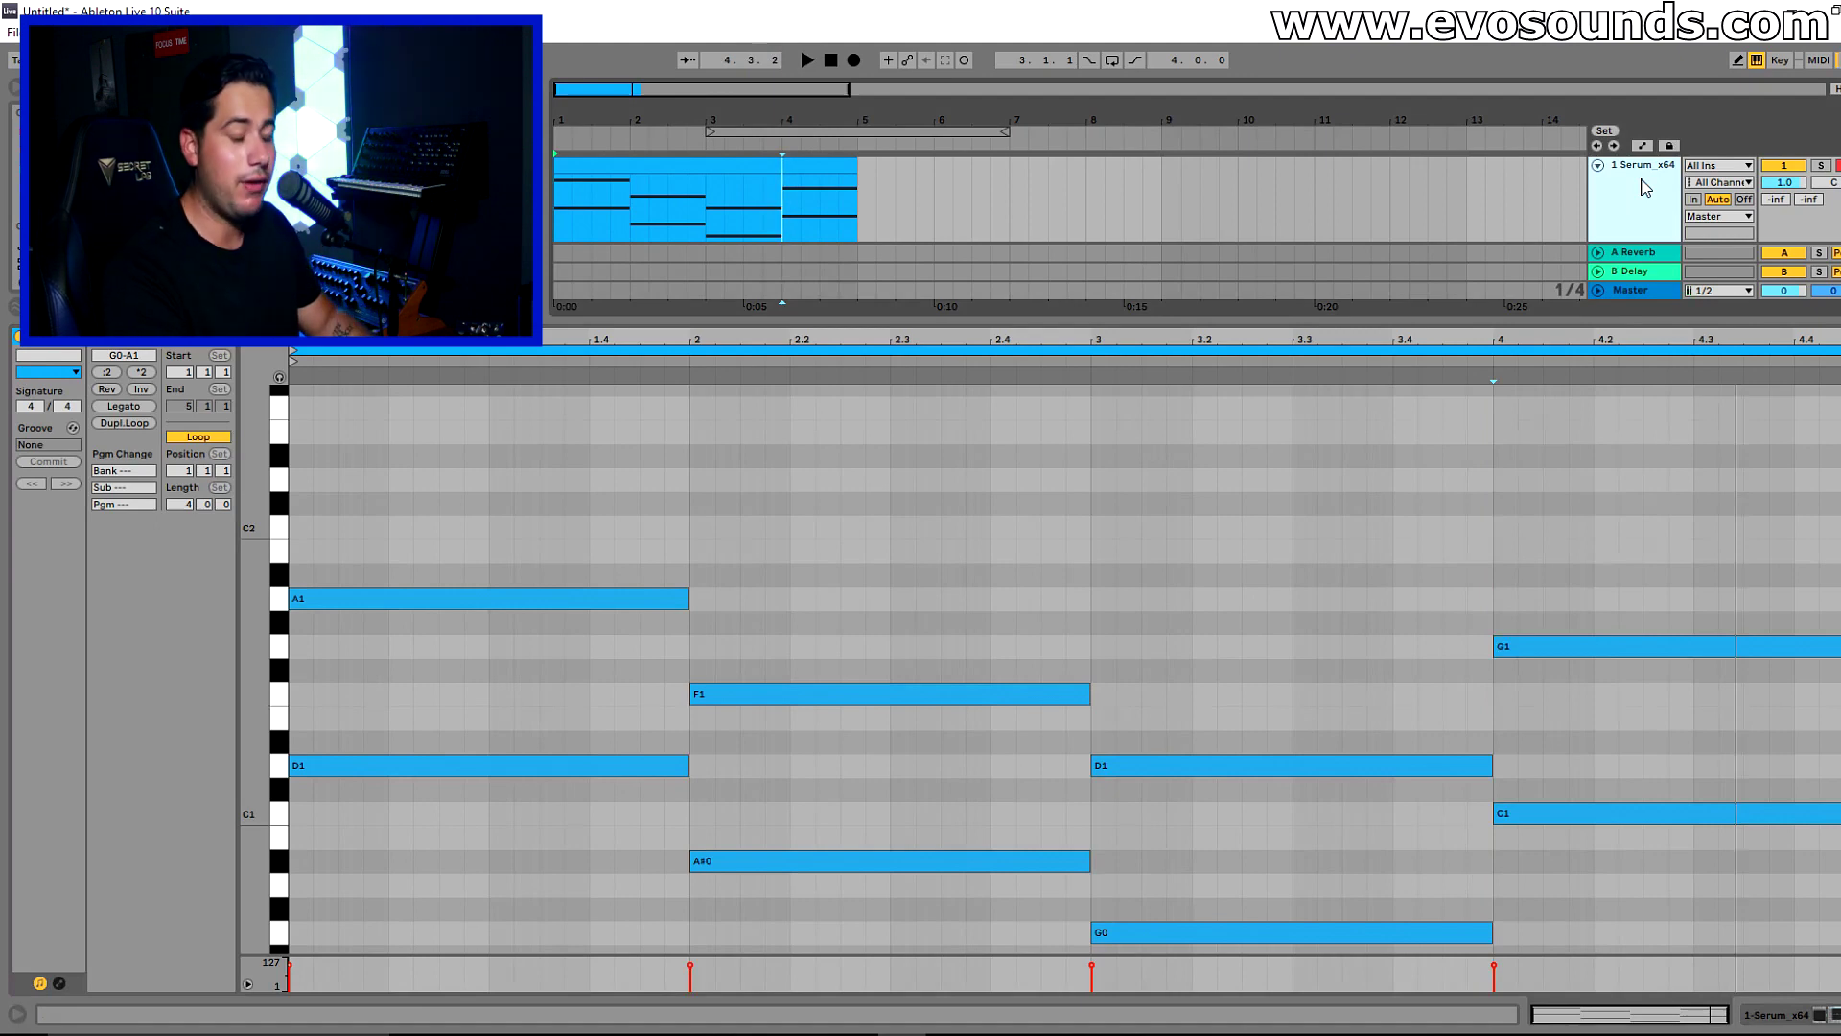
pyautogui.doubleClick(1646, 187)
pyautogui.click(64, 813)
pyautogui.click(403, 357)
pyautogui.scroll(-2, 1014, 661)
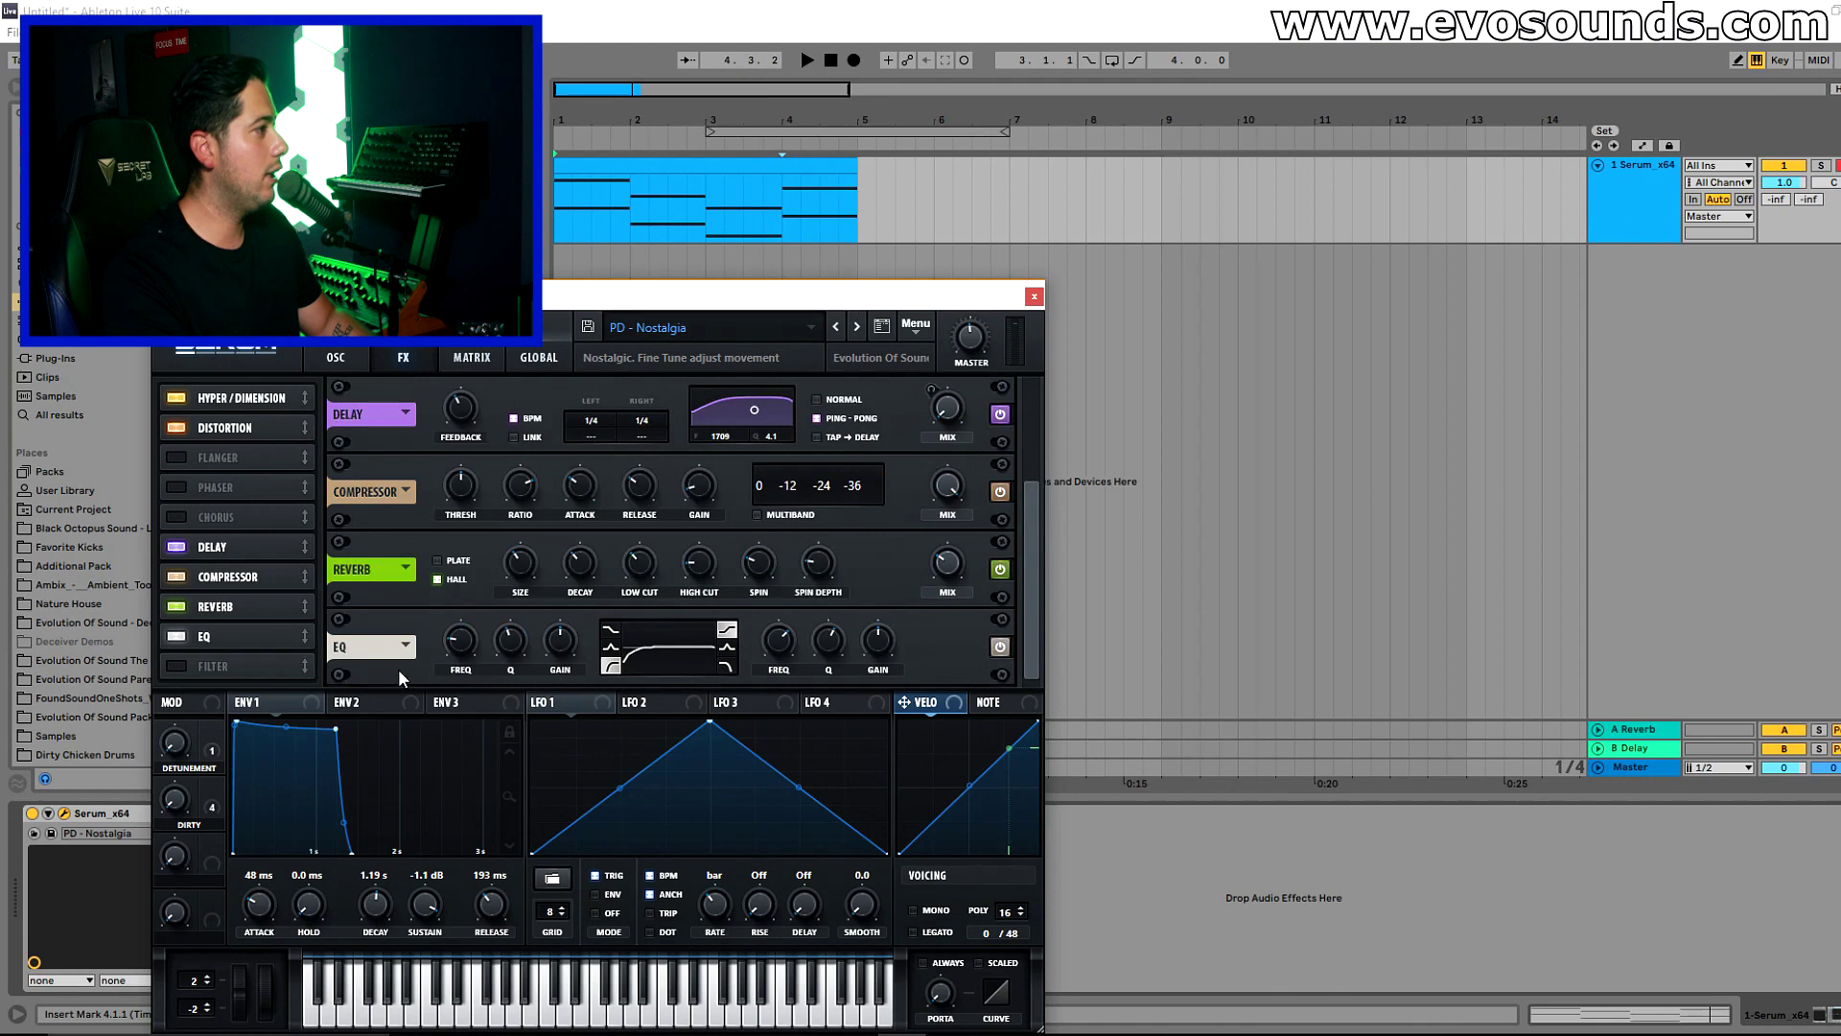
pyautogui.click(176, 637)
pyautogui.press('space')
pyautogui.click(1034, 297)
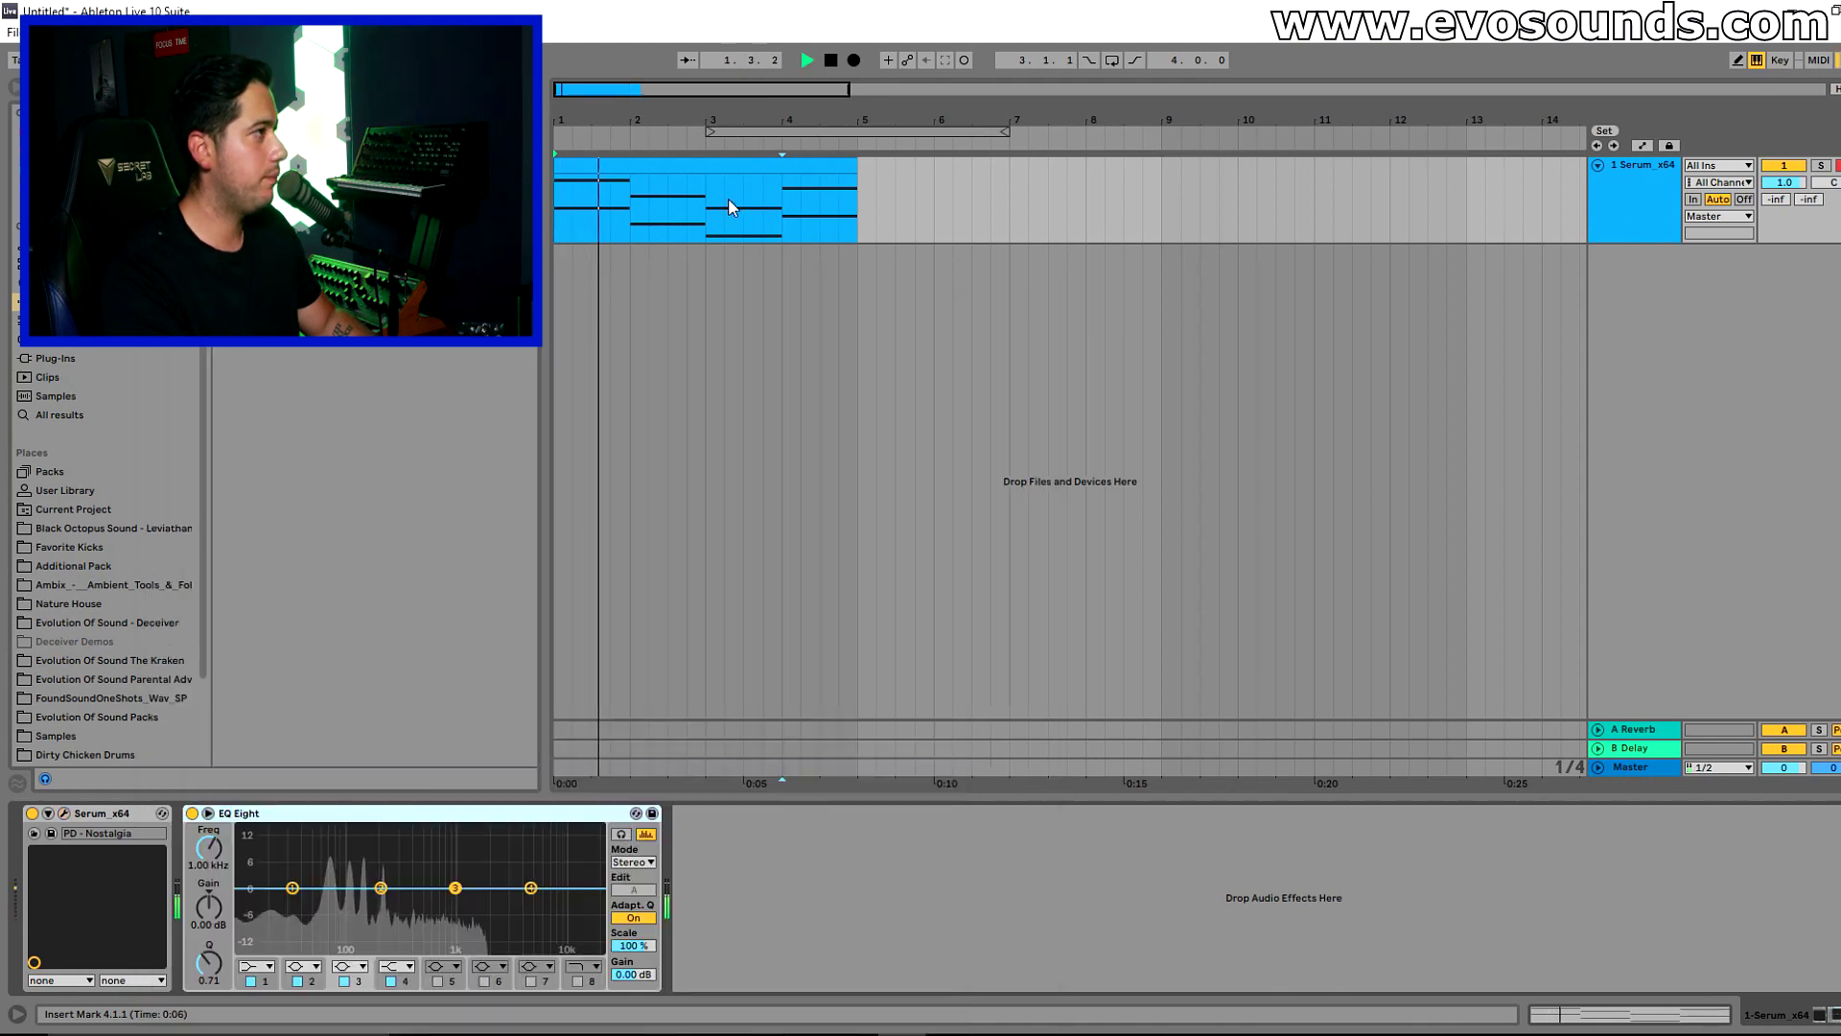
# - Examine the playing chords' frequency spectrum in EQ Eight, and stop playback
pyautogui.doubleClick(727, 197)
pyautogui.doubleClick(1607, 199)
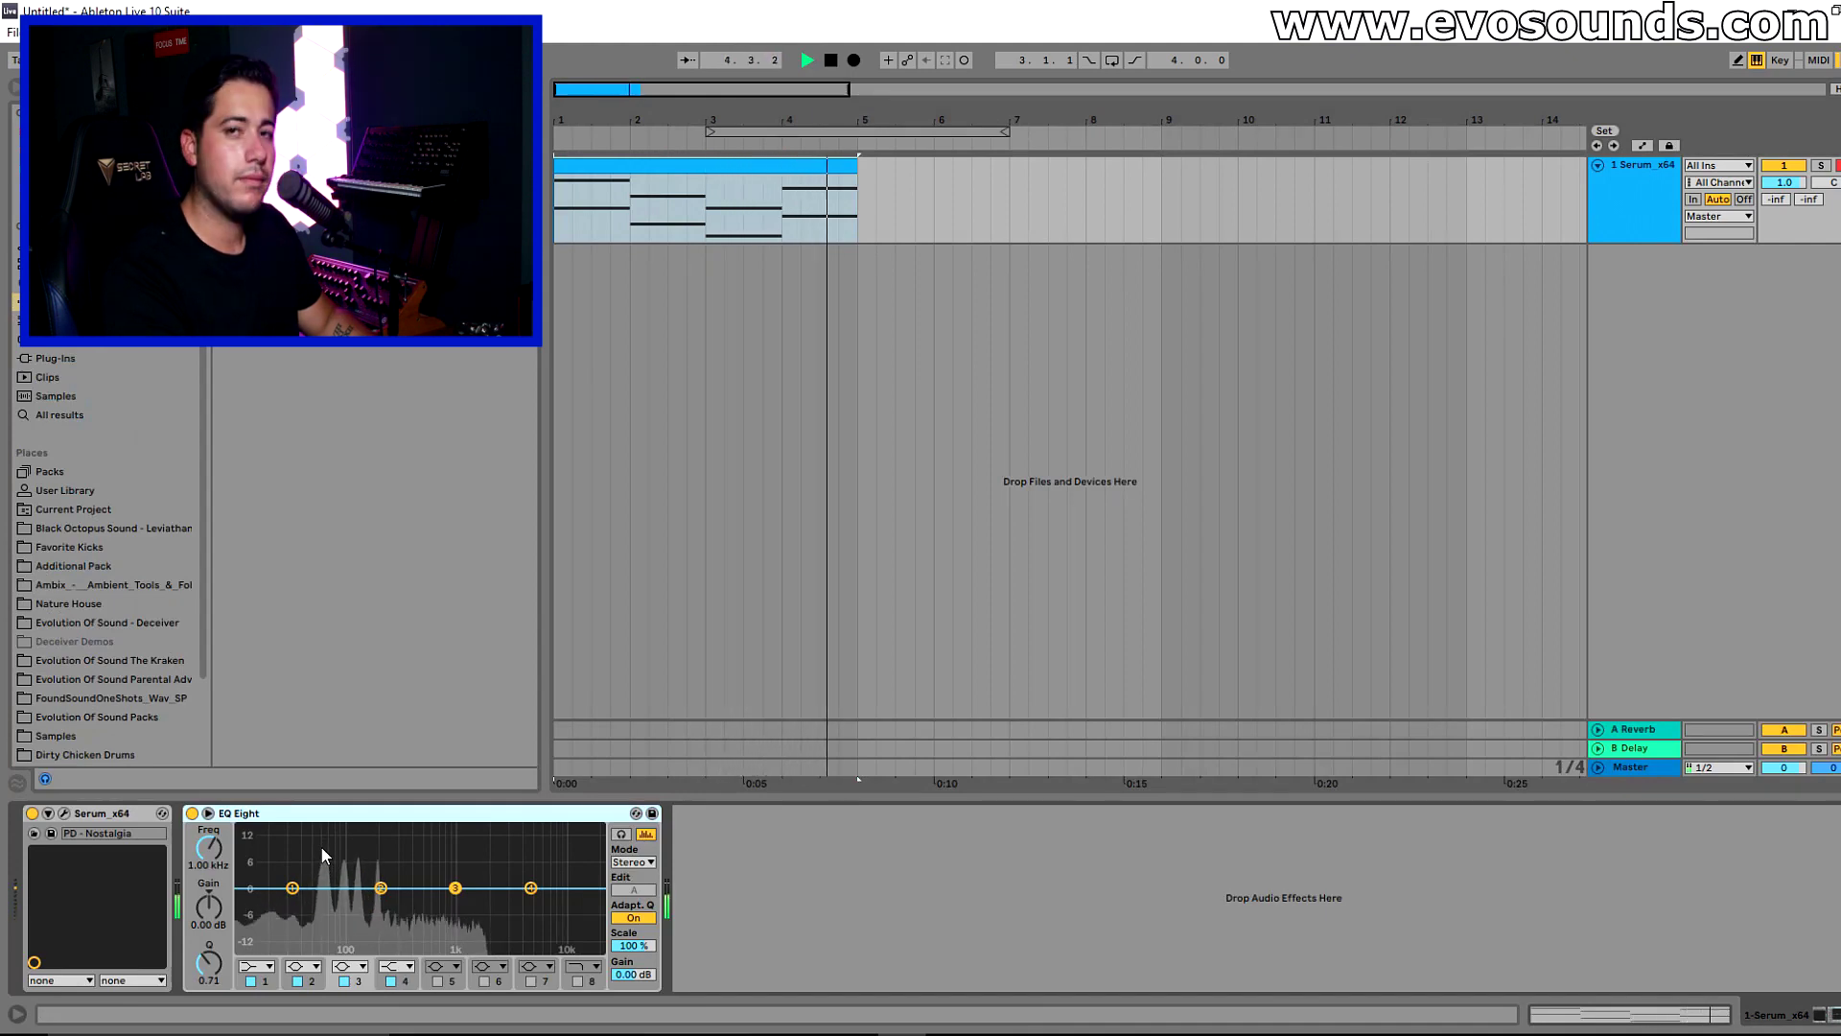
pyautogui.press('space')
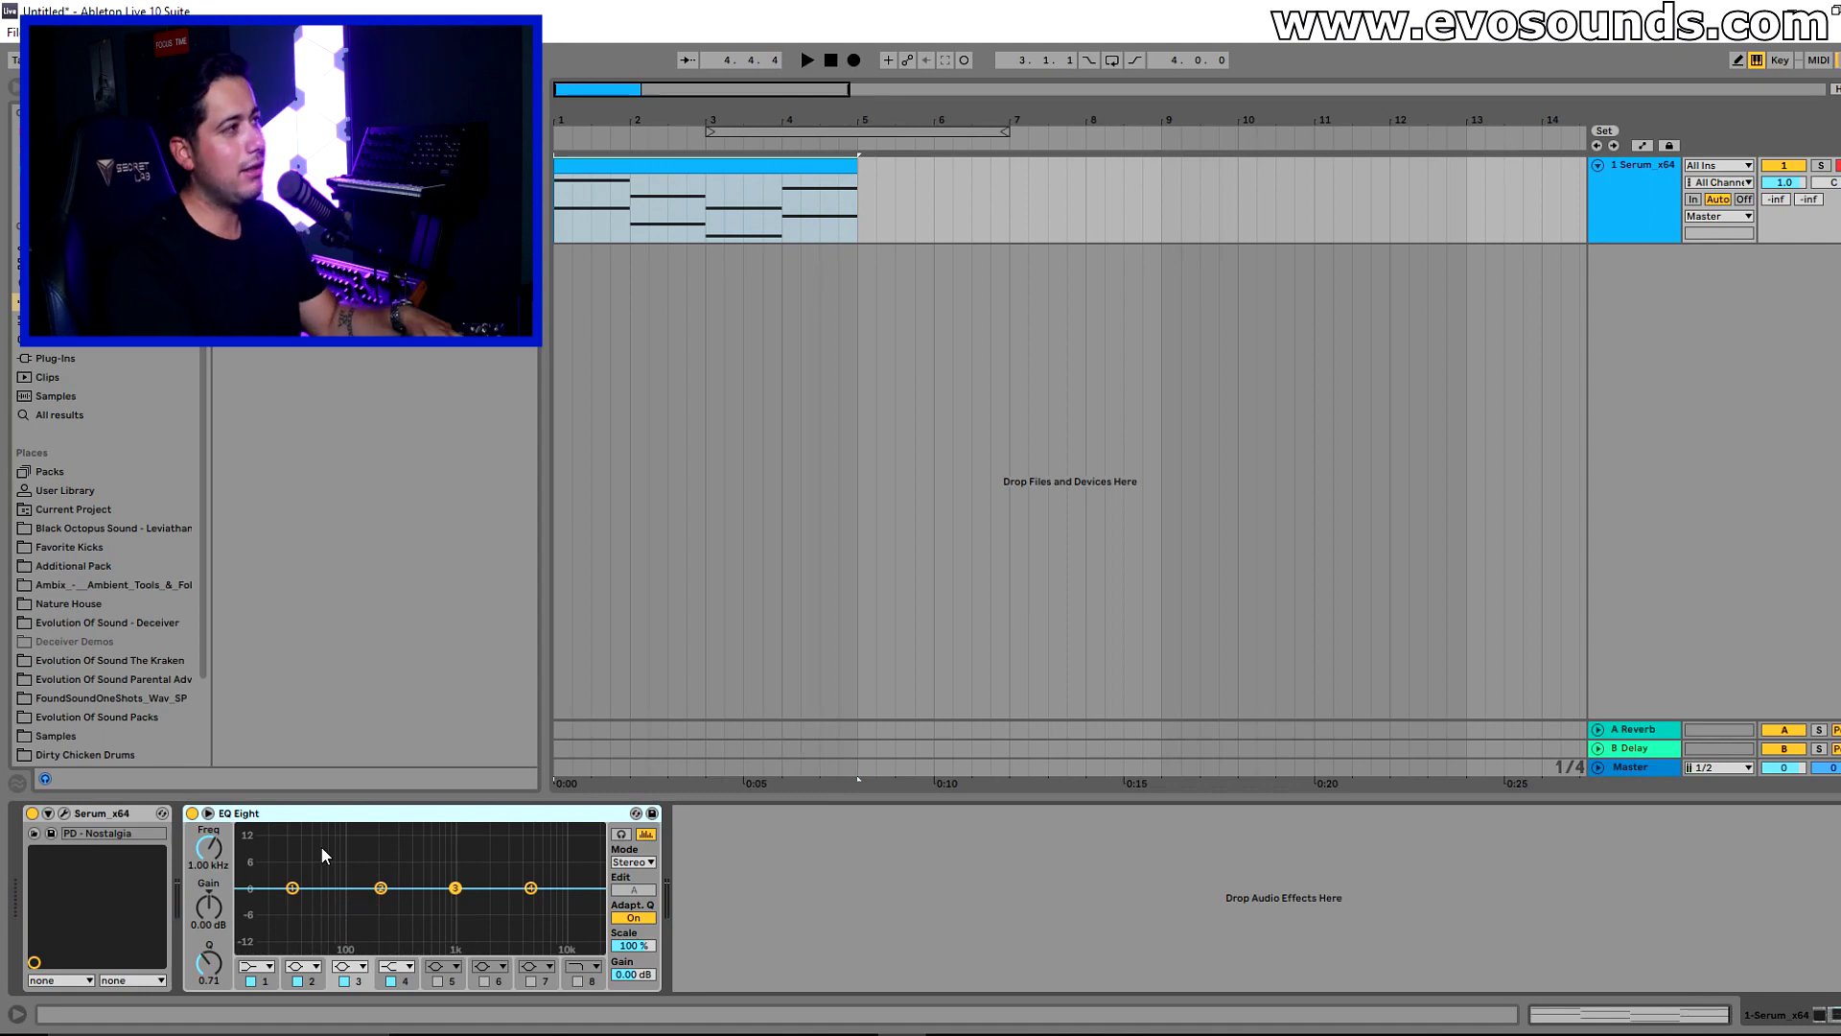
# - Reopen the chord clip and undo the deletion of the chords' middle notes
pyautogui.click(573, 211)
pyautogui.click(639, 170)
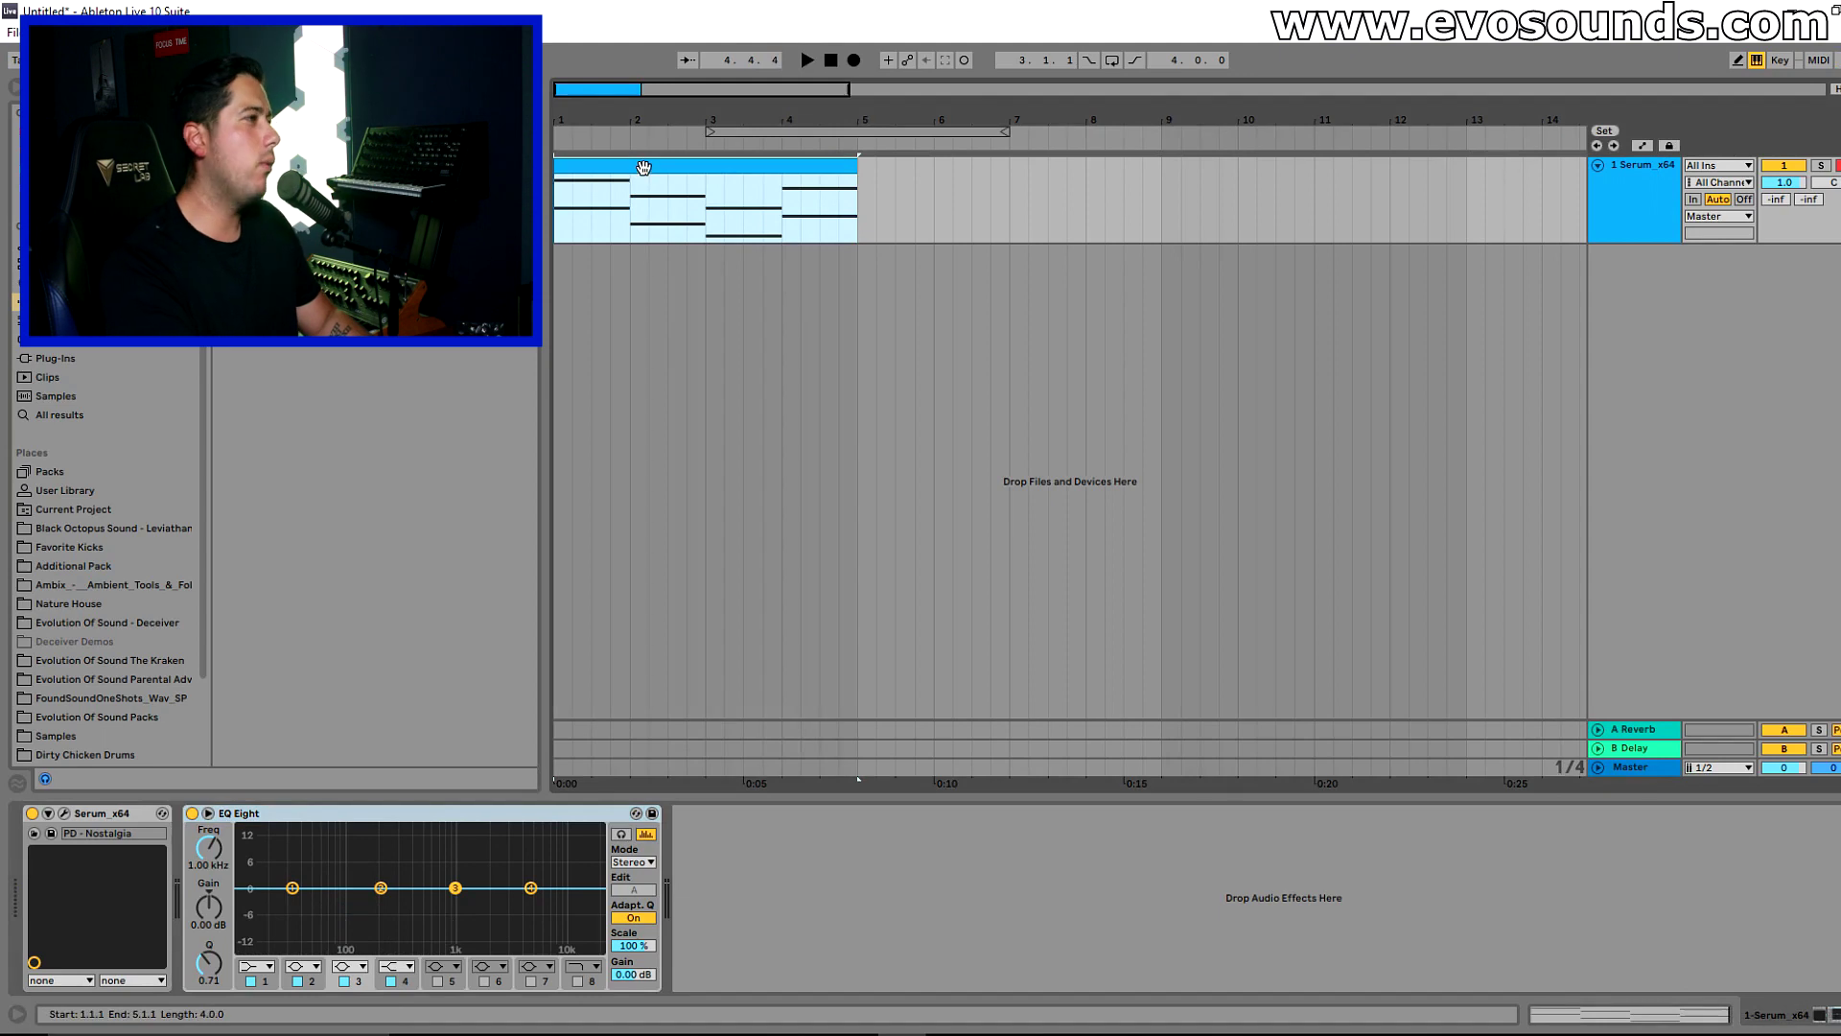
pyautogui.doubleClick(641, 182)
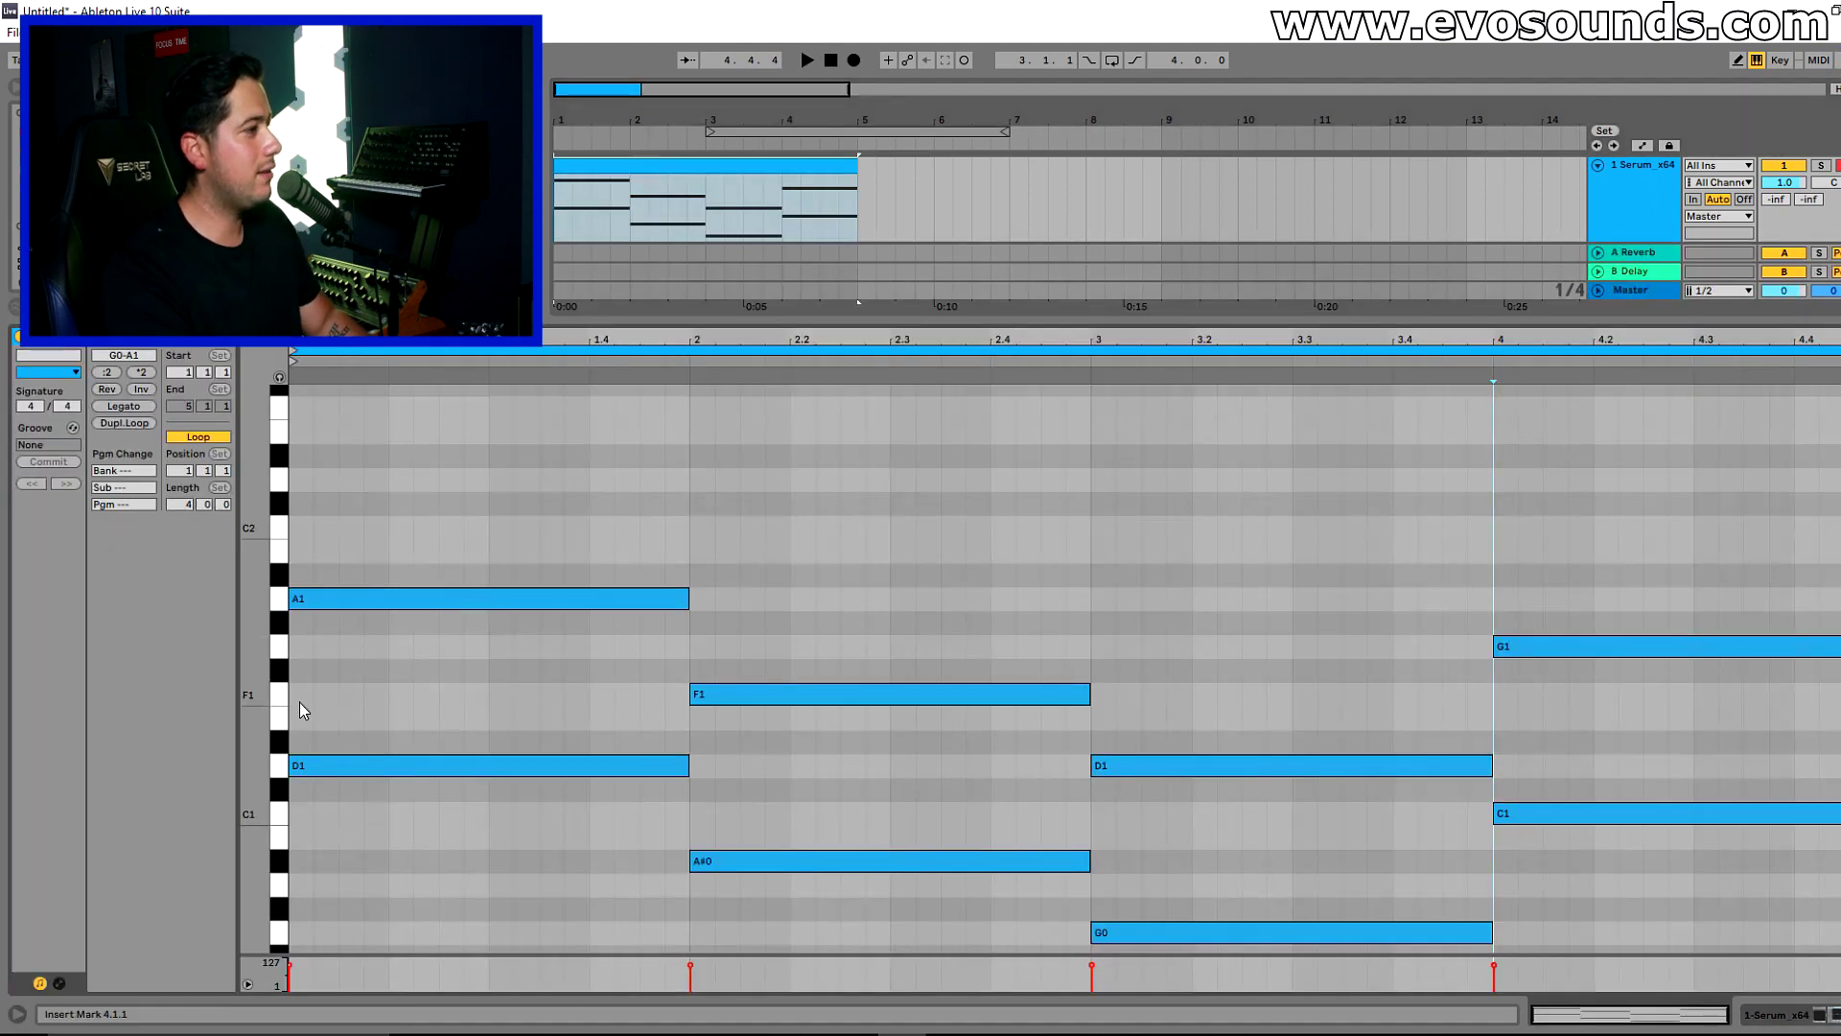
pyautogui.hotkey('ctrl', 'z')
pyautogui.hotkey('ctrl', 'z')
pyautogui.hotkey('ctrl', 'z')
pyautogui.hotkey('ctrl', 'z')
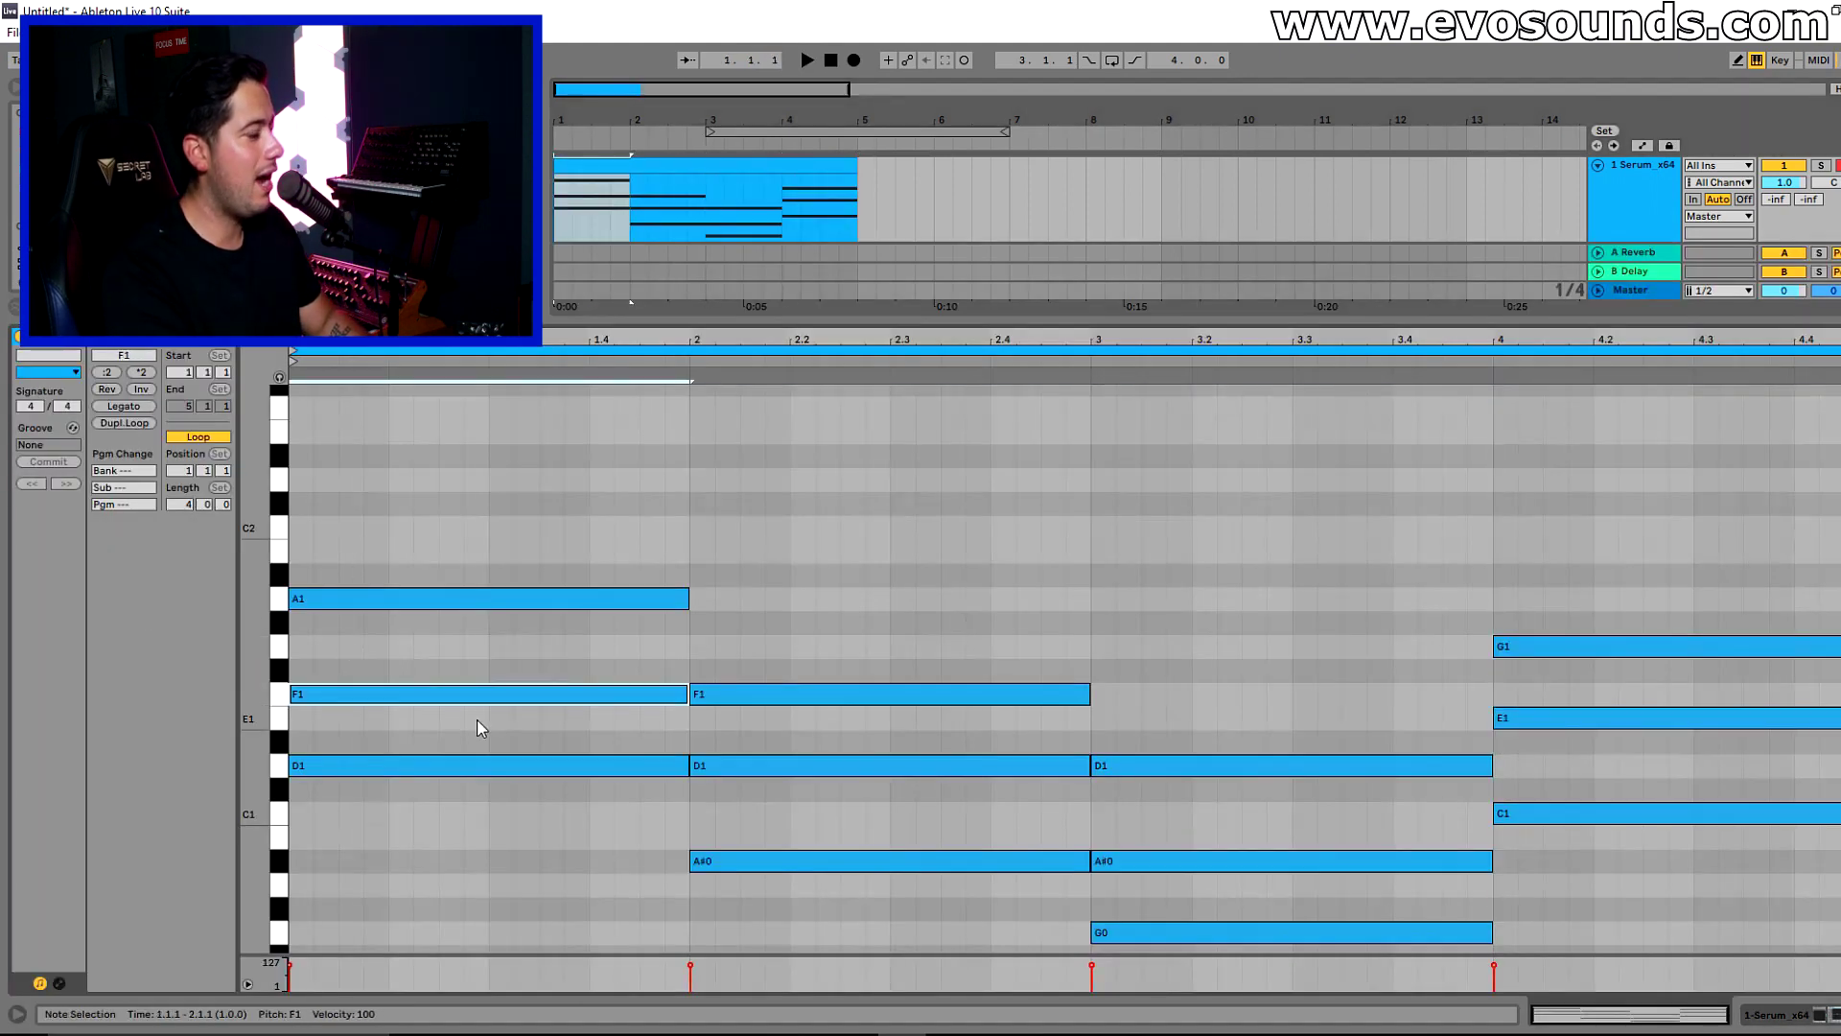
# - Raise the middle note of each chord one octave, to F2, D2, A#1 and E2, and play the result
pyautogui.hotkey('shift', 'Up')
pyautogui.click(814, 765)
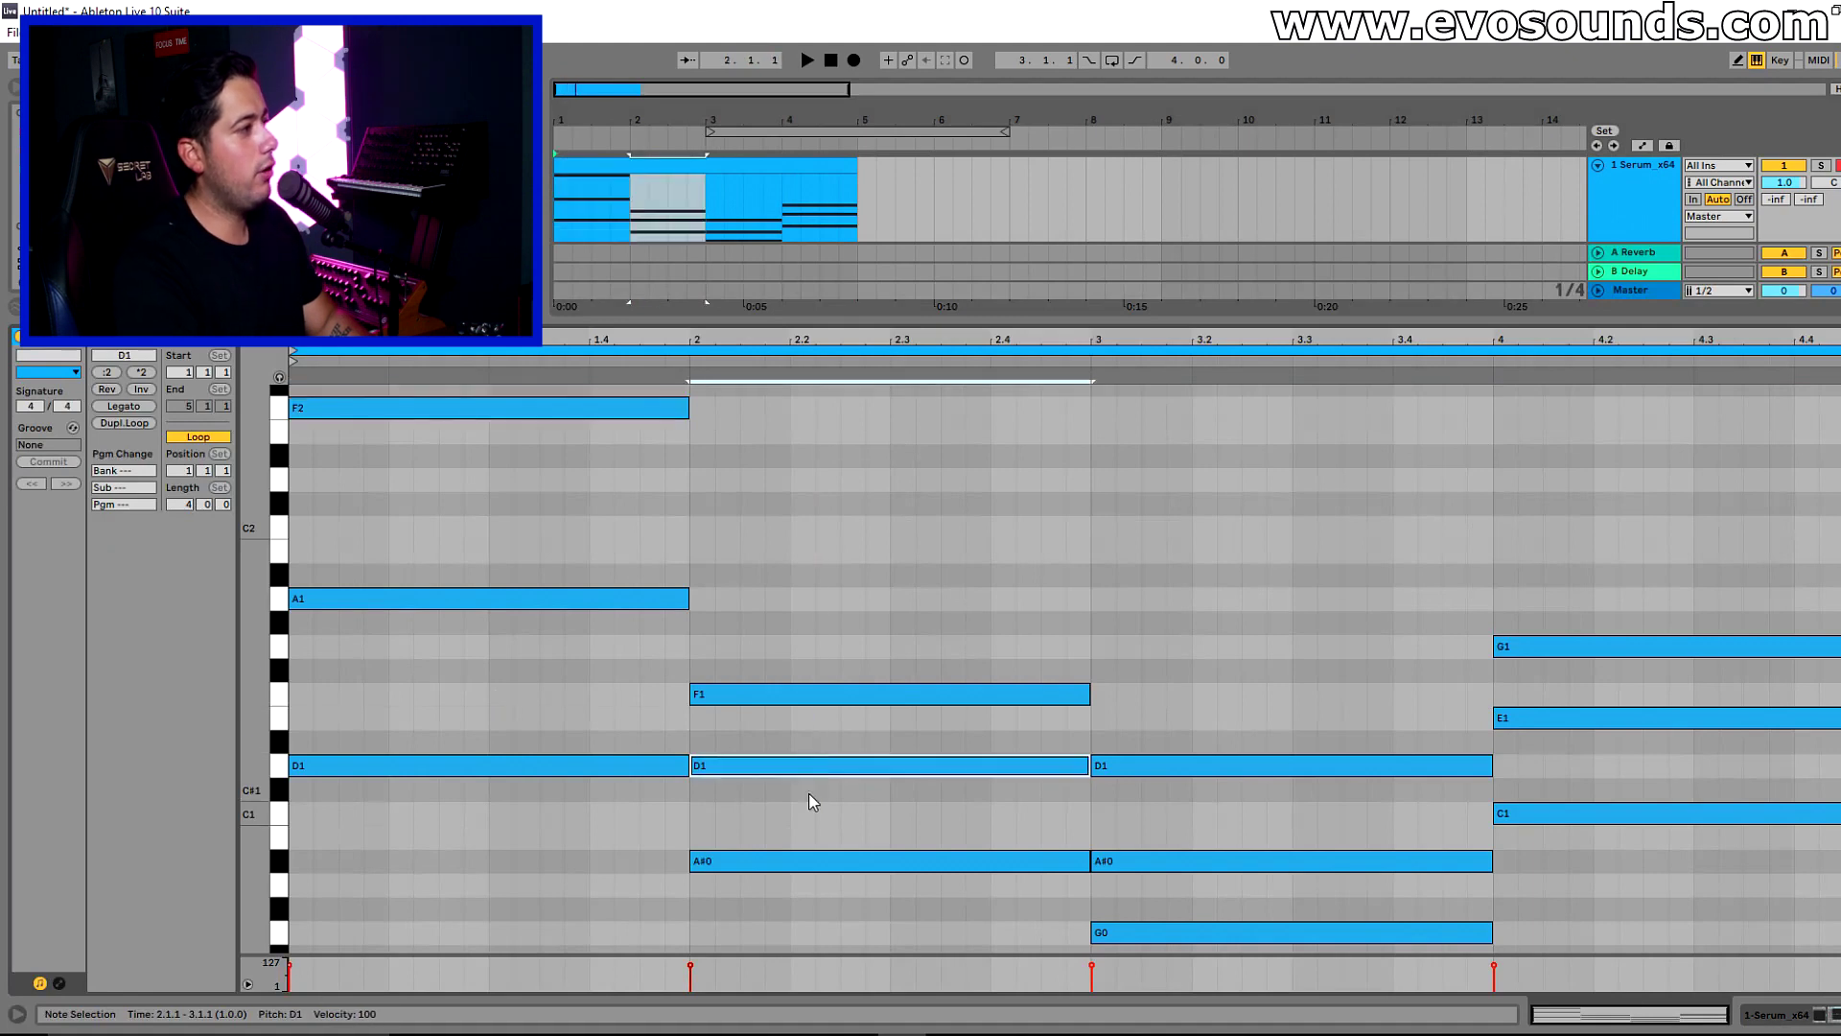
pyautogui.hotkey('shift', 'Up')
pyautogui.click(1193, 861)
pyautogui.hotkey('shift', 'Up')
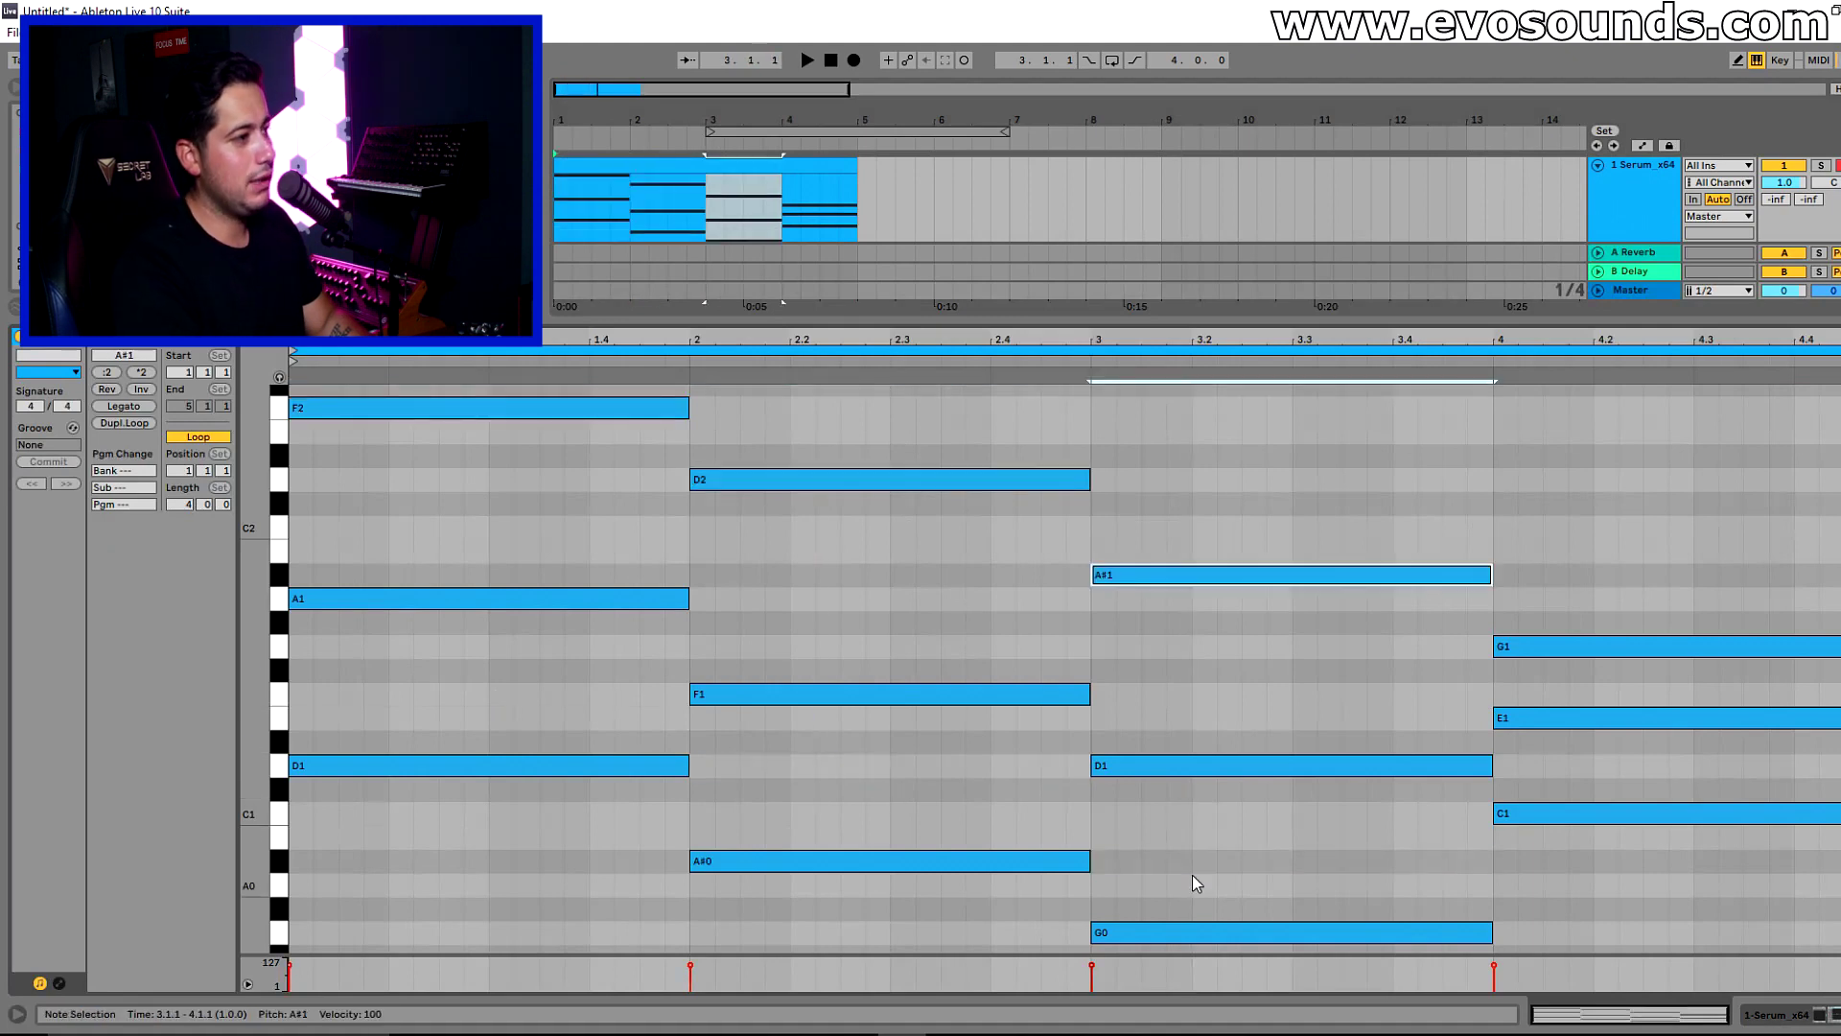
pyautogui.click(1545, 715)
pyautogui.hotkey('shift', 'Up')
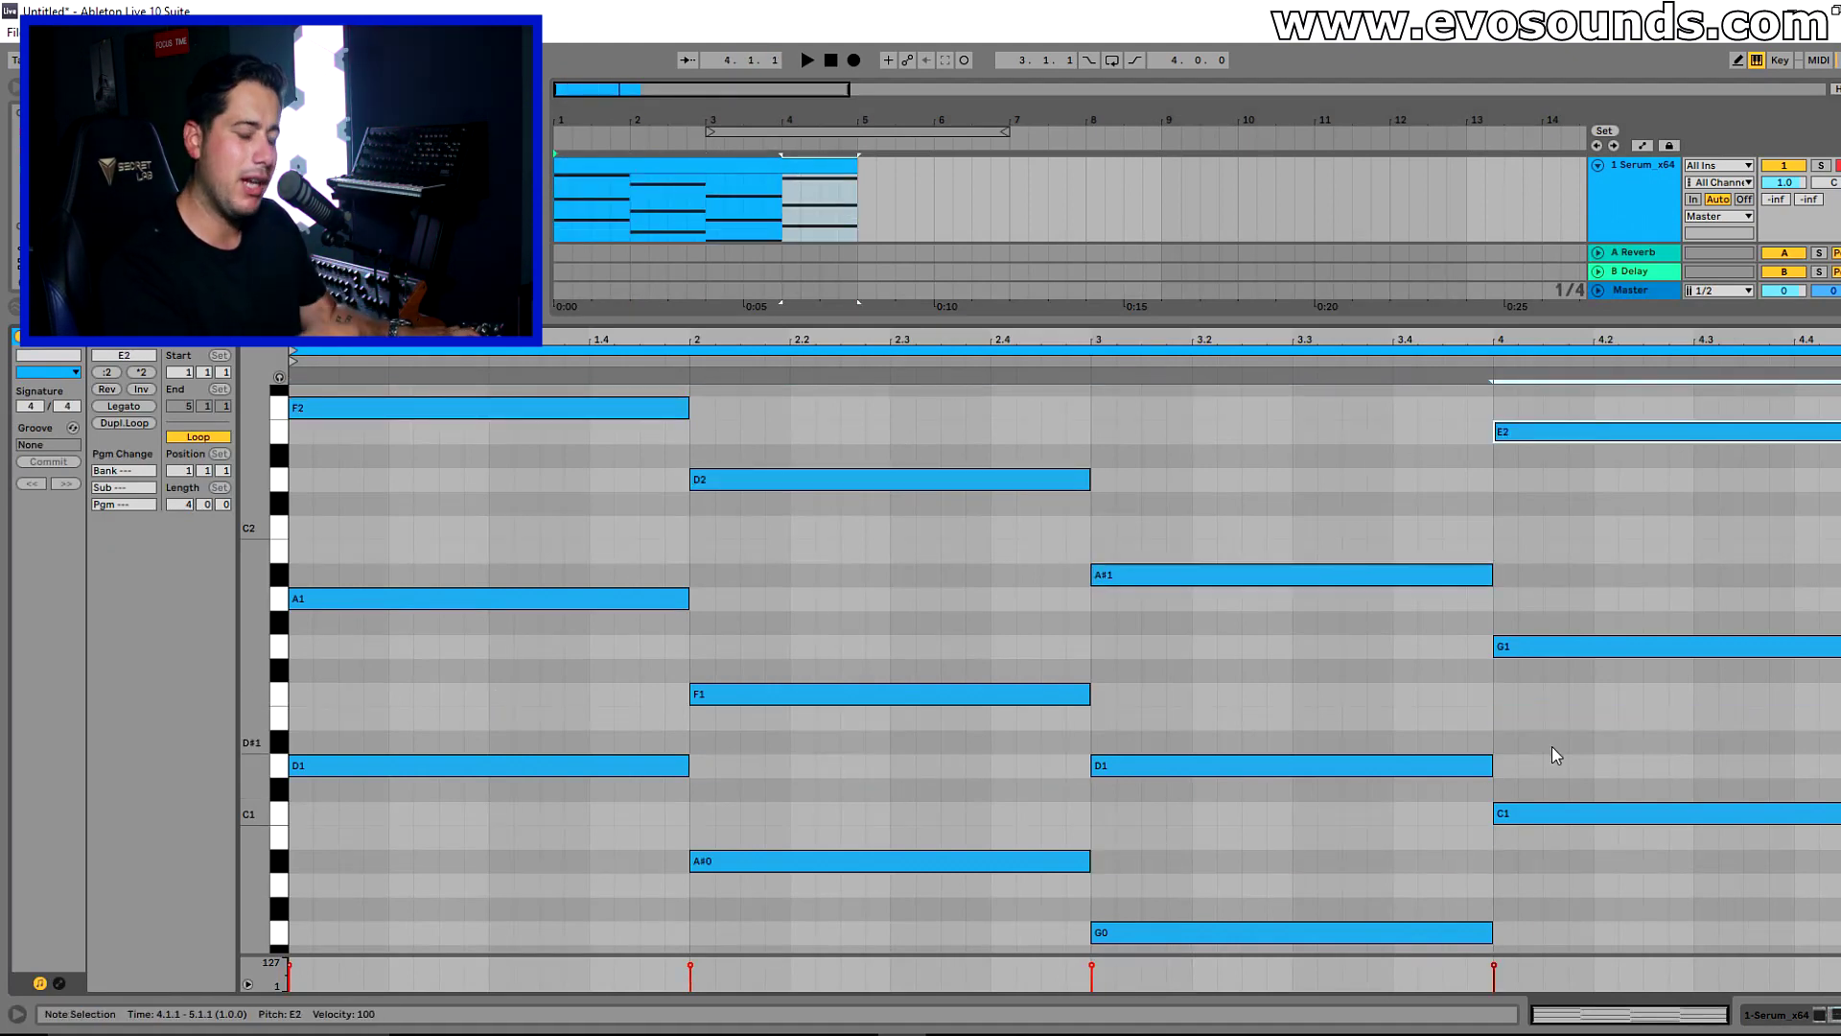
pyautogui.press('space')
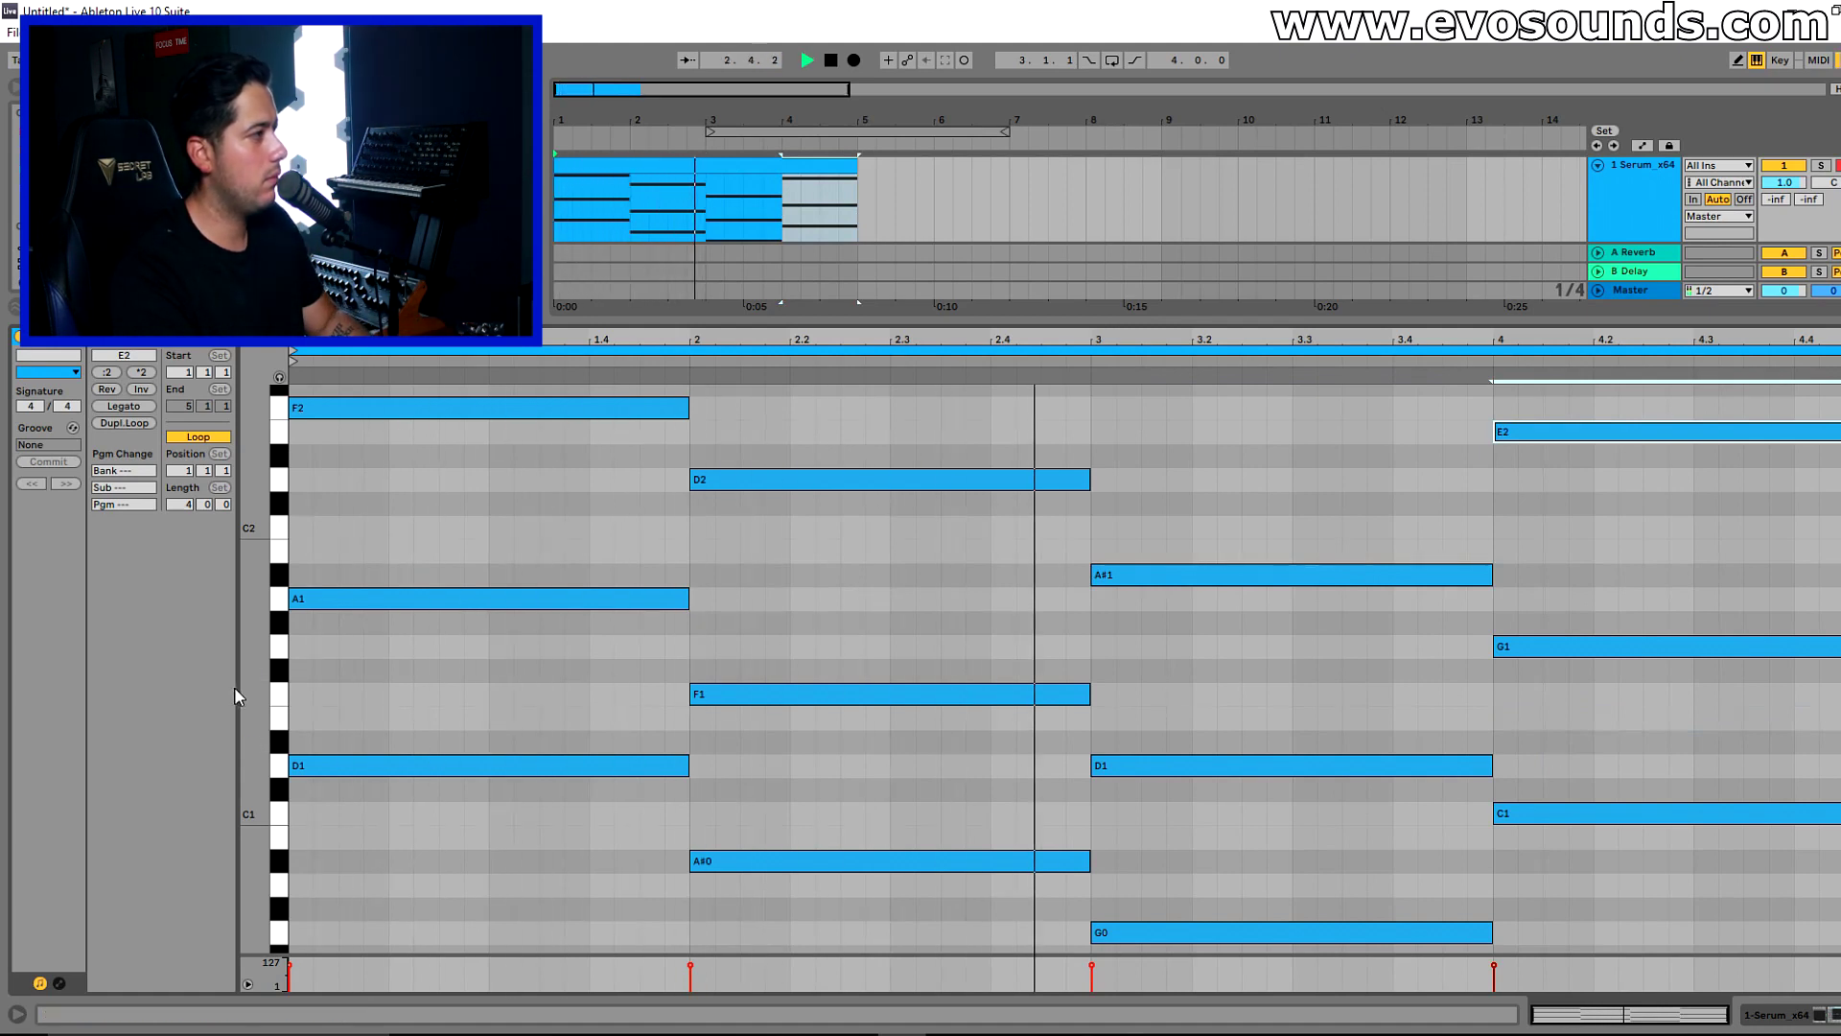
# - Duplicate the four-bar chord clip to bars 5 to 8 and shrink the note editor
pyautogui.moveTo(251, 688); pyautogui.dragTo(230, 688)
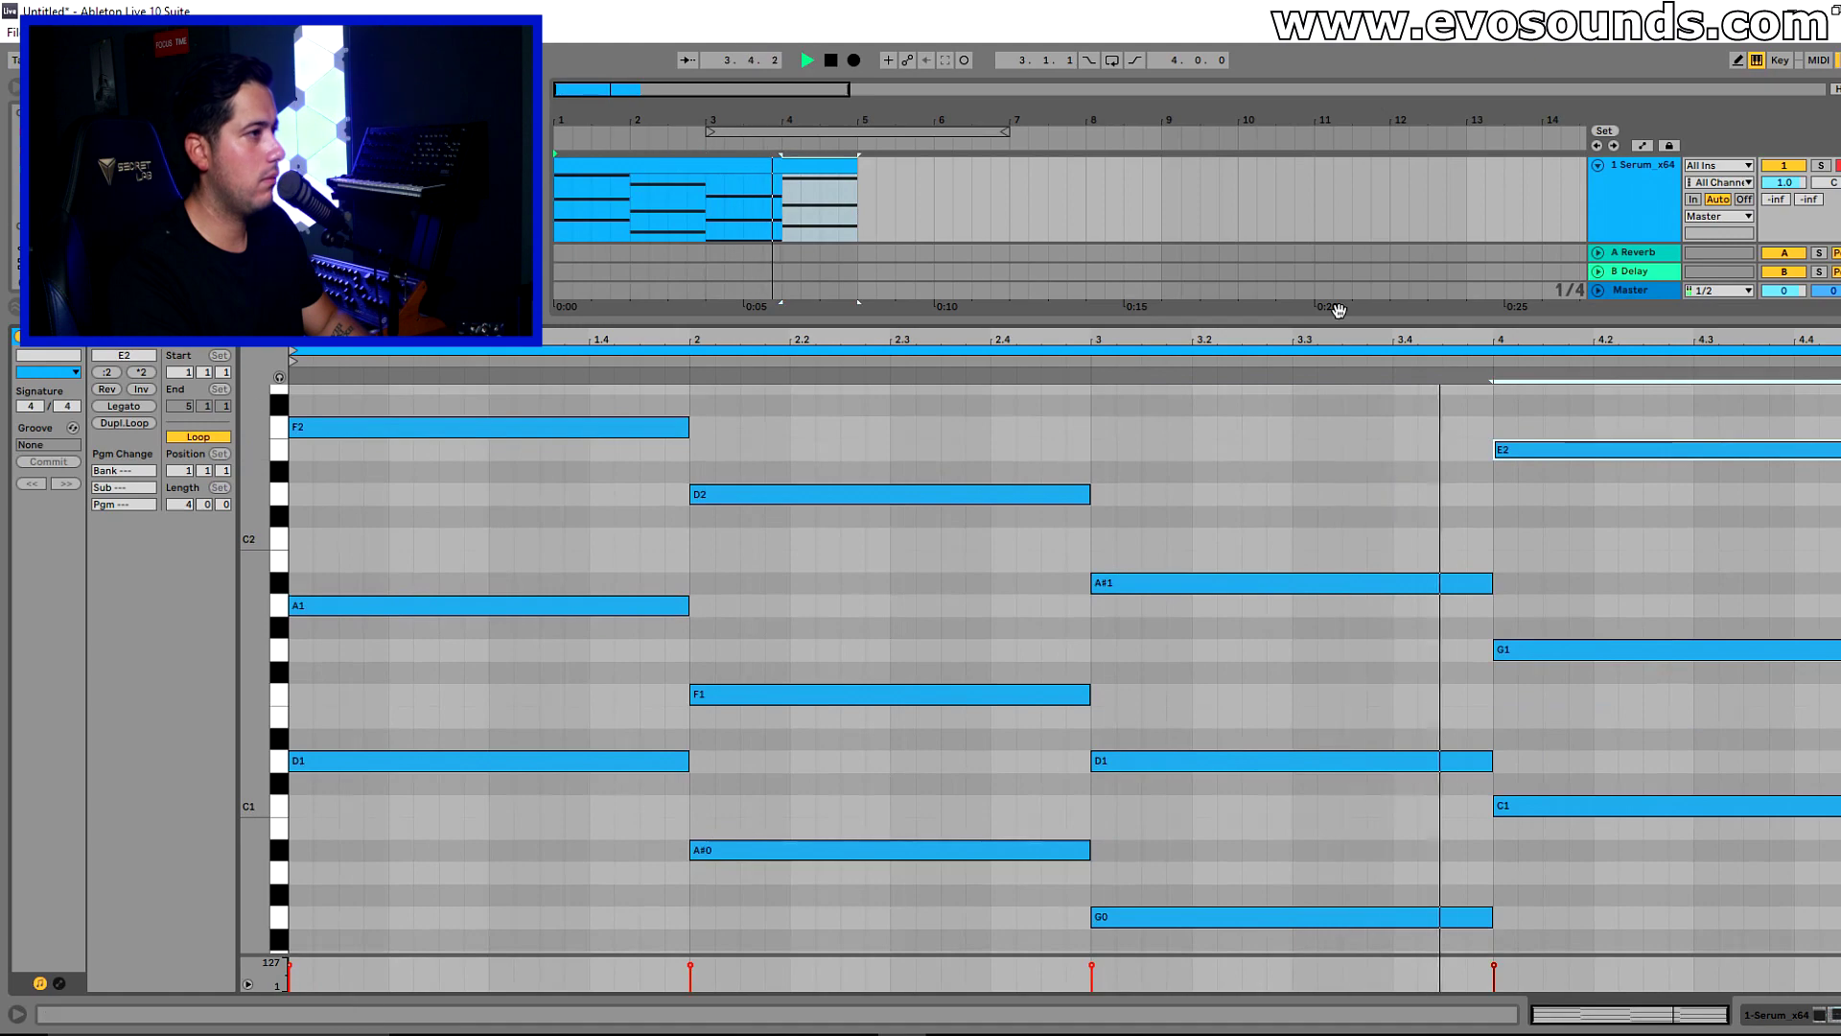
pyautogui.hotkey('ctrl', 'd')
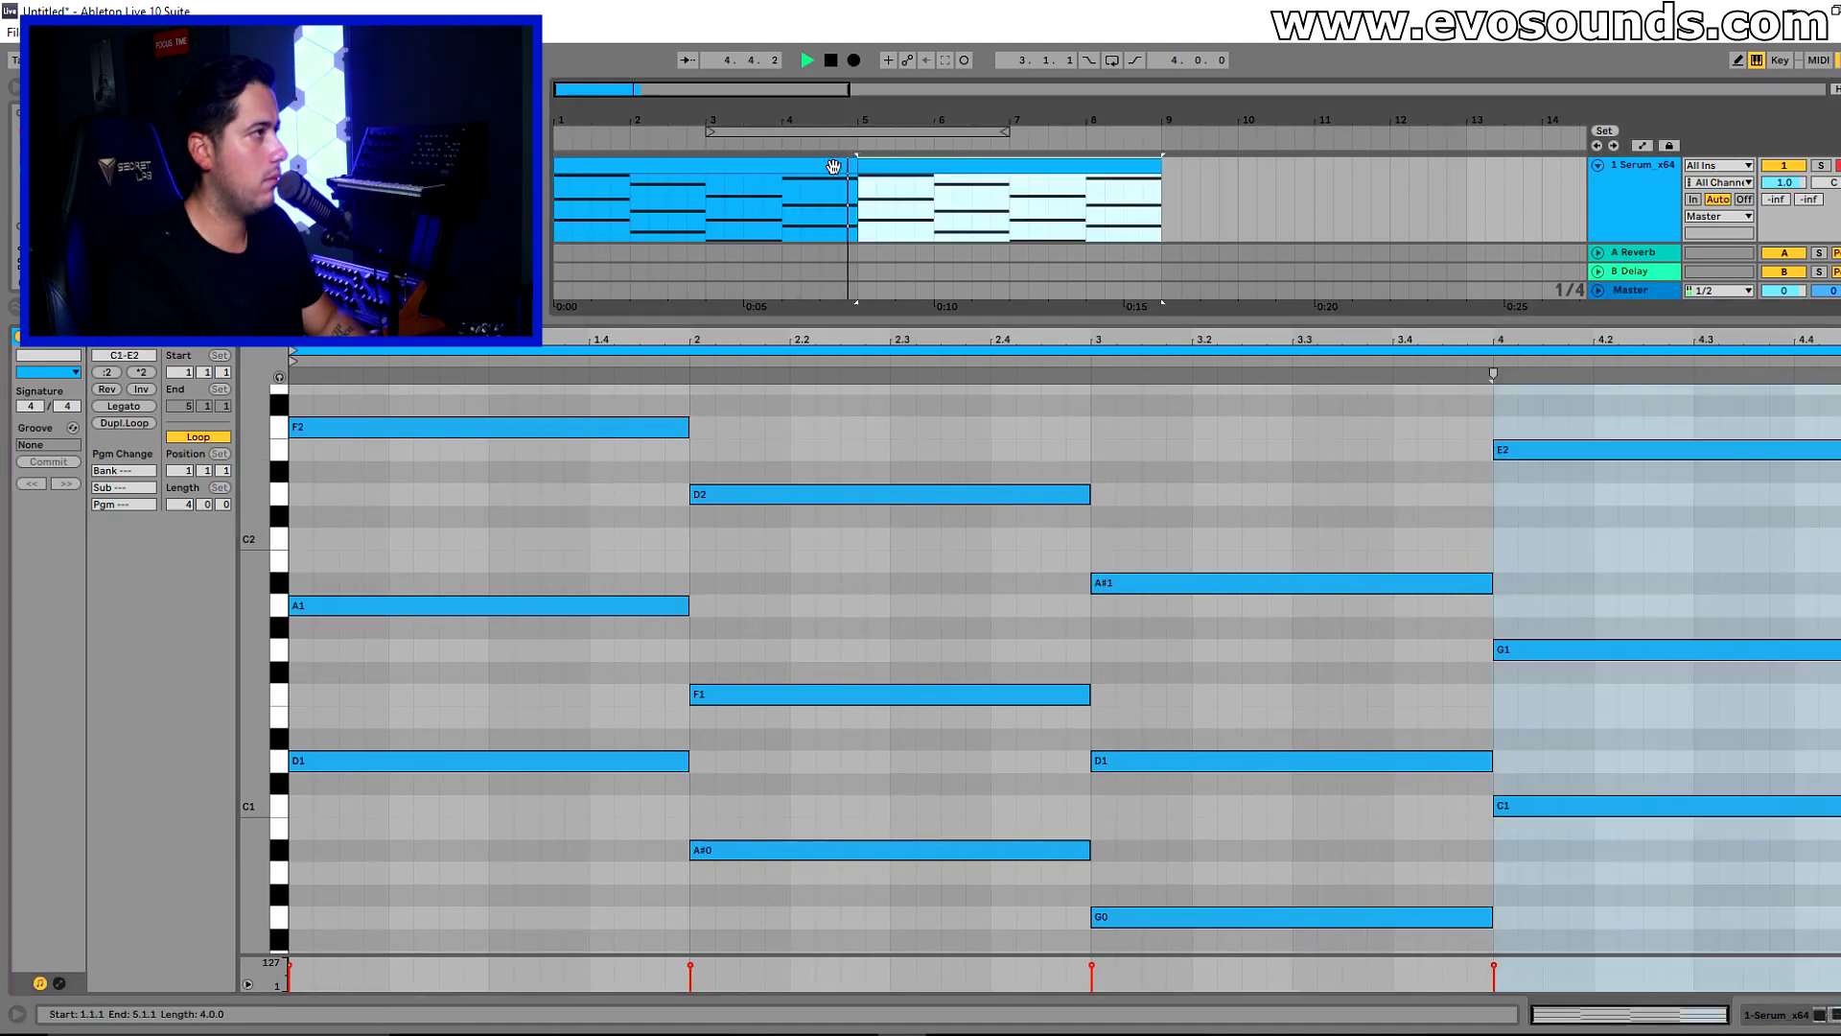
pyautogui.moveTo(1126, 325); pyautogui.dragTo(1126, 801)
pyautogui.hotkey('ctrl', 'alt', 'b')
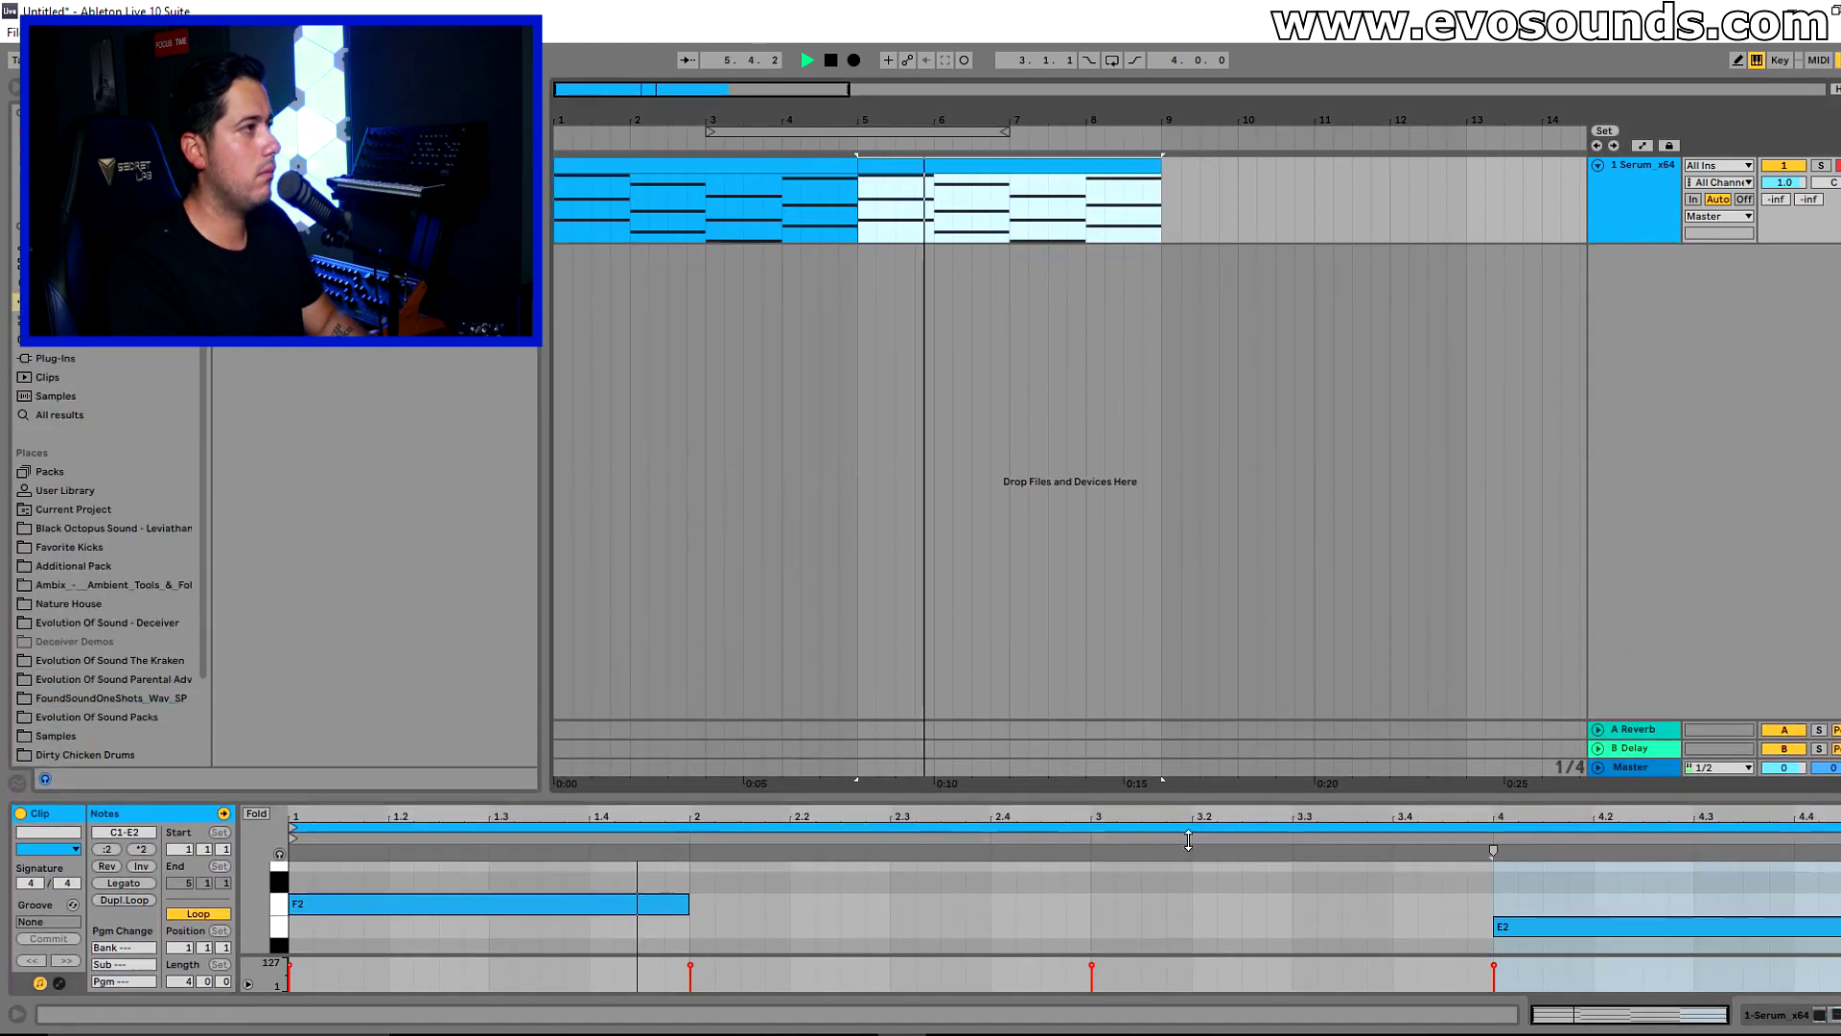
# - Set Serum's Env 1 attack to 1.86 s and release to 916 ms while listening, and close the plug-in
pyautogui.click(1640, 215)
pyautogui.click(65, 813)
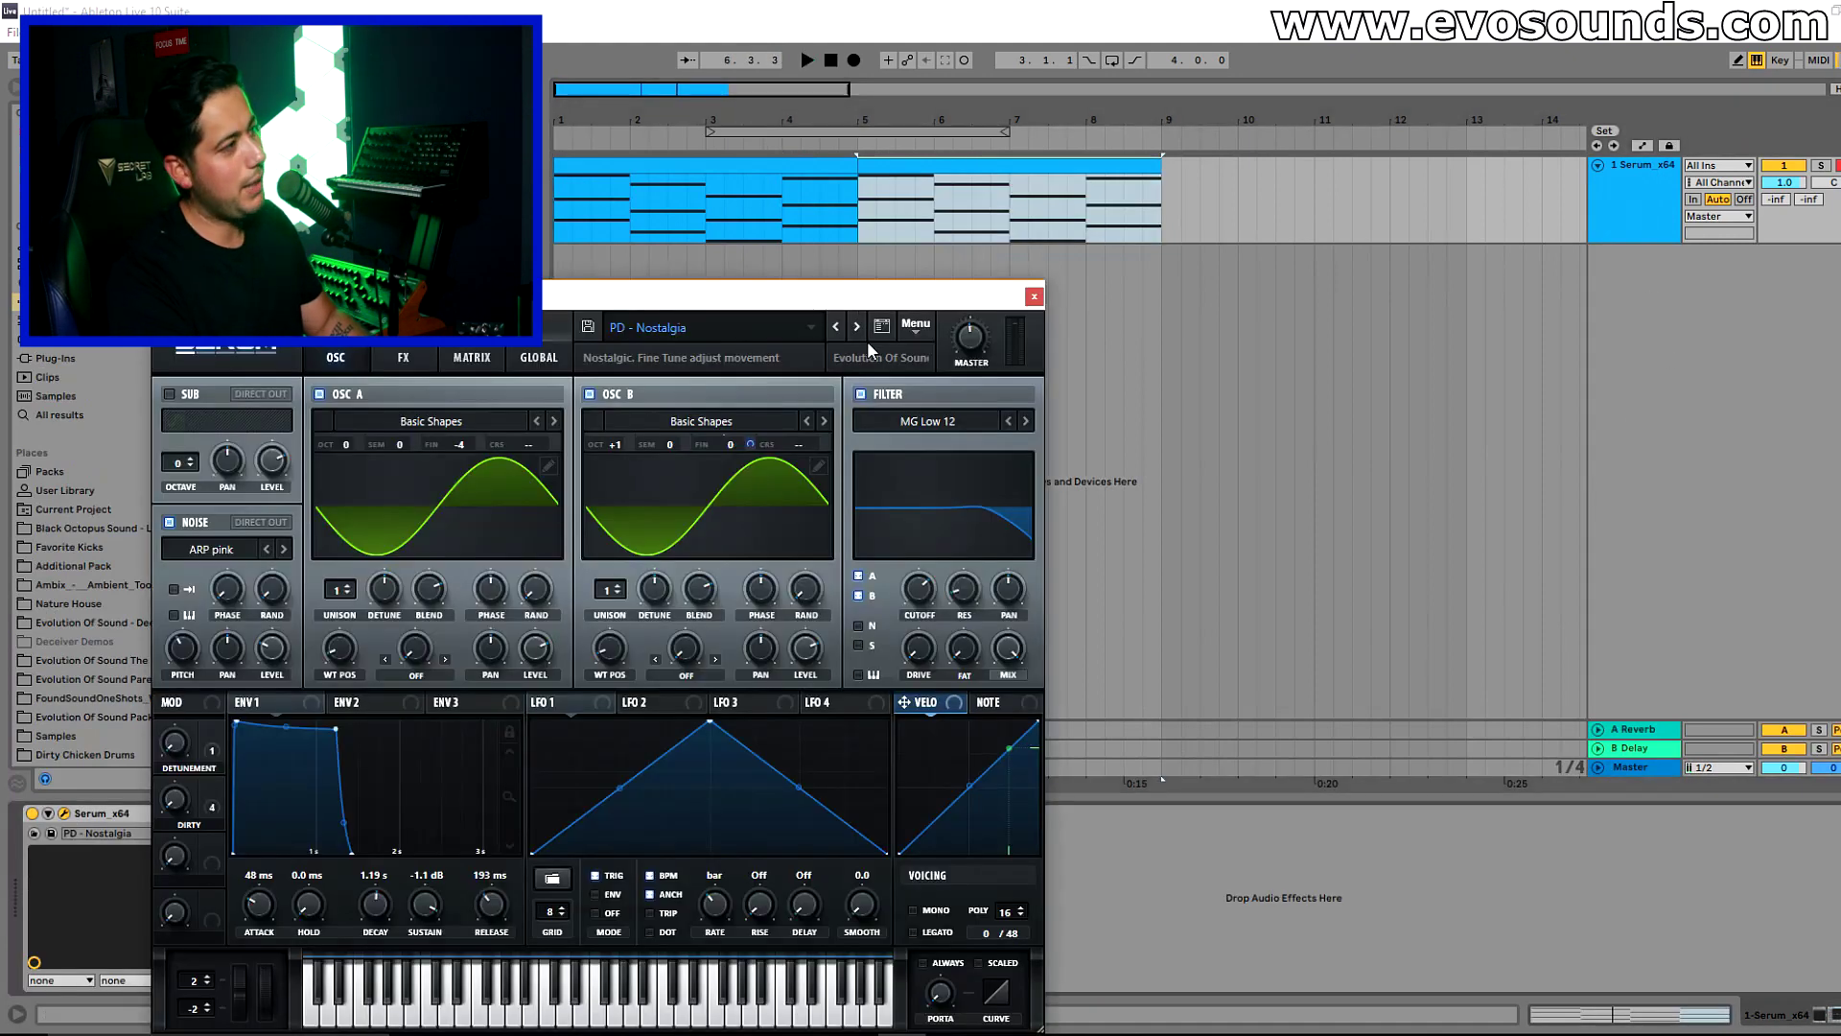
pyautogui.moveTo(620, 317); pyautogui.dragTo(697, 263)
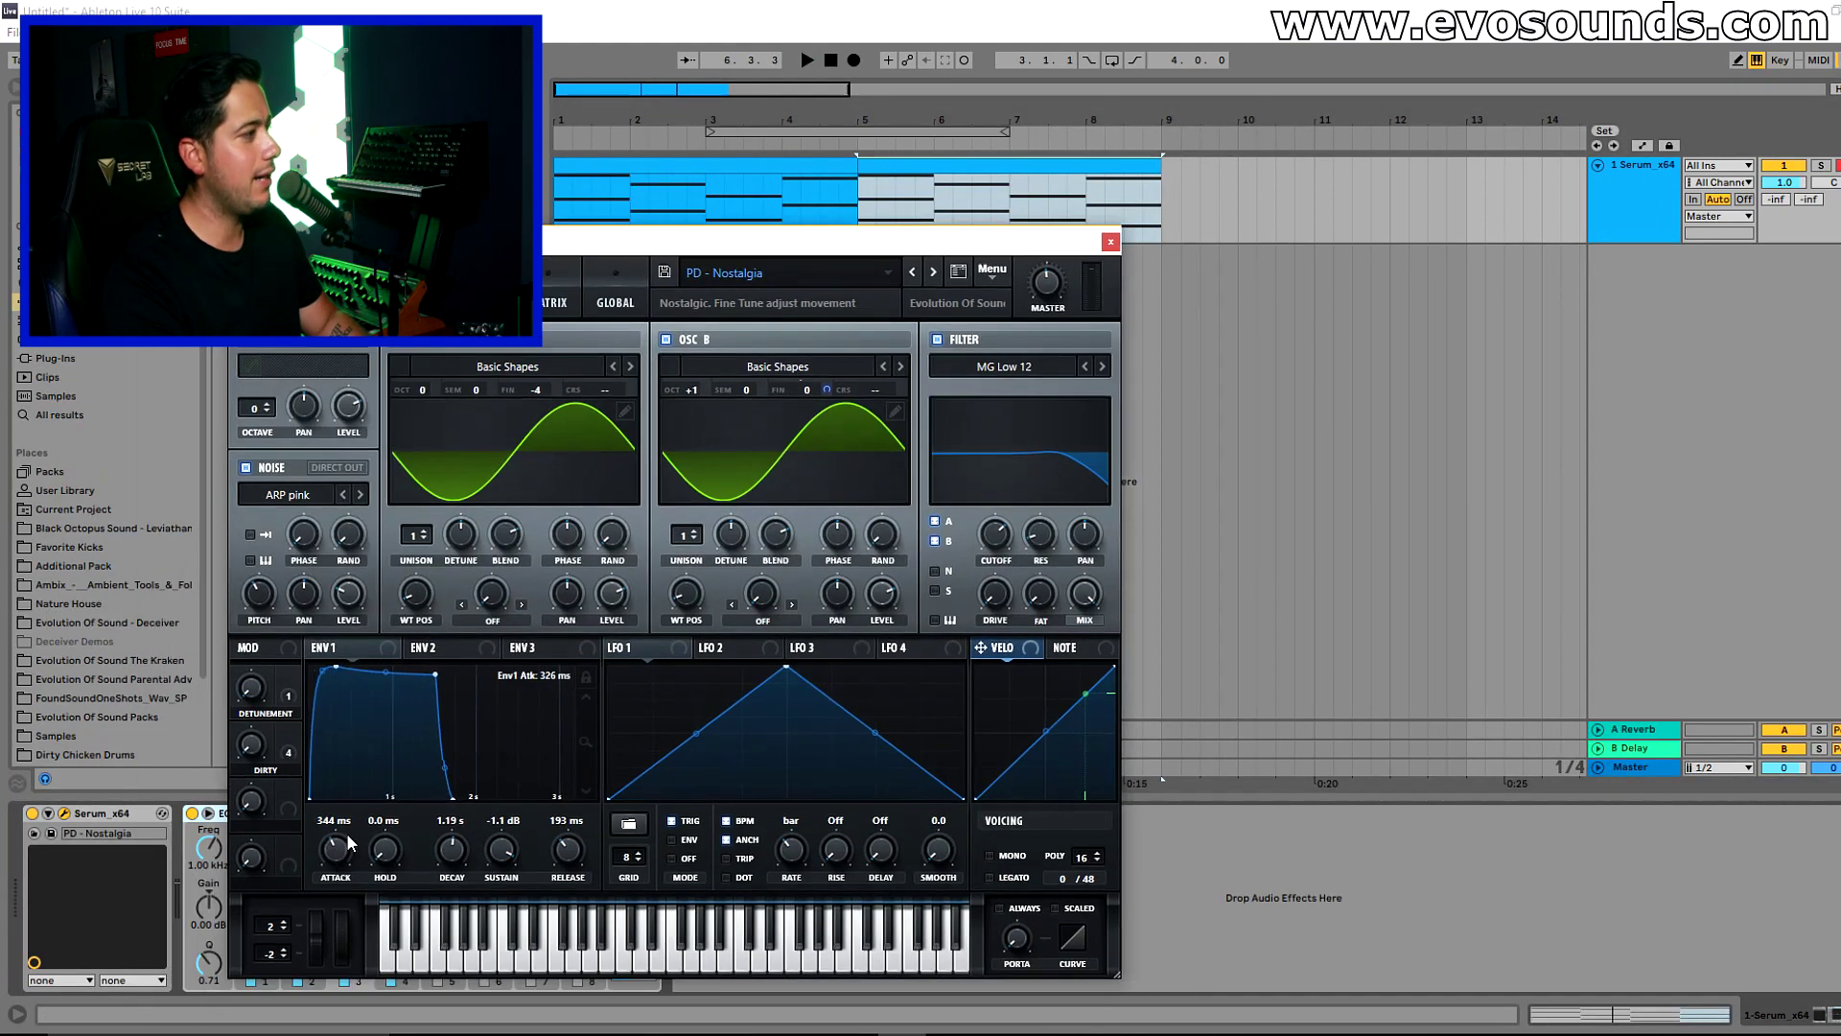
pyautogui.press('space')
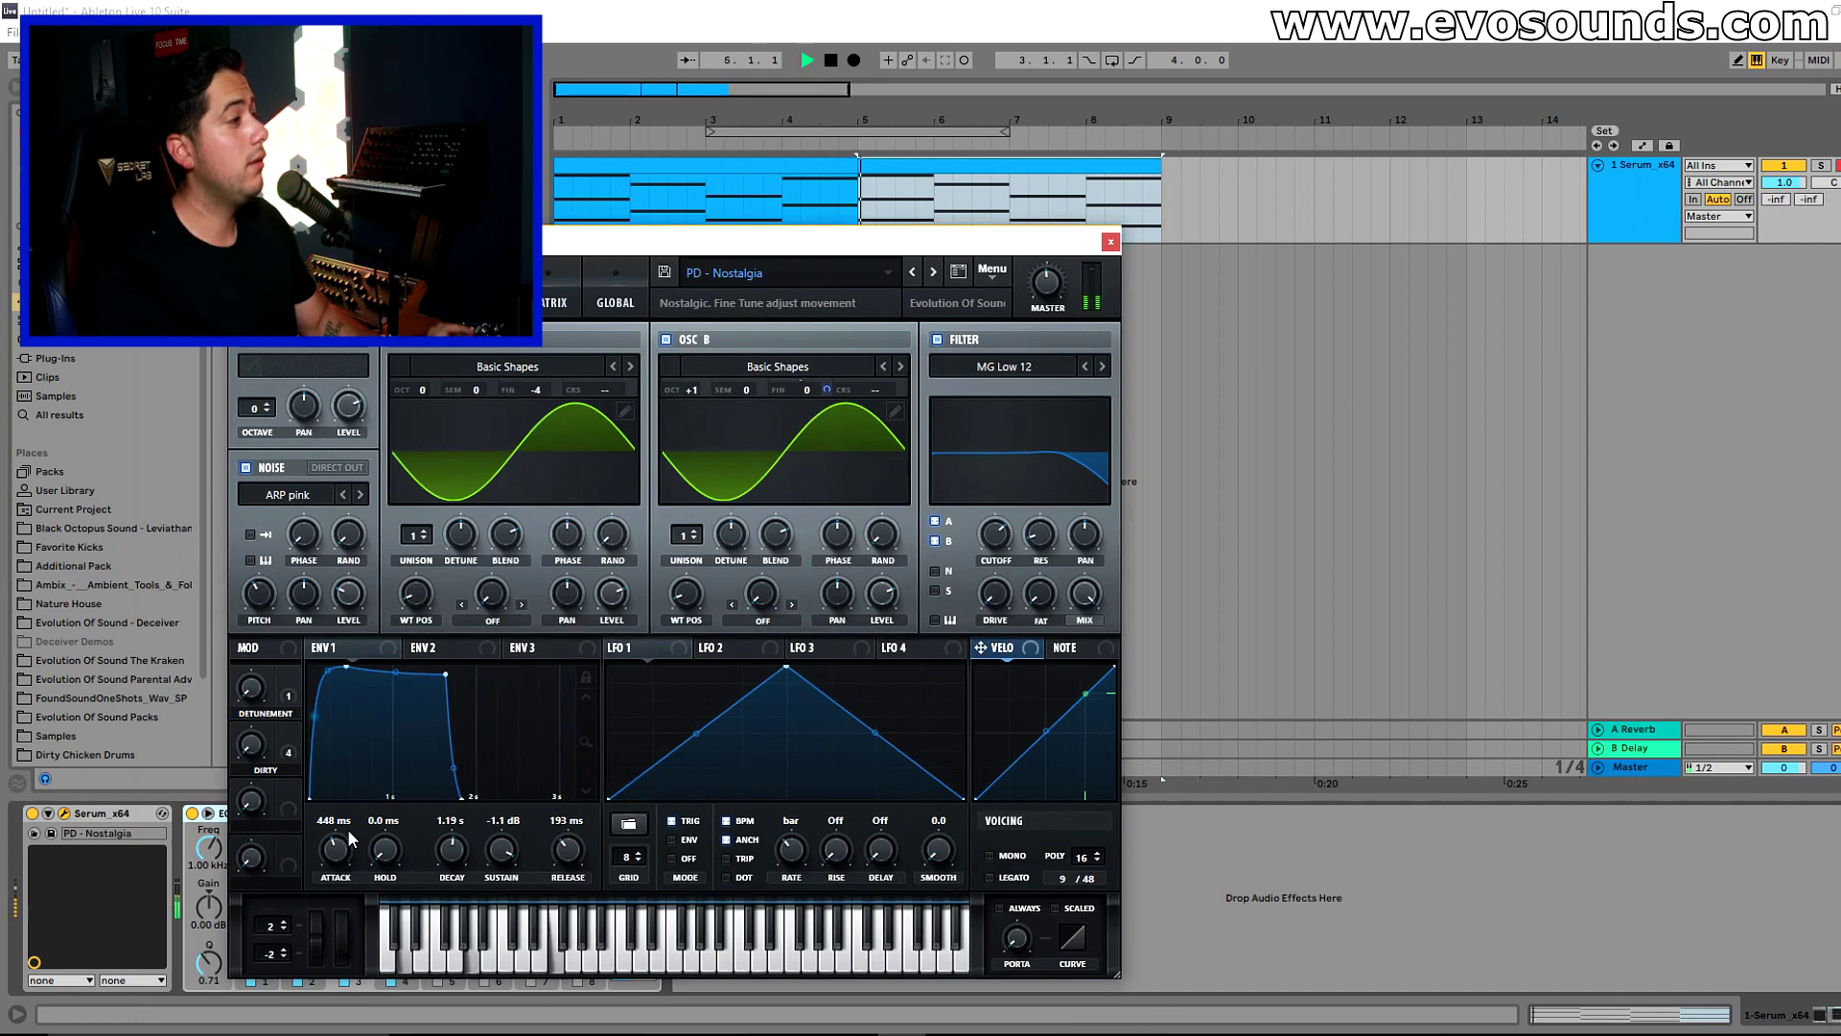
pyautogui.moveTo(335, 838); pyautogui.dragTo(351, 825)
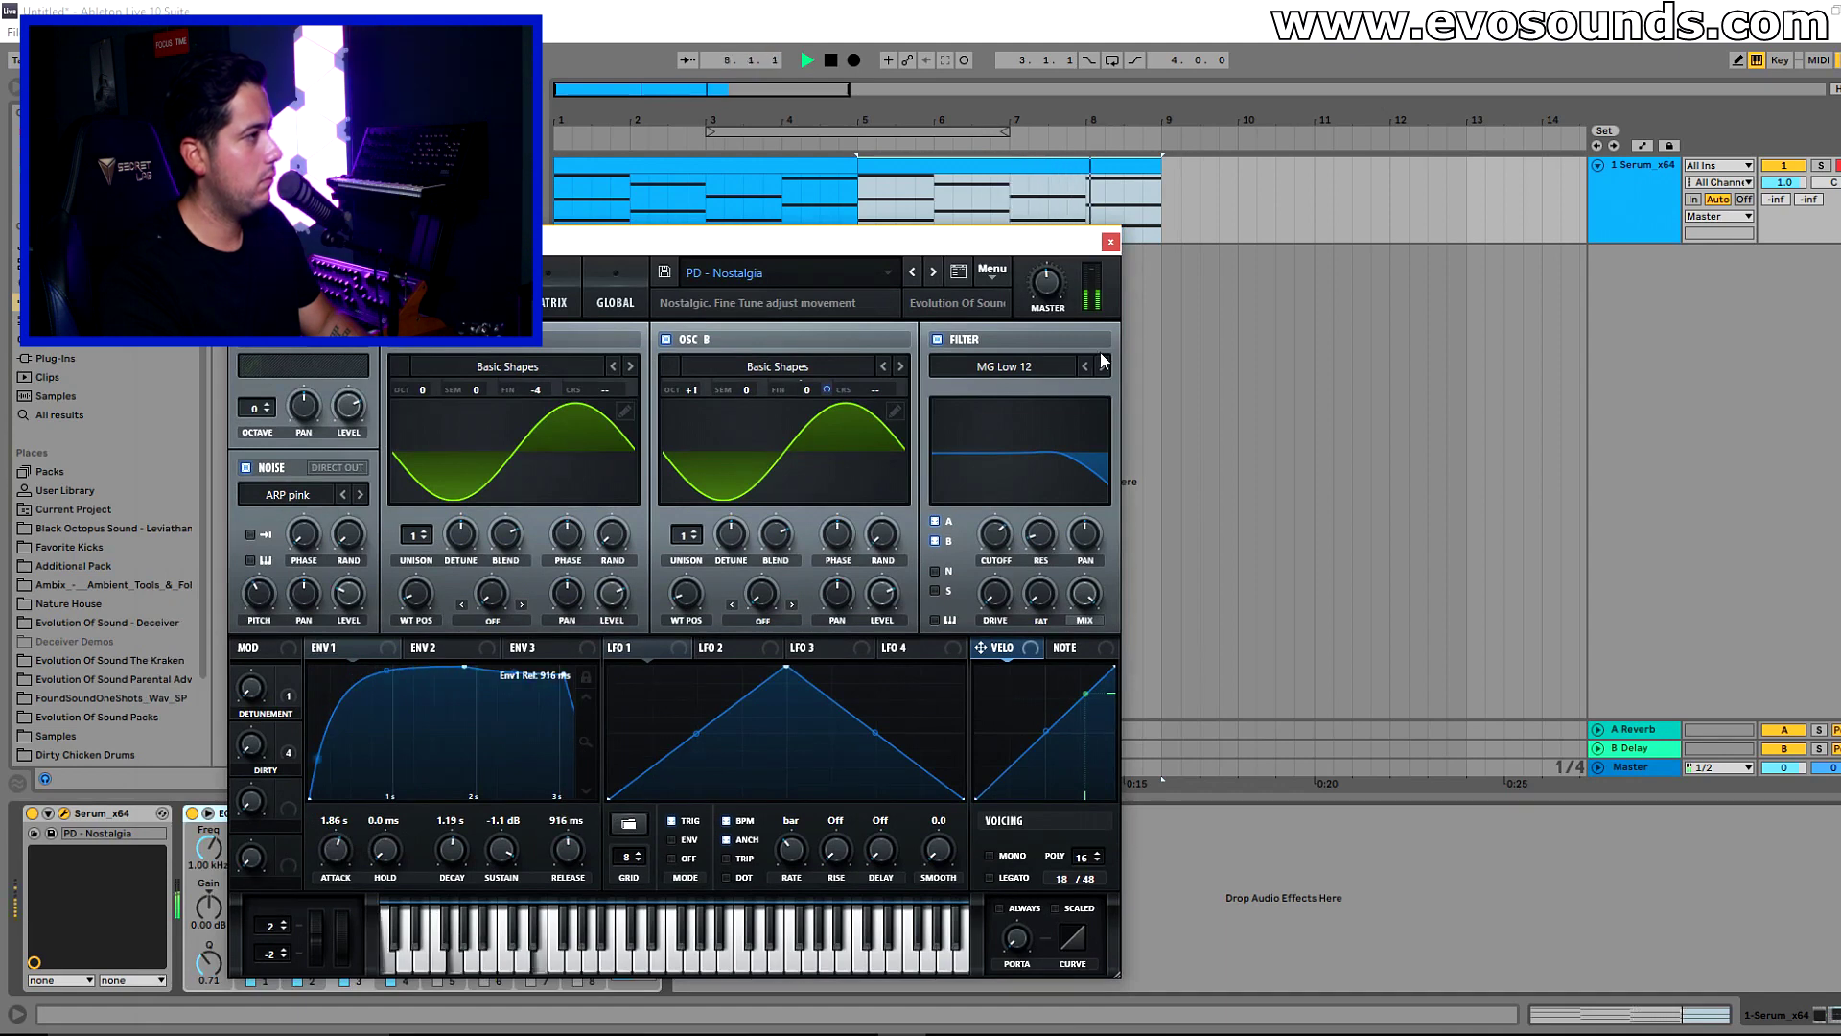
pyautogui.click(1110, 242)
pyautogui.press('space')
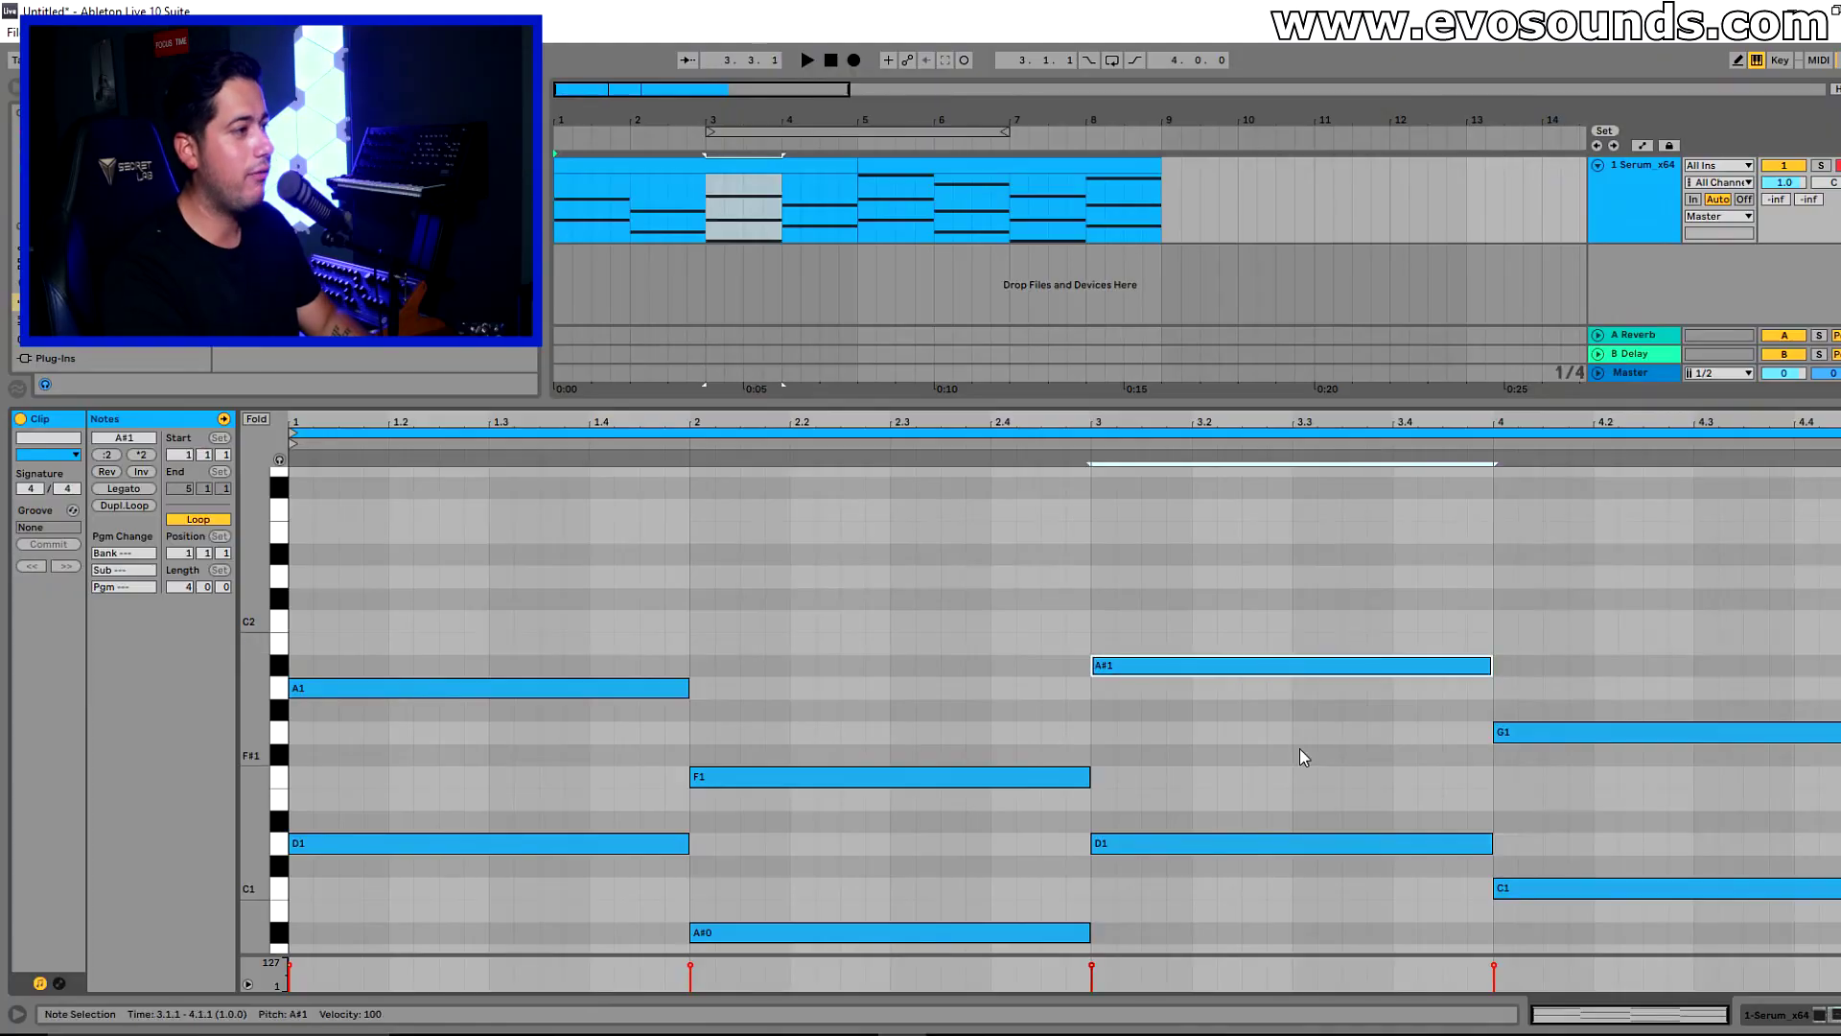
# - Delete the A#1 note from the bar 3 chord in the first clip
pyautogui.scroll(-4, 1314, 753)
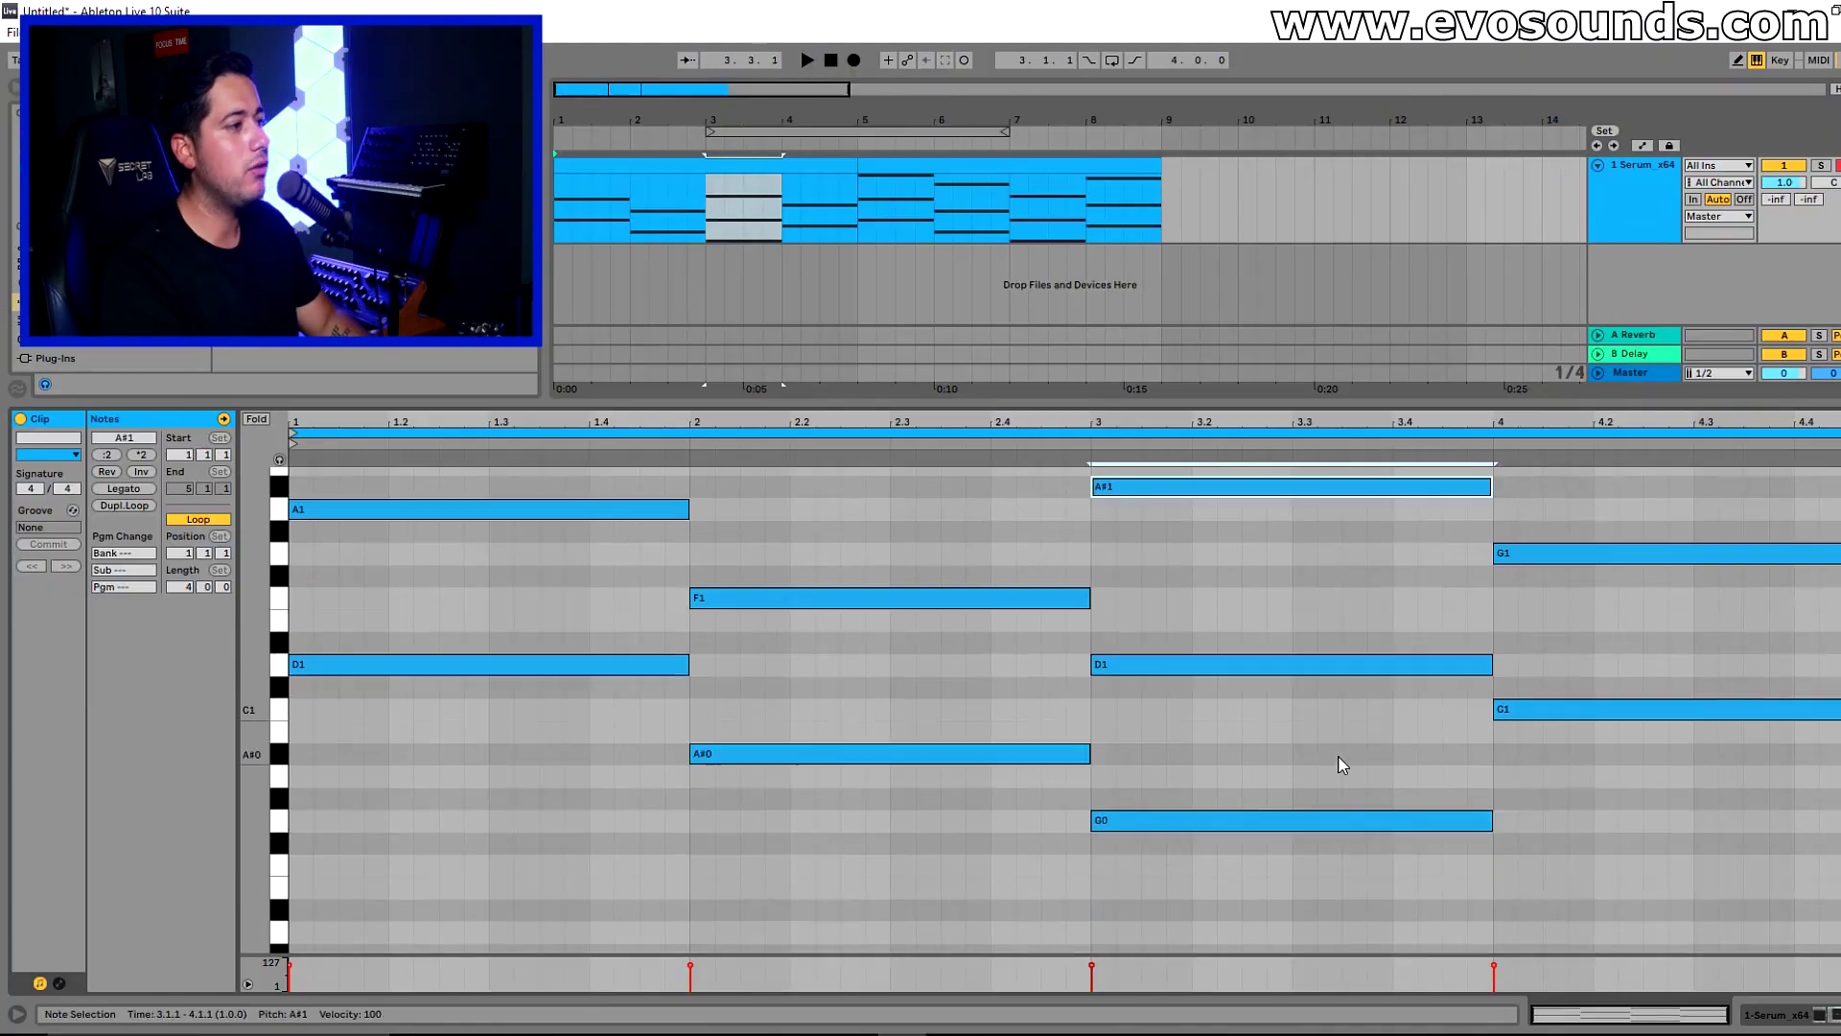
pyautogui.scroll(2, 1338, 762)
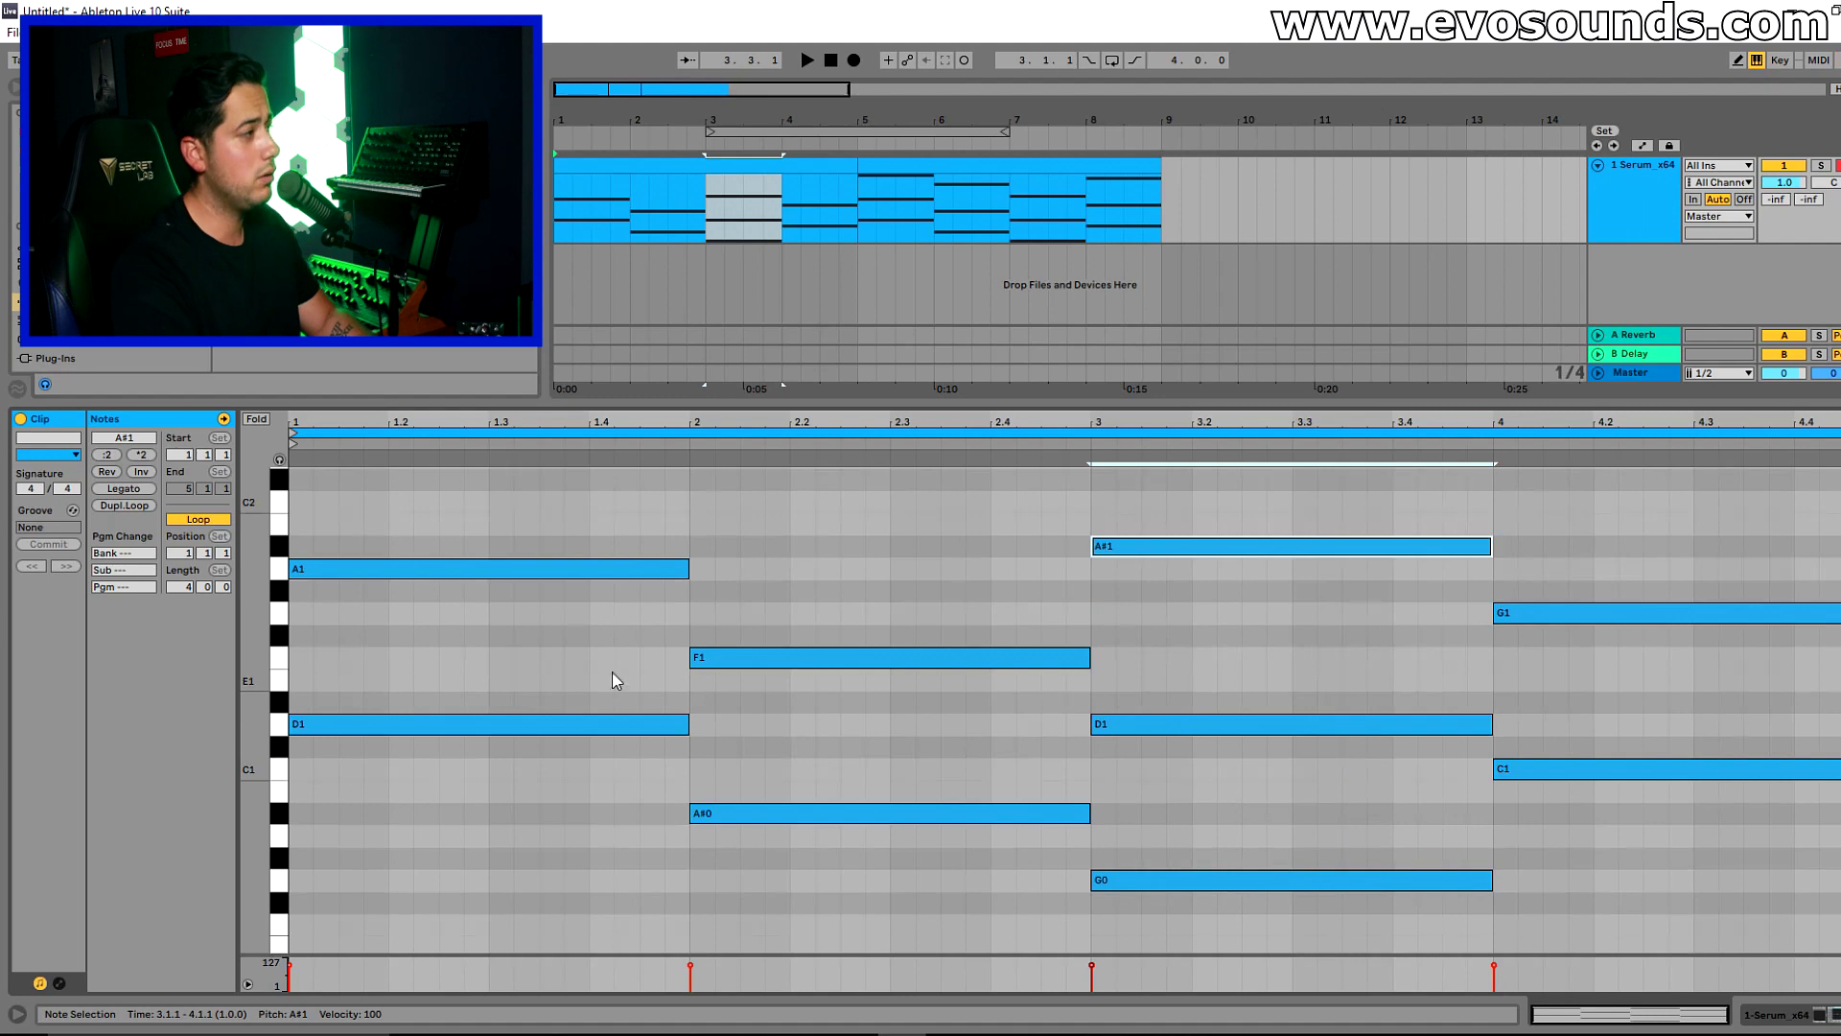
pyautogui.scroll(2, 1080, 641)
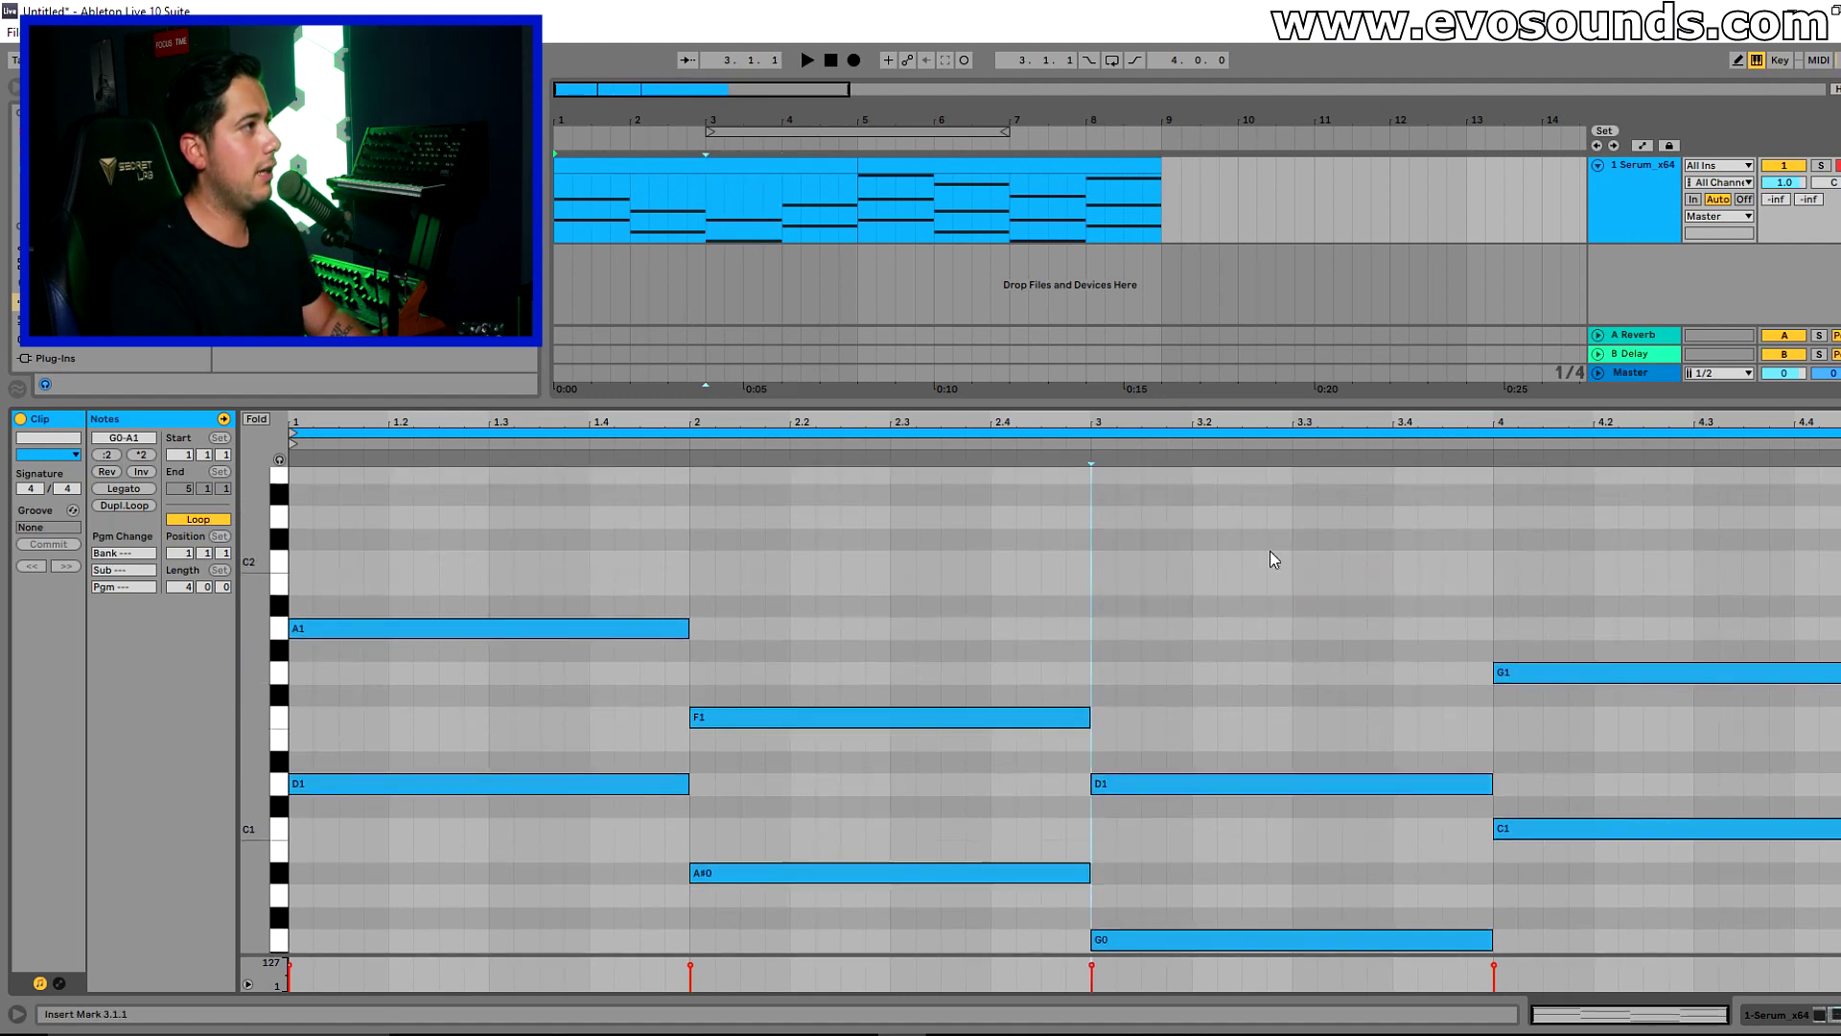
# - Replace the first clip with a copy of the three-note chord clip in bars 5 to 8
pyautogui.click(896, 169)
pyautogui.click(904, 169)
pyautogui.hotkey('ctrl', 'c')
pyautogui.click(739, 162)
pyautogui.hotkey('ctrl', 'v')
# - Collapse the note editor and duplicate the Serum track with its clips
pyautogui.moveTo(1079, 400); pyautogui.dragTo(1079, 998)
pyautogui.click(1620, 203)
pyautogui.hotkey('ctrl', 'd')
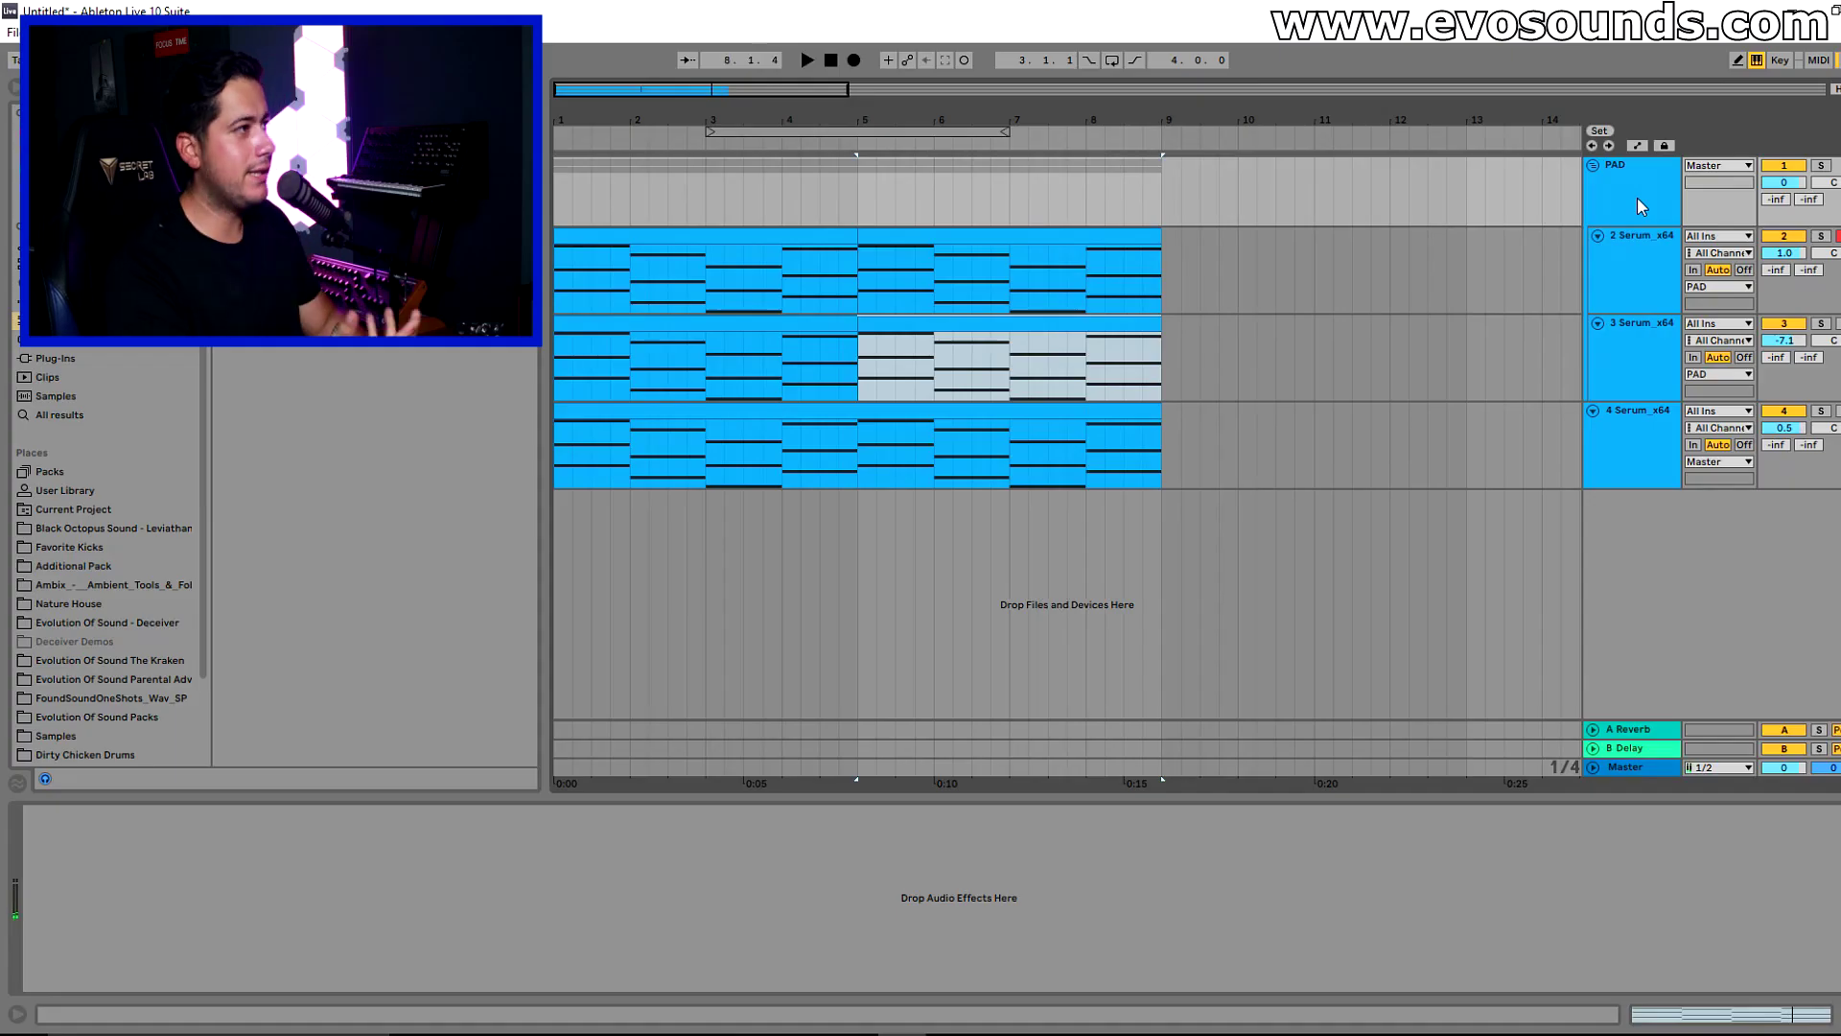
# - Solo track 4 during playback, set its EQ Eight low cut to 240 Hz with Q 0.47, and unsolo the track
pyautogui.click(1640, 290)
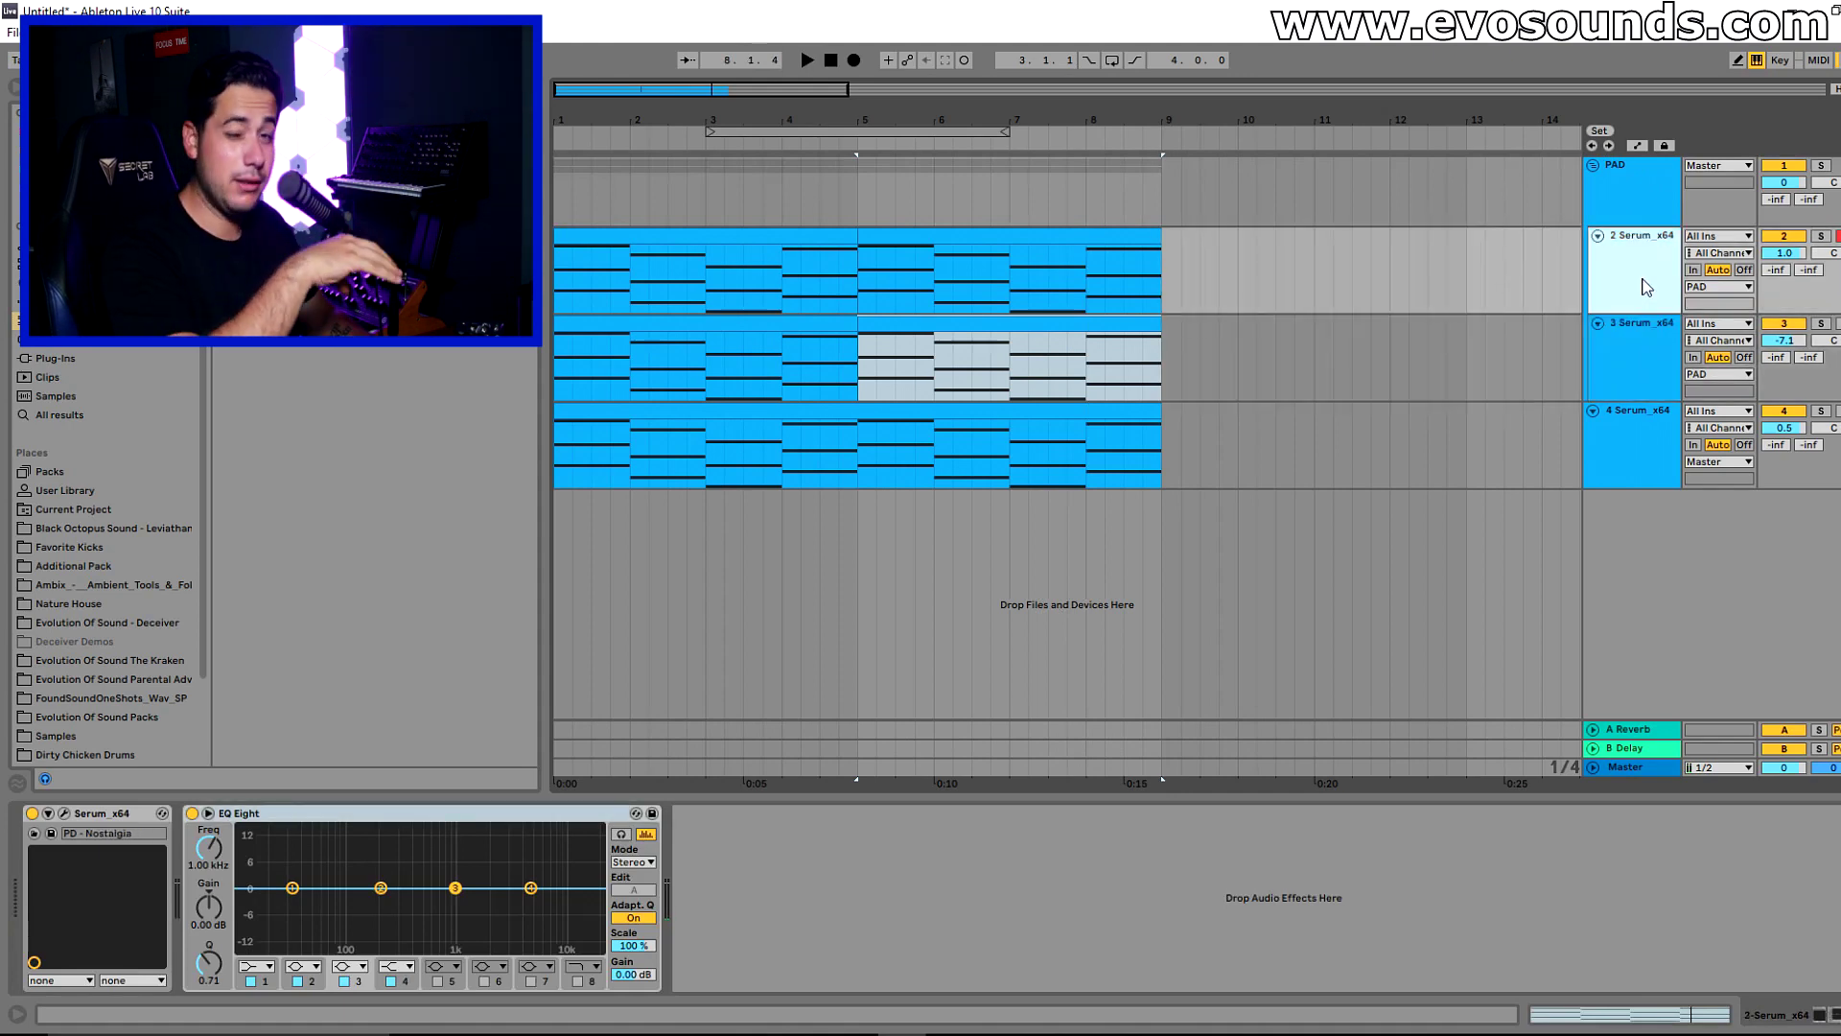
pyautogui.click(1631, 451)
pyautogui.click(1821, 411)
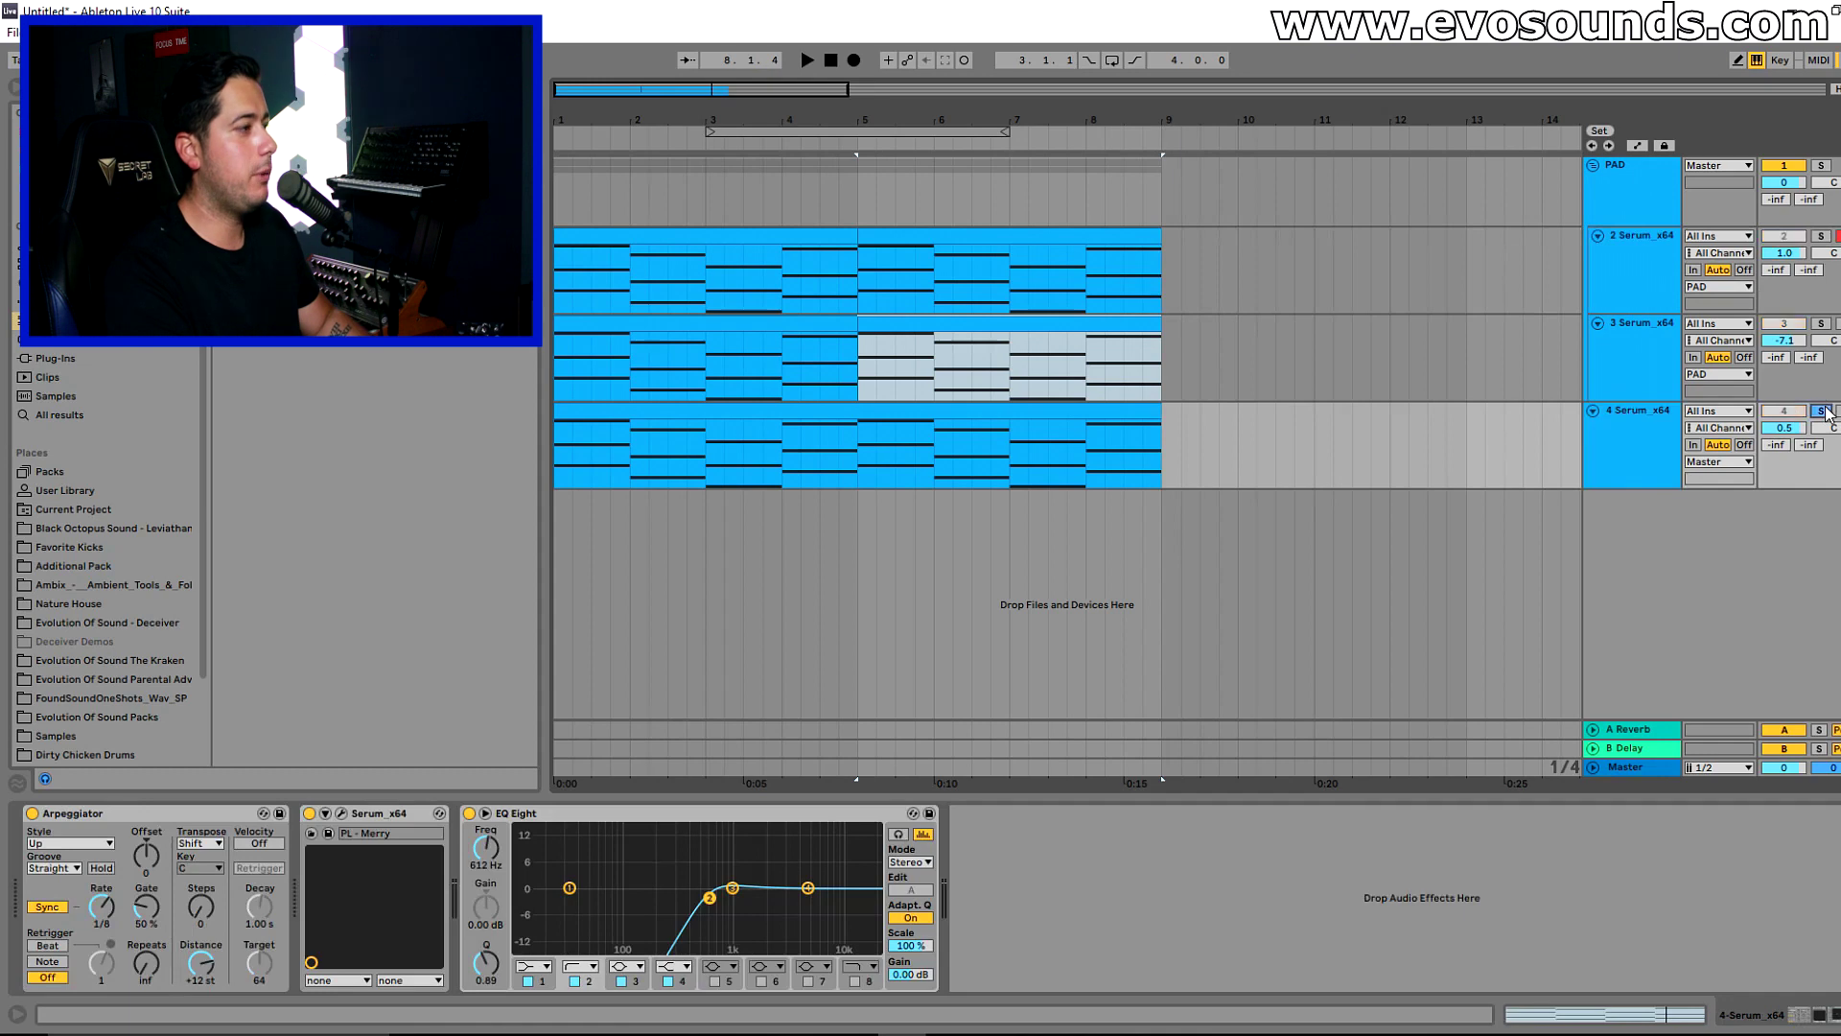
pyautogui.press('space')
pyautogui.moveTo(710, 898); pyautogui.dragTo(683, 907)
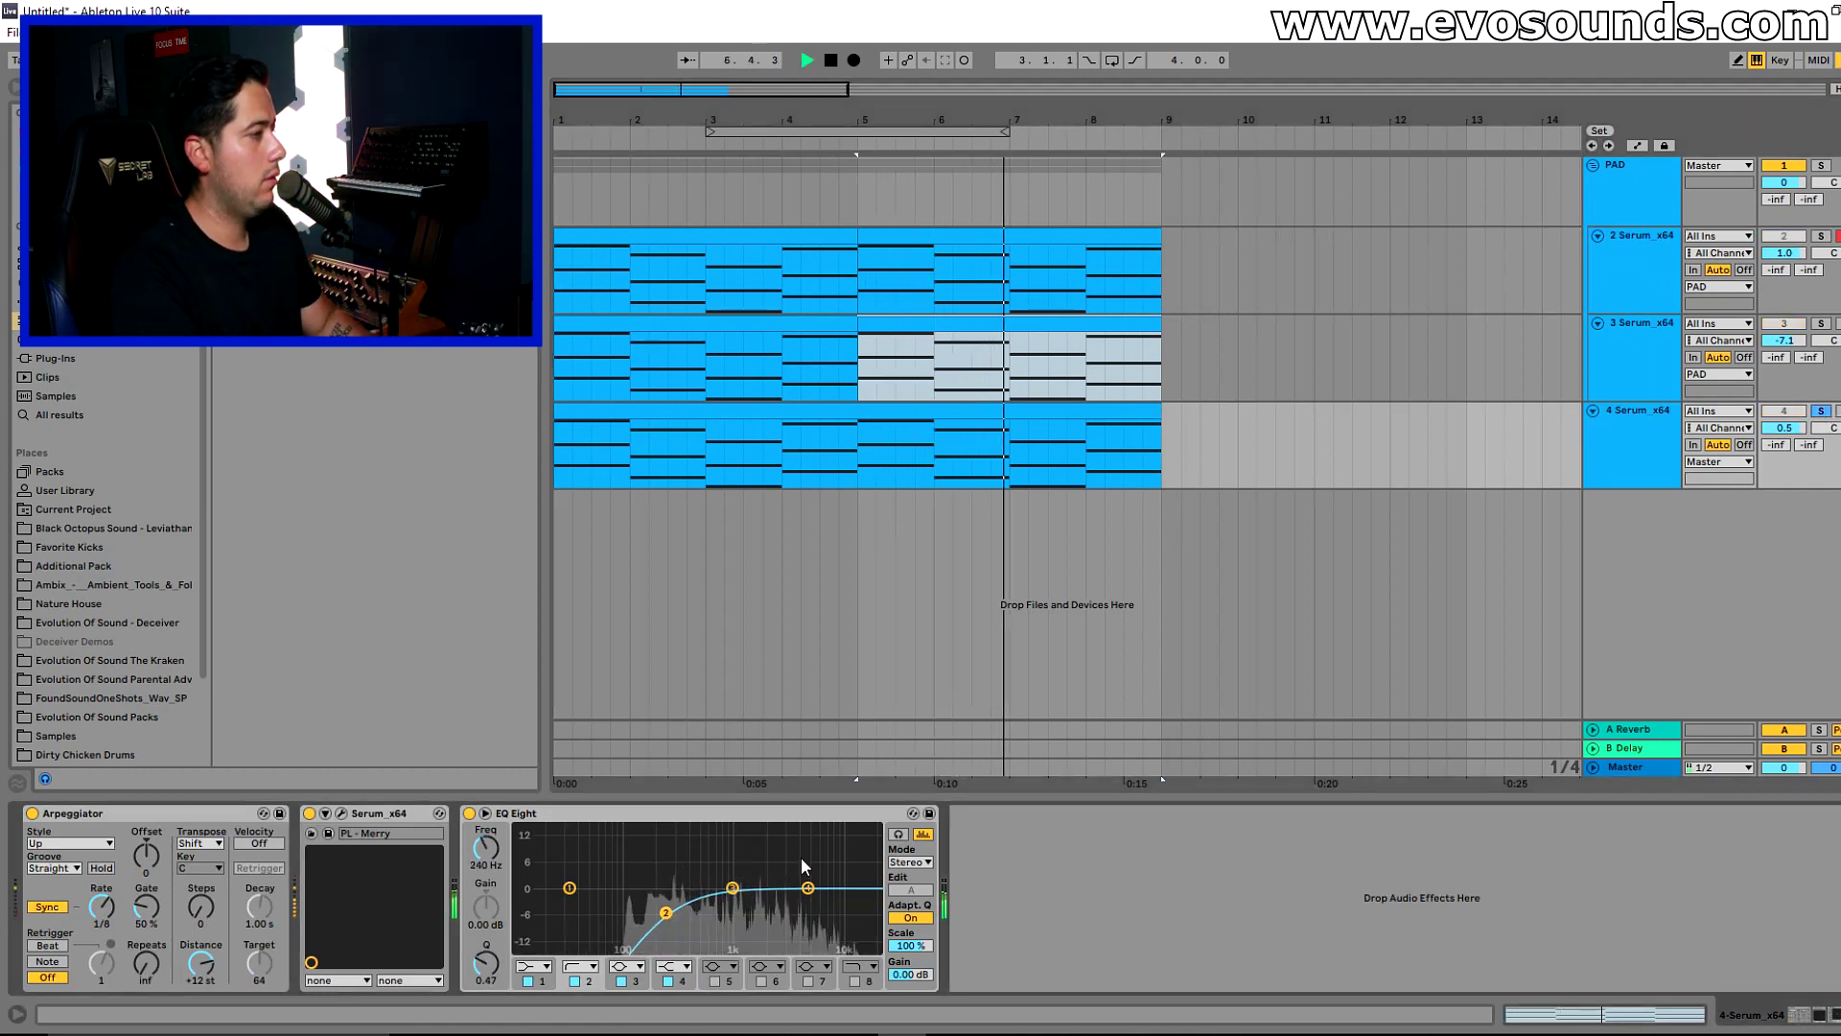
pyautogui.click(1821, 412)
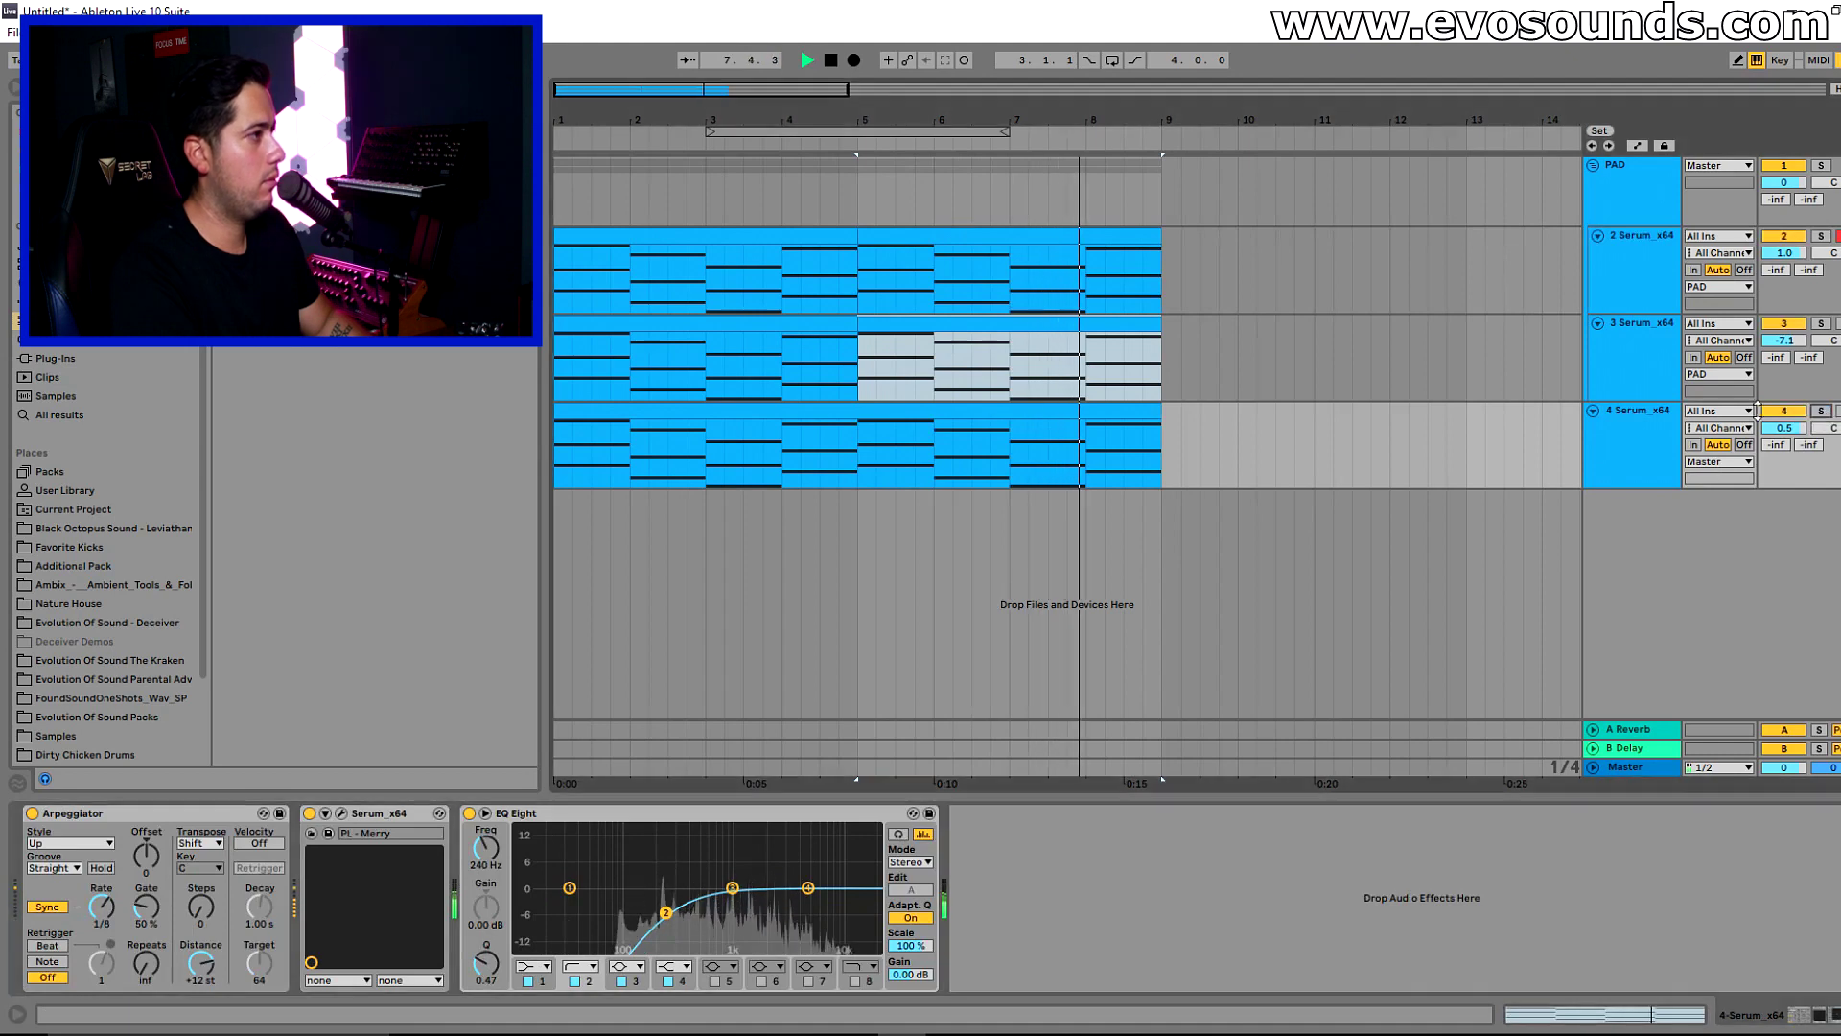
# - Add an EQ Eight with its default preset to the PAD group and set its mode to M/S
pyautogui.click(1694, 383)
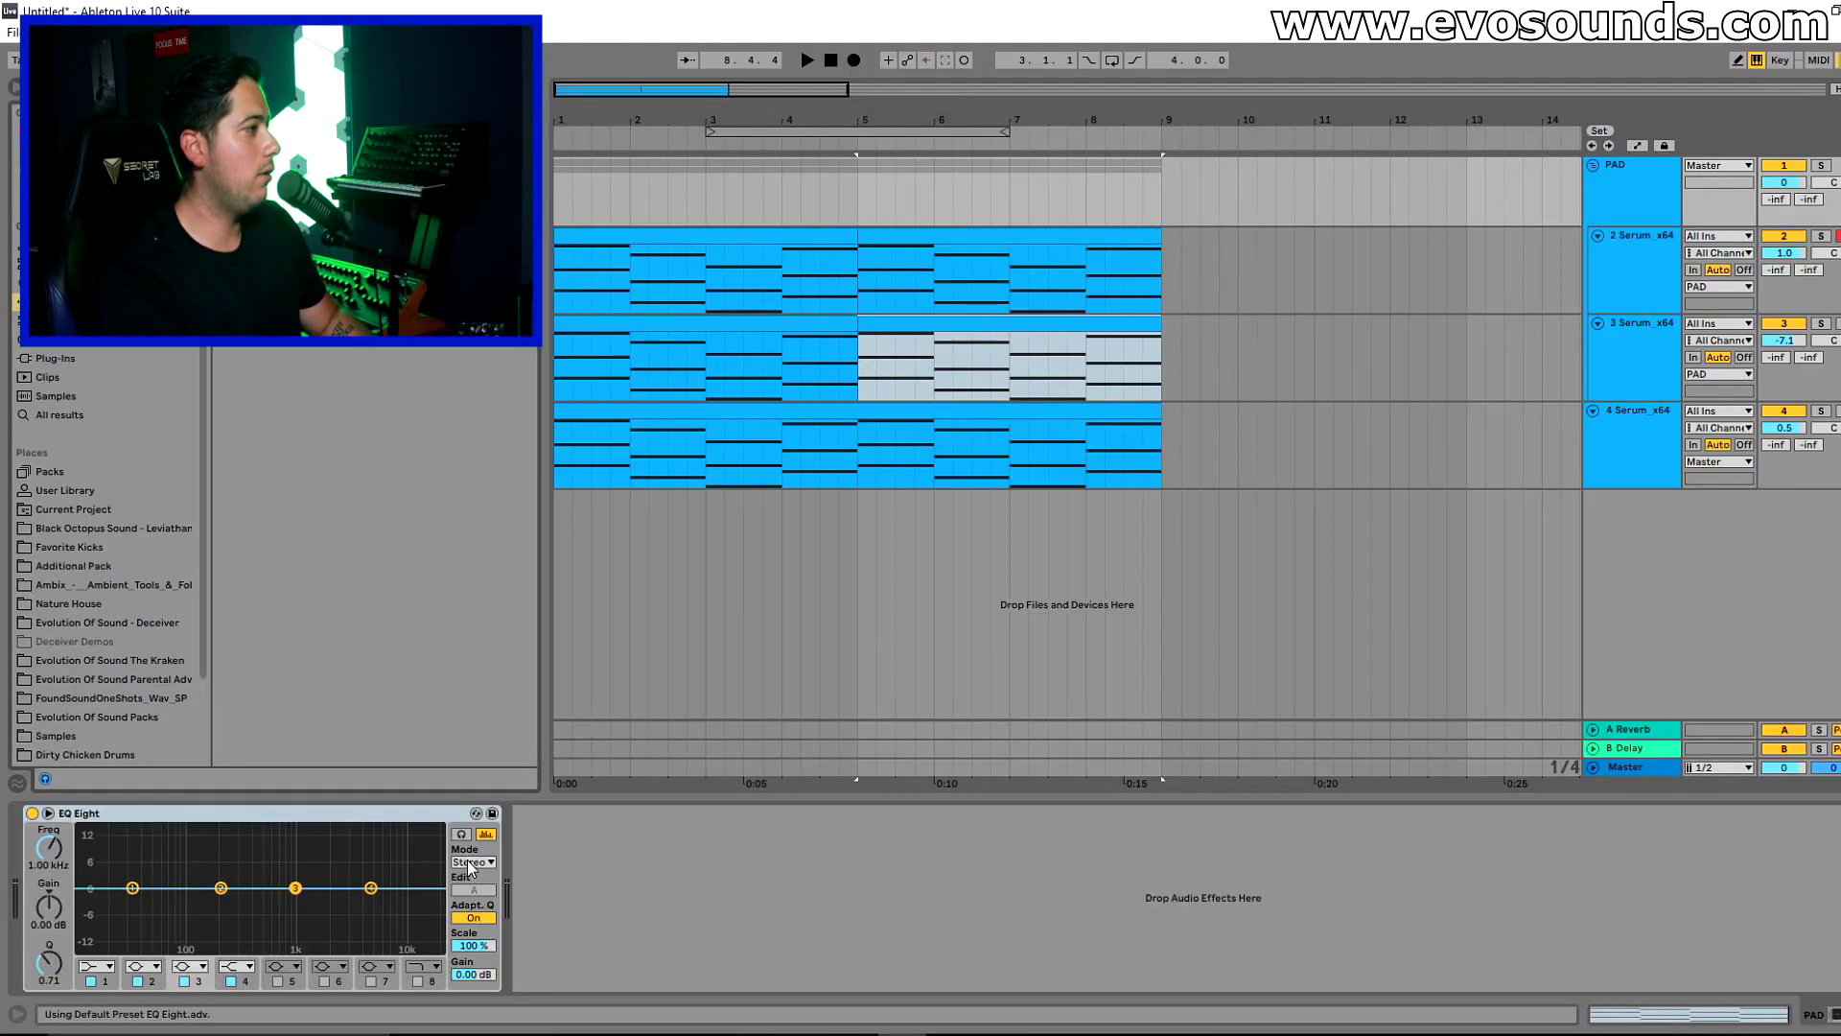
pyautogui.click(471, 862)
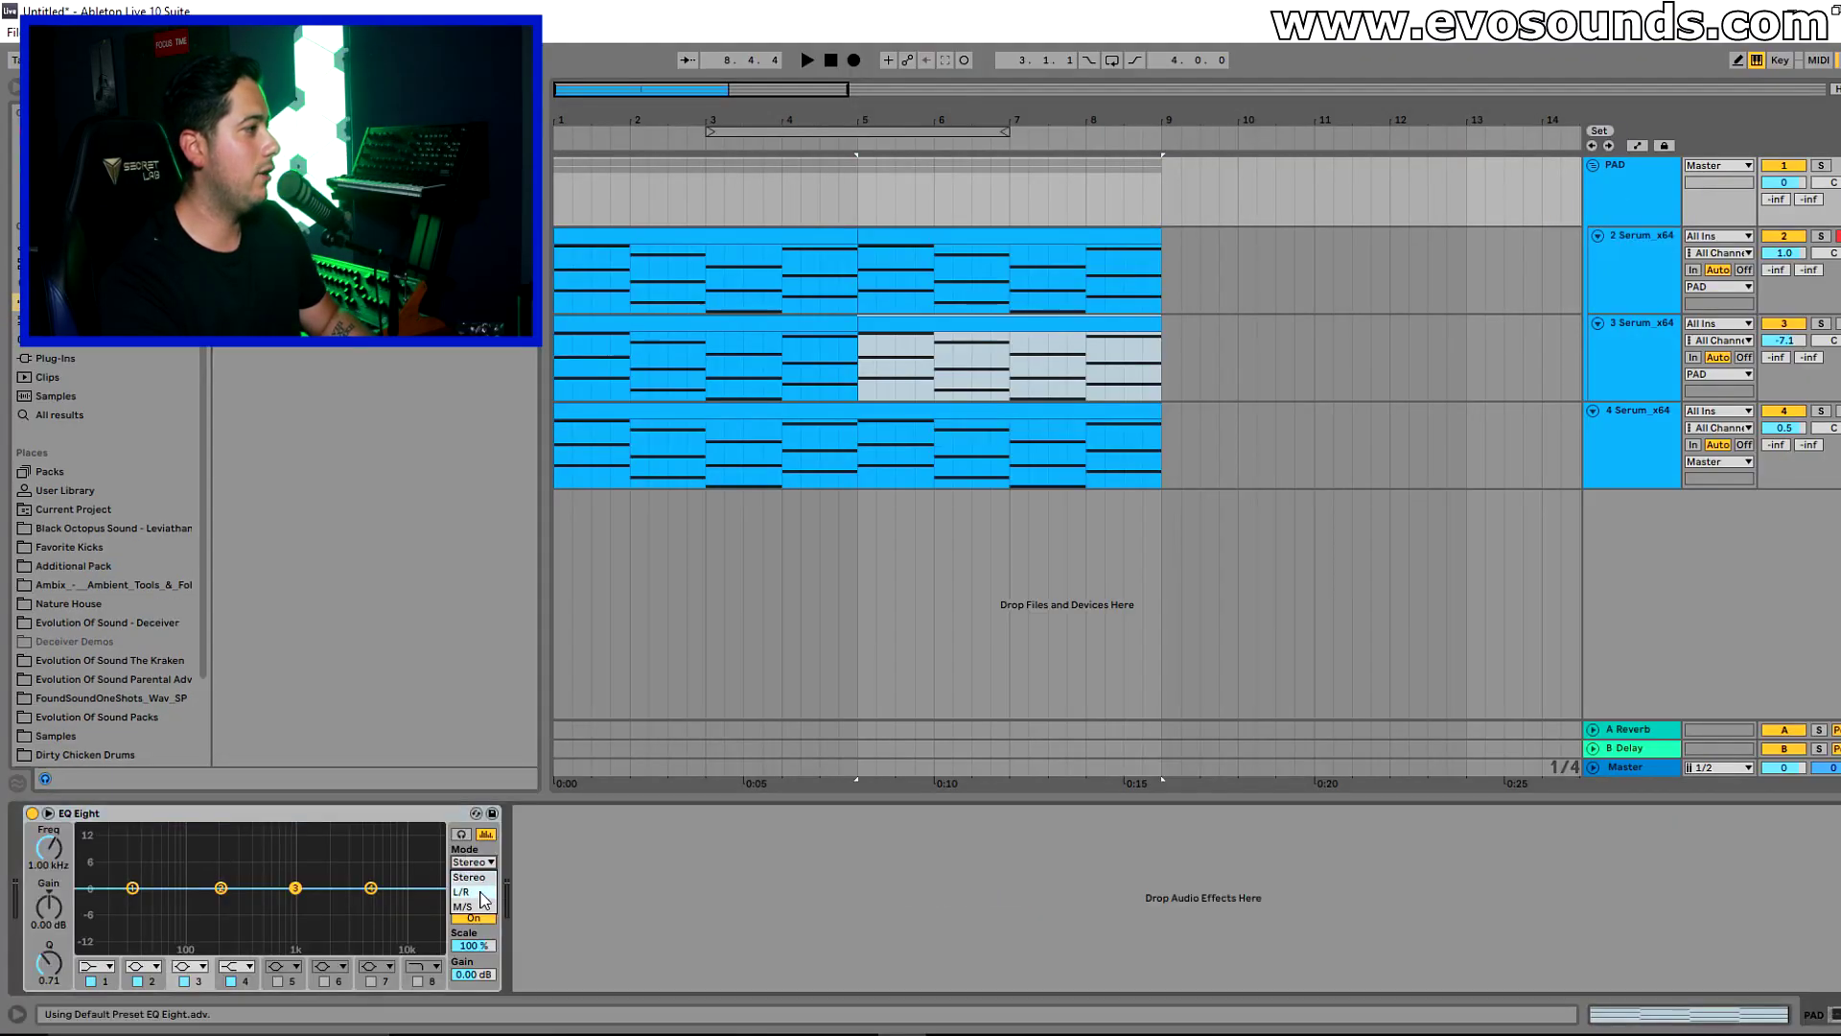
pyautogui.click(479, 906)
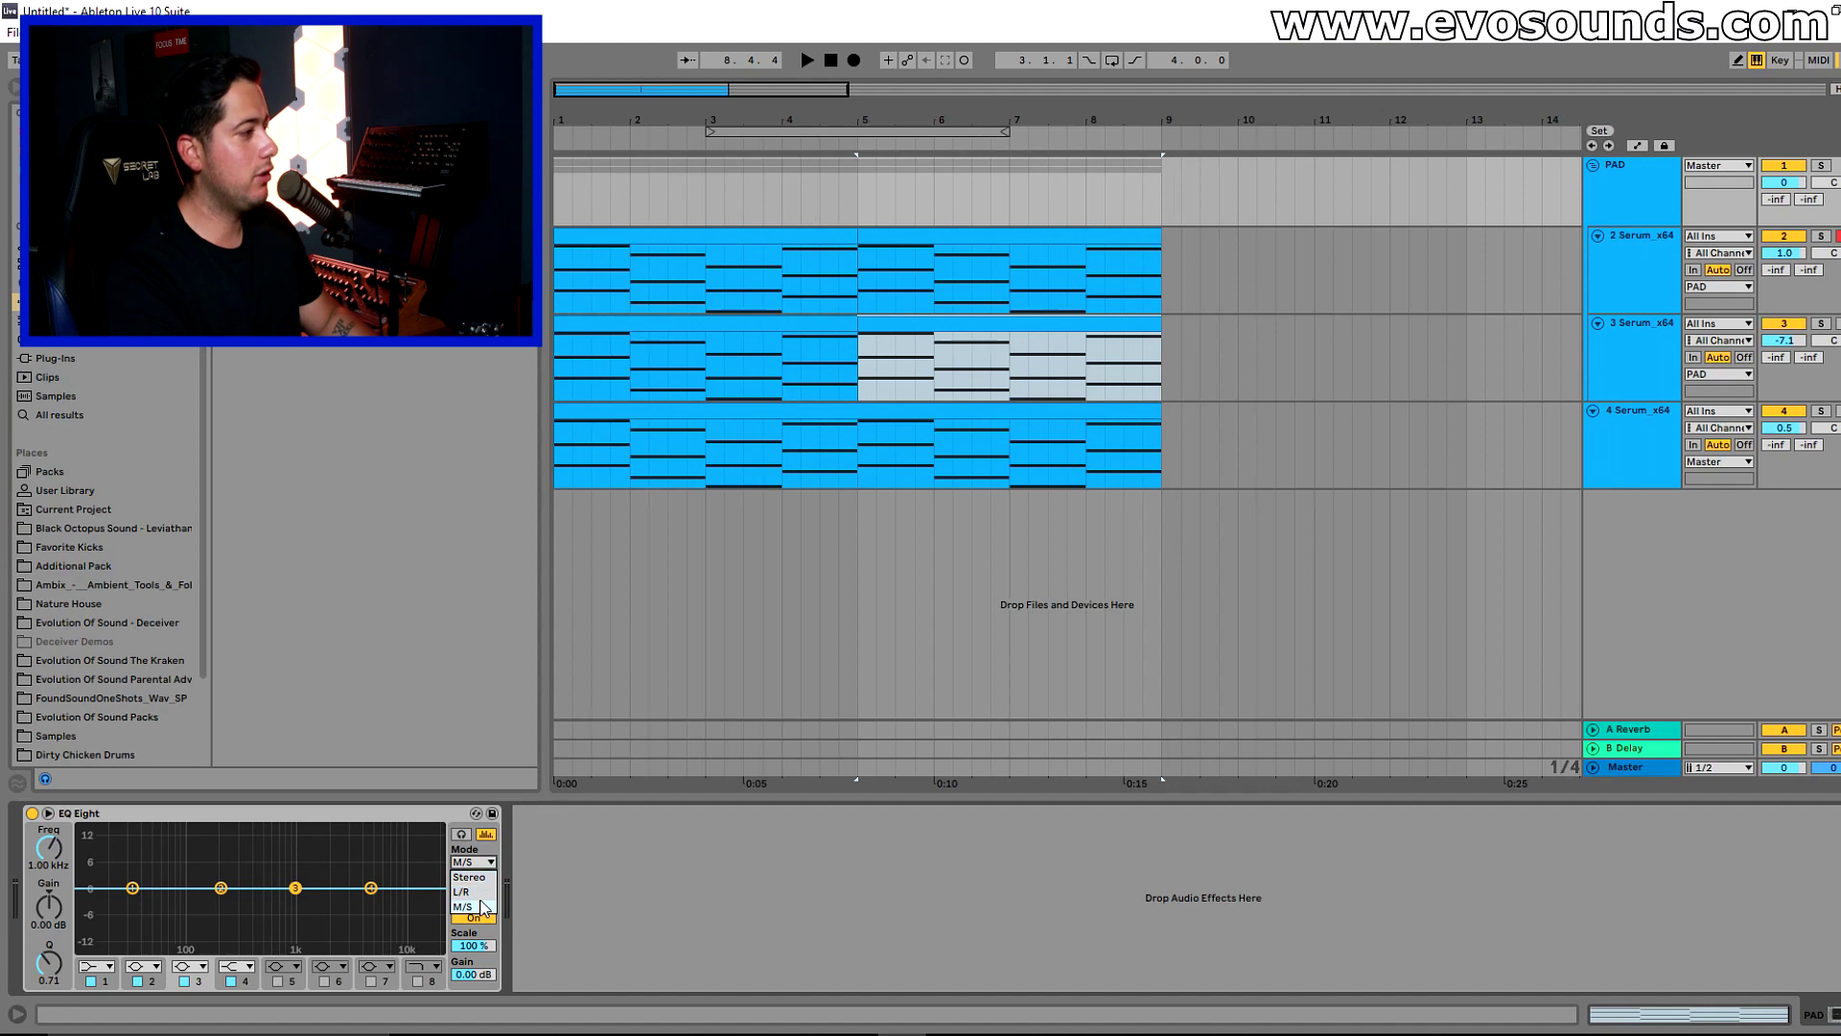
pyautogui.click(483, 862)
pyautogui.click(474, 906)
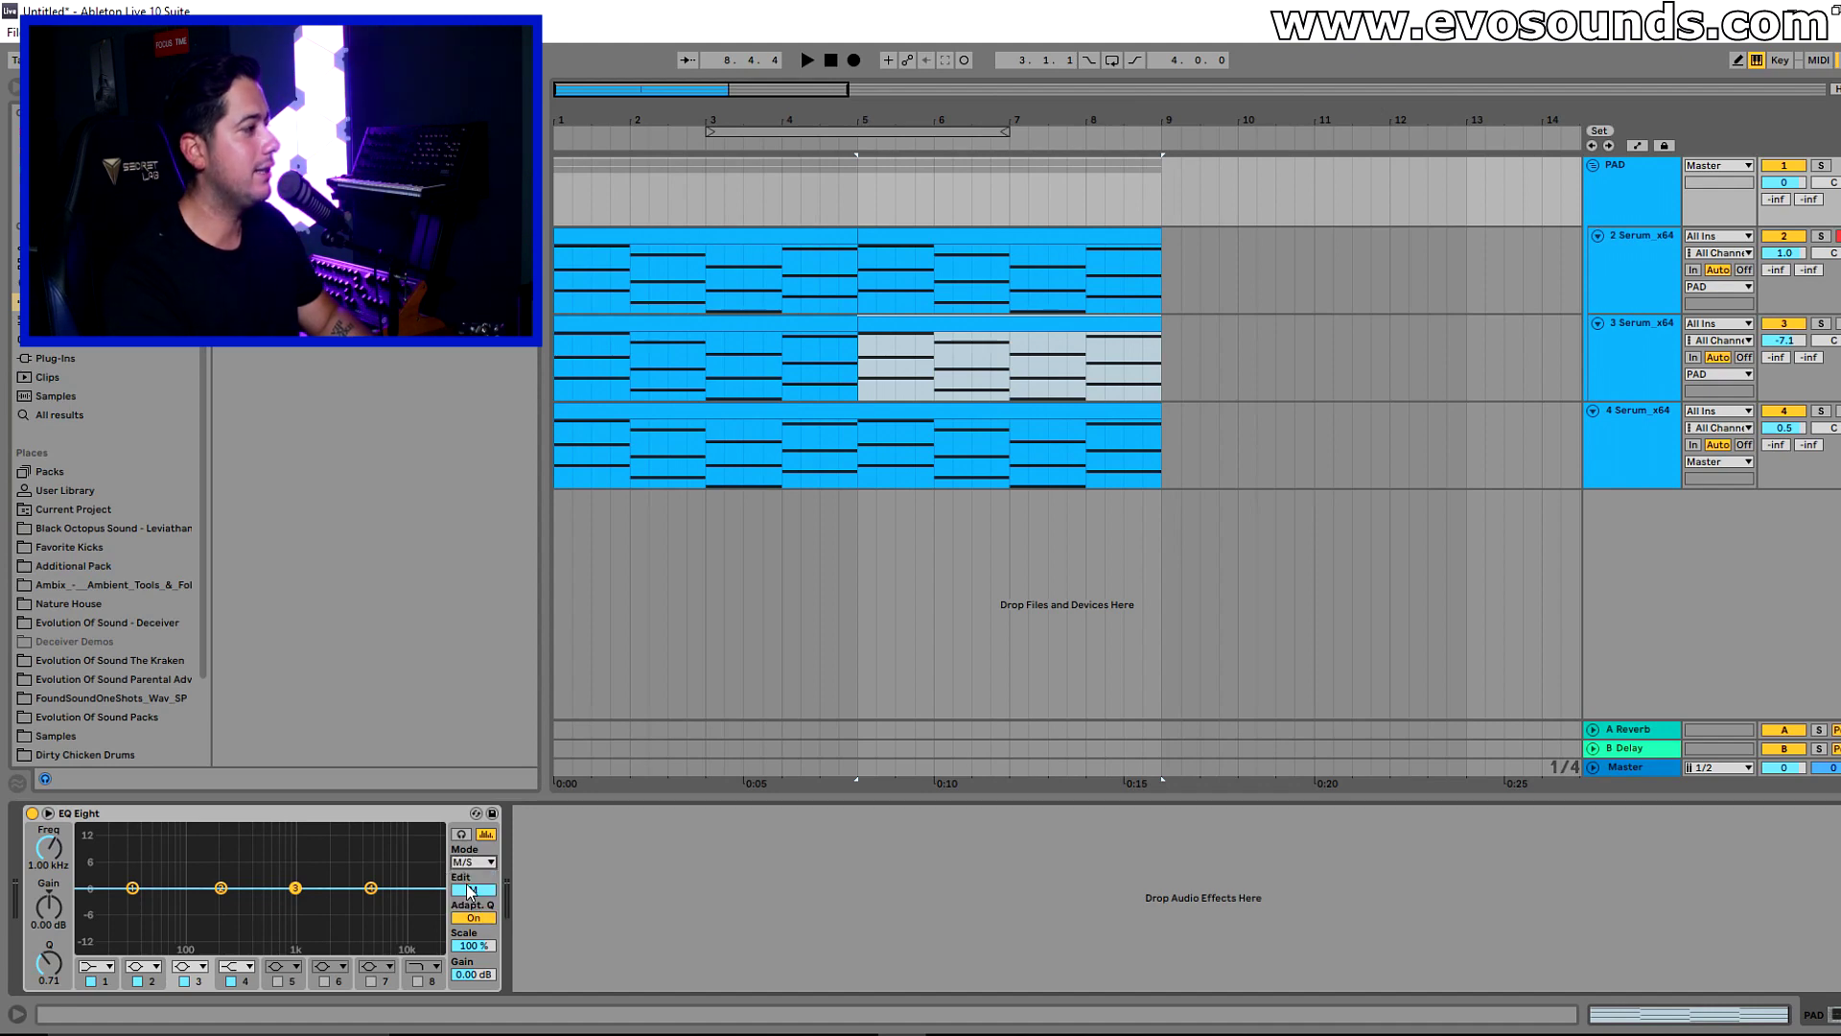
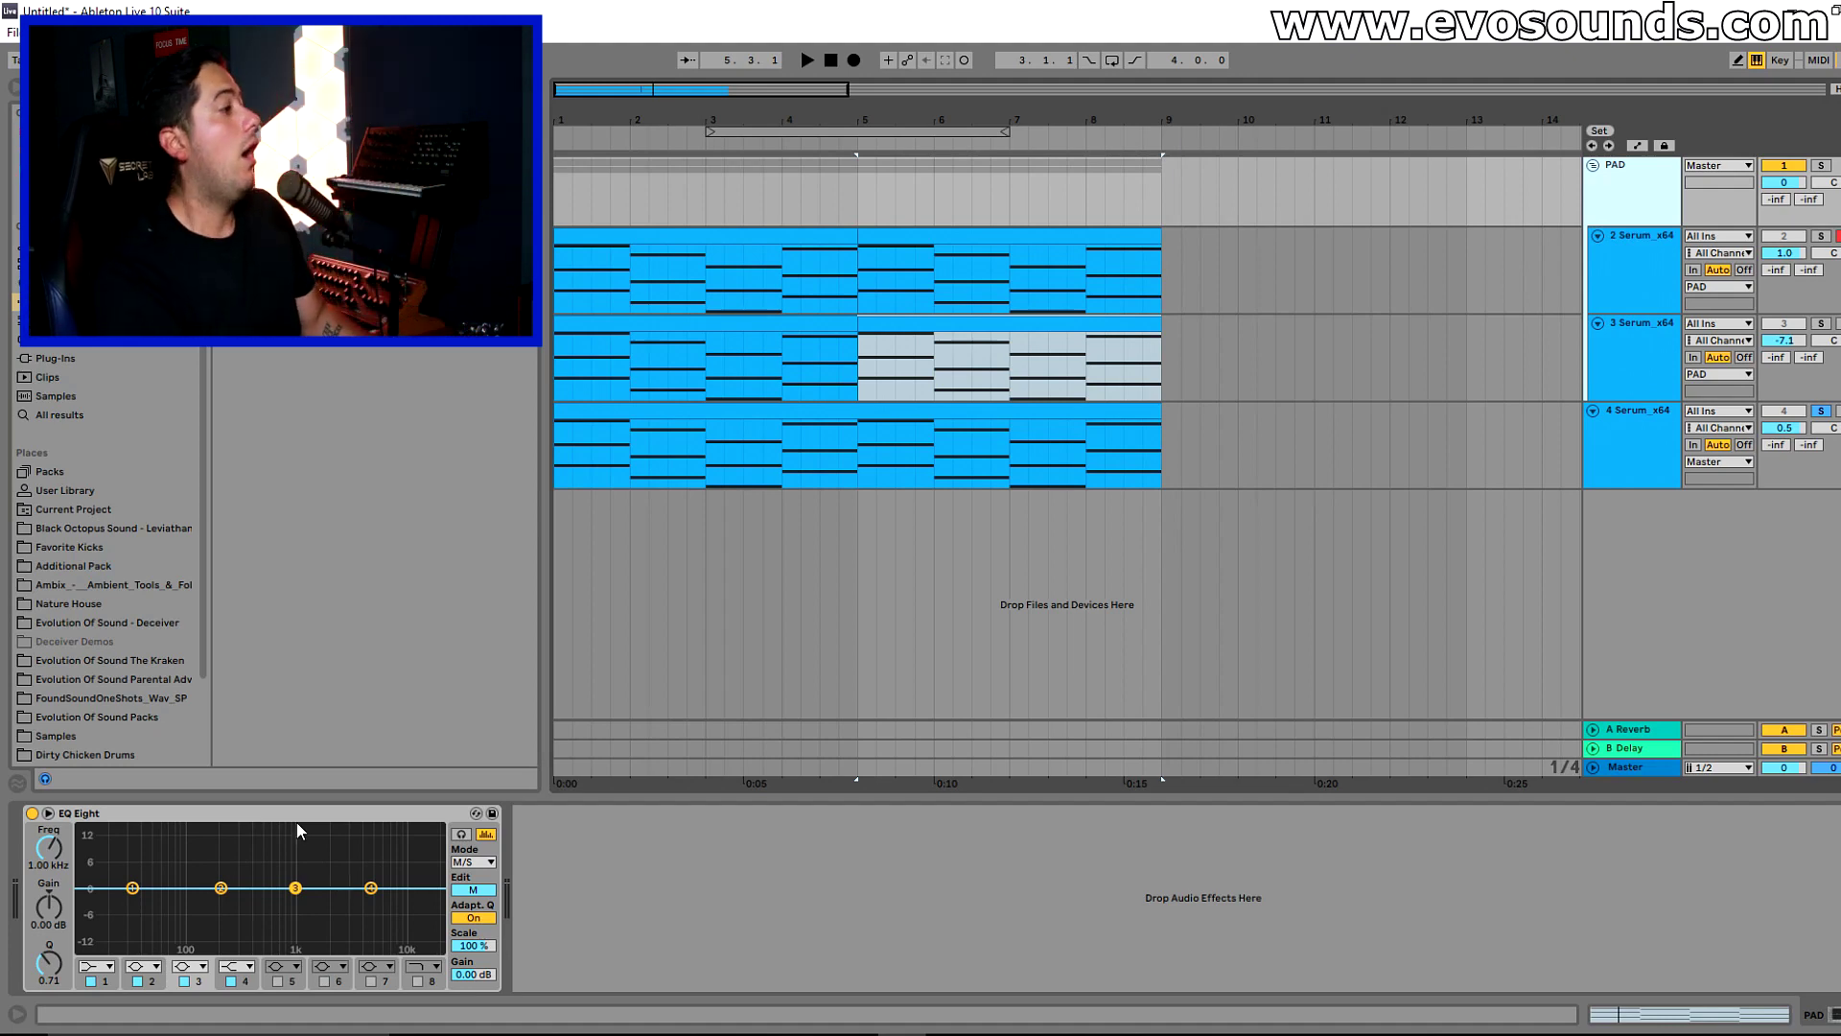
# - Boost band 3 of the PAD group's mid EQ by 11.0 dB at 696 Hz, unsolo track 4, and start playback
pyautogui.moveTo(295, 888); pyautogui.dragTo(263, 847)
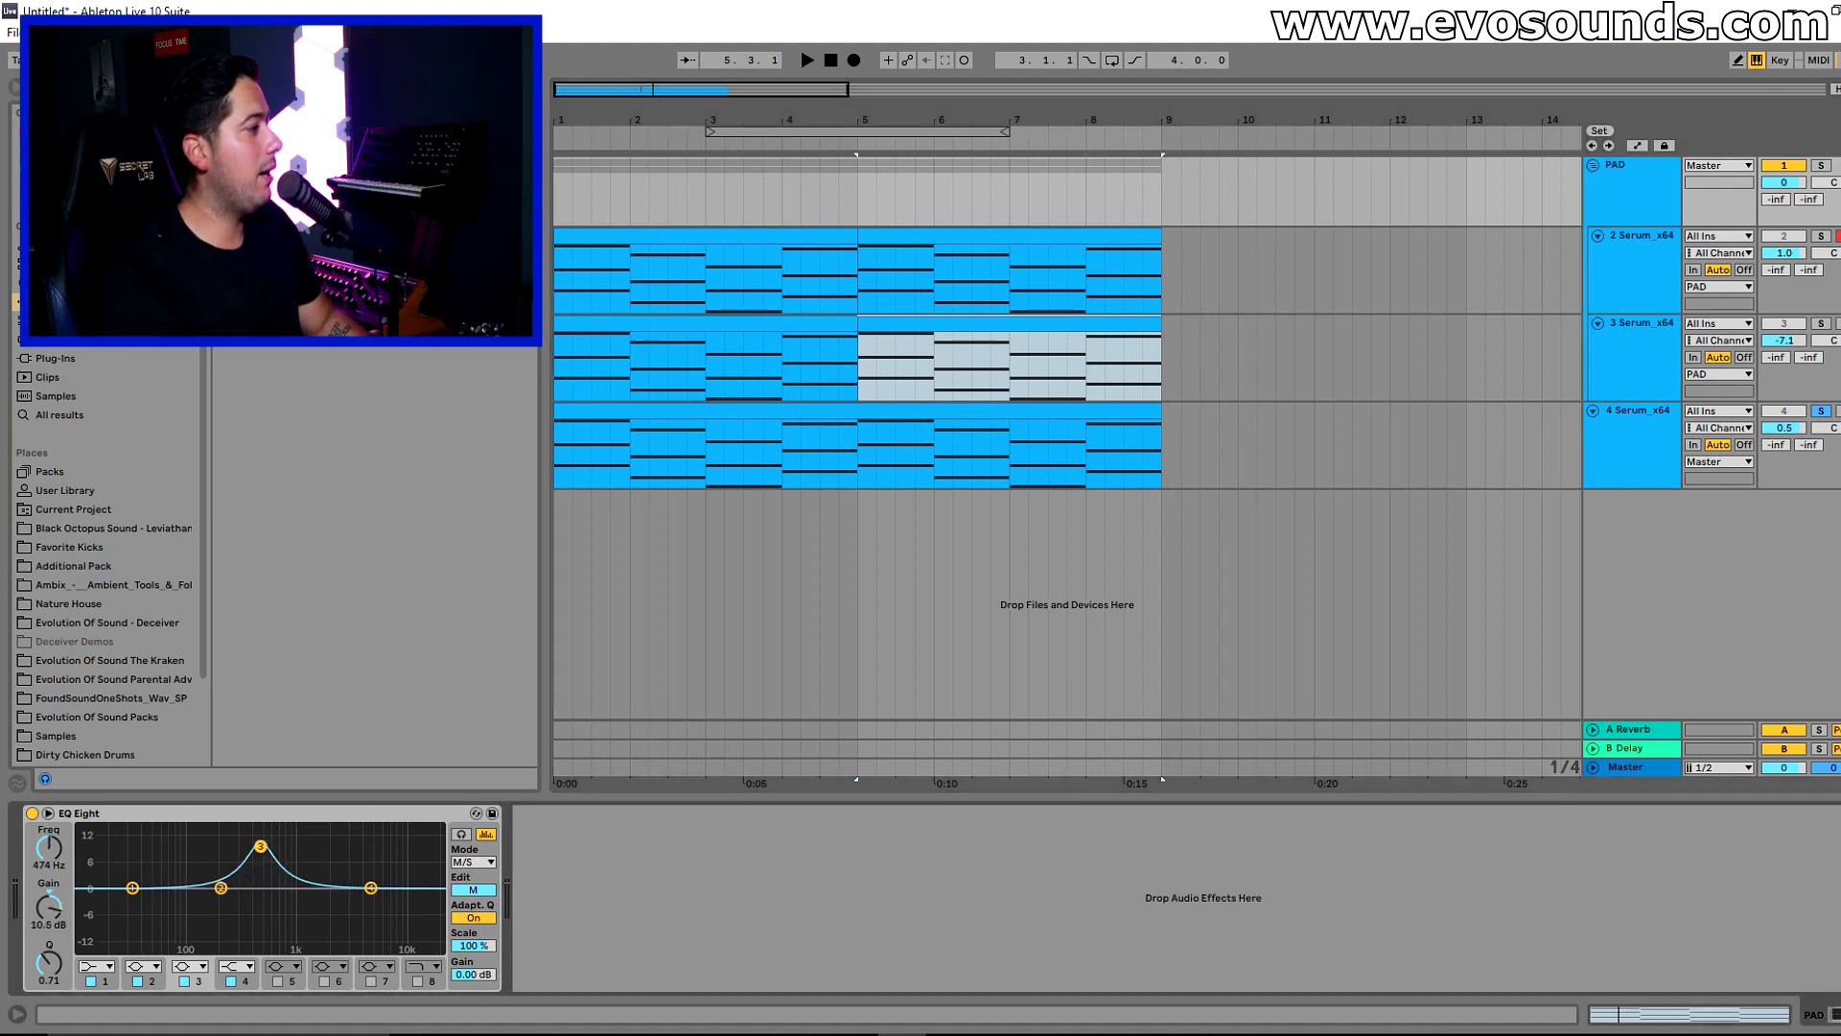
pyautogui.click(1618, 448)
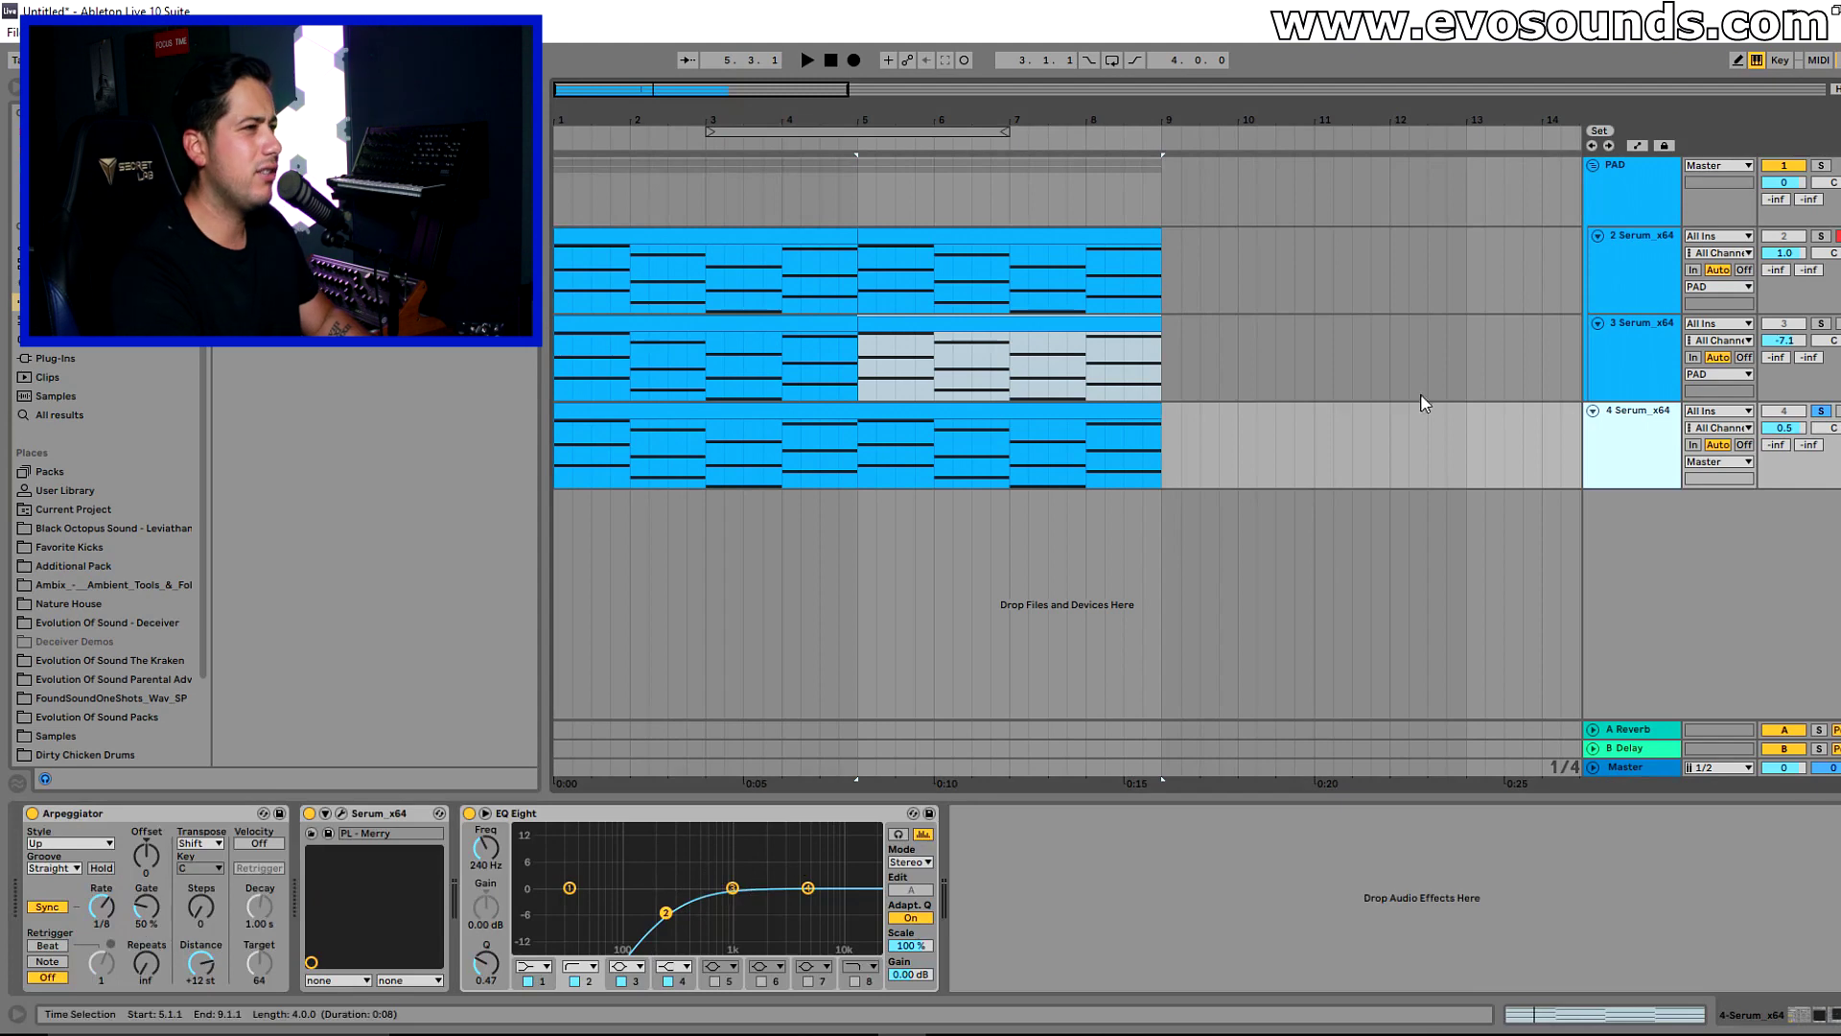
pyautogui.press('Up')
pyautogui.press('Up')
pyautogui.moveTo(300, 854); pyautogui.dragTo(277, 845)
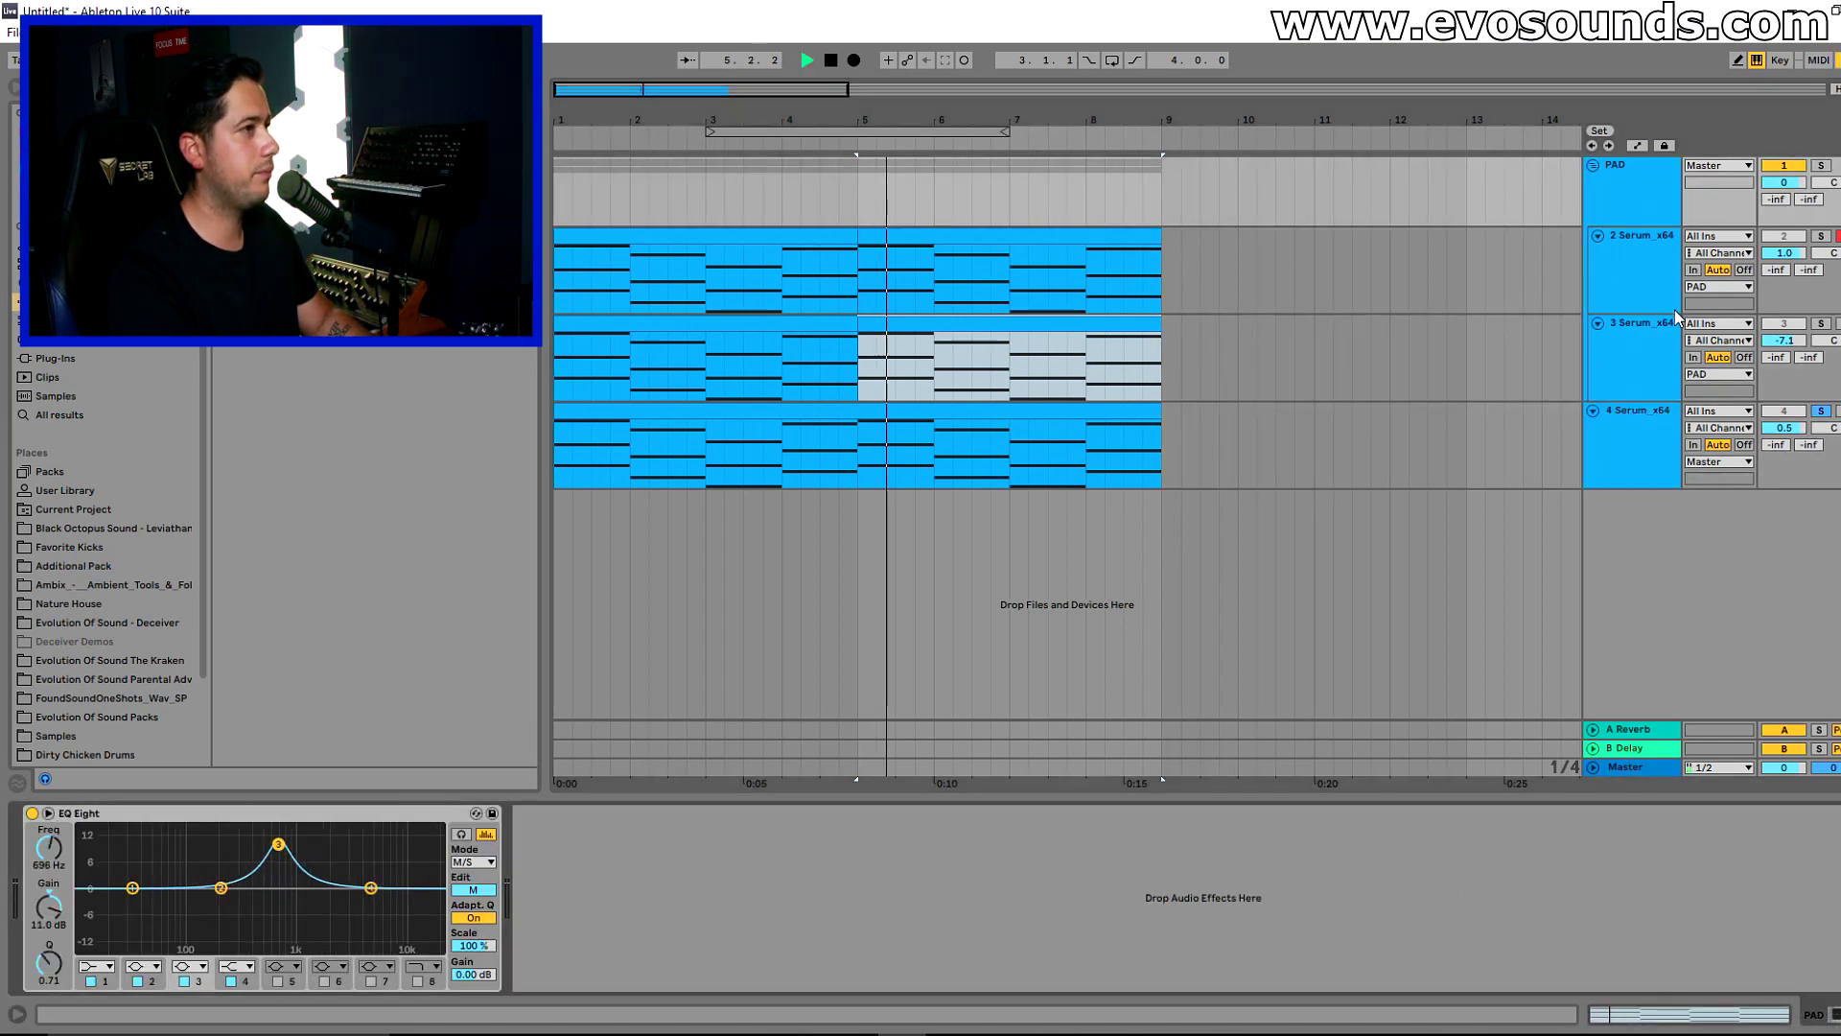
pyautogui.click(1820, 410)
pyautogui.press('space')
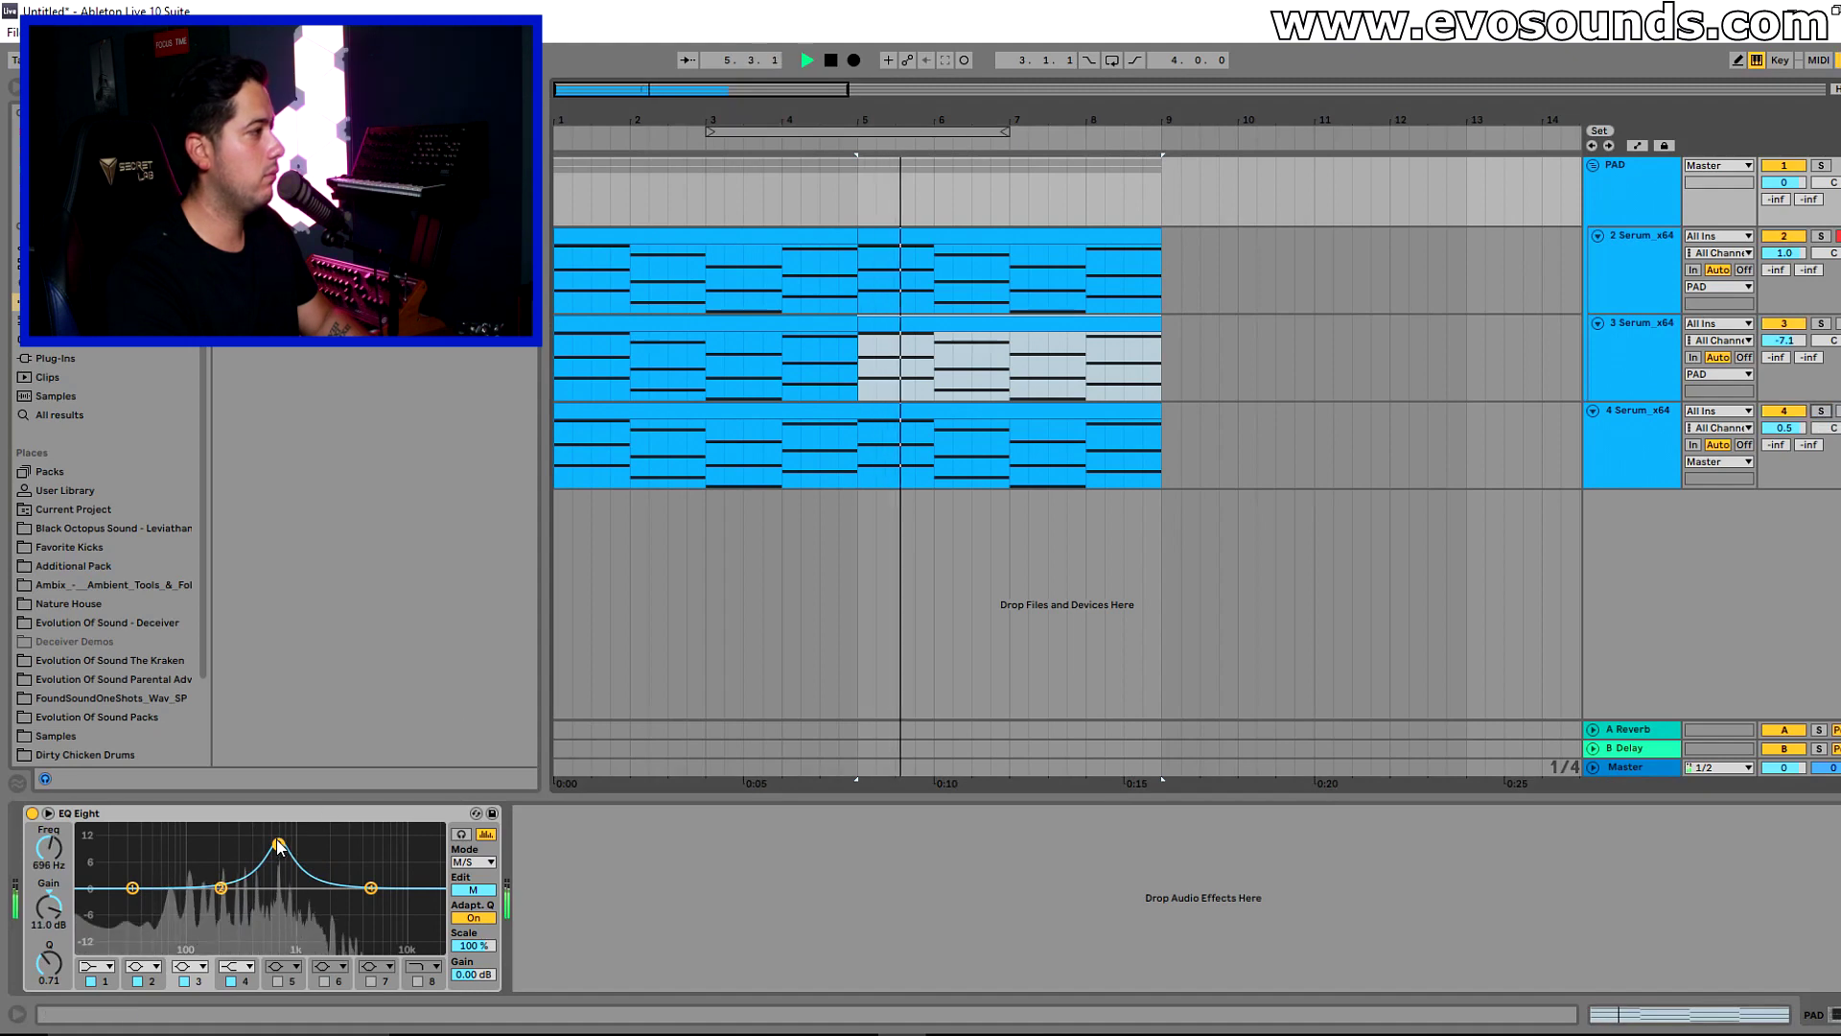
# - Move band 3 to 639 Hz and turn it into a cut, and set the band 4 shelf to -2.60 dB at 1.21 kHz
pyautogui.moveTo(276, 835); pyautogui.dragTo(274, 837)
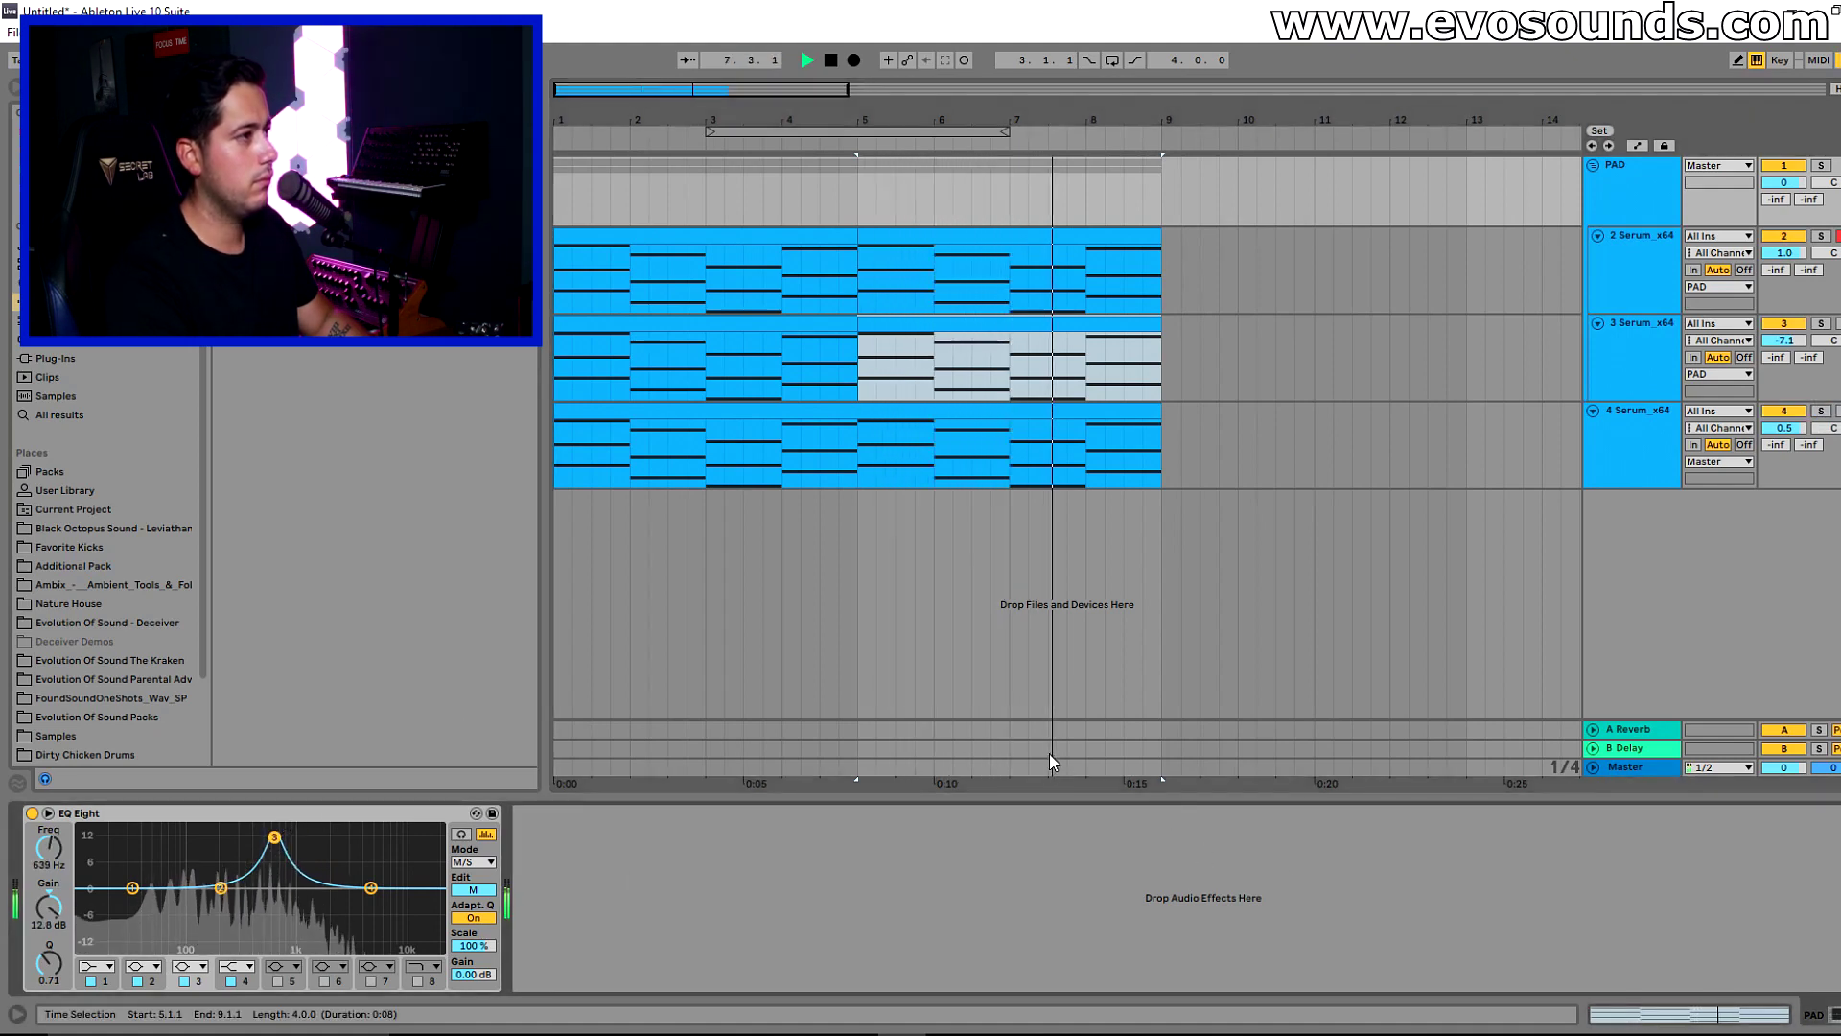
pyautogui.press('space')
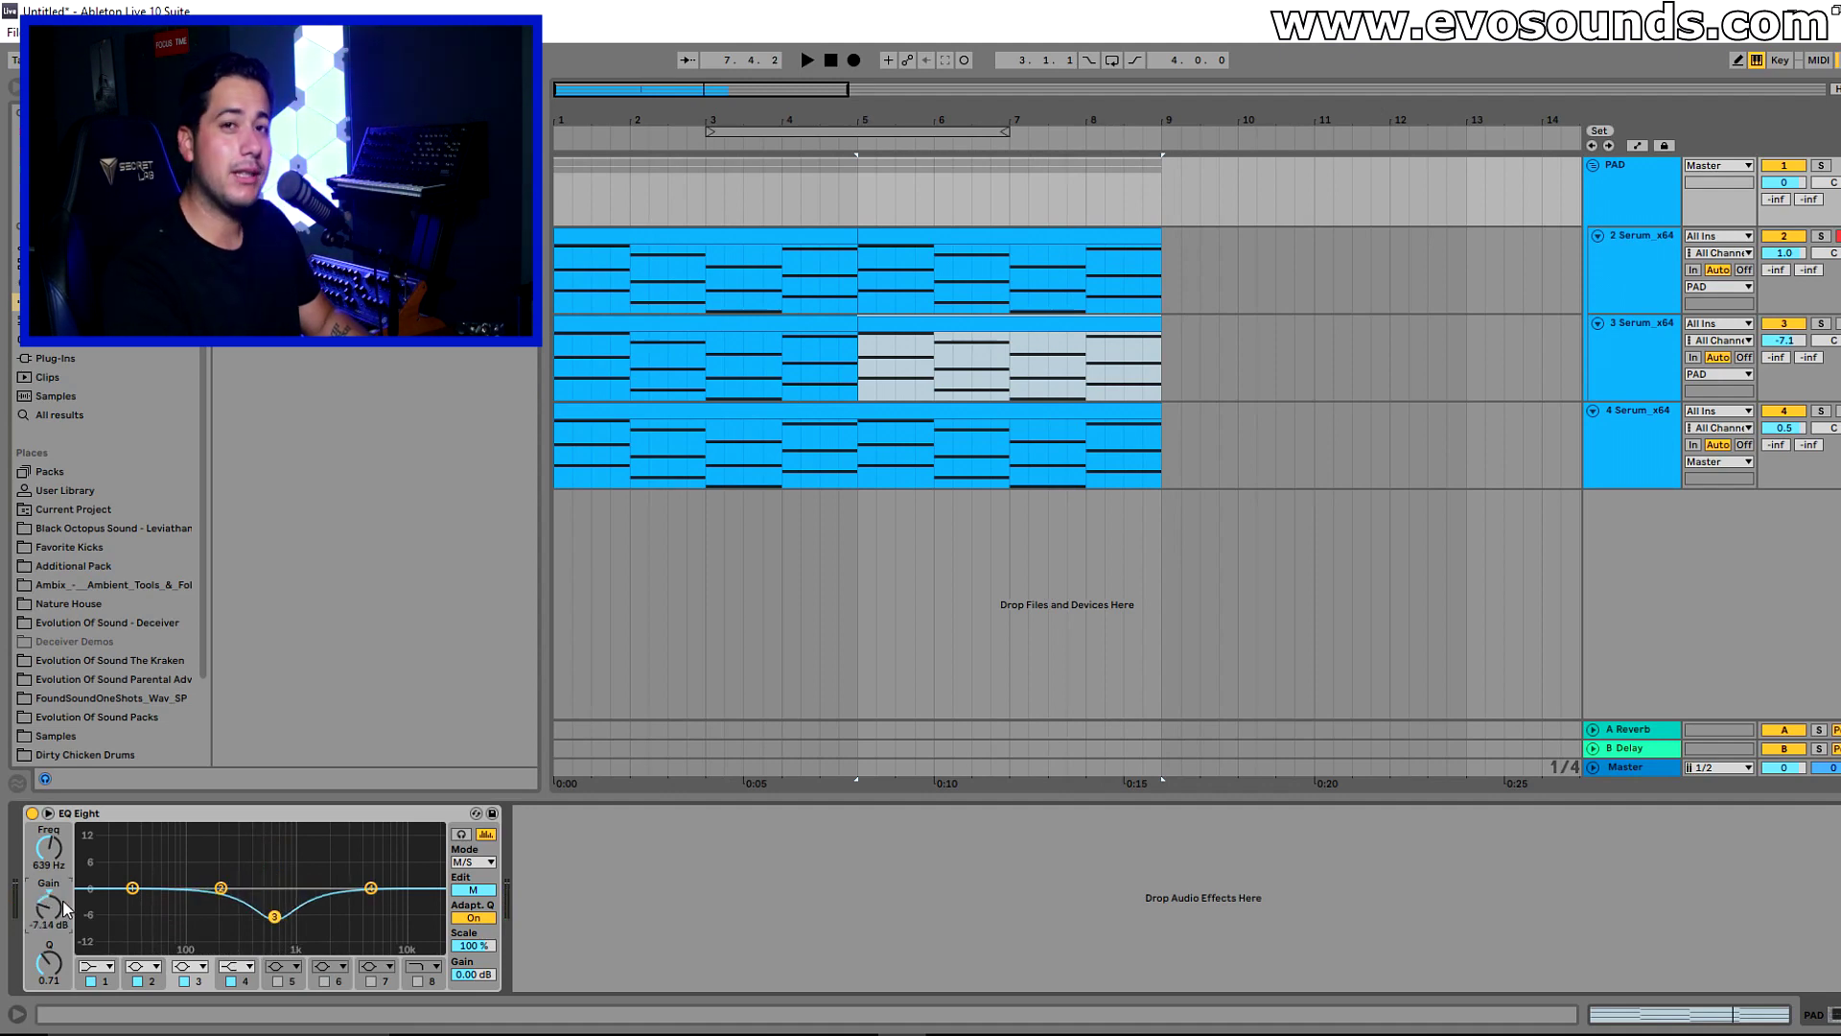
pyautogui.moveTo(66, 906)
pyautogui.mouseDown()
pyautogui.moveTo(65, 935)
pyautogui.moveTo(65, 893)
pyautogui.mouseUp()
pyautogui.moveTo(371, 888); pyautogui.dragTo(304, 899)
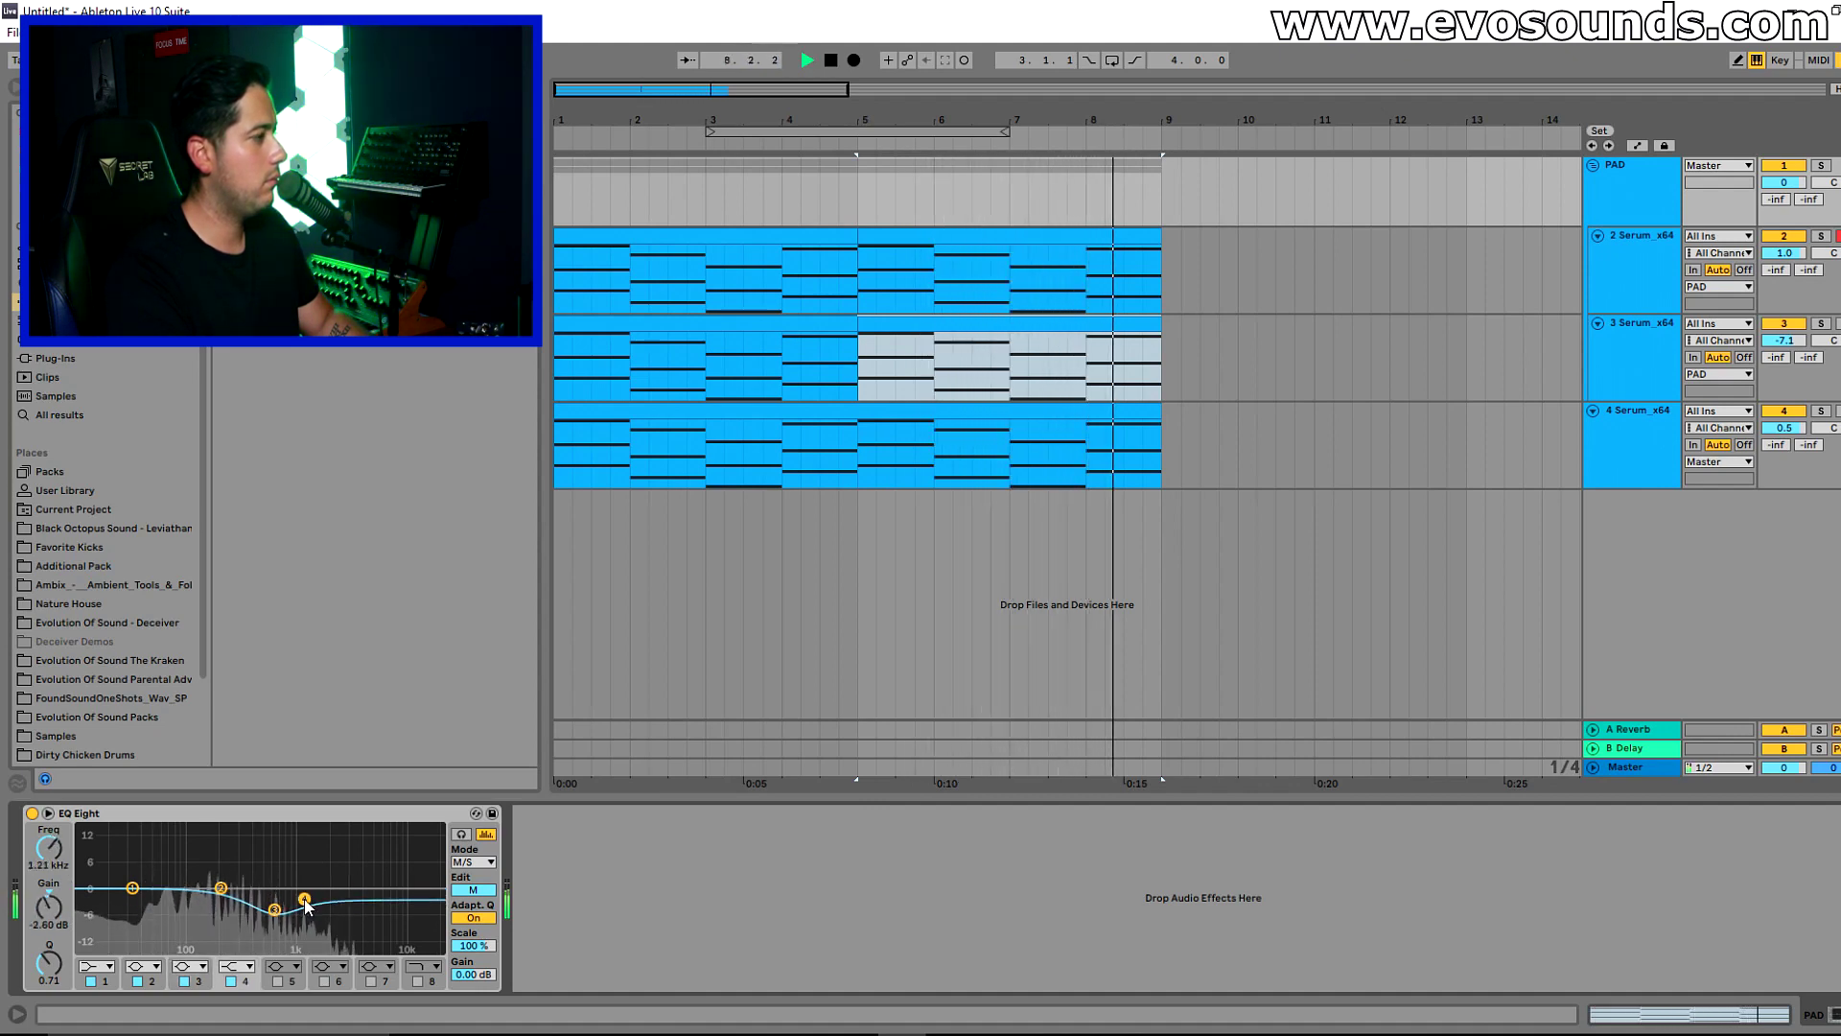
# - Compare the mix during playback with the PAD group's EQ Eight bypassed and enabled
pyautogui.click(32, 814)
pyautogui.click(32, 813)
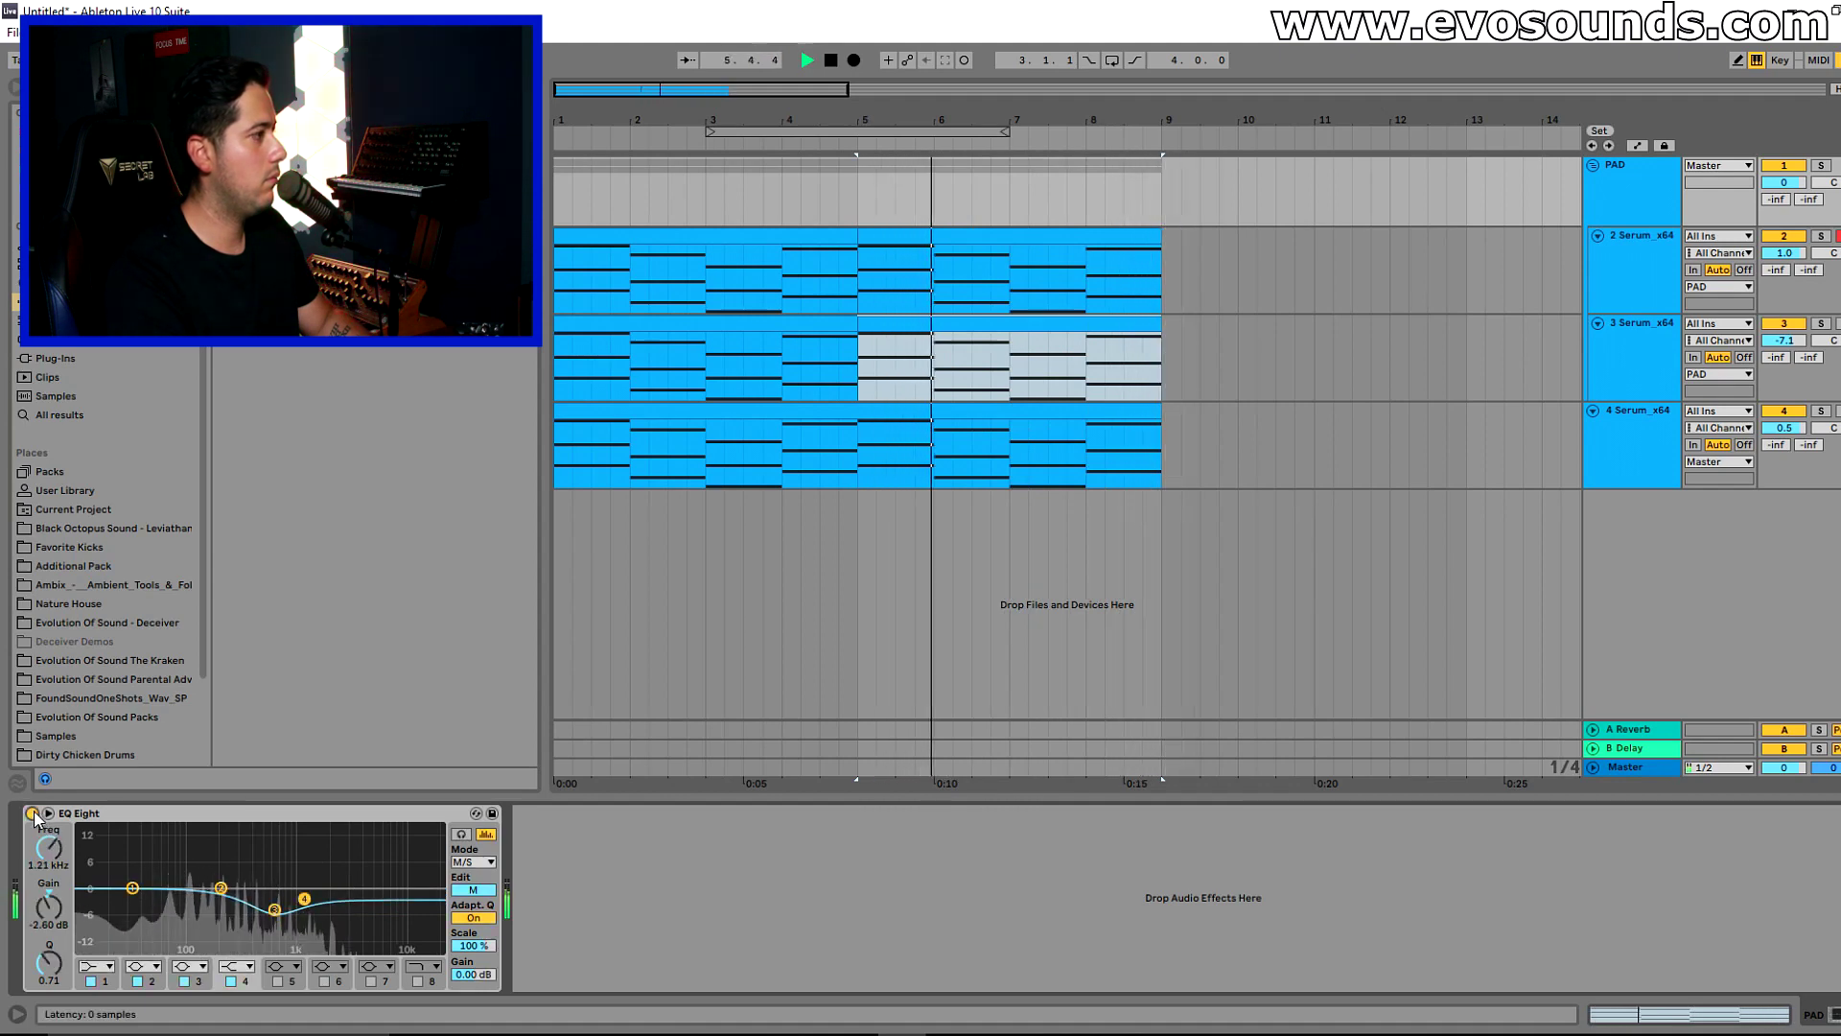
pyautogui.click(32, 813)
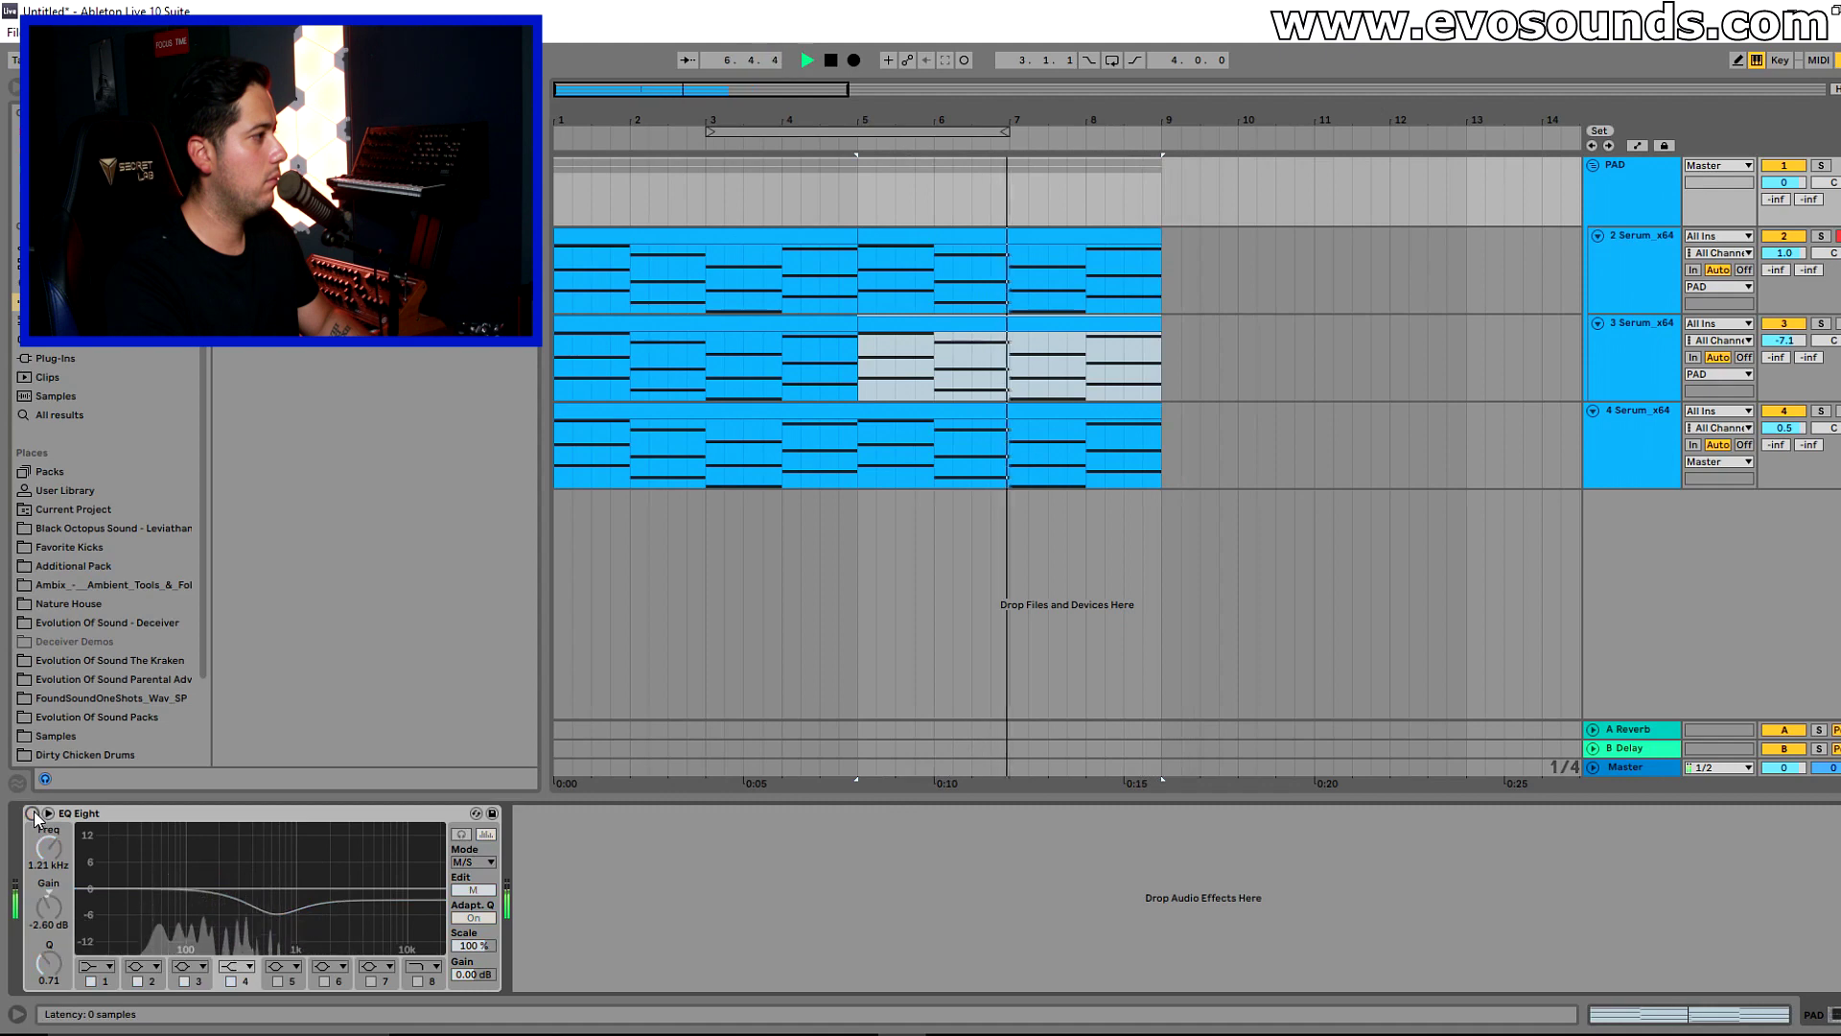
pyautogui.click(32, 813)
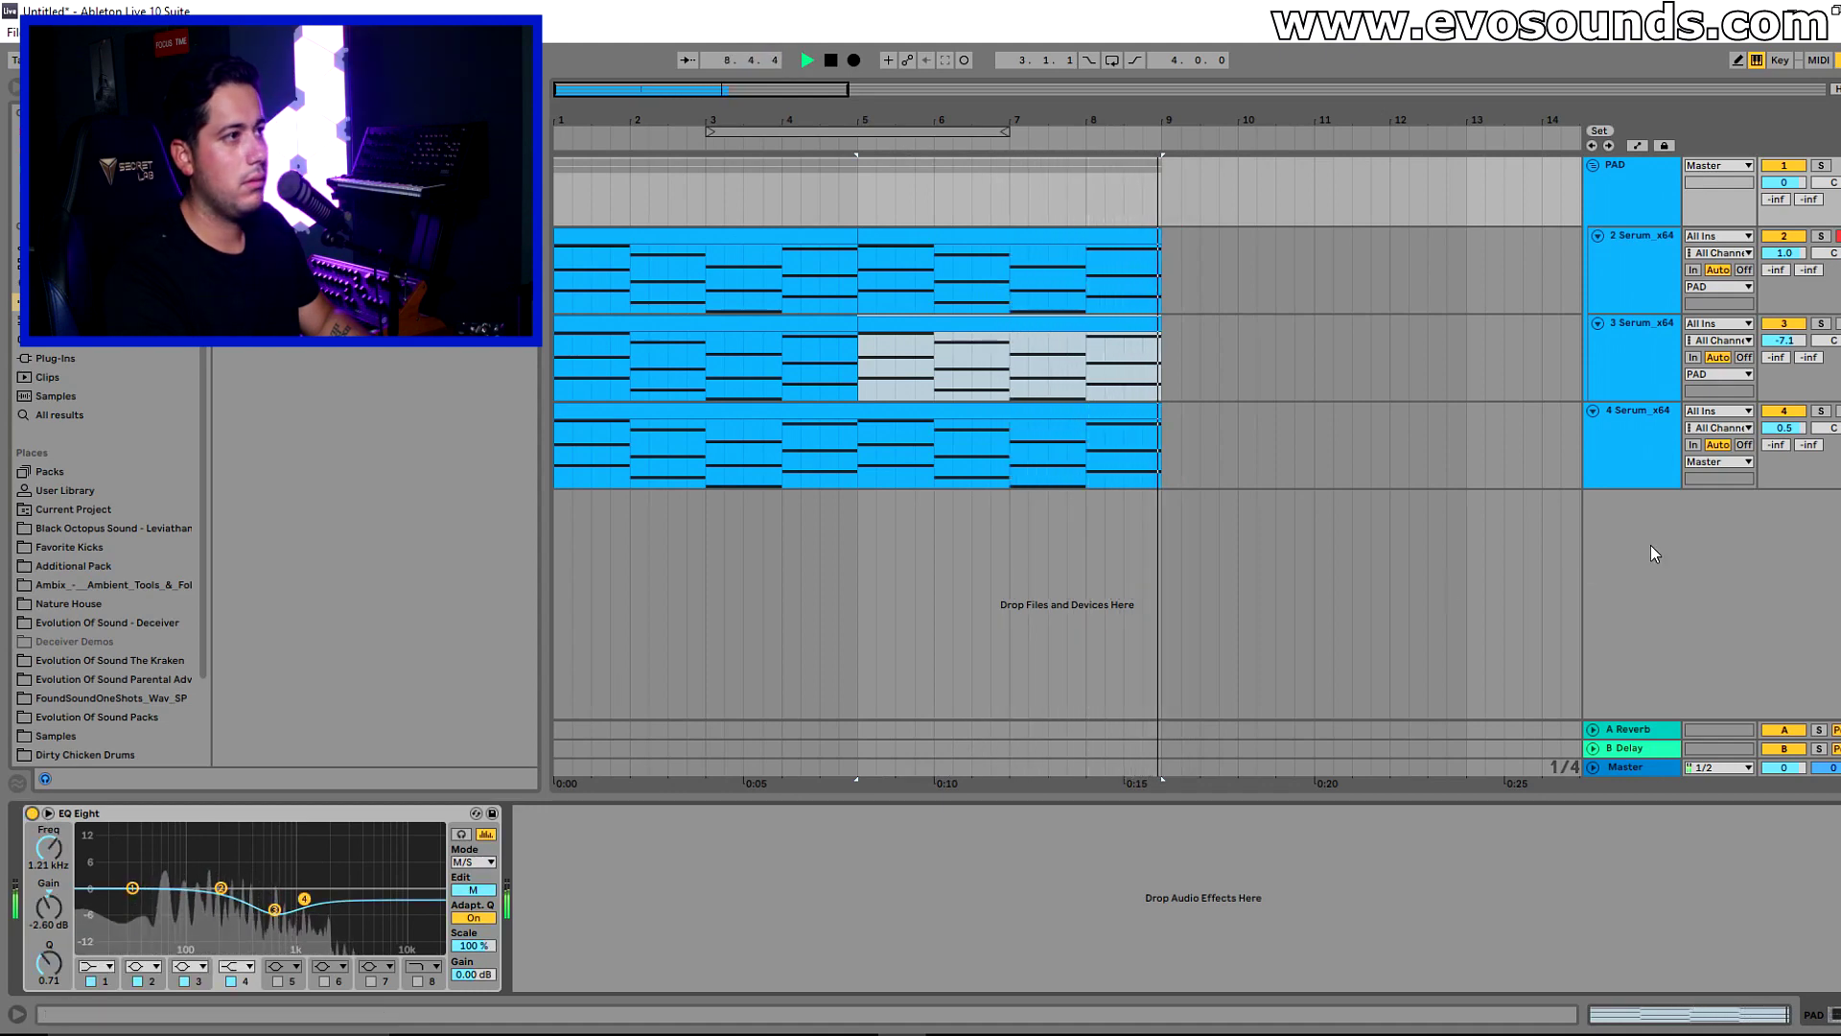
# - Toggle an effect in the effects rack of track 4's Serum and close the plug-in window
pyautogui.click(1659, 444)
pyautogui.press('space')
pyautogui.click(341, 815)
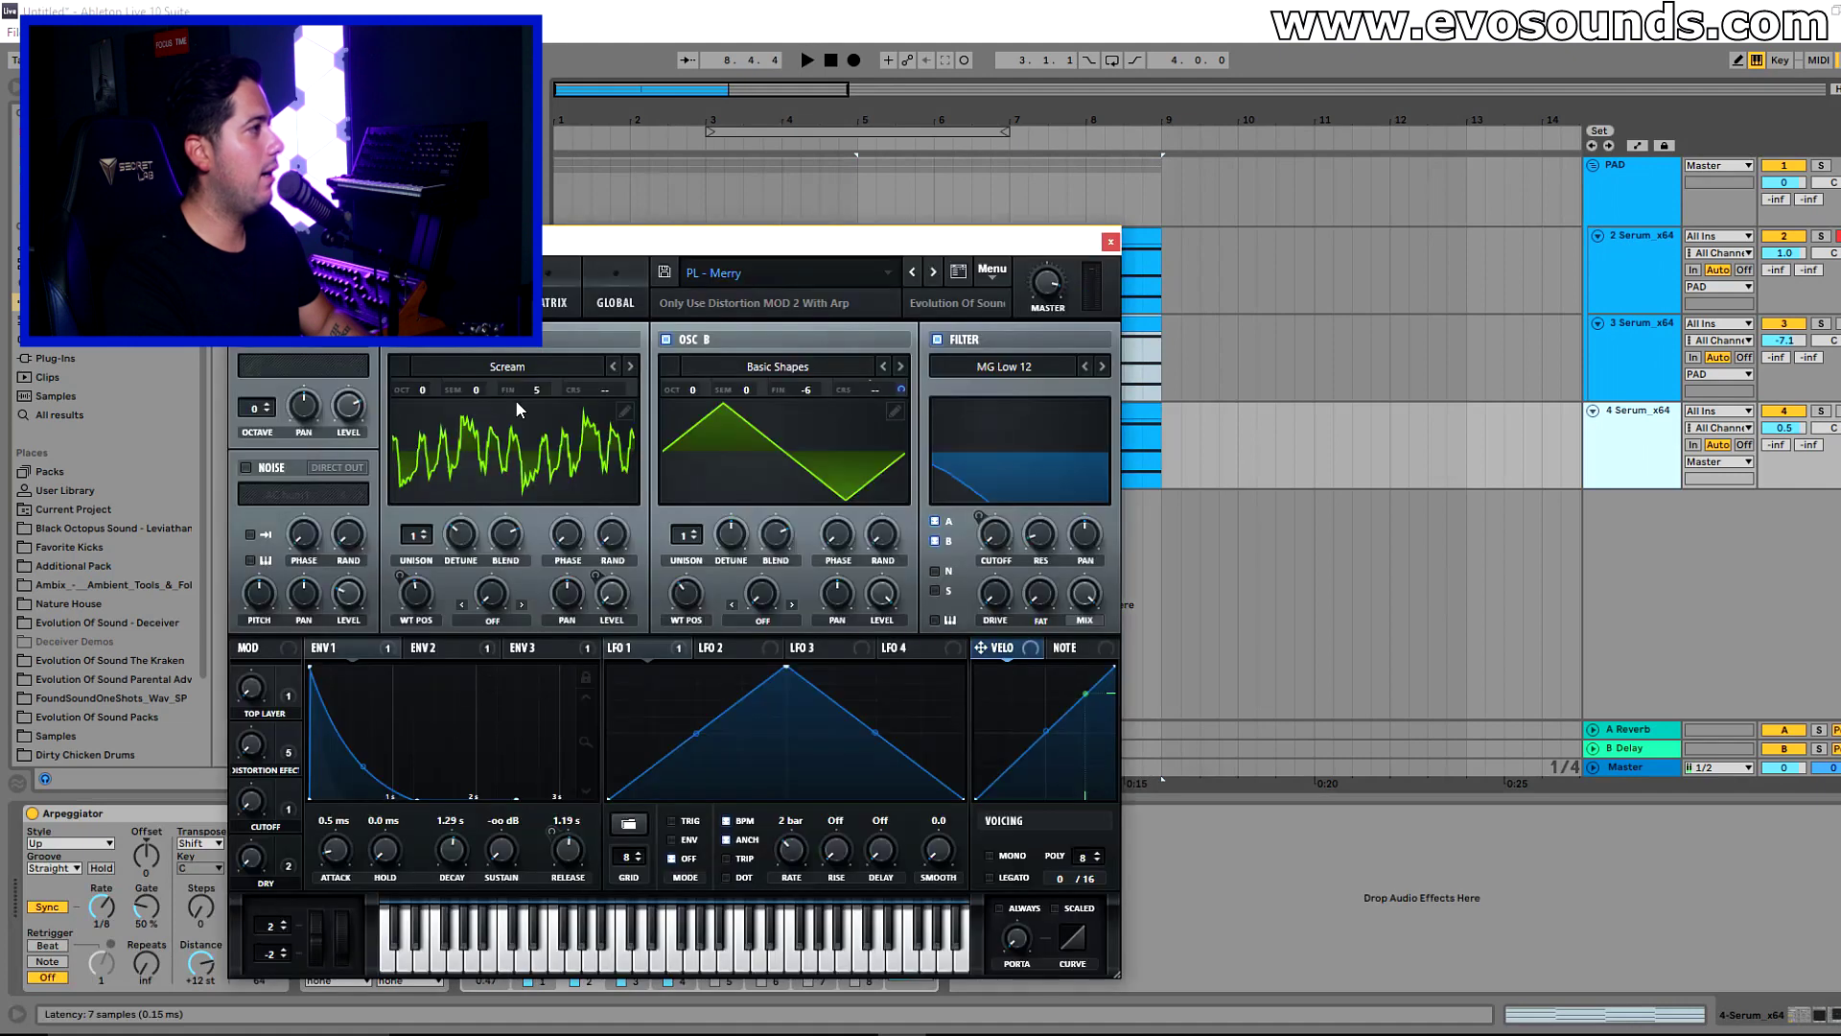
pyautogui.click(470, 302)
pyautogui.click(253, 552)
pyautogui.click(1110, 241)
# - Replay the progression and compare the PAD group's EQ Eight on and off again, leaving it enabled
pyautogui.press('space')
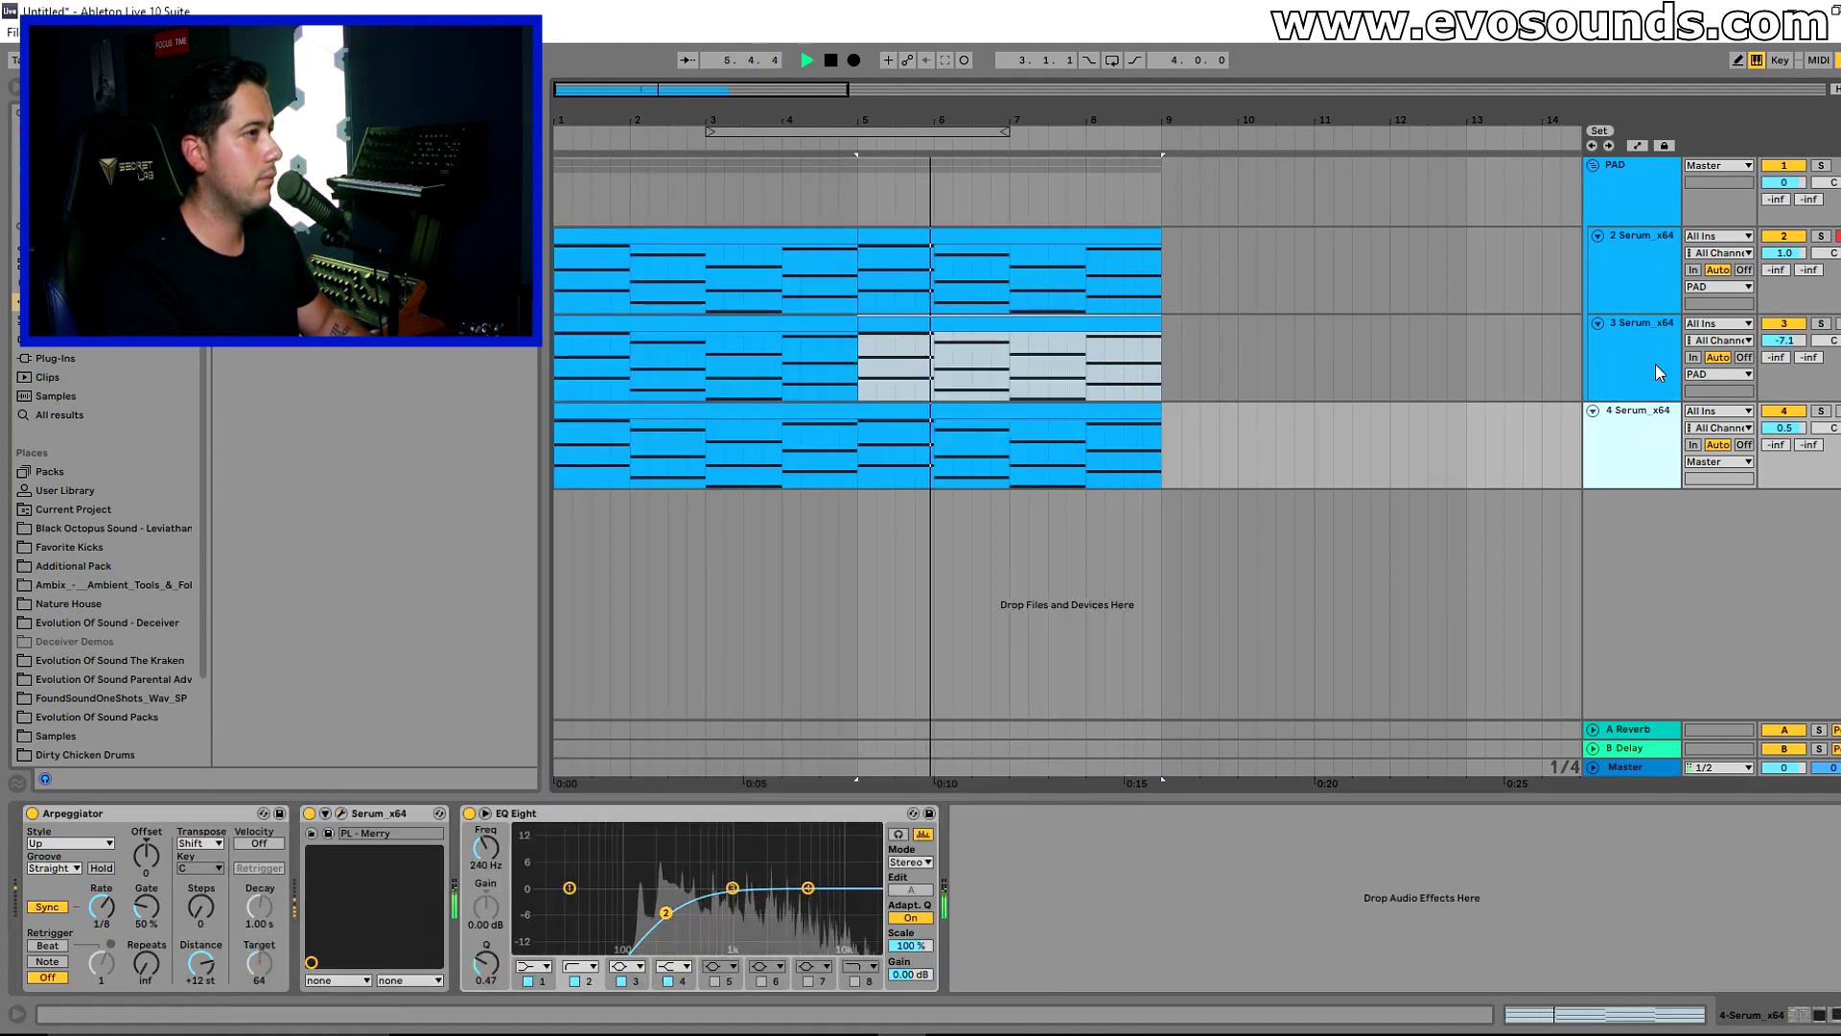
pyautogui.click(1643, 208)
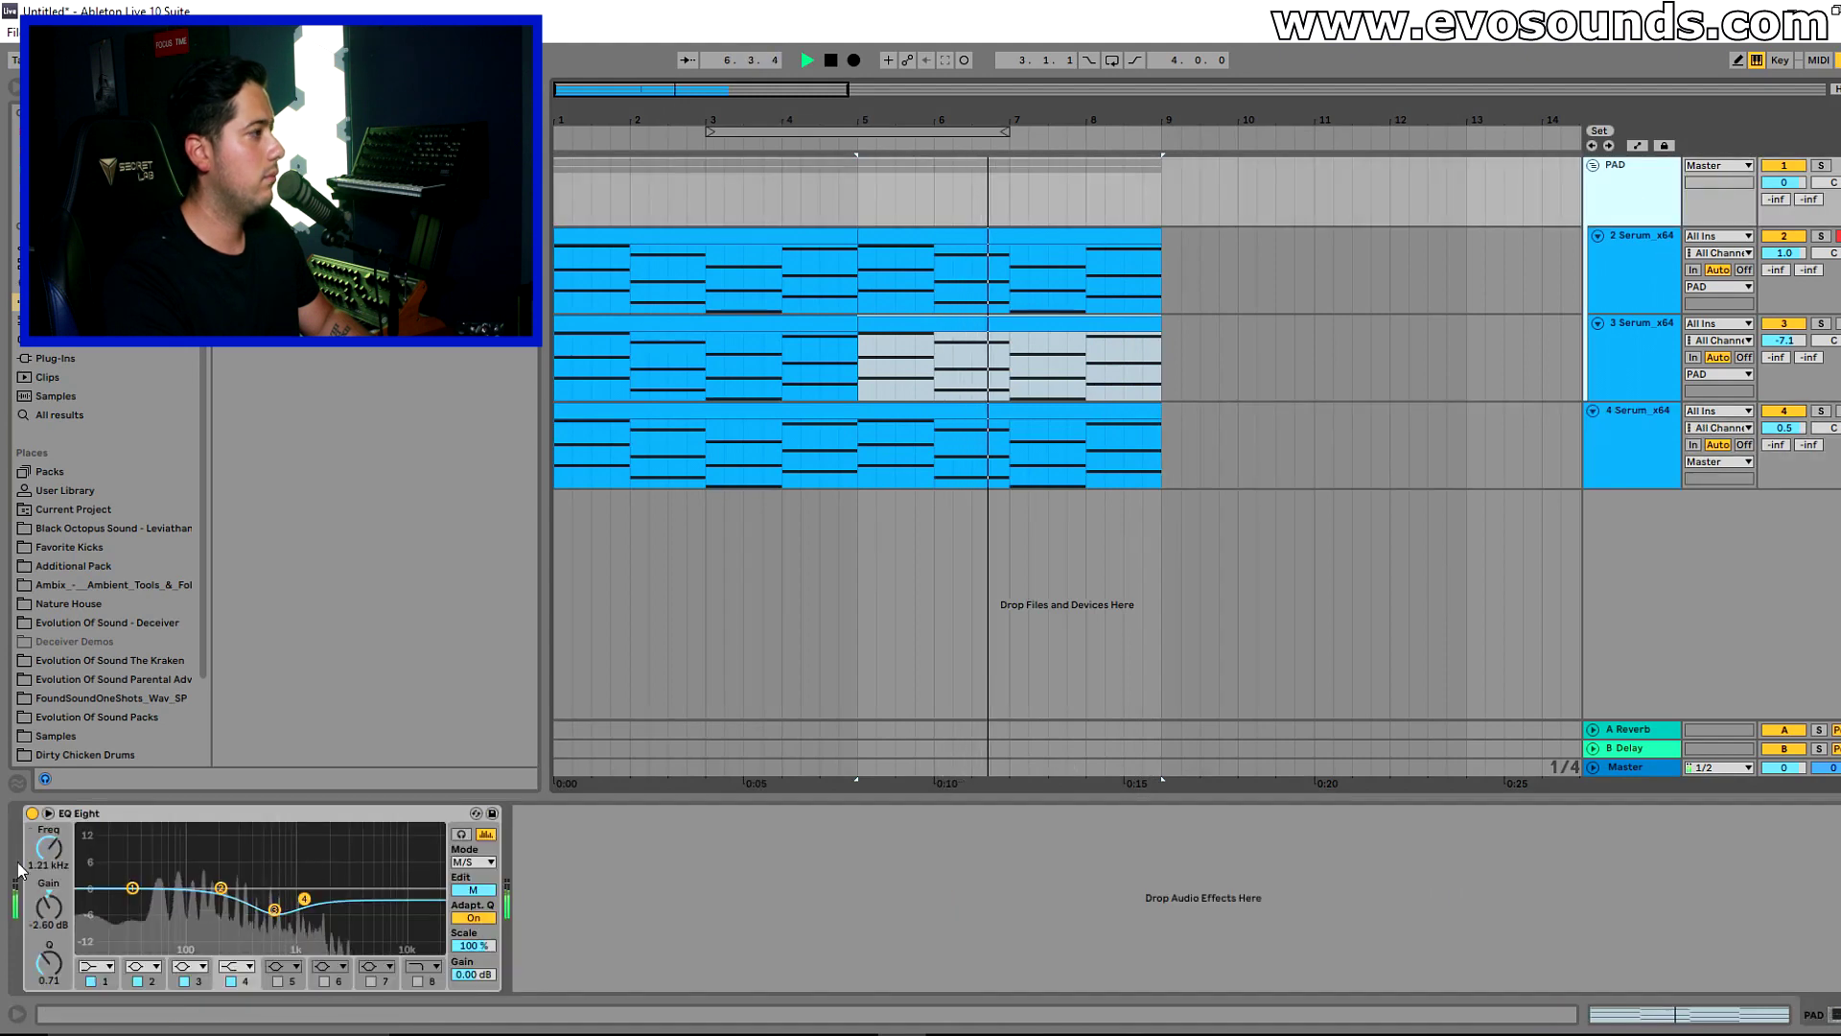
pyautogui.click(31, 813)
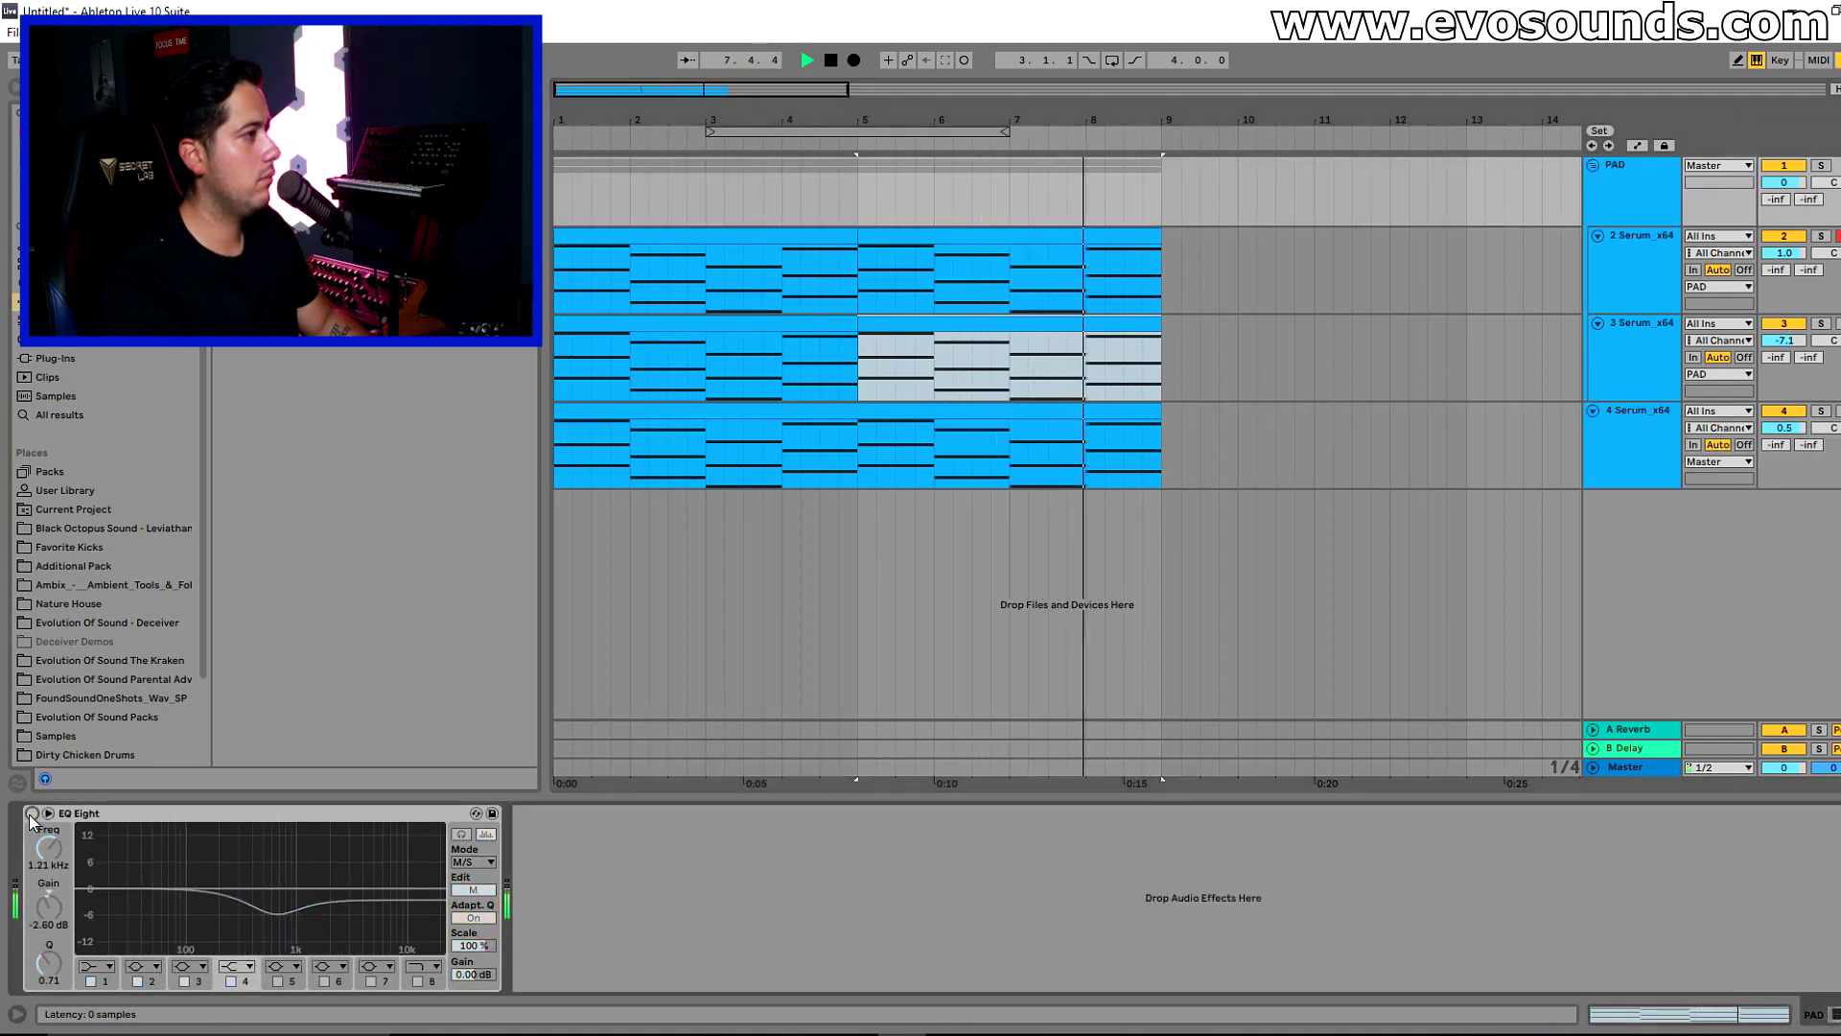
pyautogui.click(31, 813)
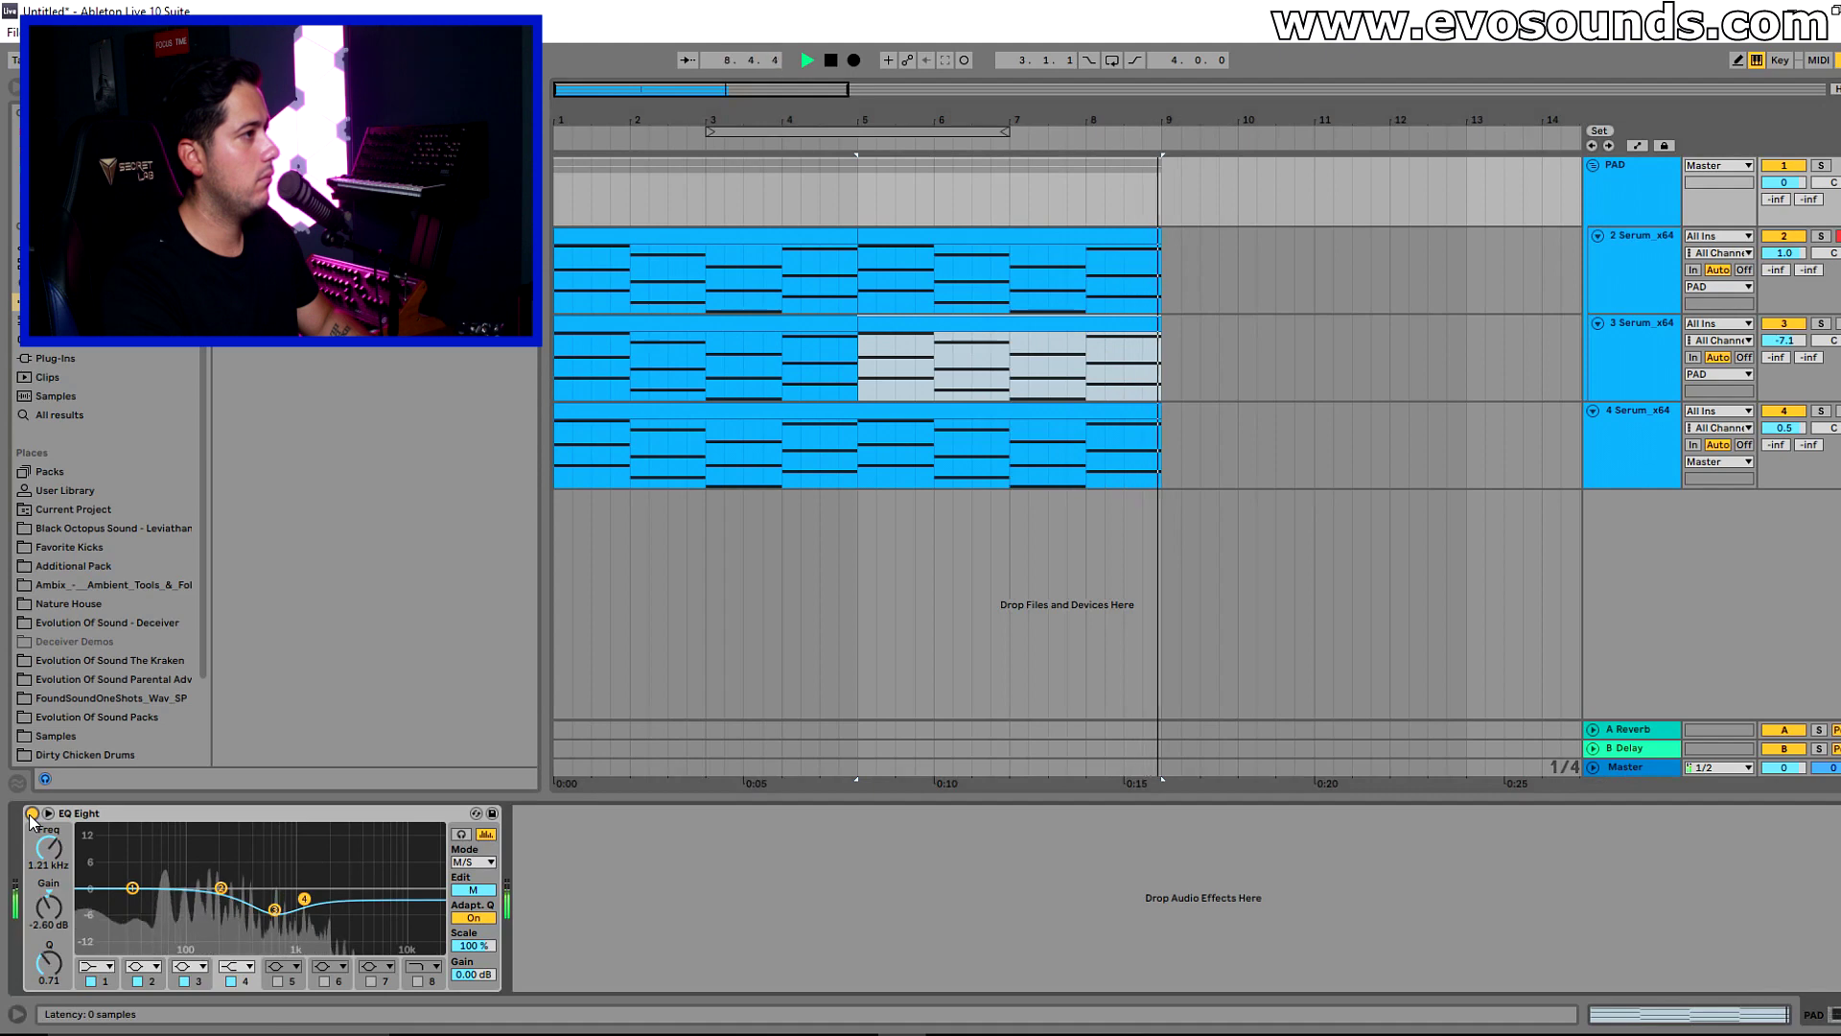
pyautogui.click(31, 813)
pyautogui.click(32, 814)
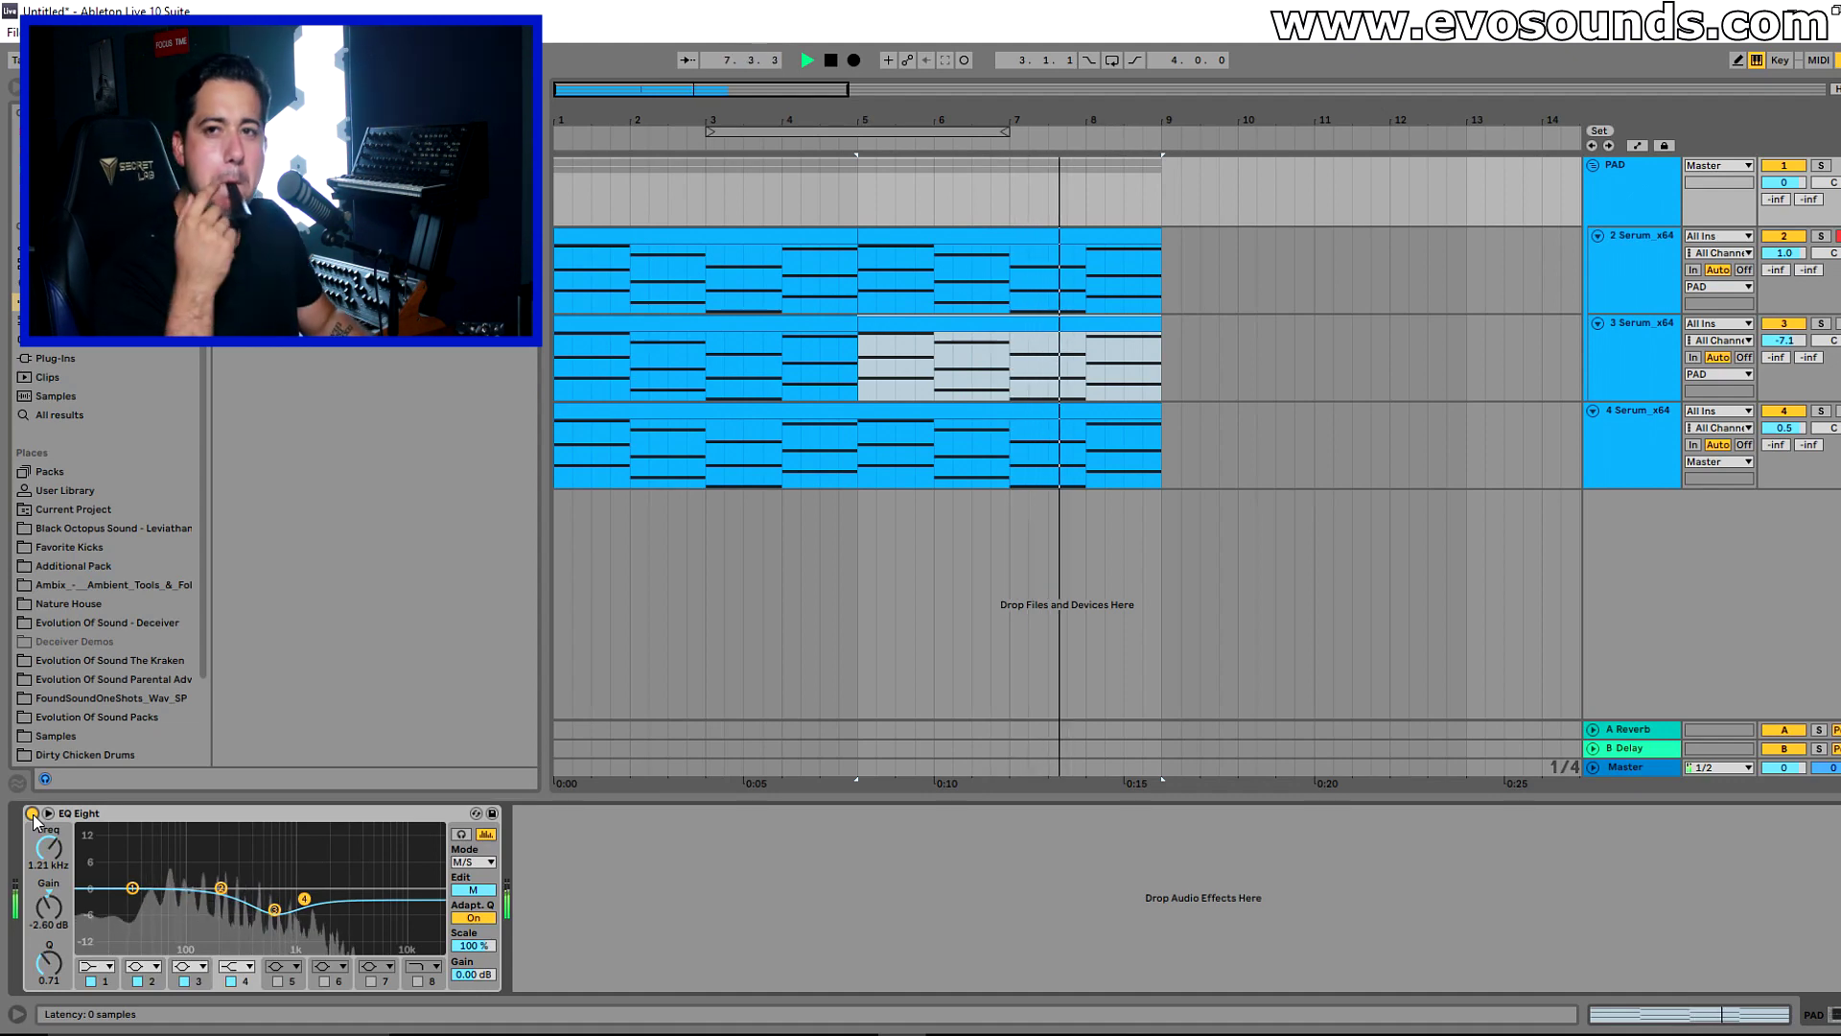
pyautogui.press('space')
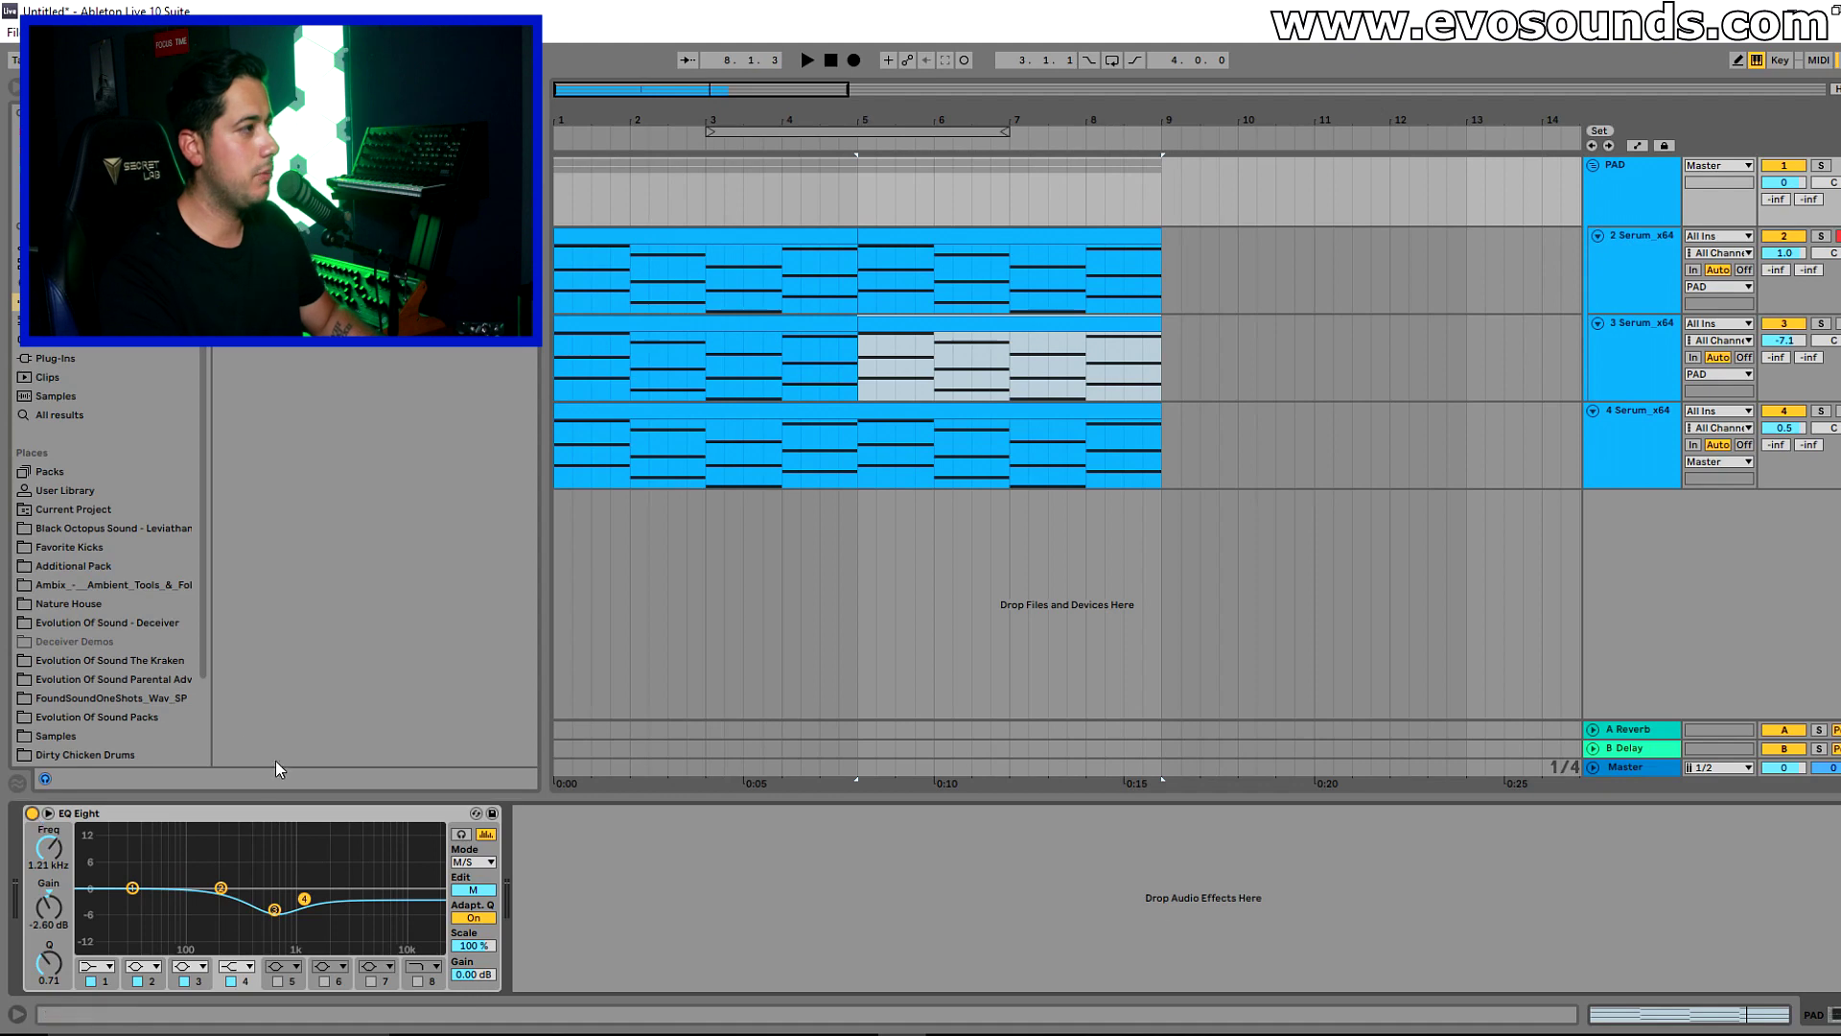
# - Solo the PAD group, select track 4, and solo that track
pyautogui.click(1821, 166)
pyautogui.click(1649, 414)
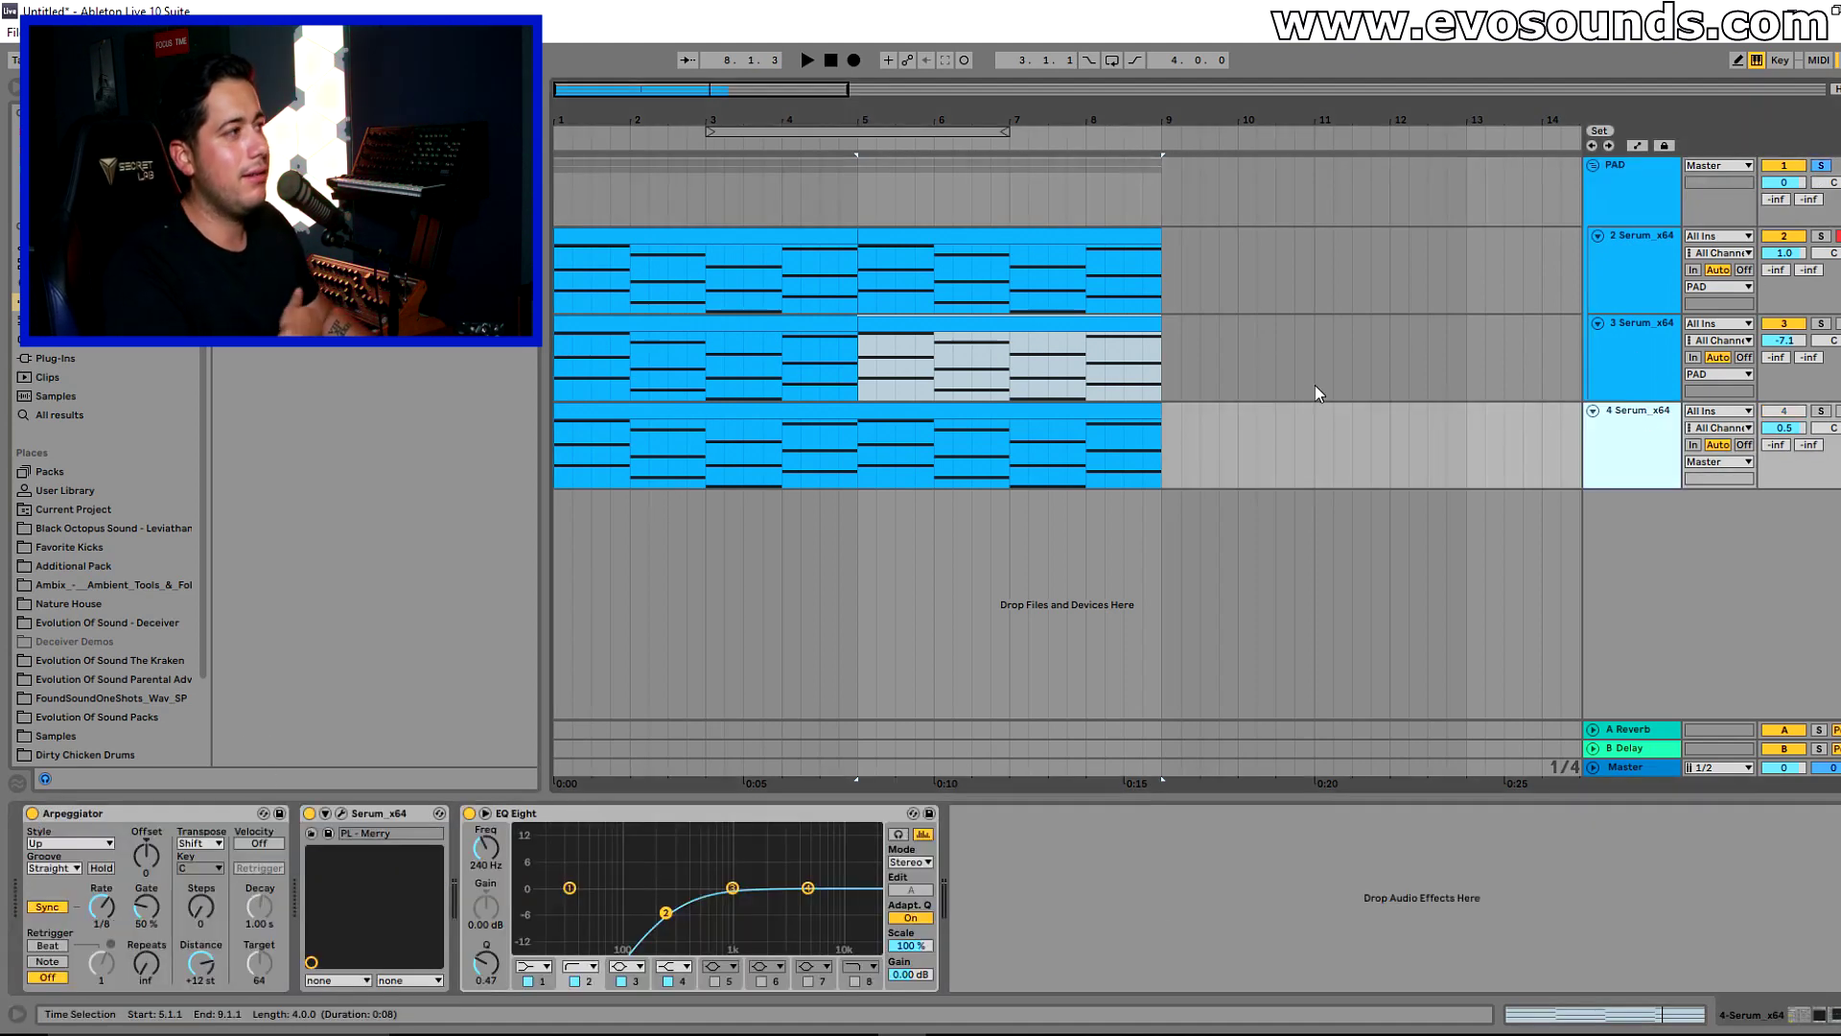
pyautogui.click(1821, 412)
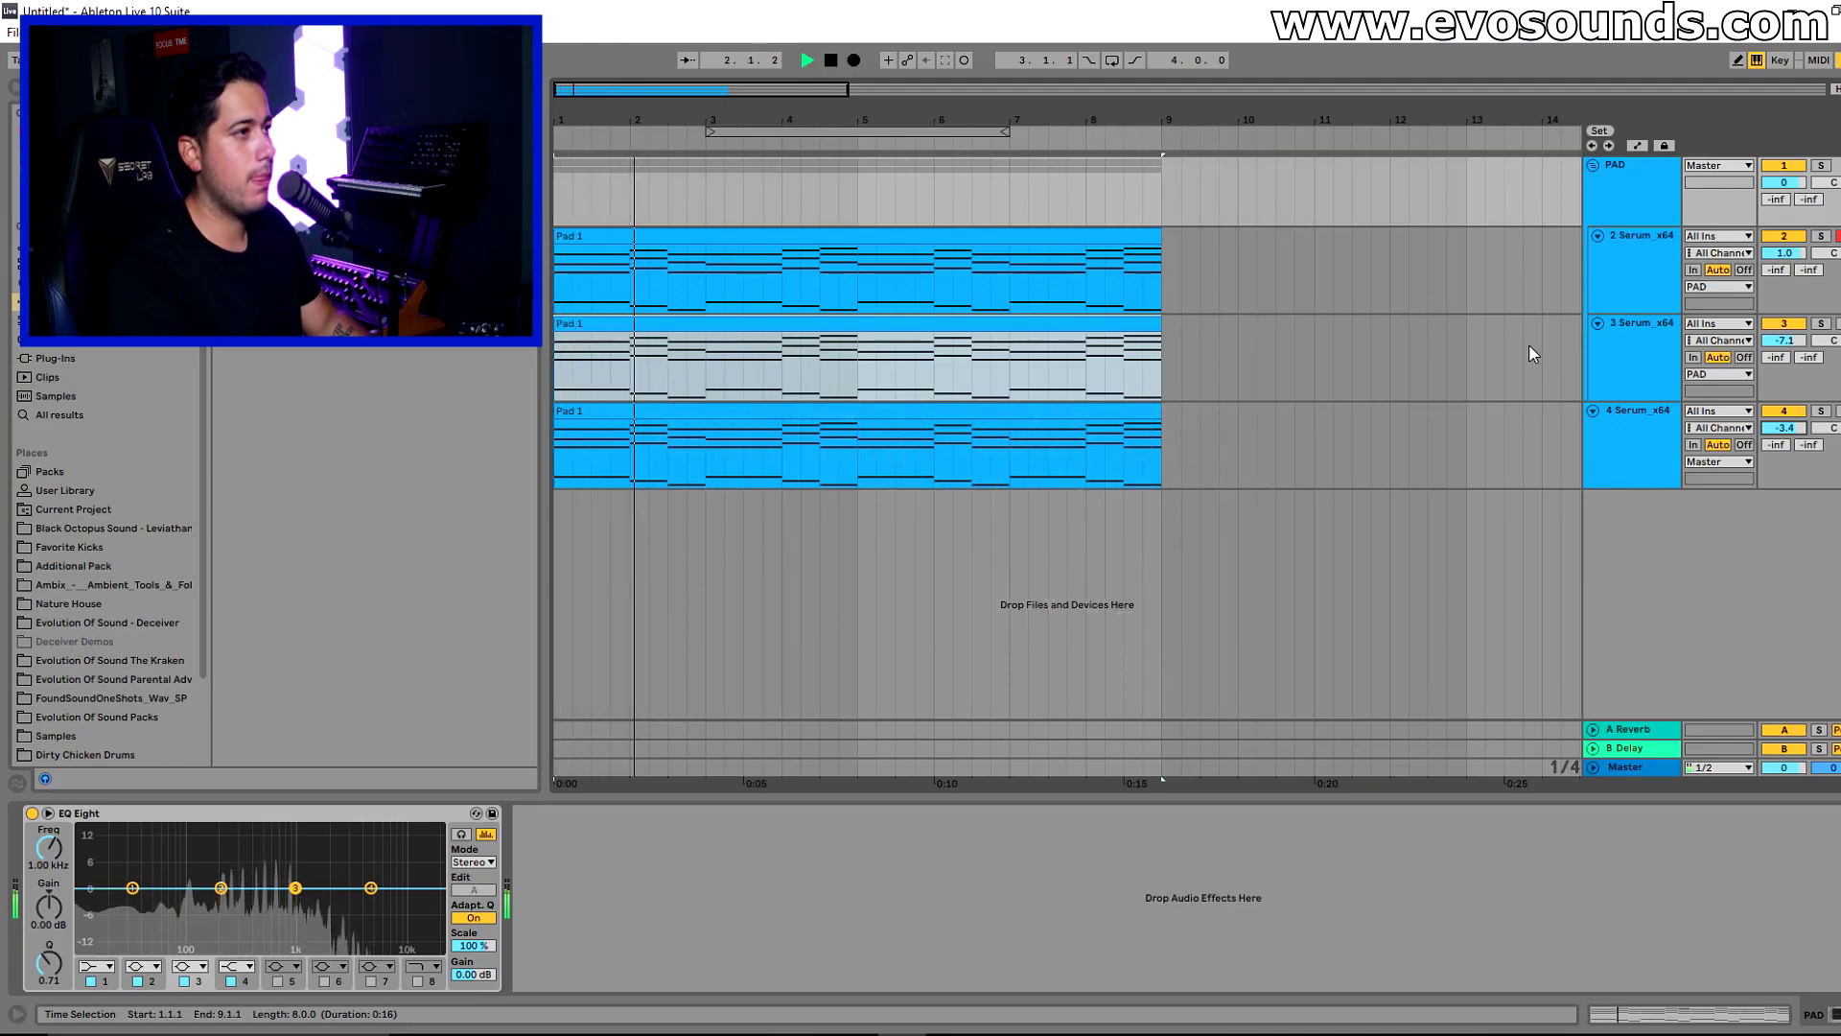
# - Check the Sonarworks calibration profile during playback and close its popup
pyautogui.click(1763, 1034)
pyautogui.click(1799, 980)
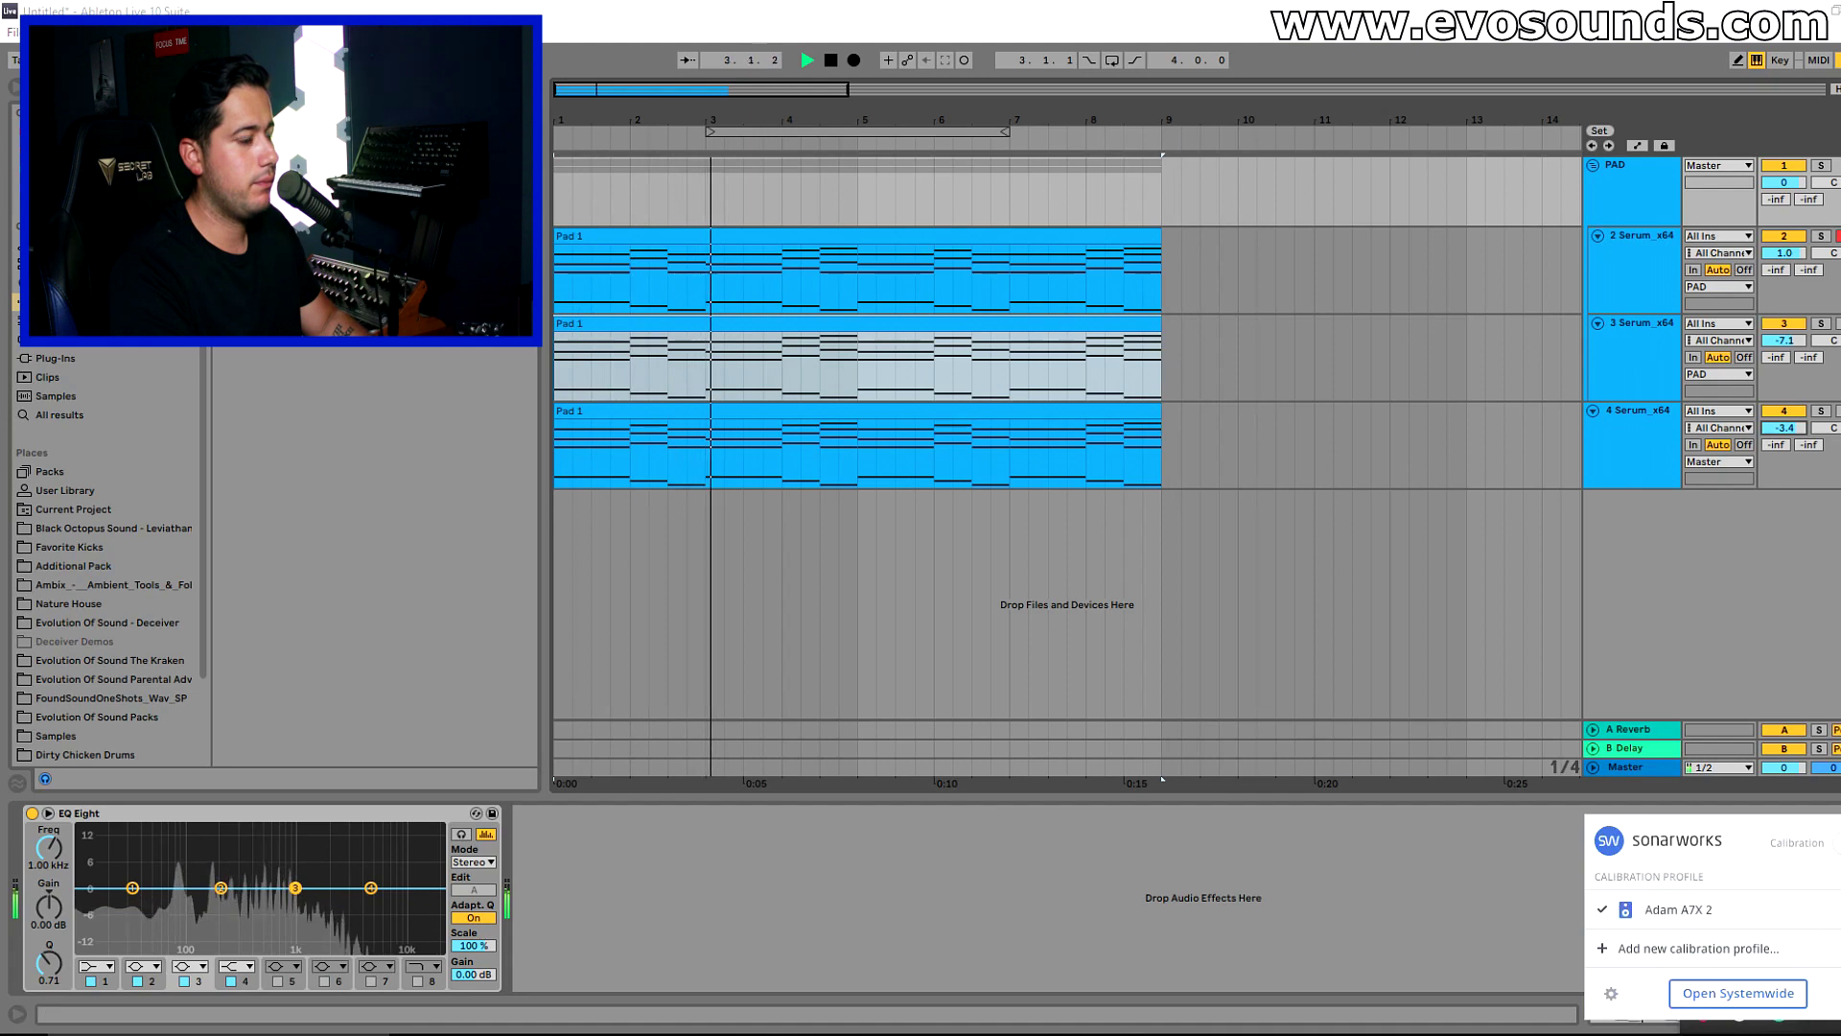
pyautogui.click(1684, 641)
# - Lower the PAD group's volume to -4.0 dB in the Session View mixer and return to the Arrangement View
pyautogui.press('Tab')
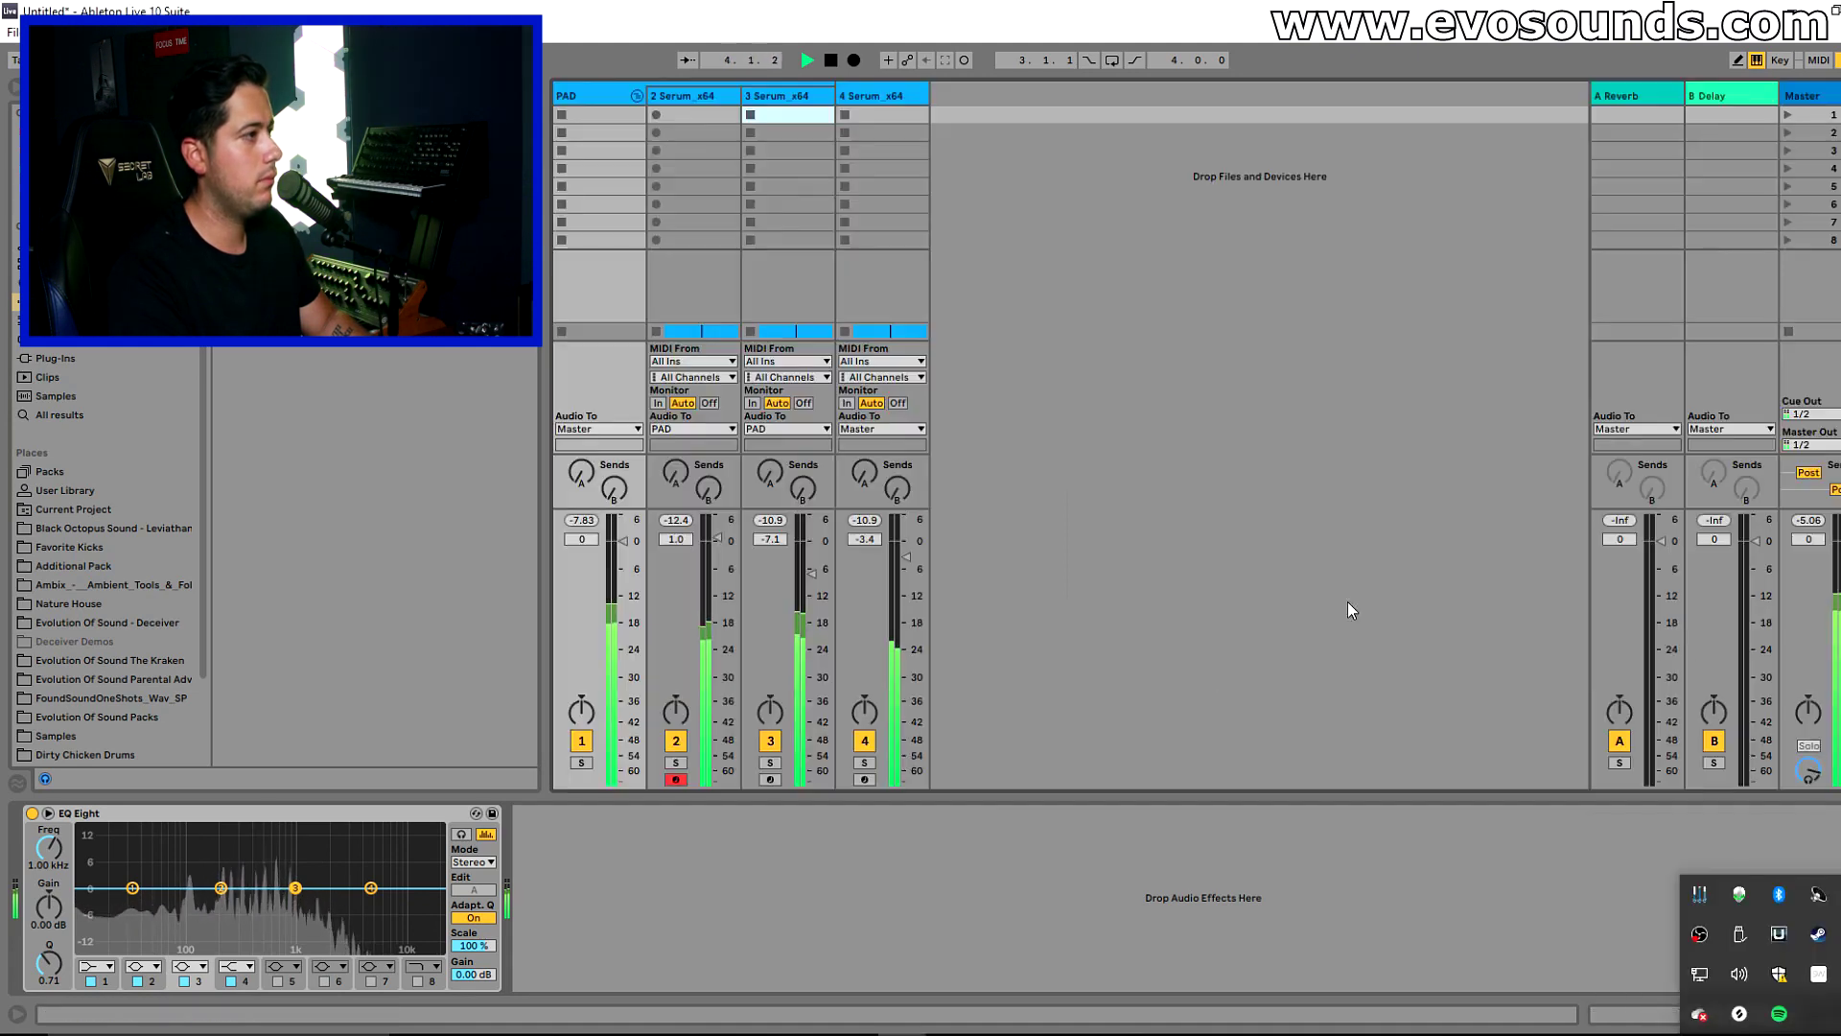
pyautogui.click(1348, 602)
pyautogui.moveTo(622, 540); pyautogui.dragTo(622, 560)
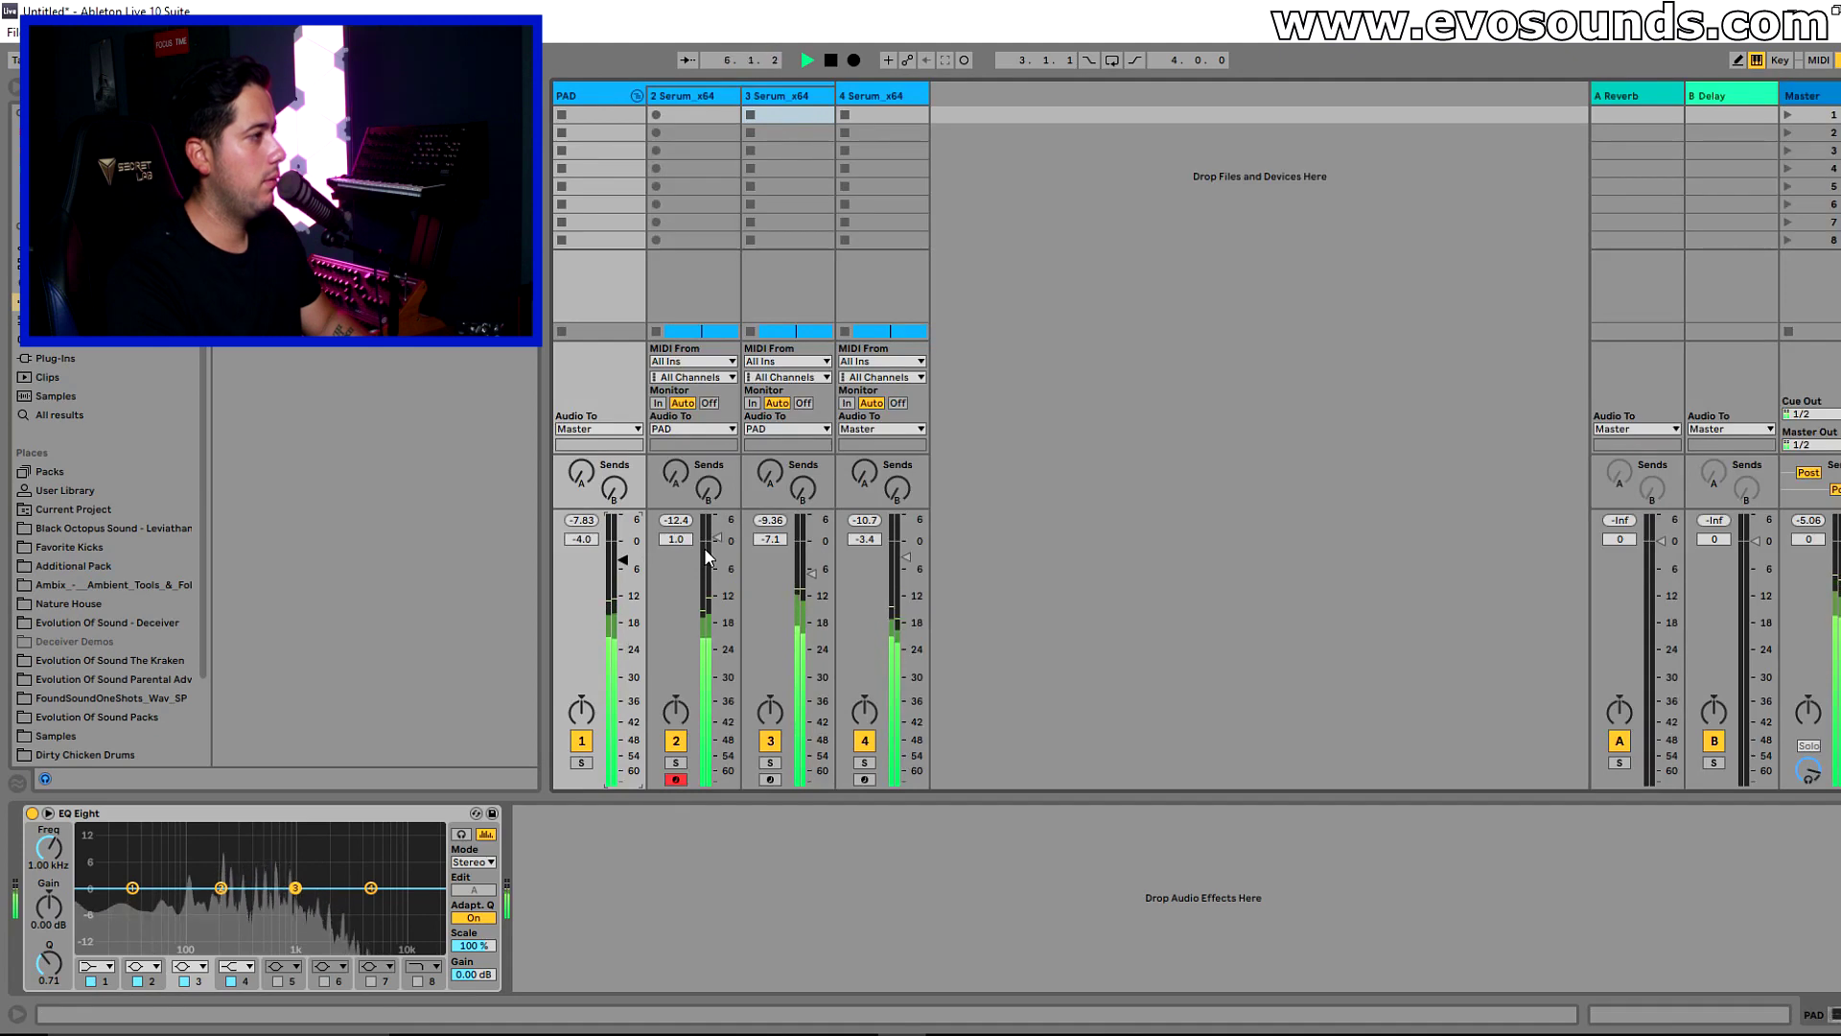
pyautogui.press('Tab')
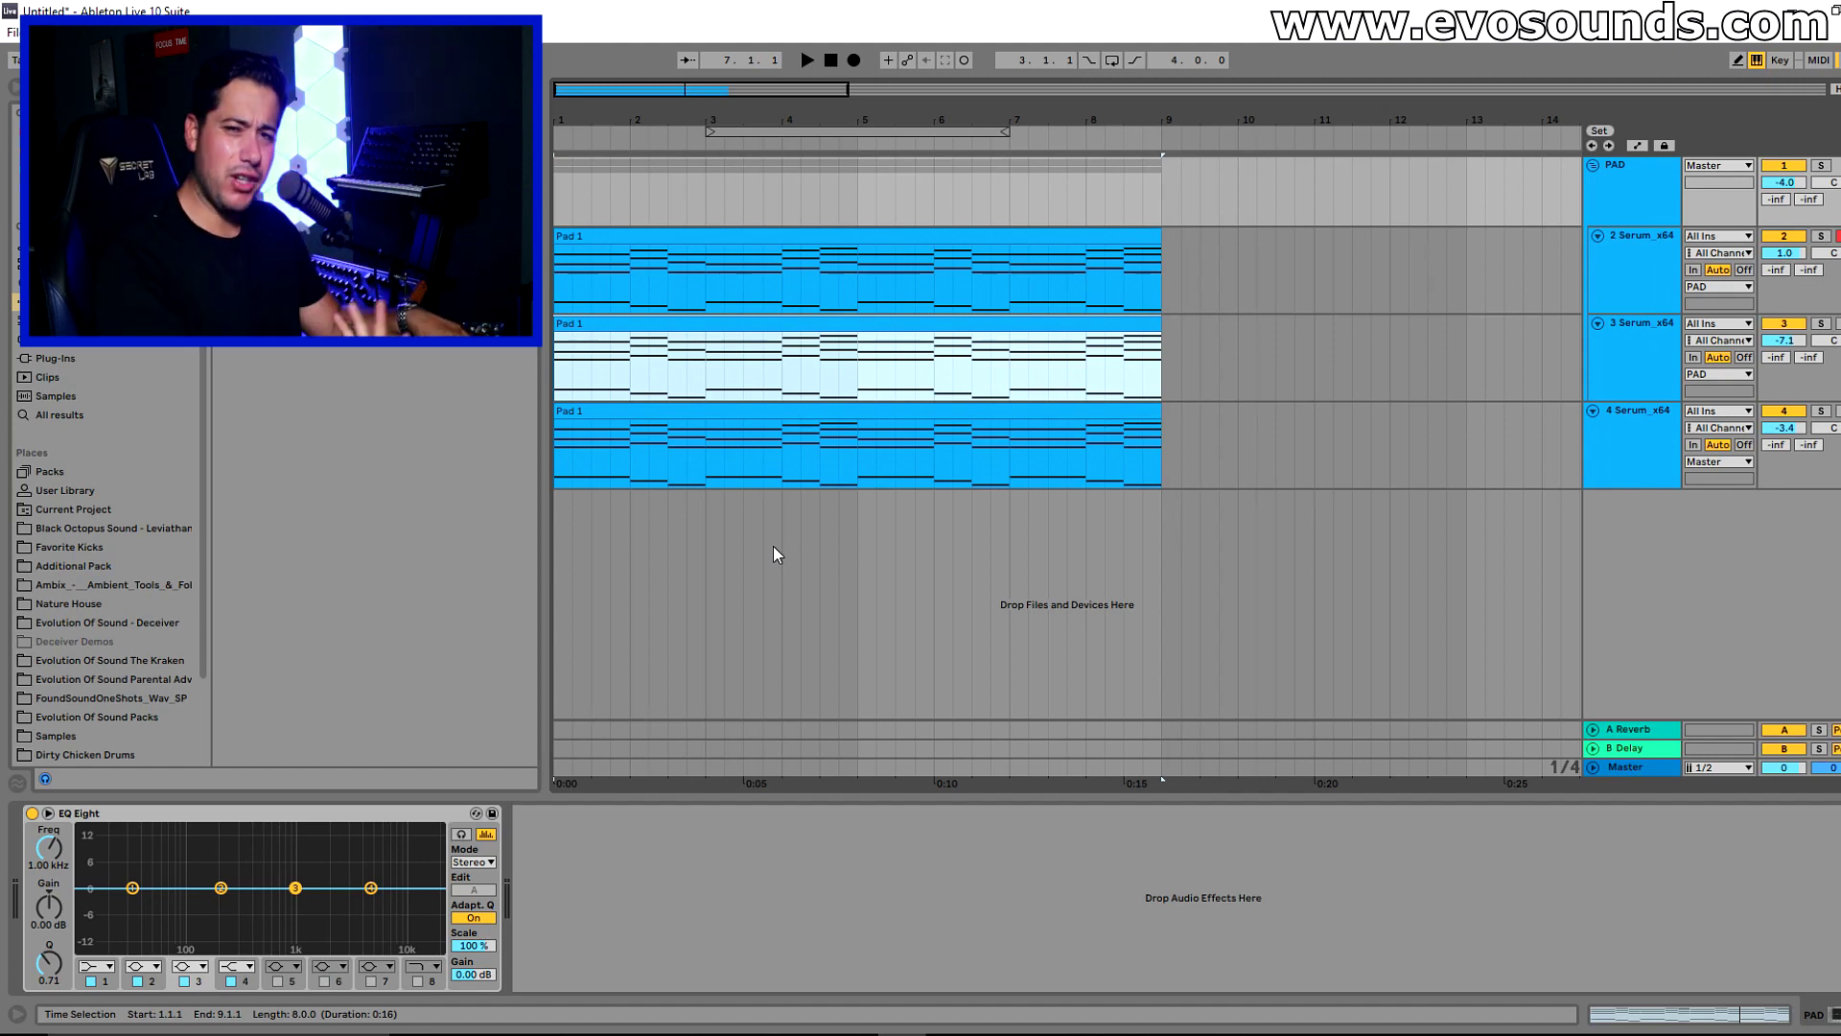
# - Enable audition mode in the PAD group's EQ Eight and set band 3's boost to 7.81 dB at 3.52 kHz
pyautogui.click(1663, 280)
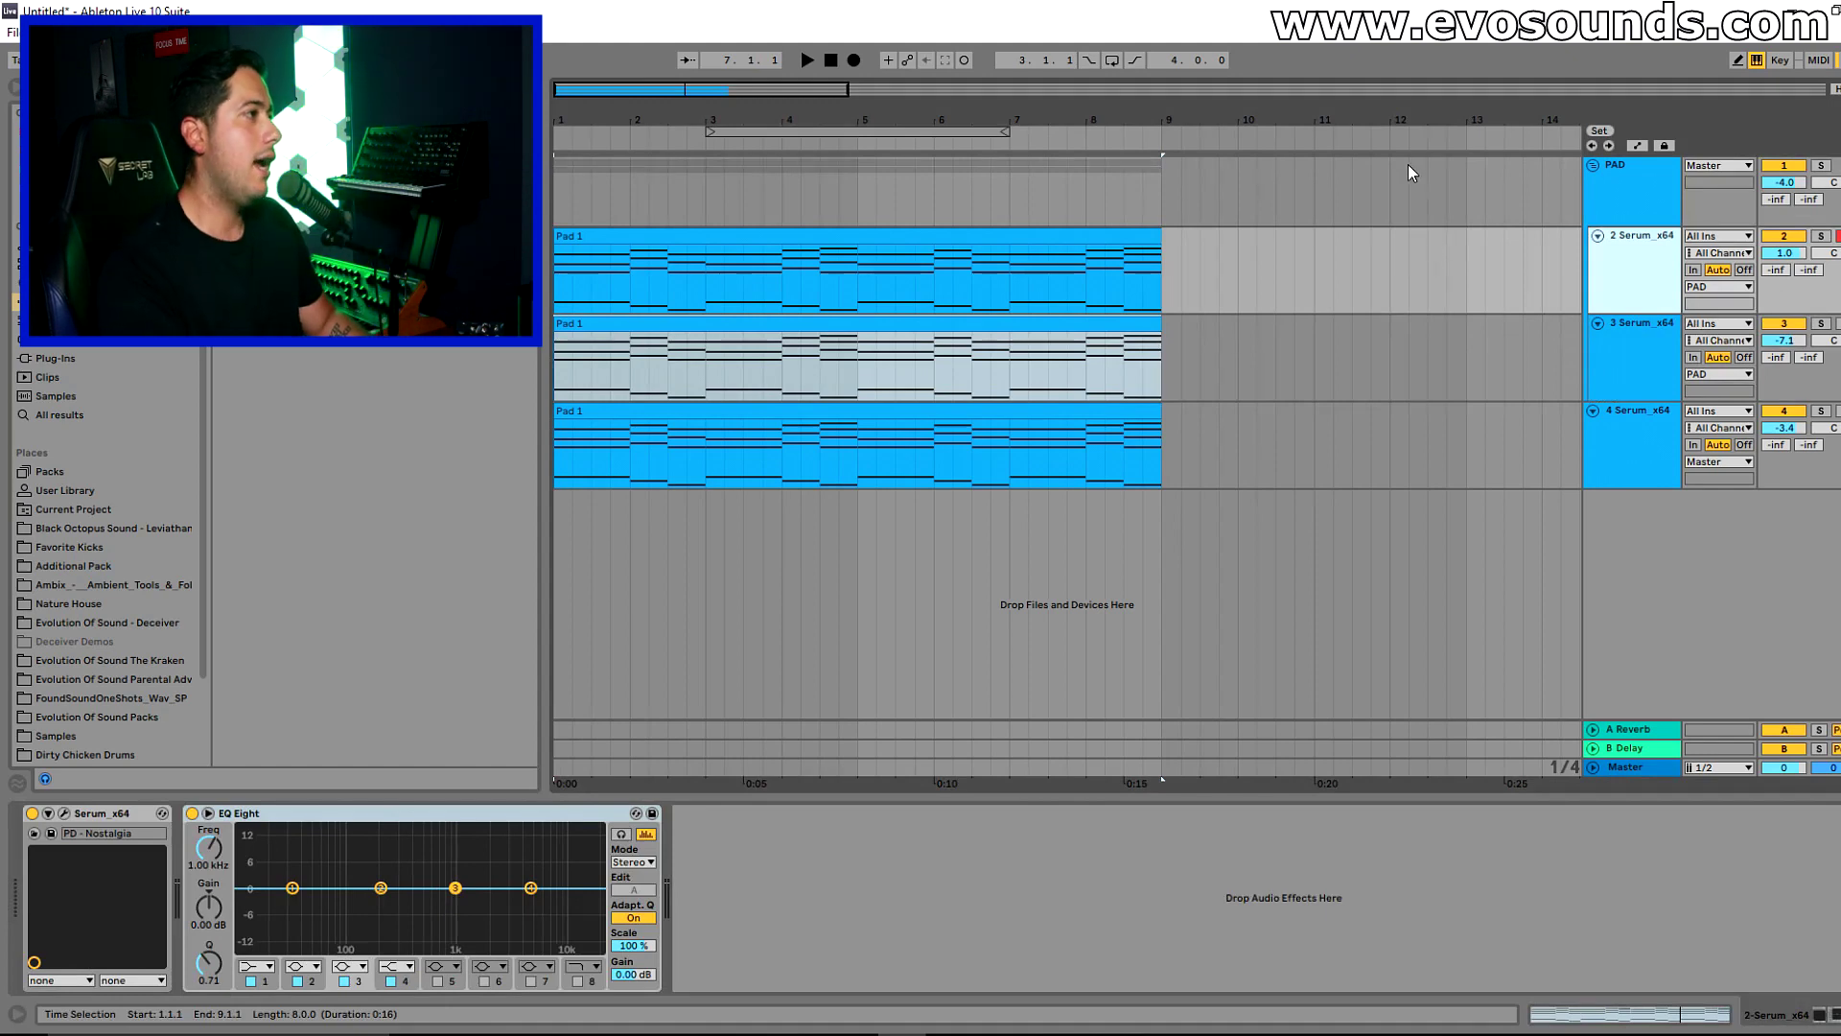
pyautogui.click(1619, 198)
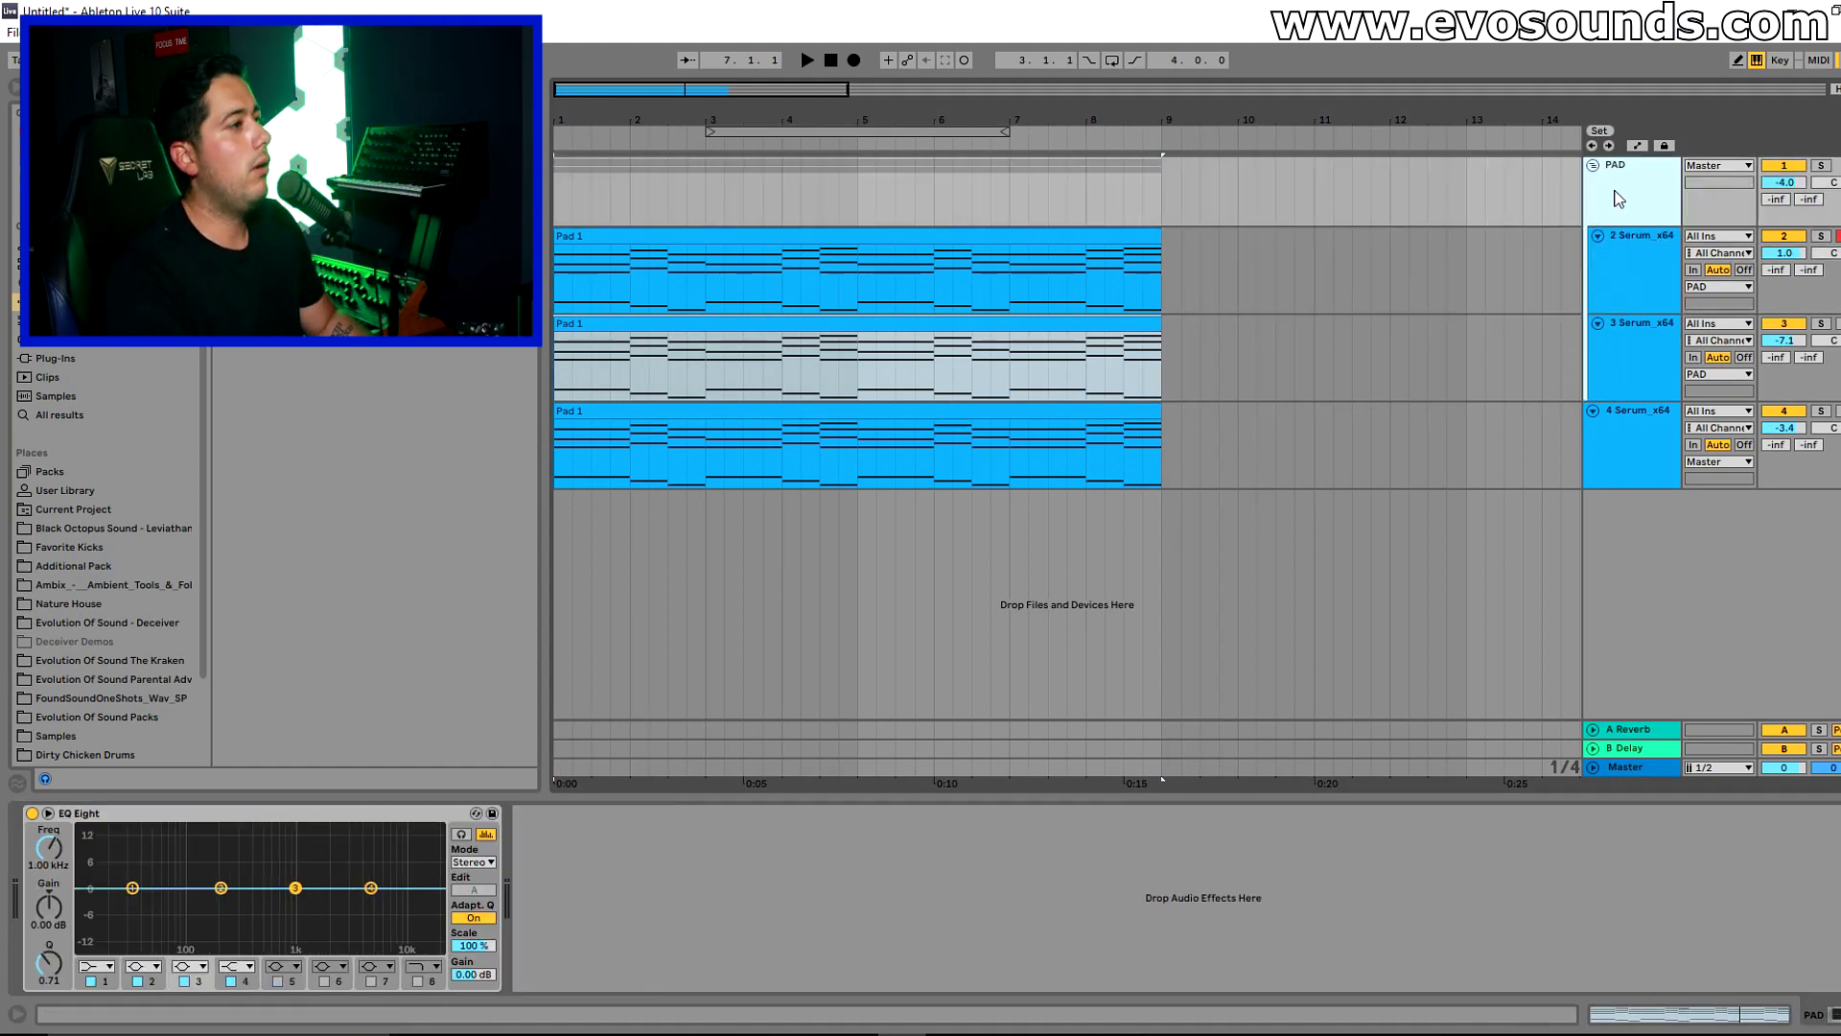
pyautogui.click(460, 836)
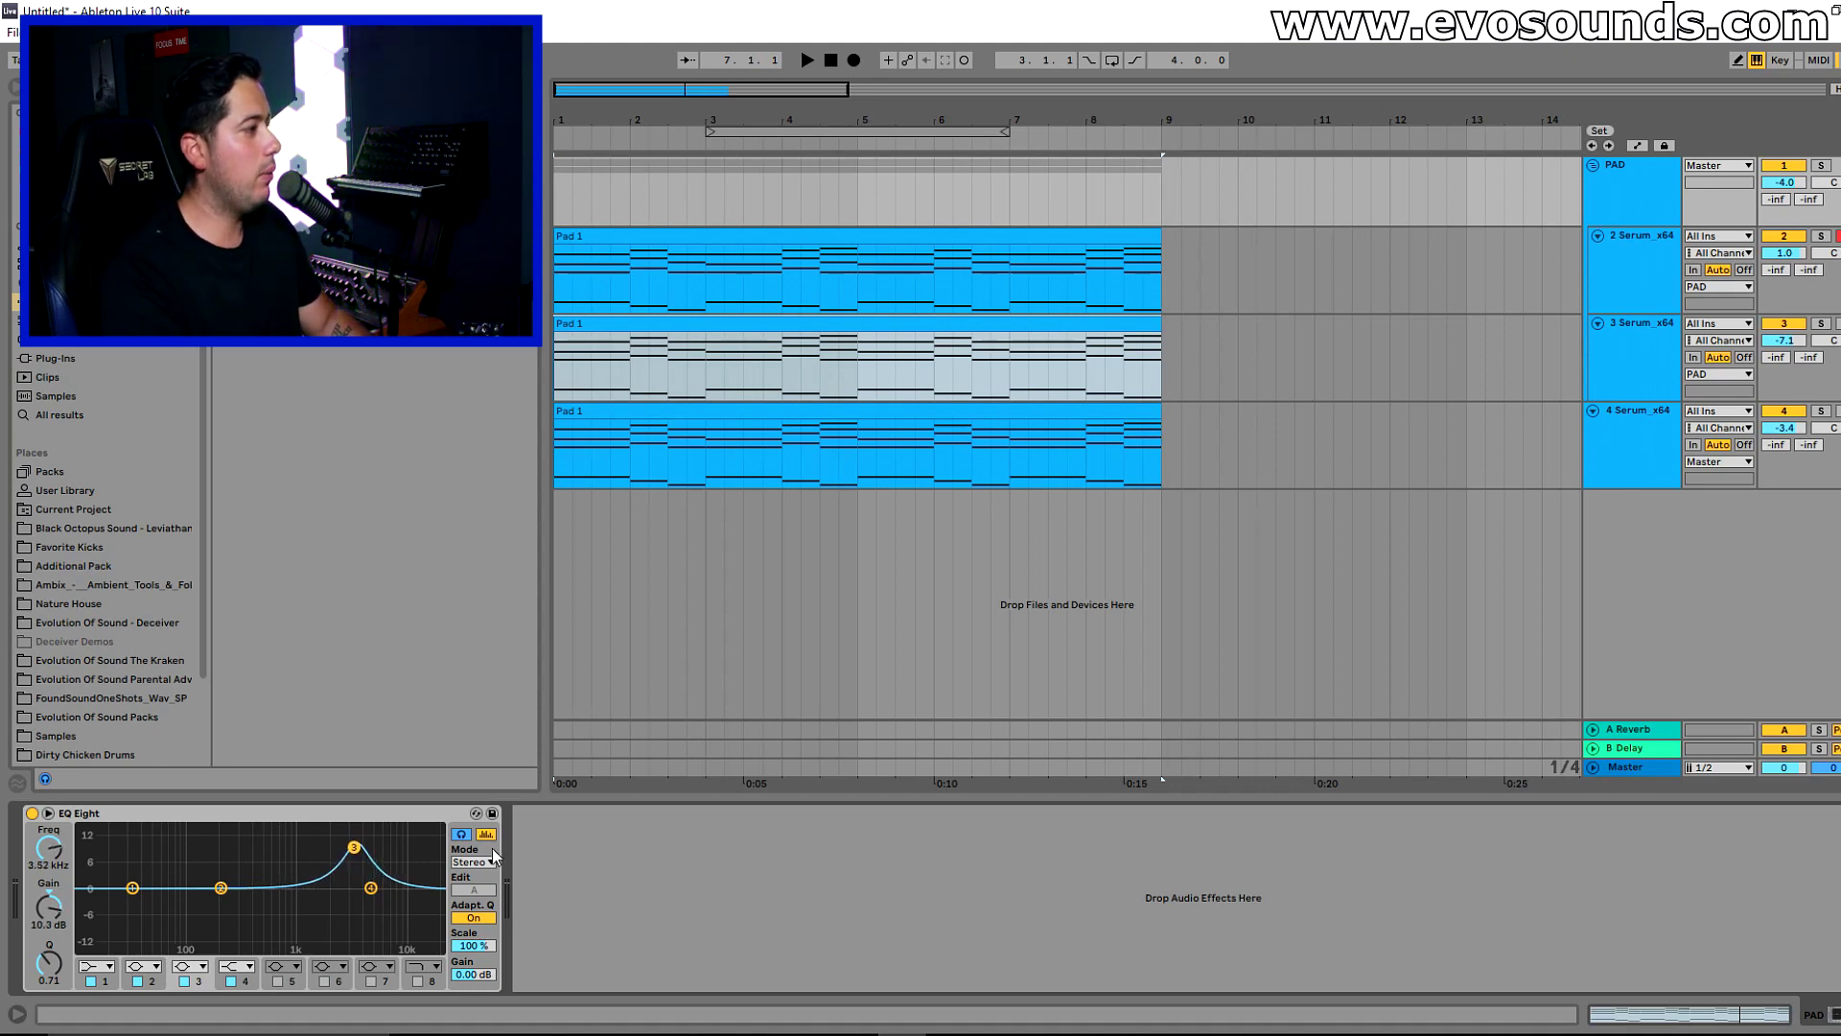
pyautogui.press('space')
pyautogui.moveTo(356, 847); pyautogui.dragTo(354, 857)
pyautogui.press('space')
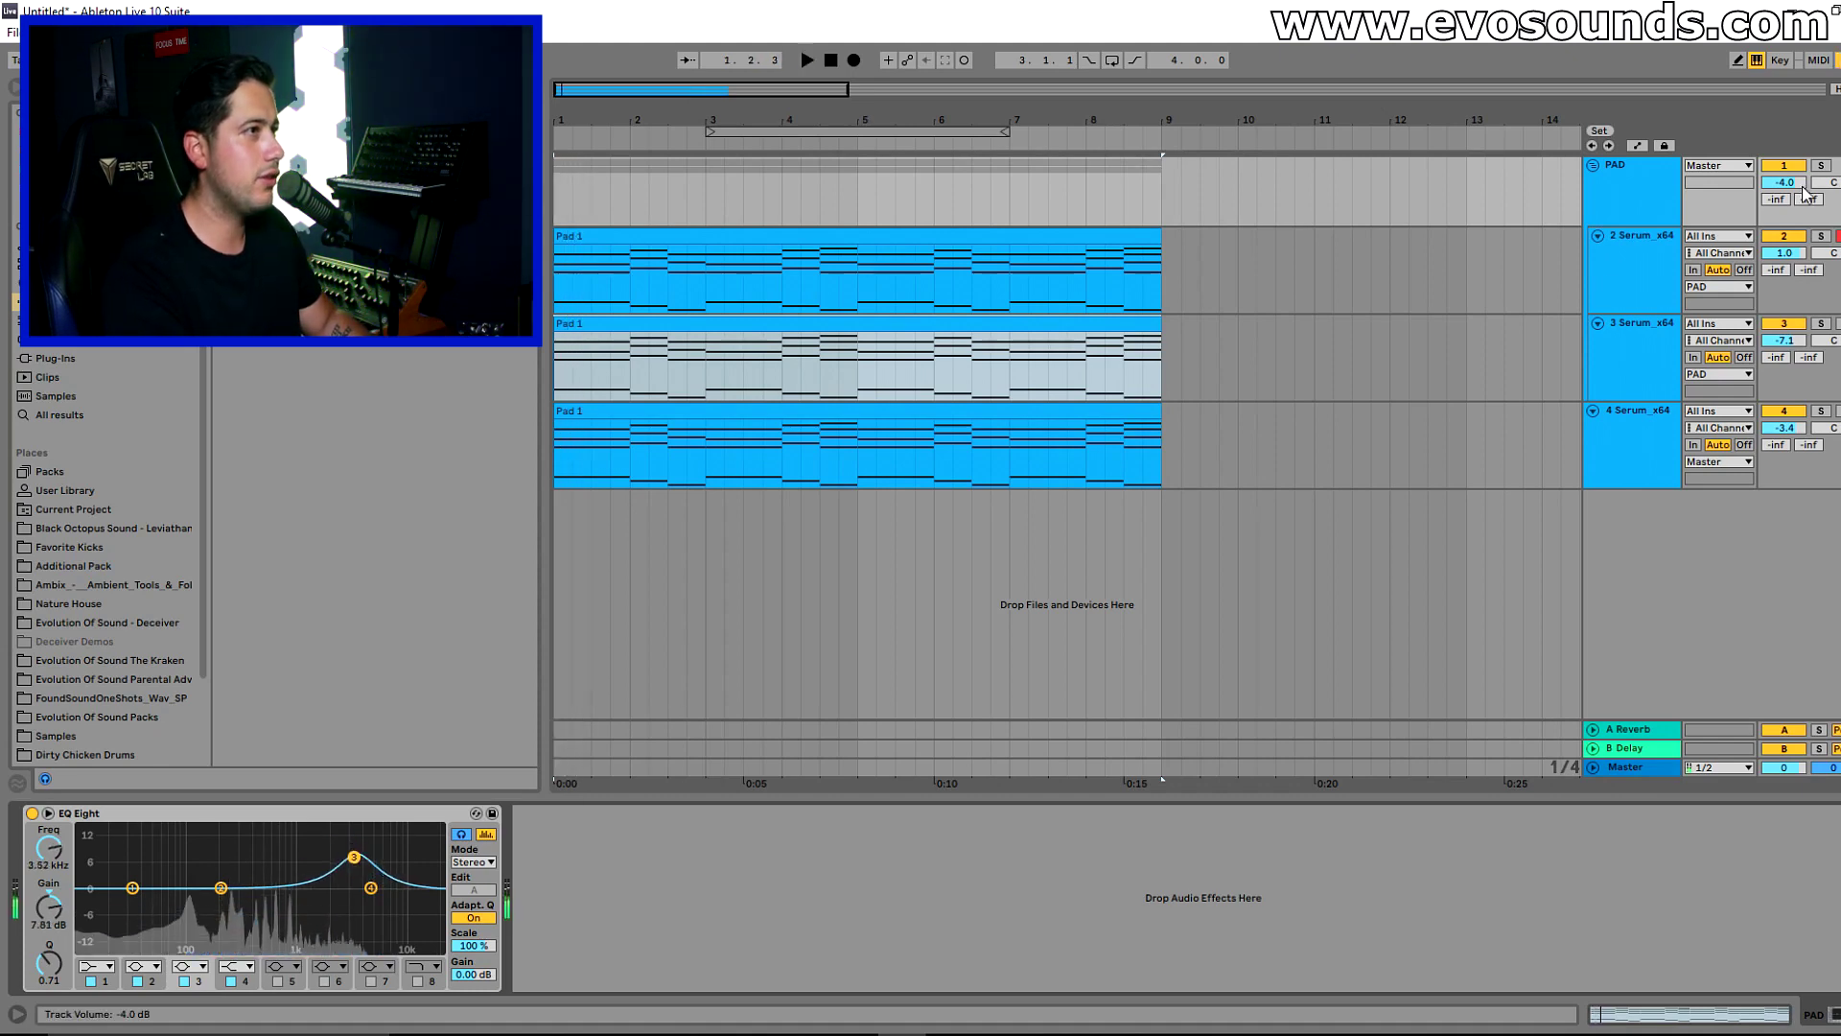
# - Solo the PAD group, set EQ band 3 to -5.71 dB at 625 Hz with Q 1.86, and compare with the EQ bypassed
pyautogui.click(1814, 167)
pyautogui.click(1815, 168)
pyautogui.moveTo(354, 856); pyautogui.dragTo(273, 834)
pyautogui.press('space')
pyautogui.moveTo(50, 962); pyautogui.dragTo(49, 932)
pyautogui.press('space')
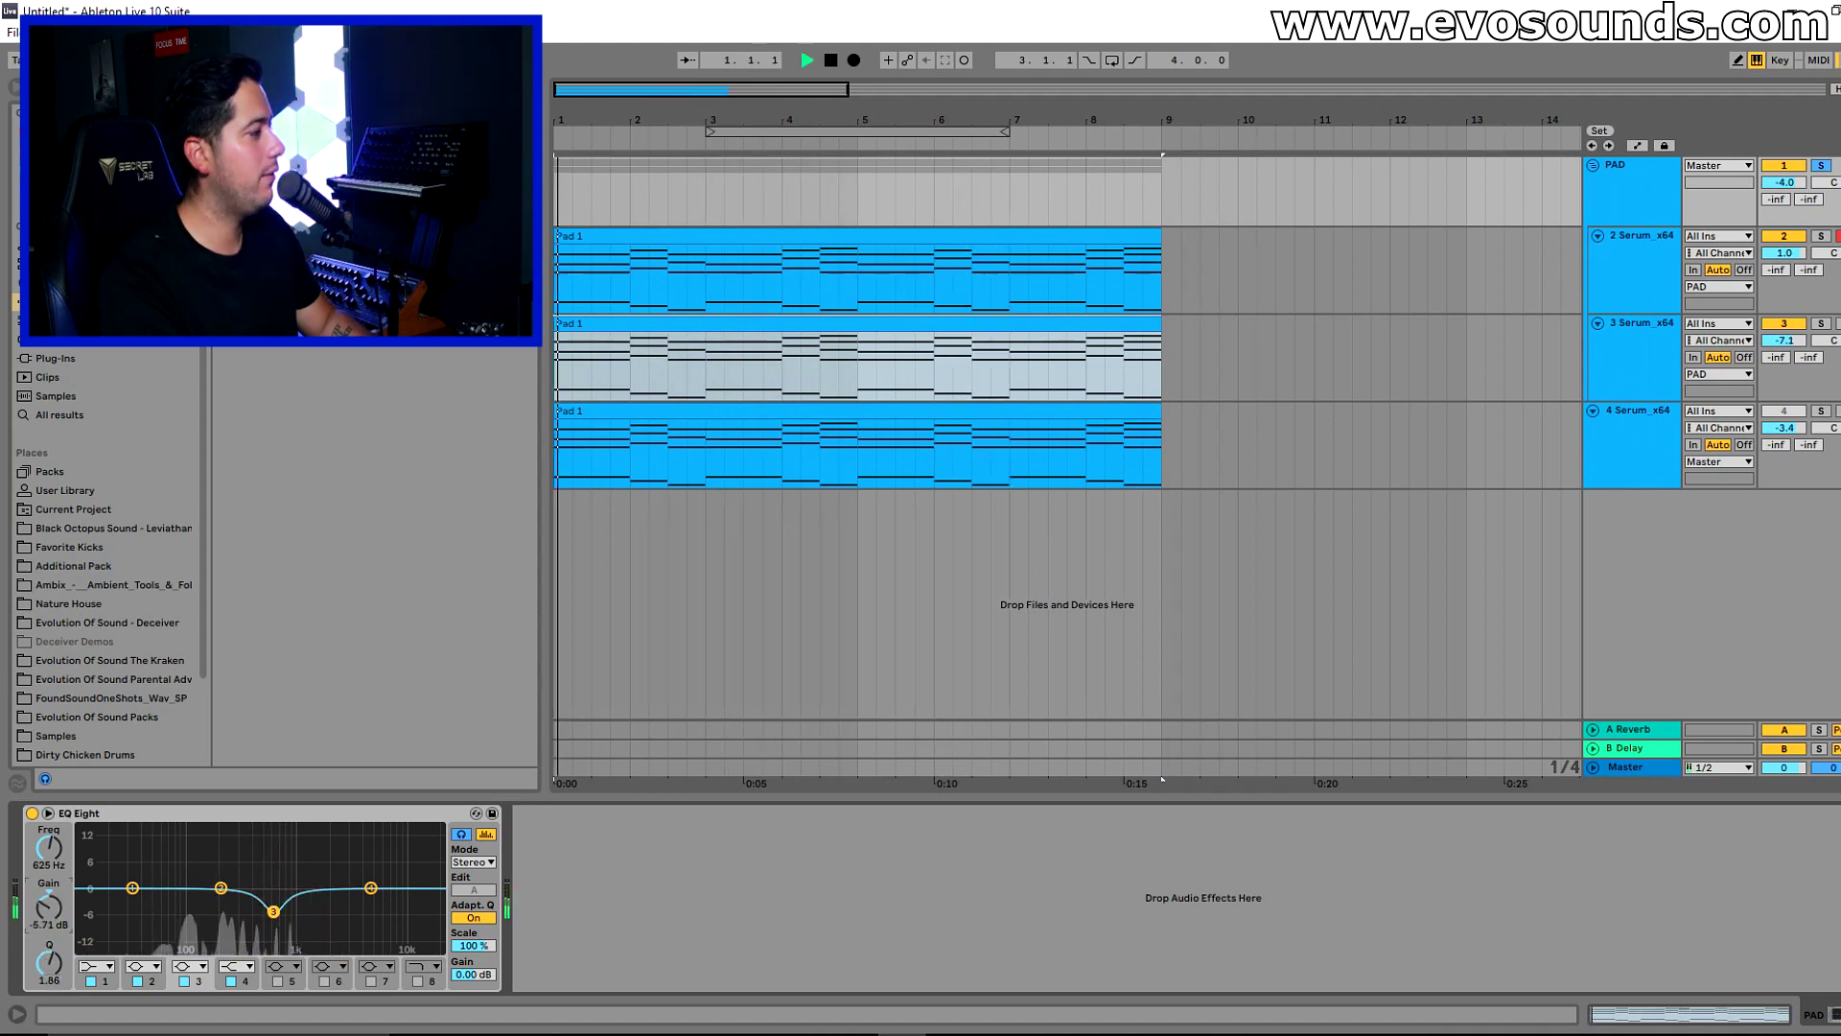
pyautogui.click(33, 813)
pyautogui.click(31, 813)
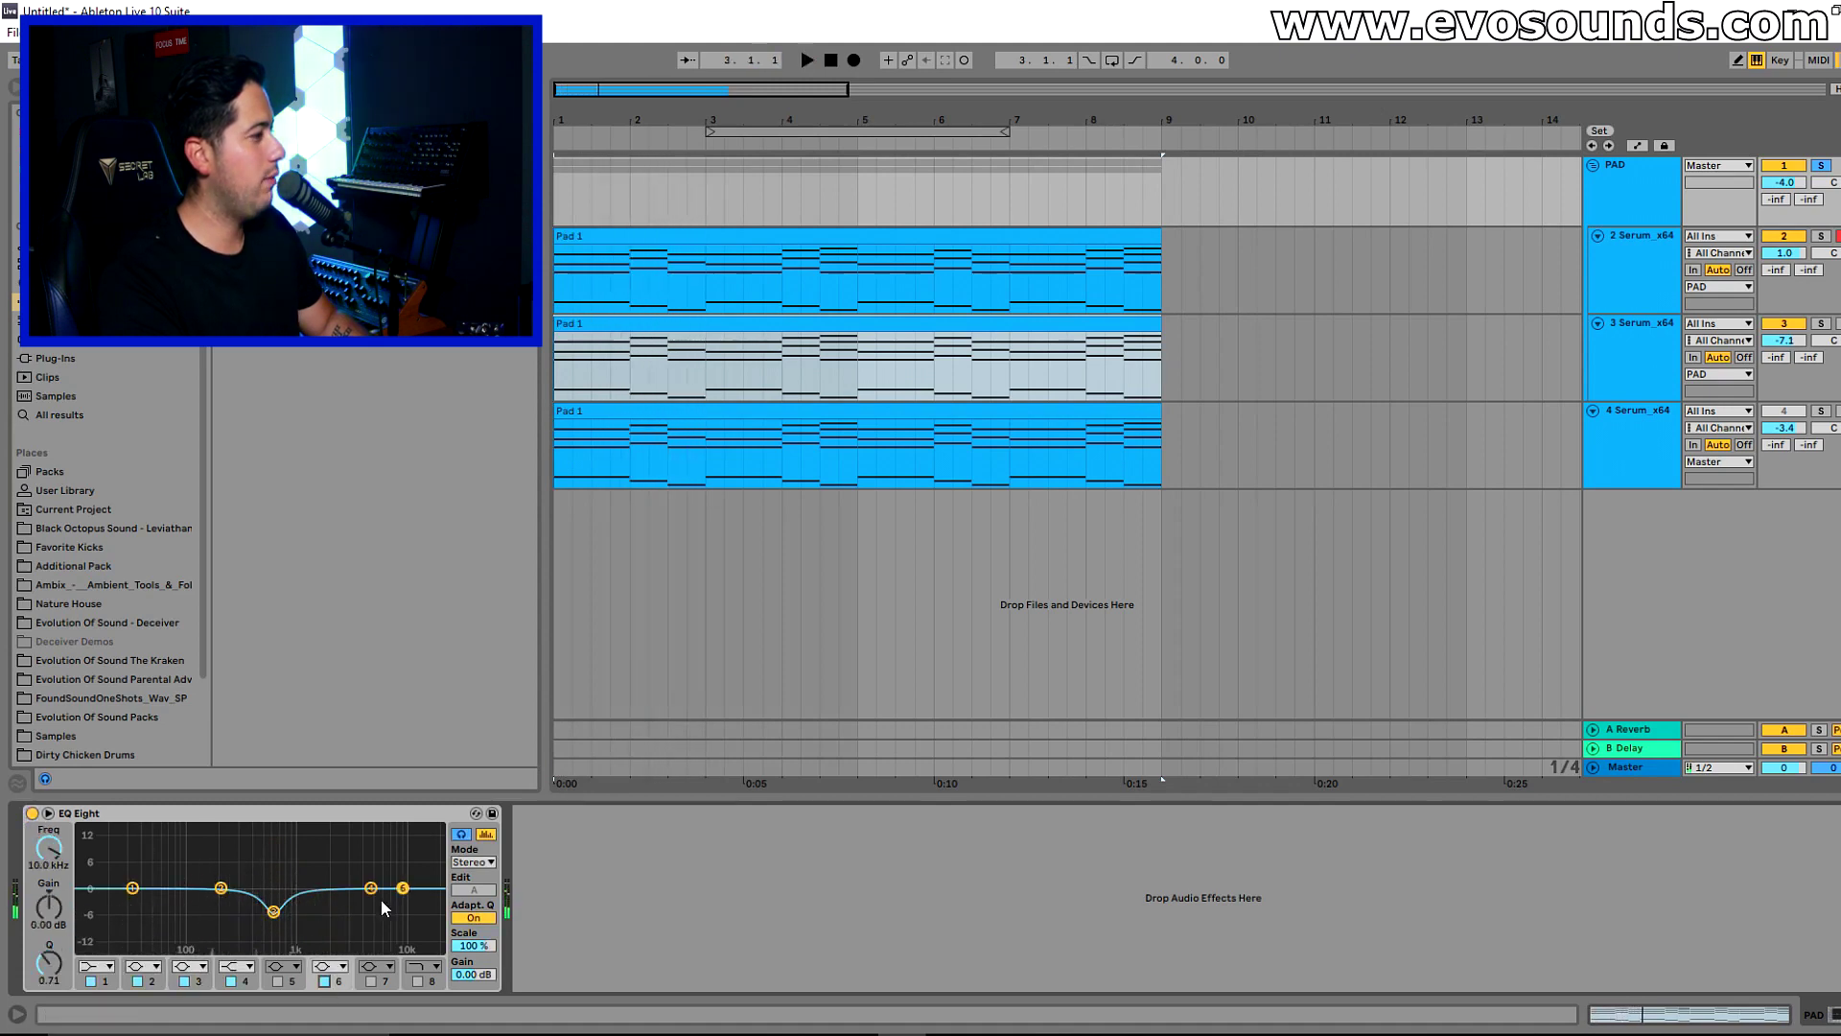
# - Sweep EQ band 6 to 245 Hz, and set its Q to 1.79 and its gain to -3.10 dB
pyautogui.press('space')
pyautogui.moveTo(307, 827); pyautogui.dragTo(229, 828)
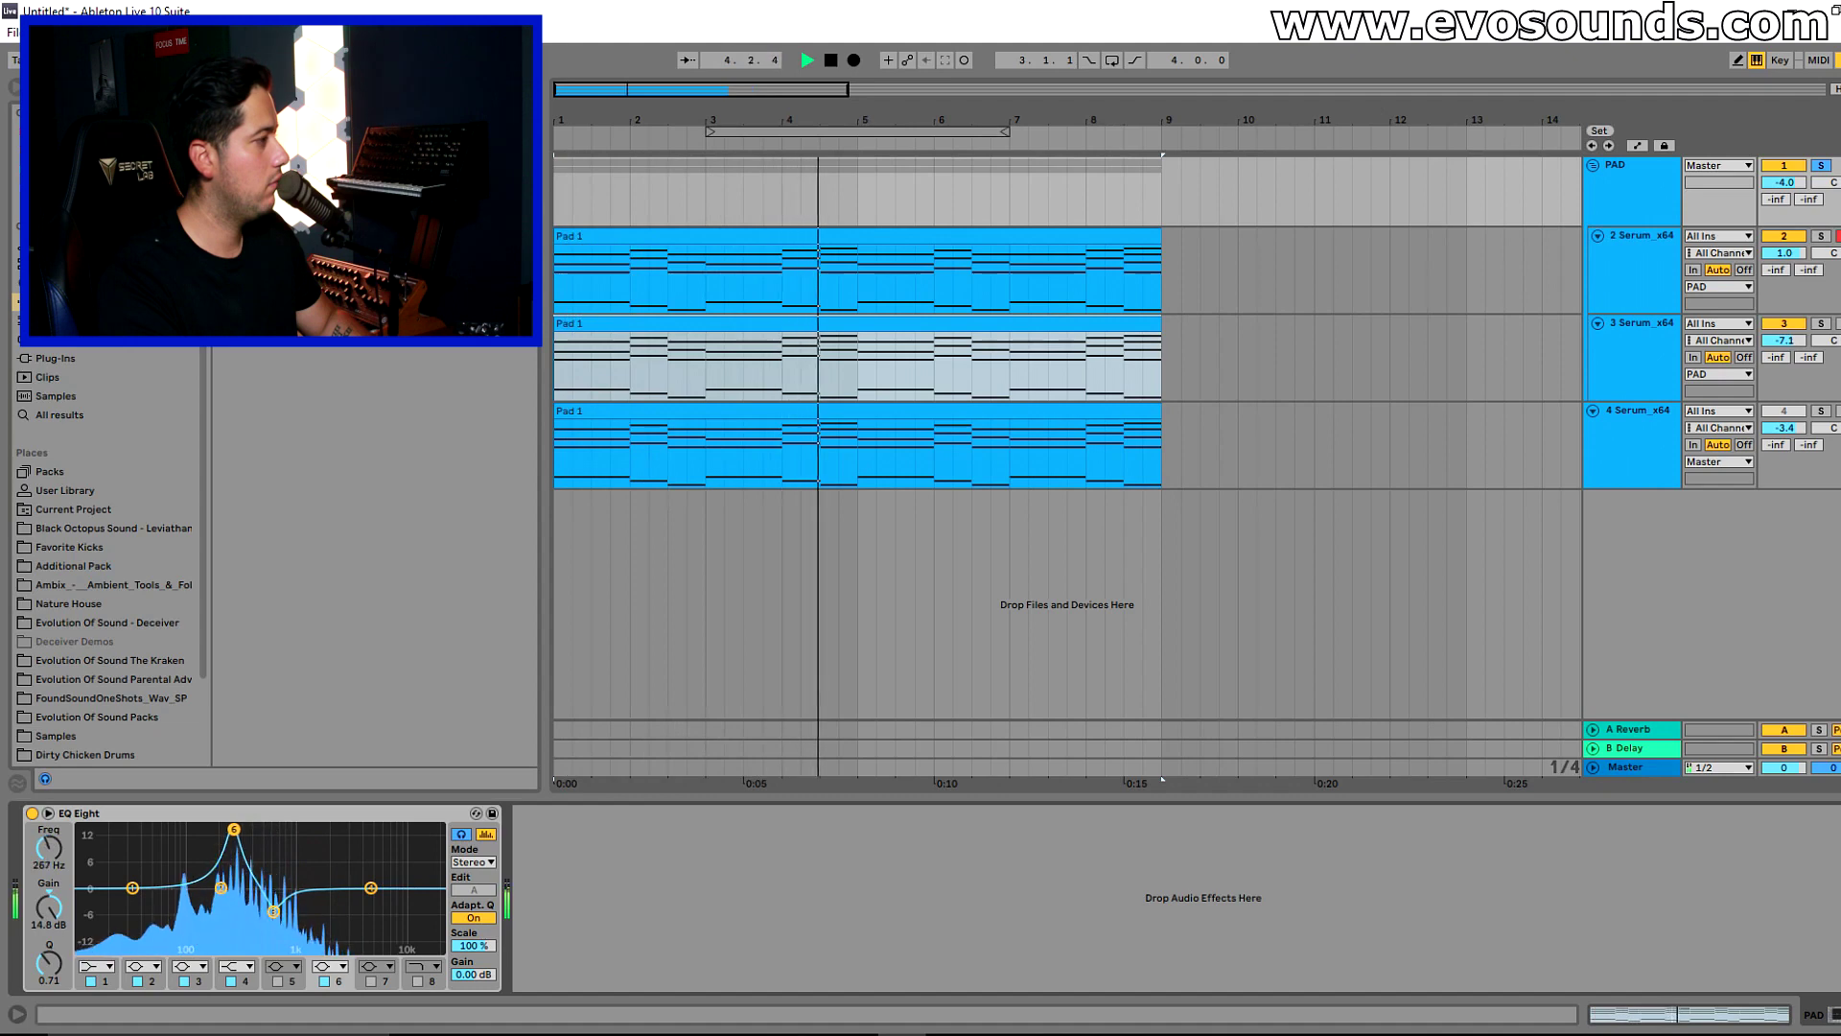
pyautogui.press('space')
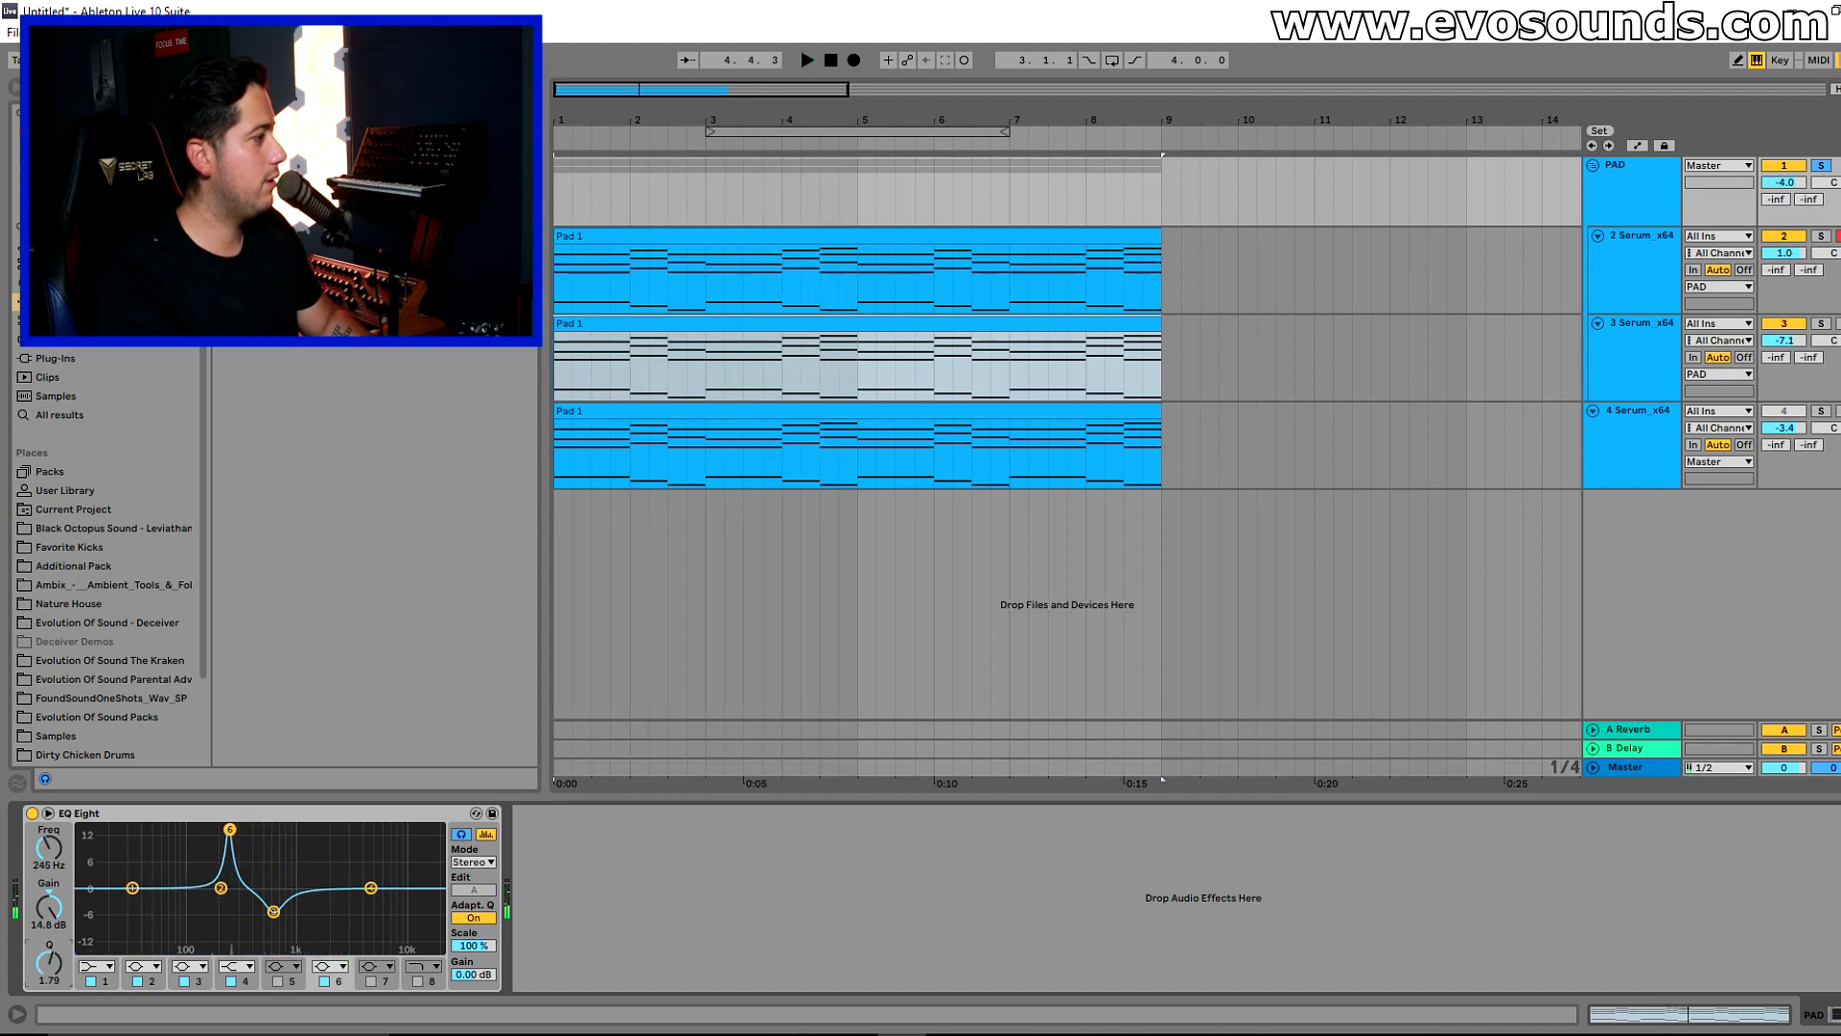
pyautogui.press('space')
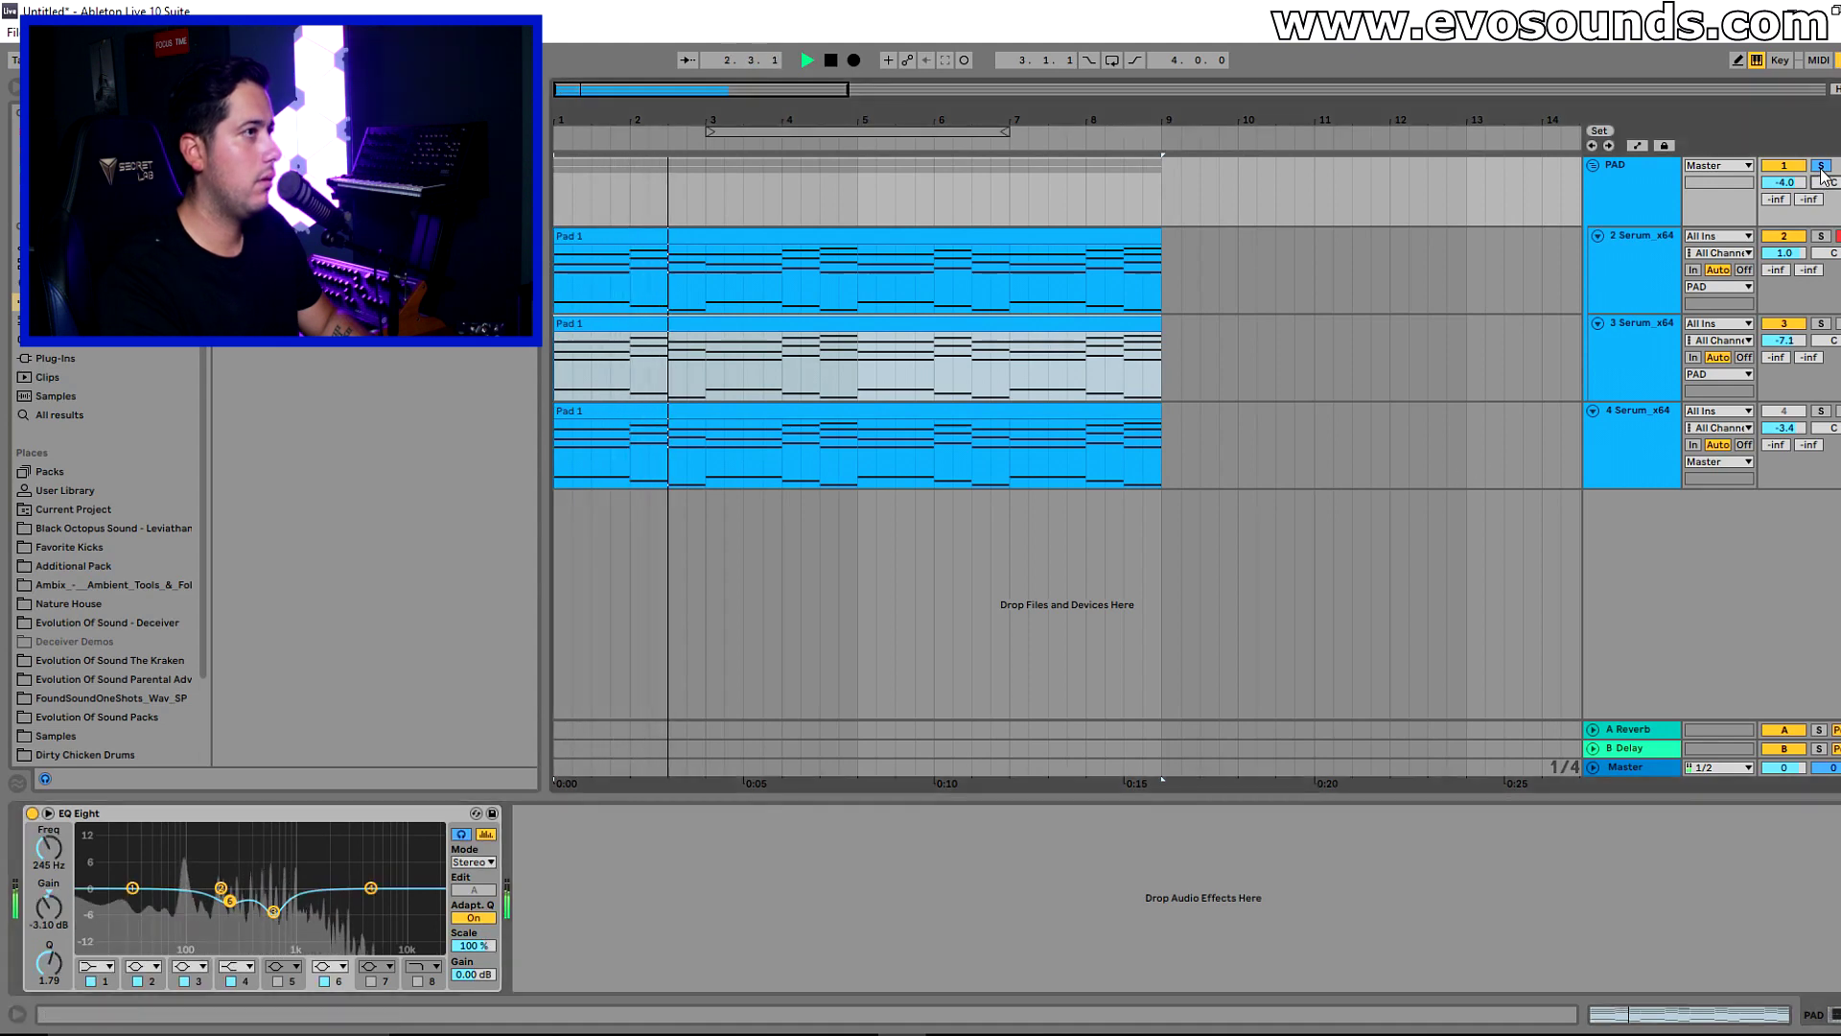
# - Raise the PAD group's volume to -2.4 dB in the mixer and compare its EQ Eight on and off
pyautogui.press('Tab')
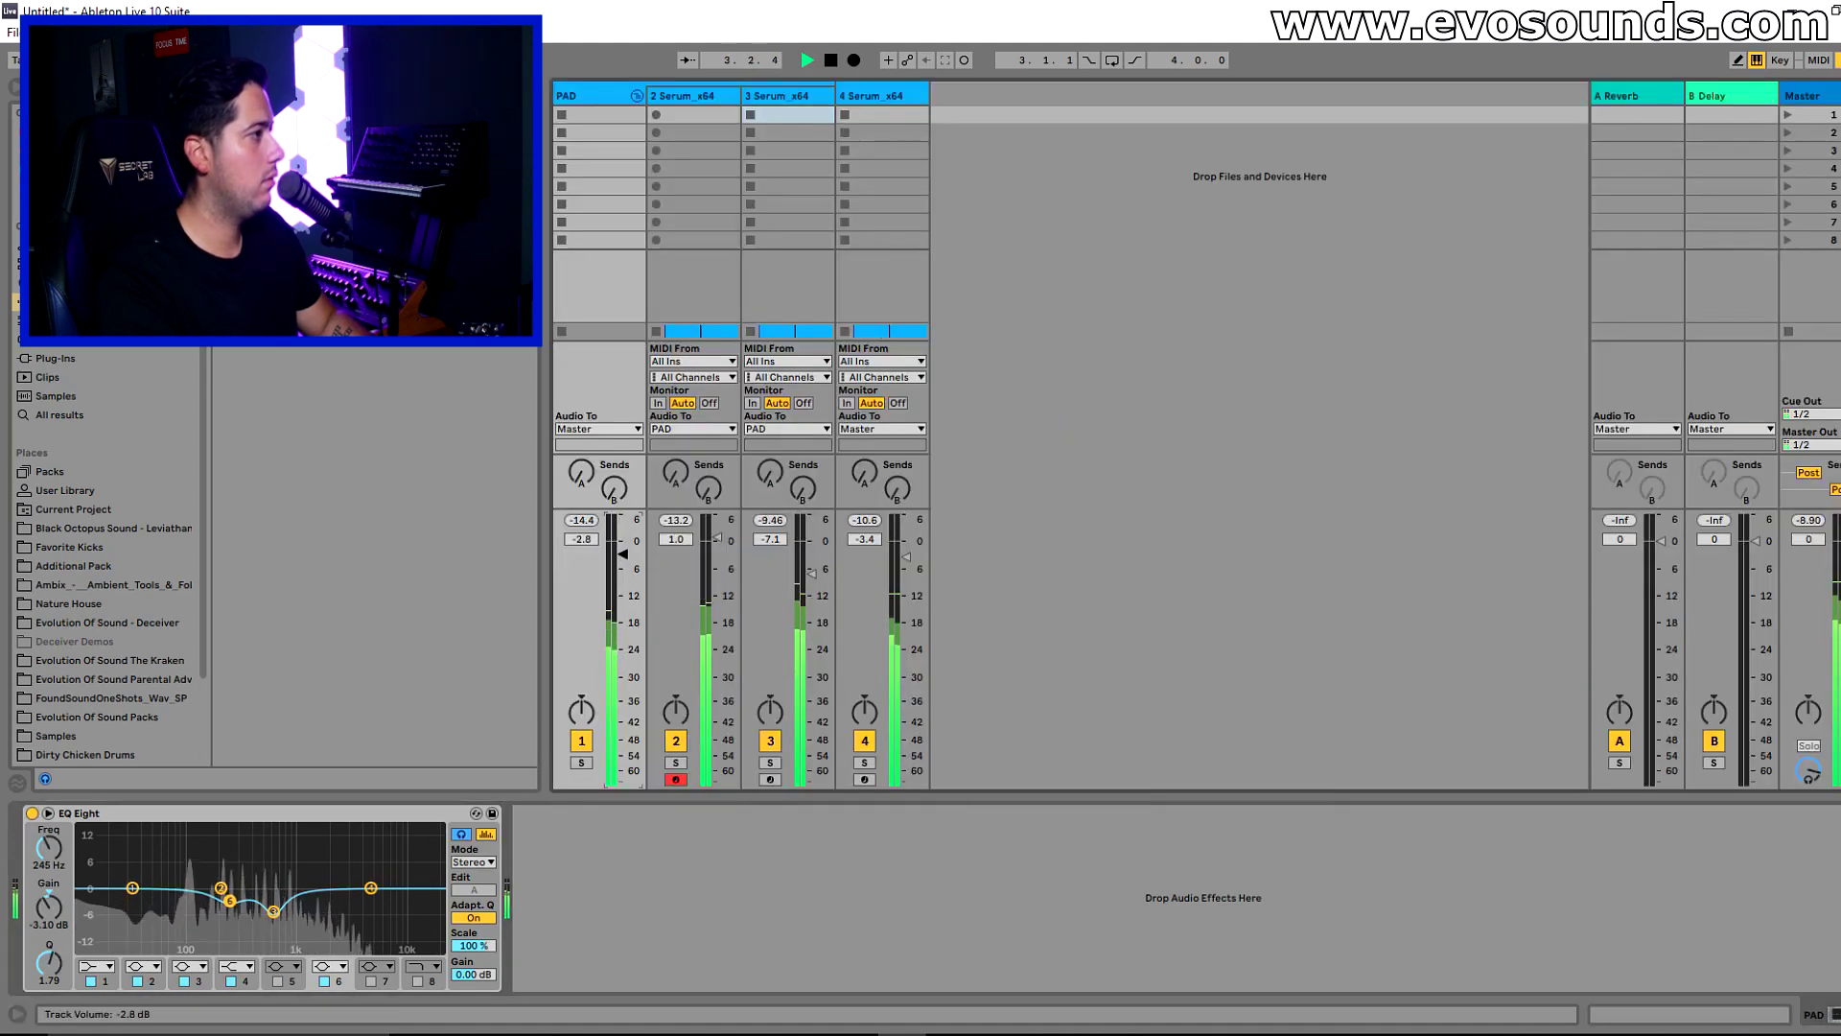
pyautogui.click(31, 813)
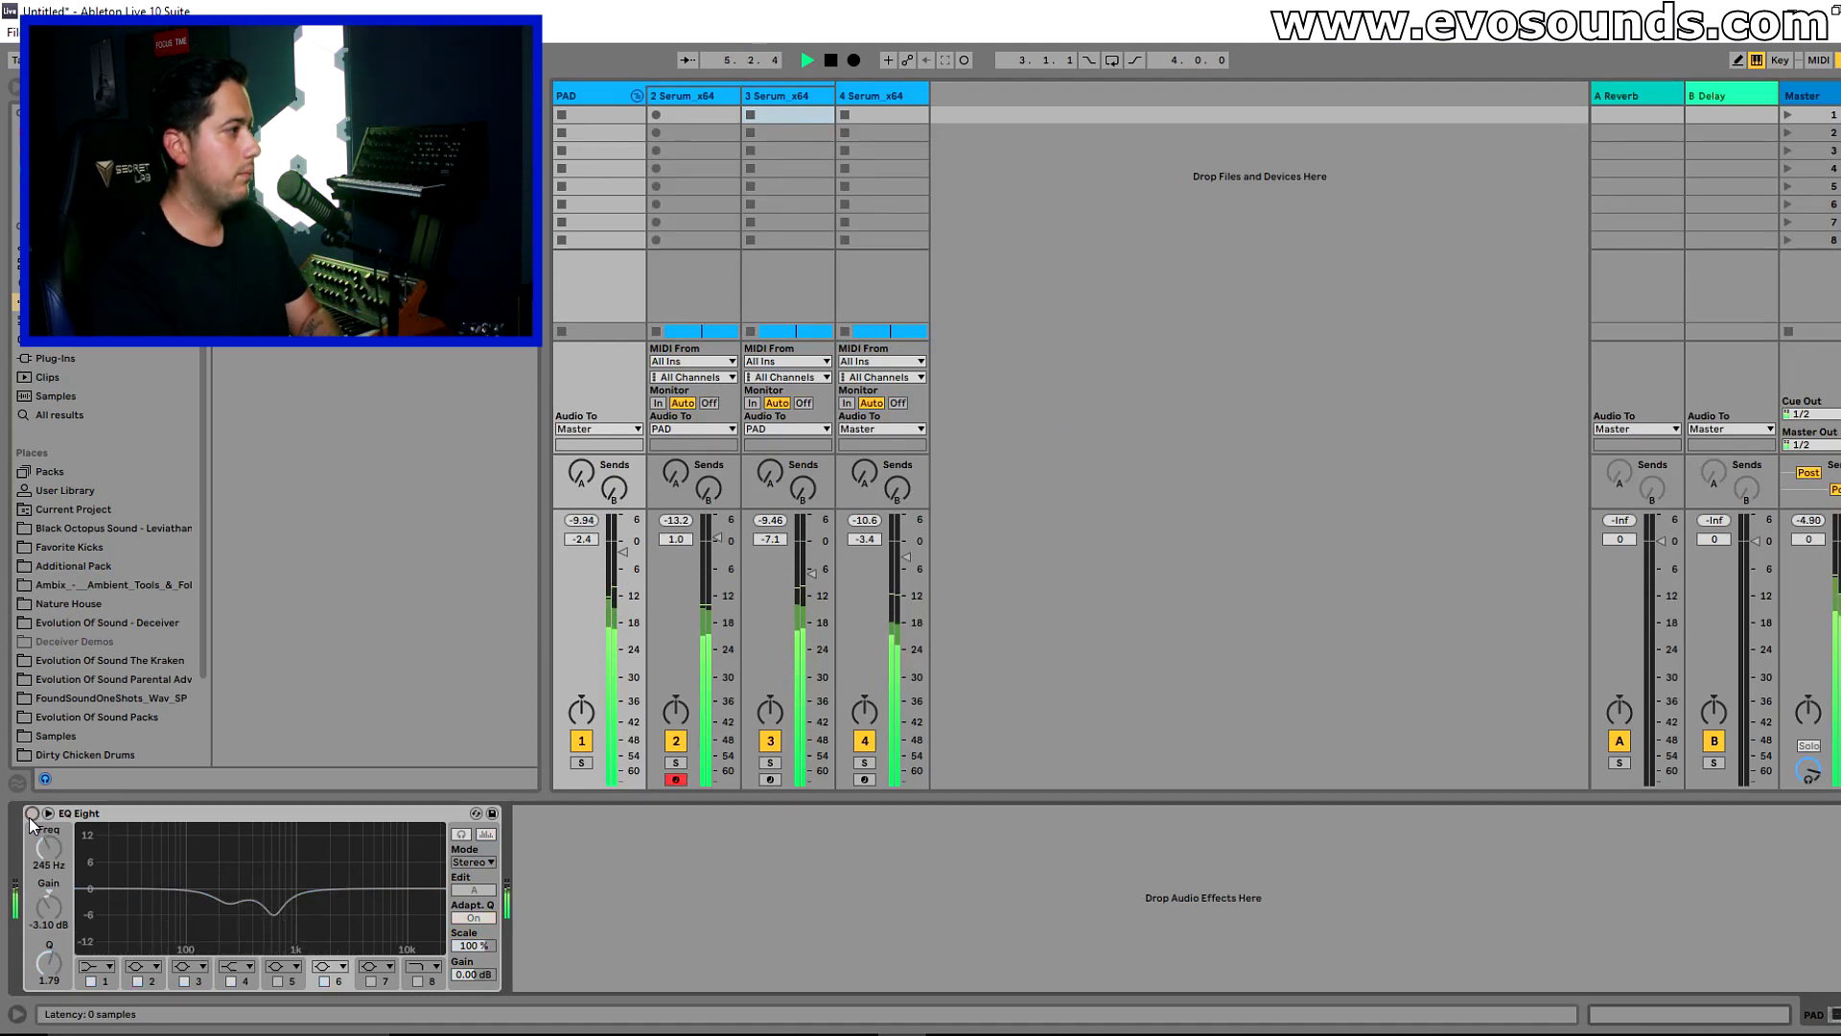
pyautogui.click(32, 814)
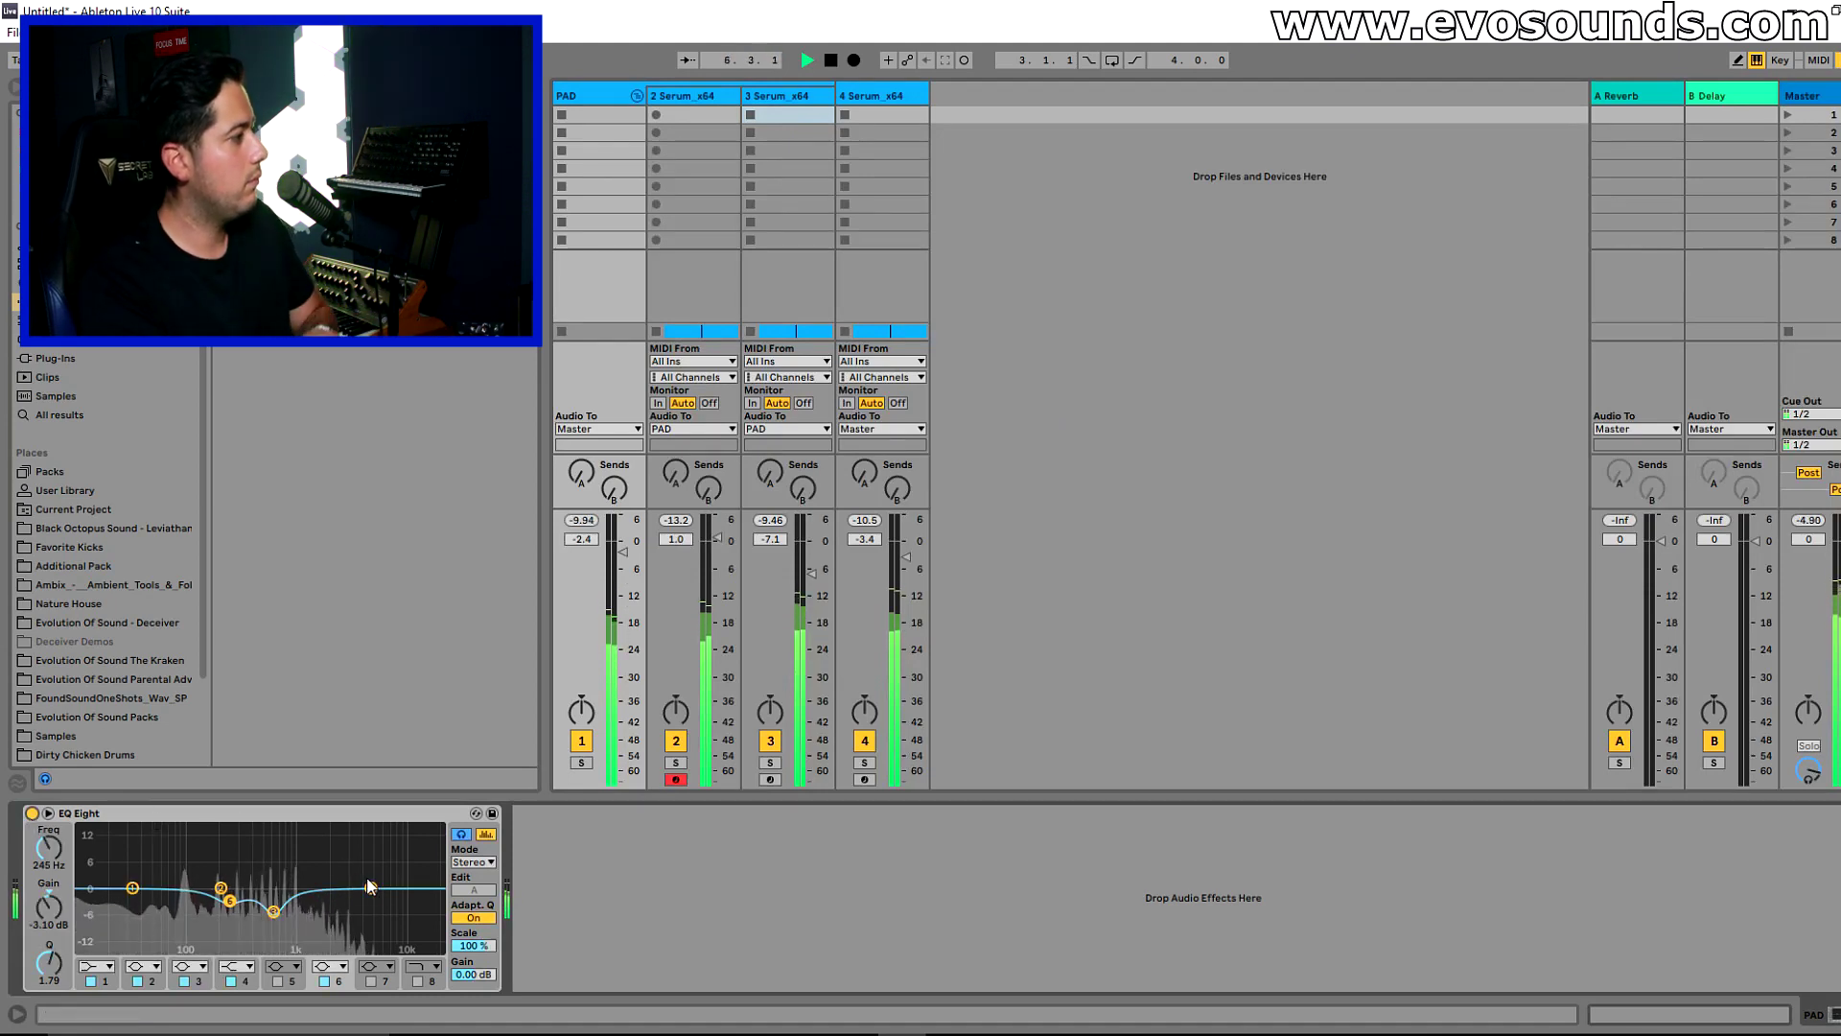
# - Lower the 4 Serum track's volume to -6.0 dB and raise the PAD group's volume to 0.3 dB
pyautogui.moveTo(906, 556); pyautogui.dragTo(906, 568)
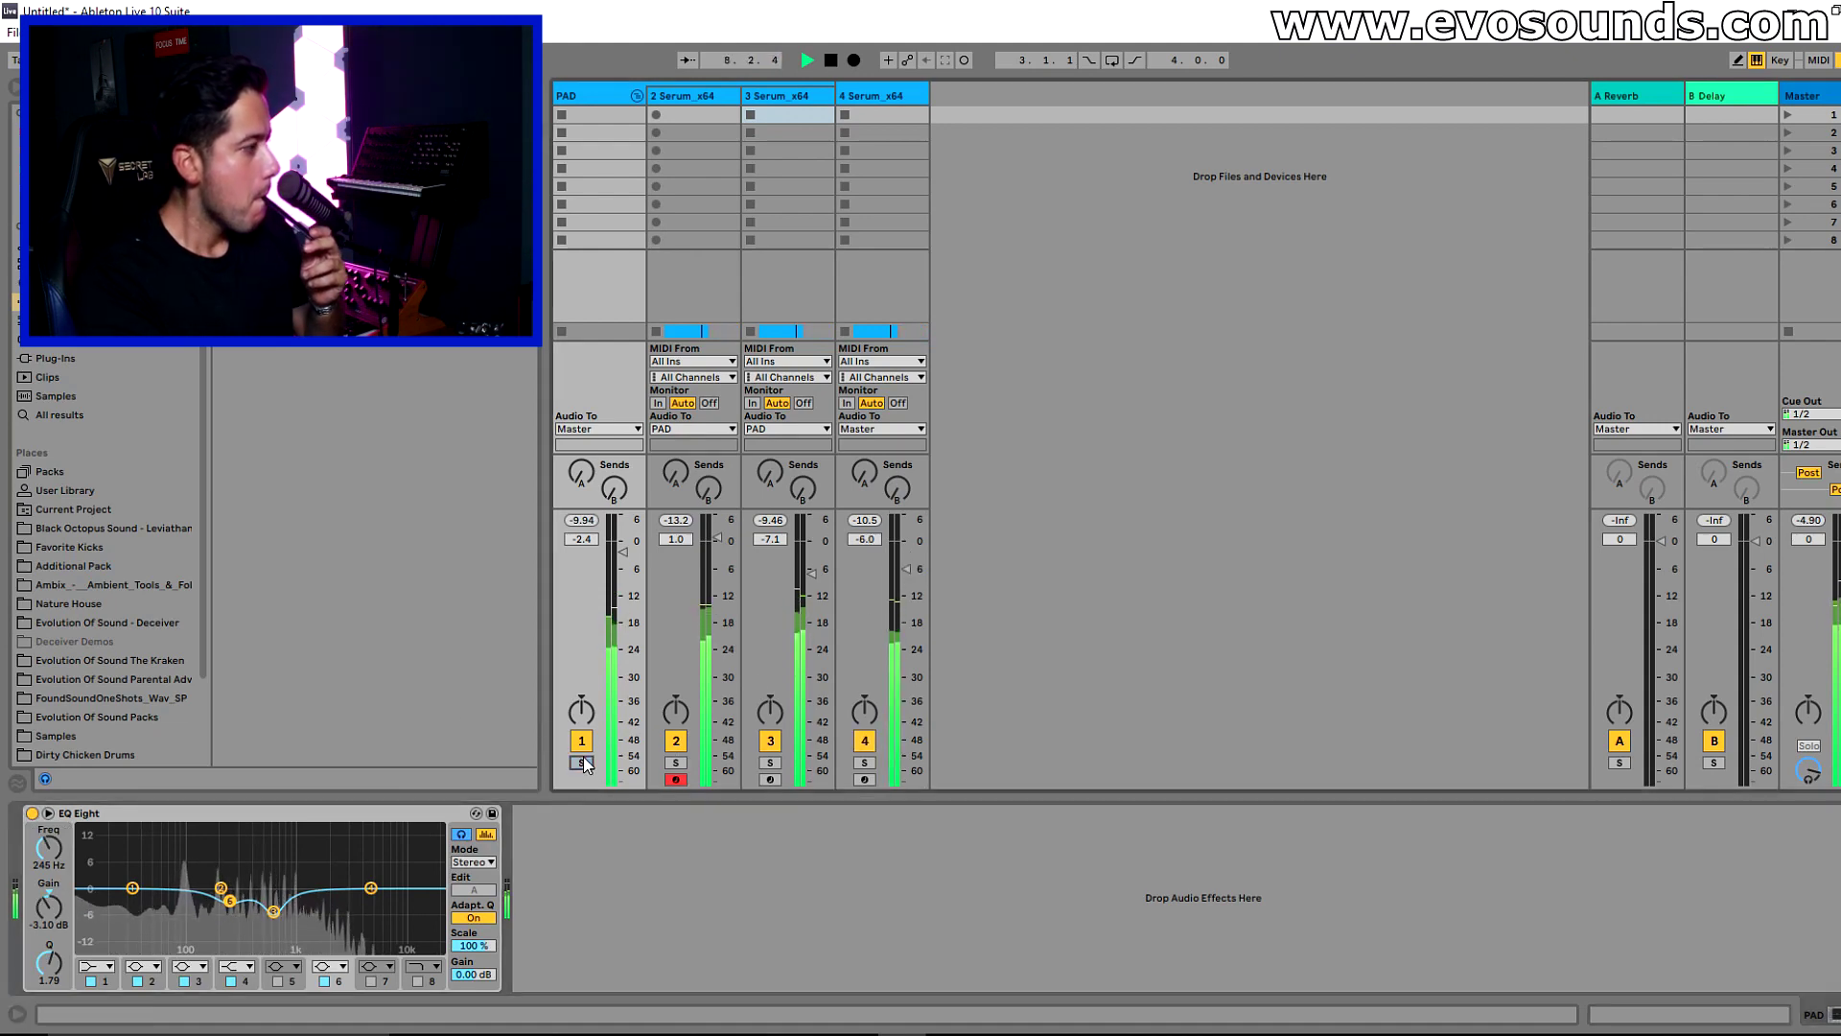
pyautogui.moveTo(622, 553); pyautogui.dragTo(622, 540)
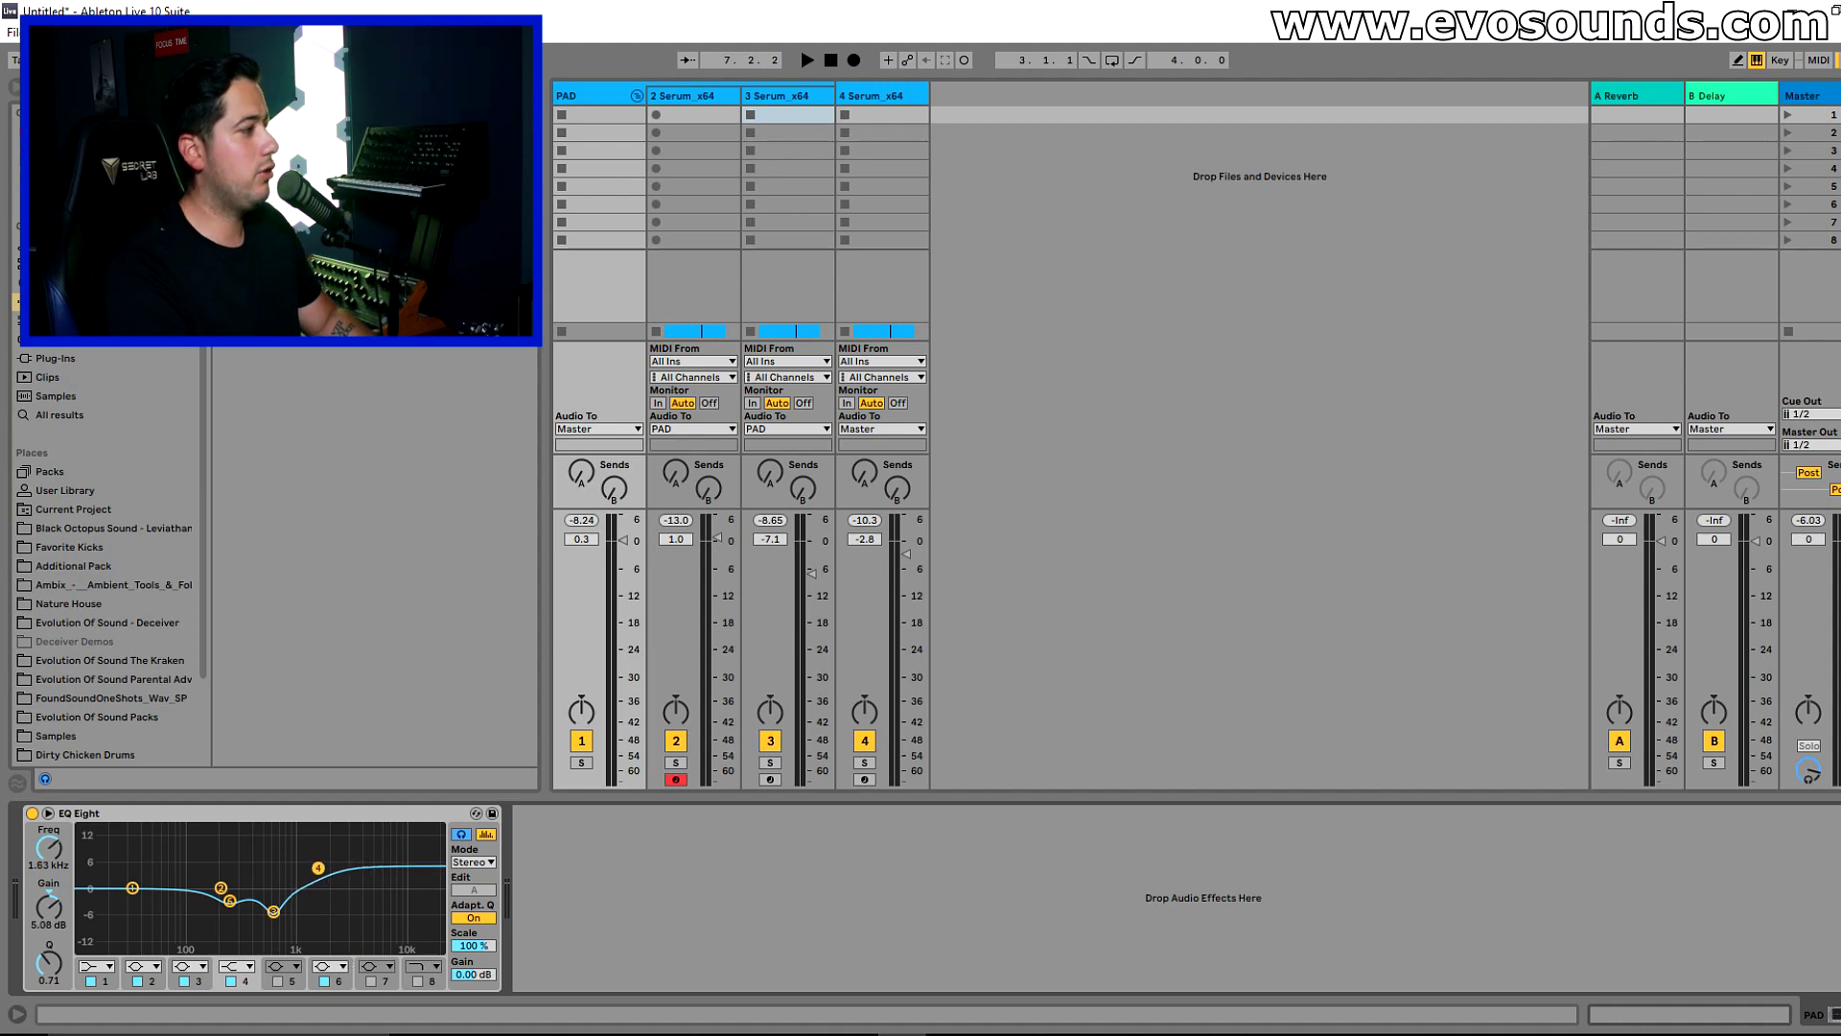
# - Set the PAD group's EQ band 4 shelf to 4.83 dB at 1.56 kHz and compare the EQ Eight on and off
pyautogui.press('space')
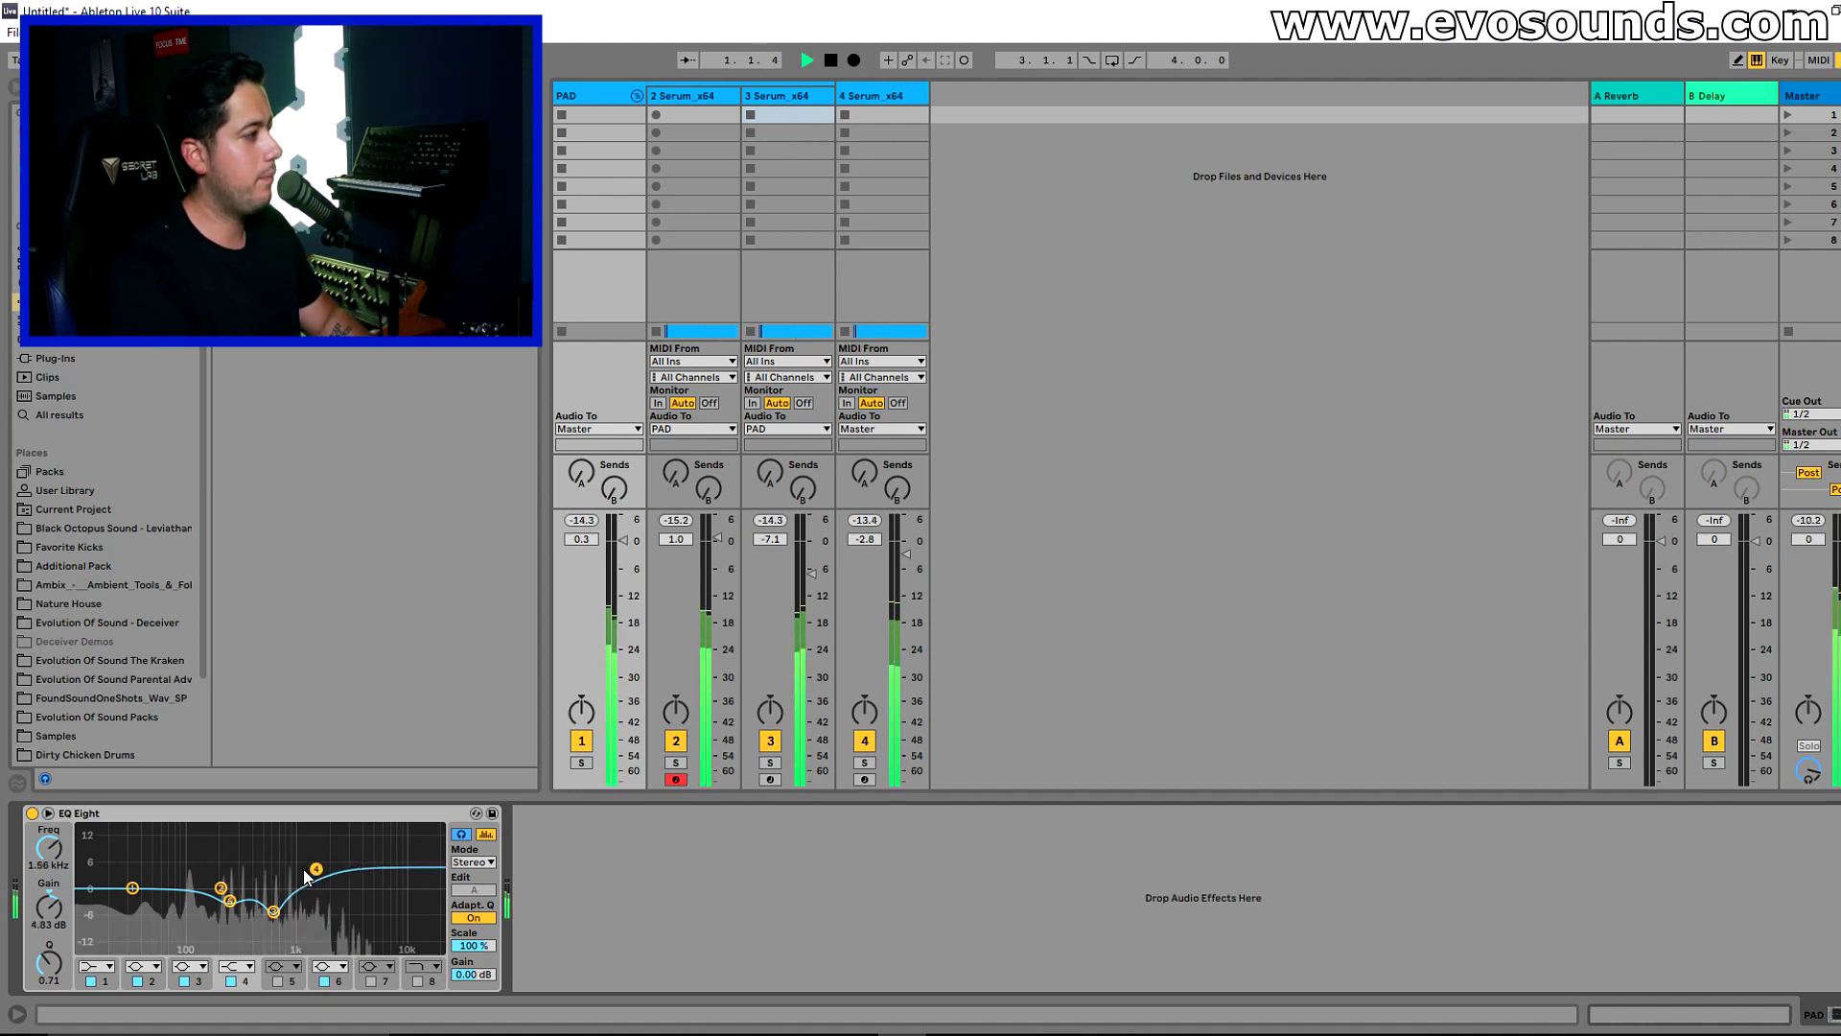
pyautogui.click(32, 814)
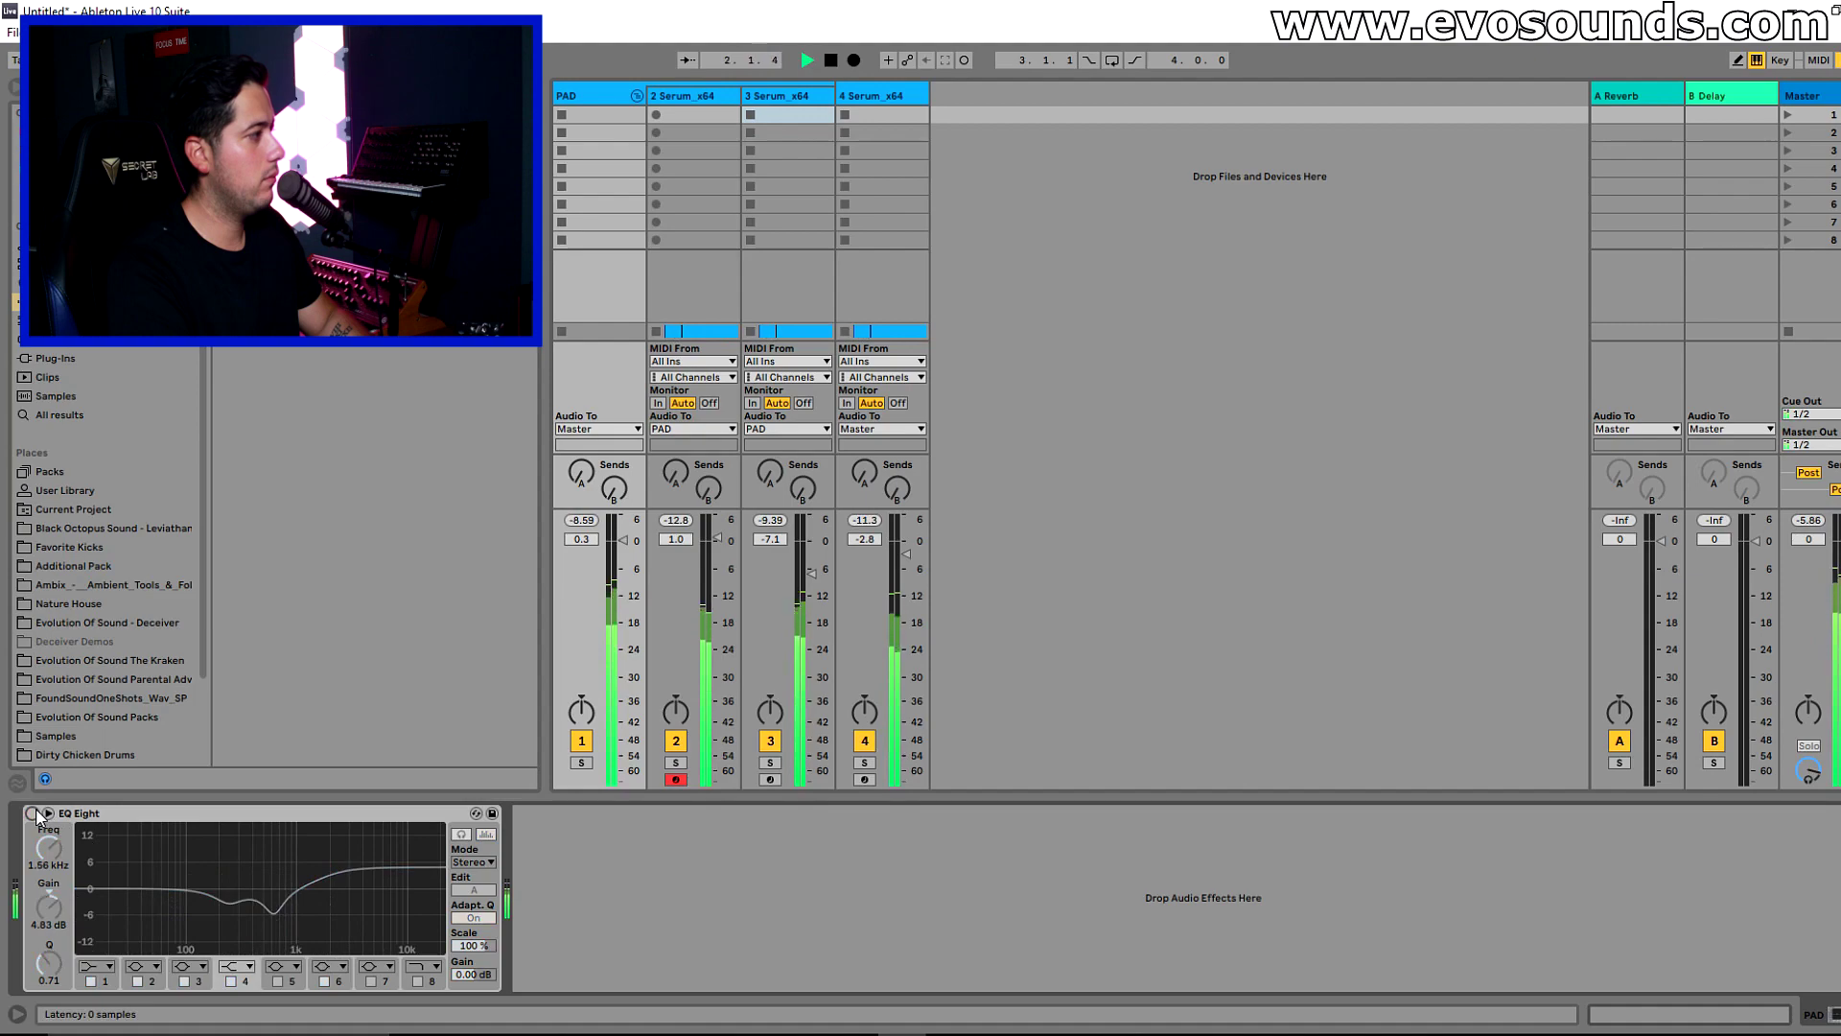
pyautogui.click(33, 813)
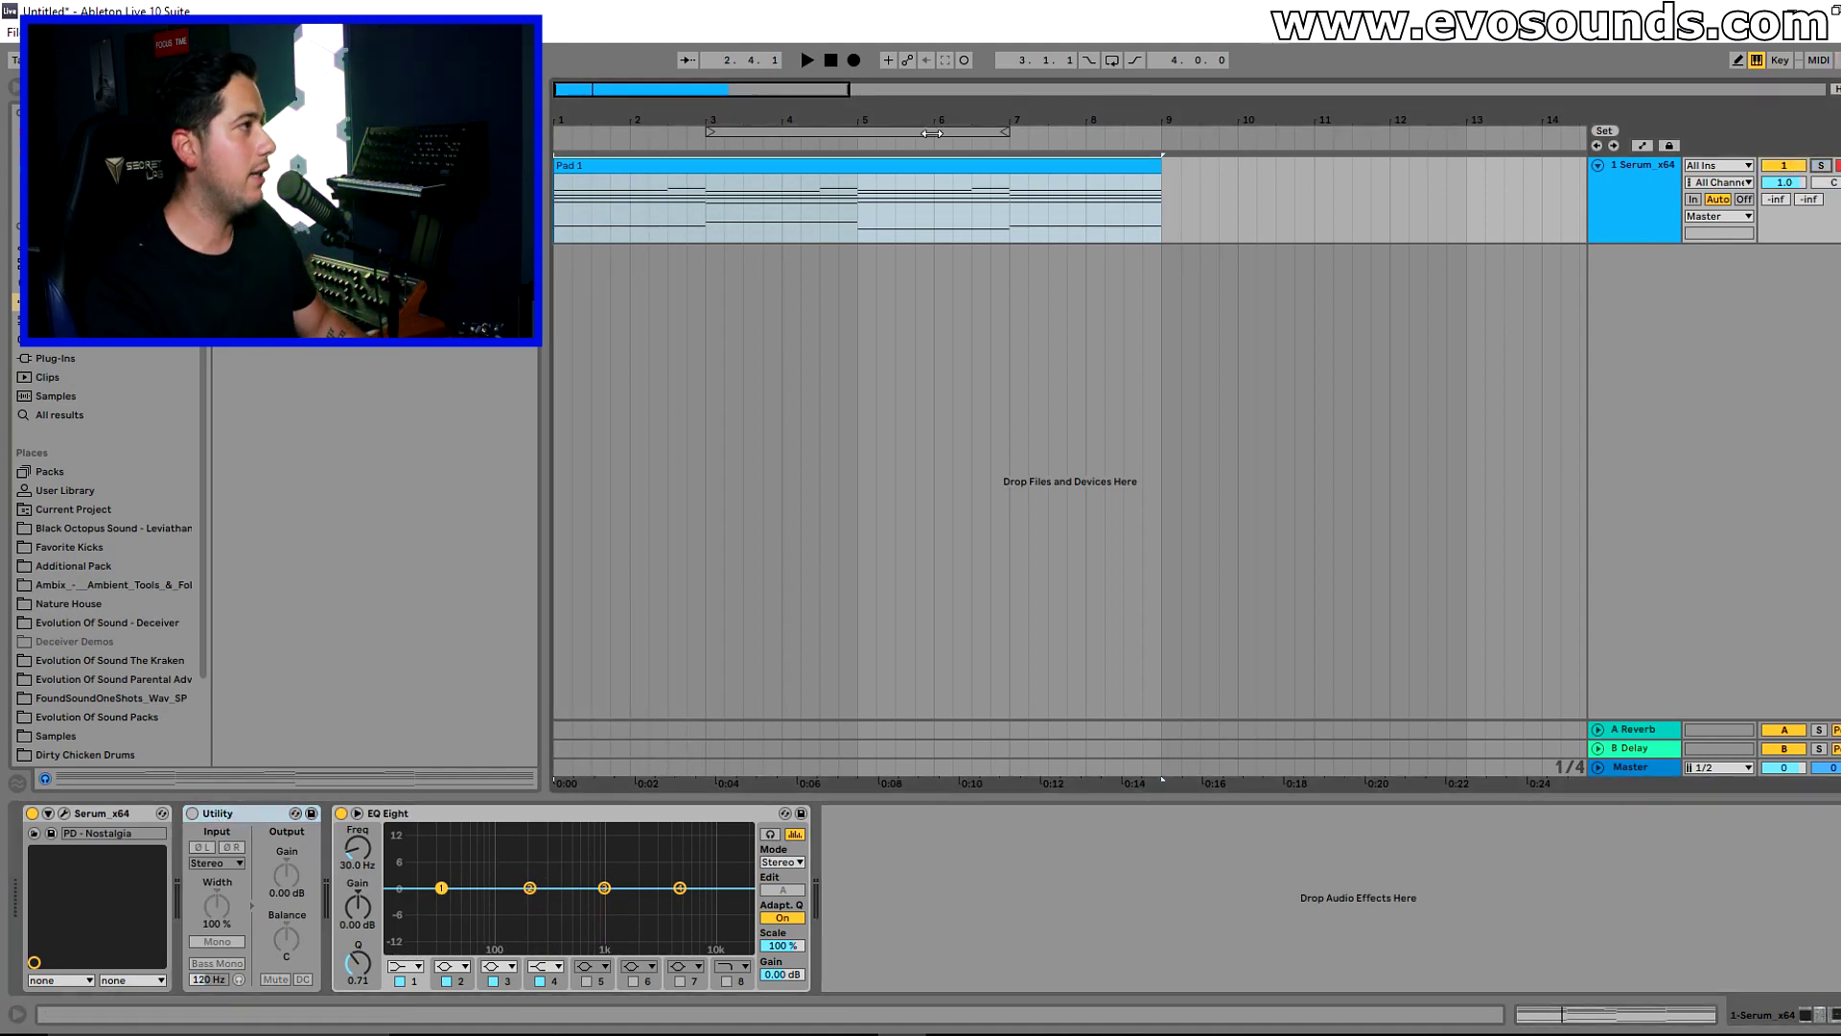
# - Enable the Utility on the single Serum track and turn on Bass Mono at 120 Hz during playback
pyautogui.click(881, 158)
pyautogui.press('space')
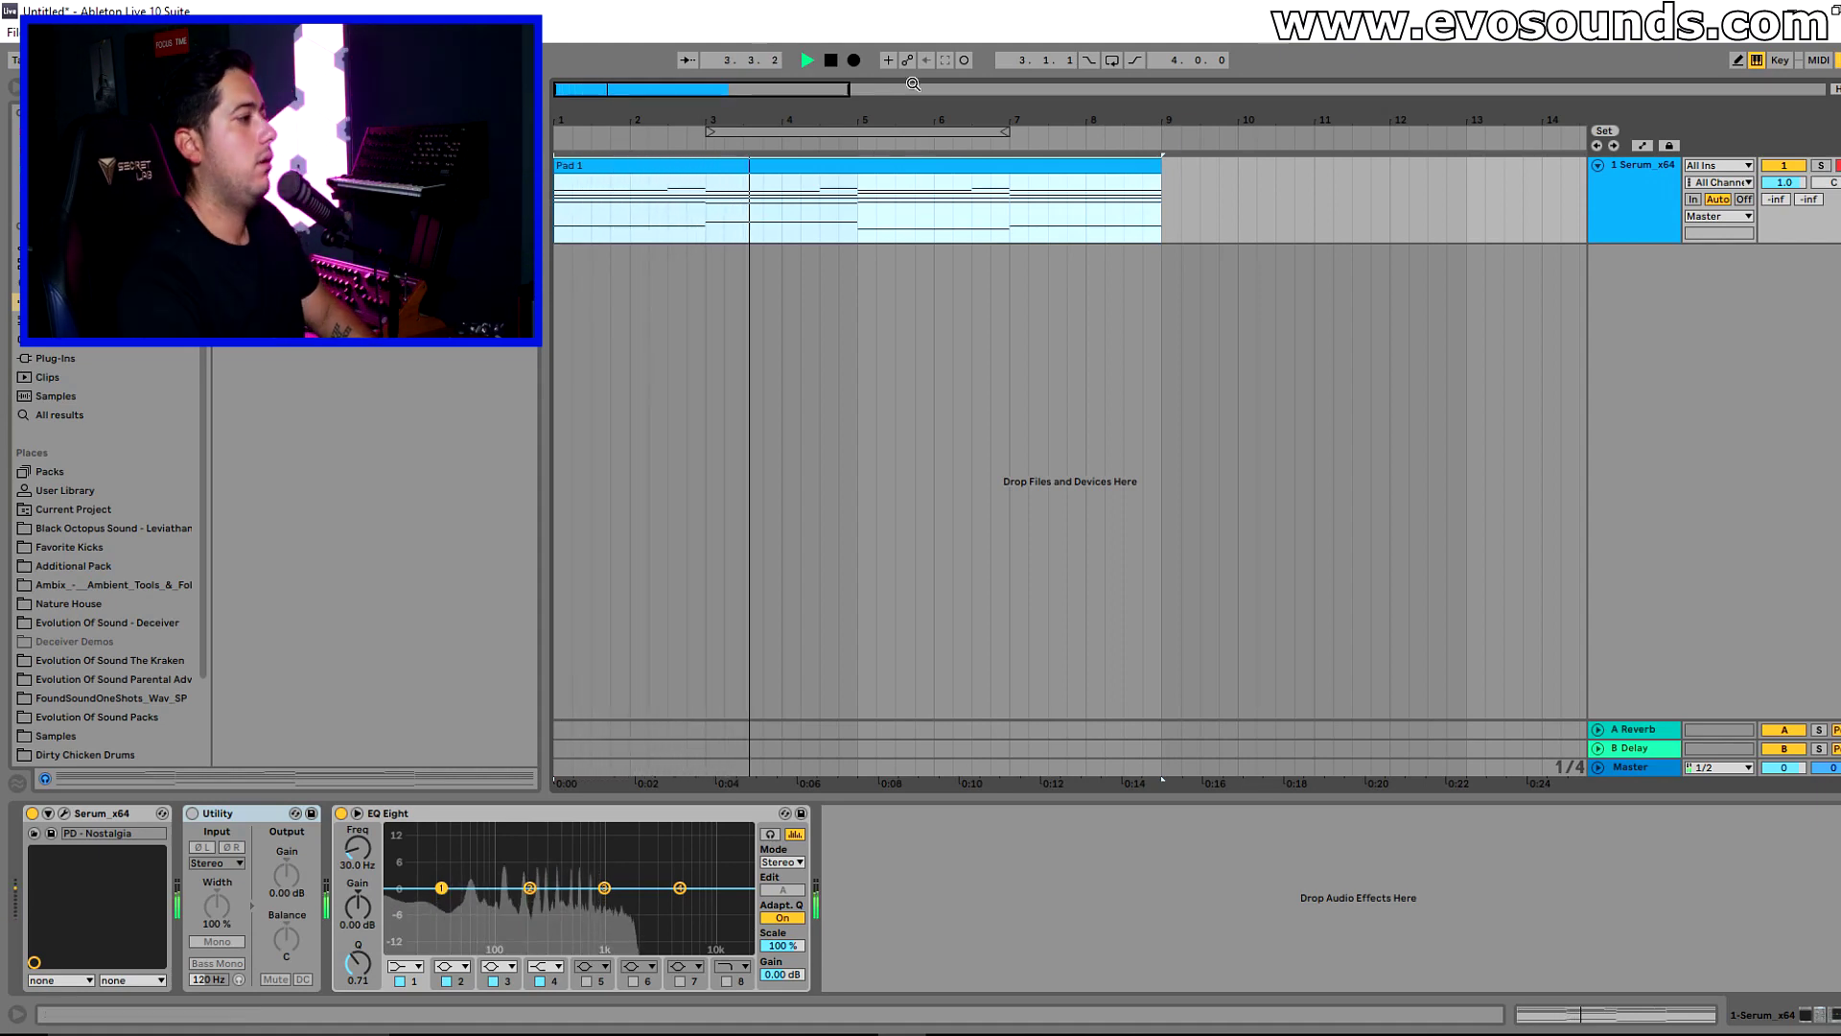
pyautogui.click(193, 813)
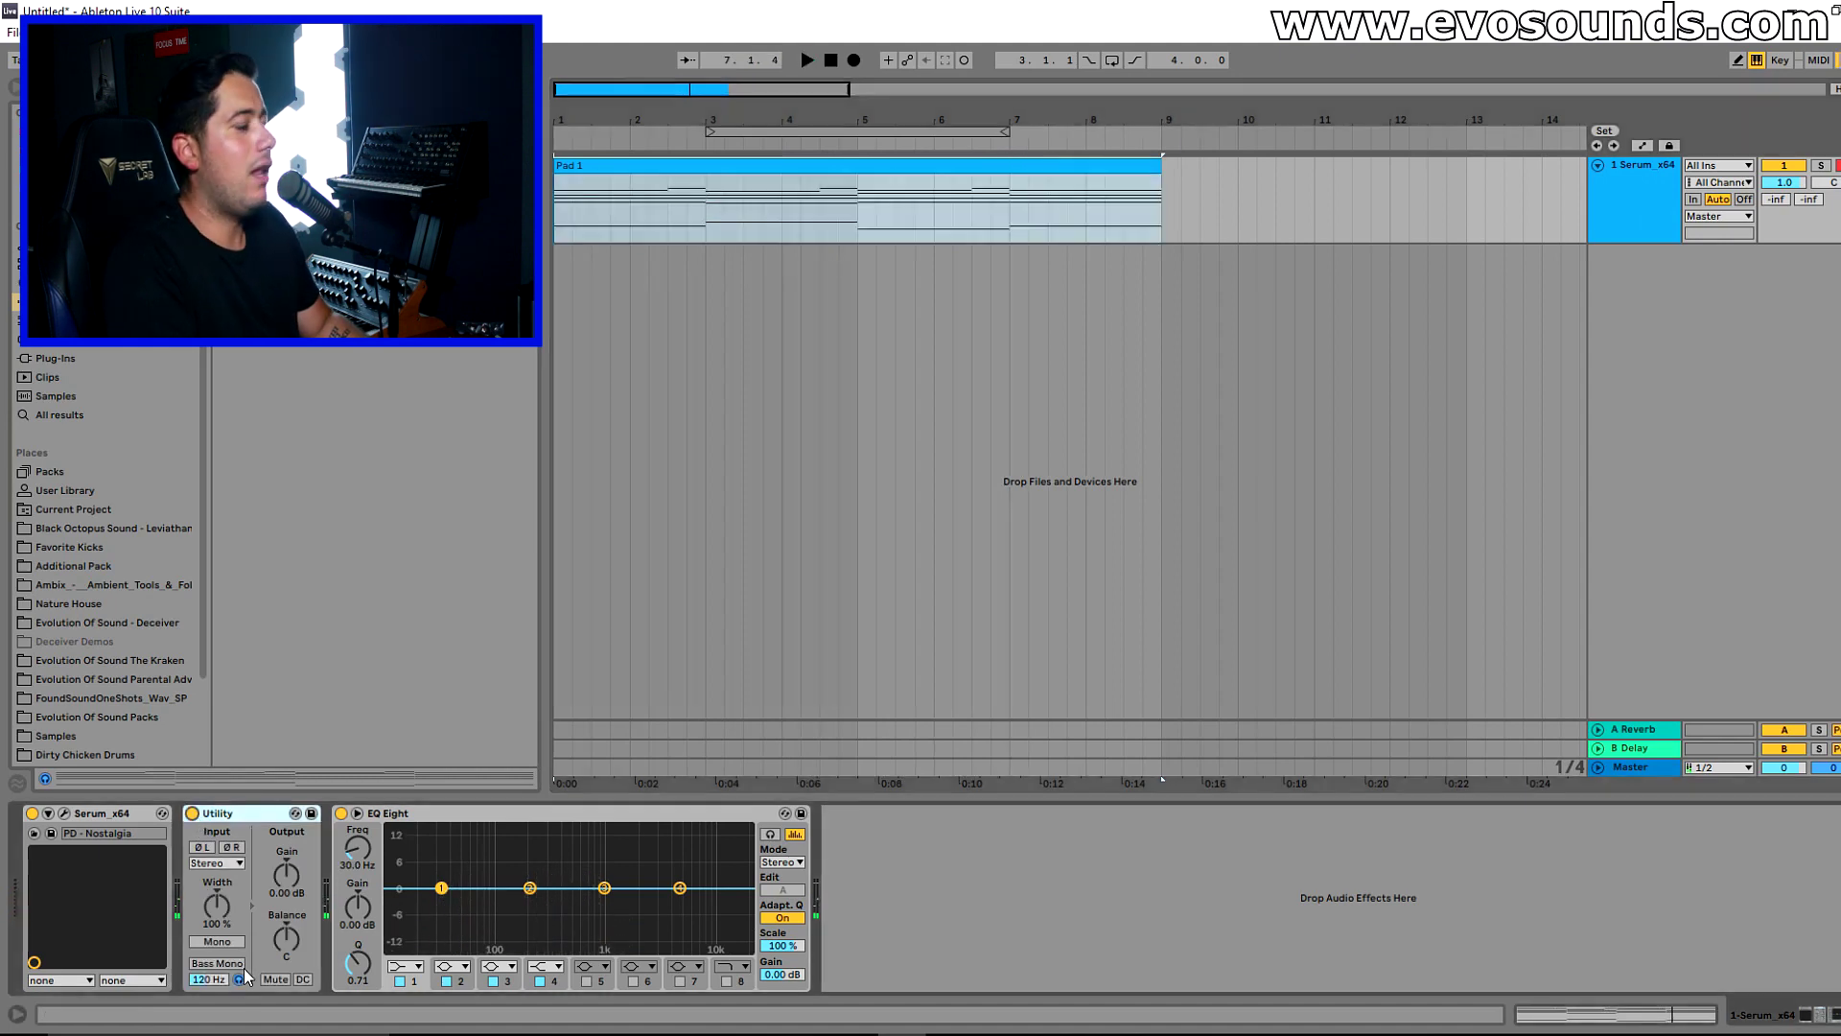
pyautogui.press('space')
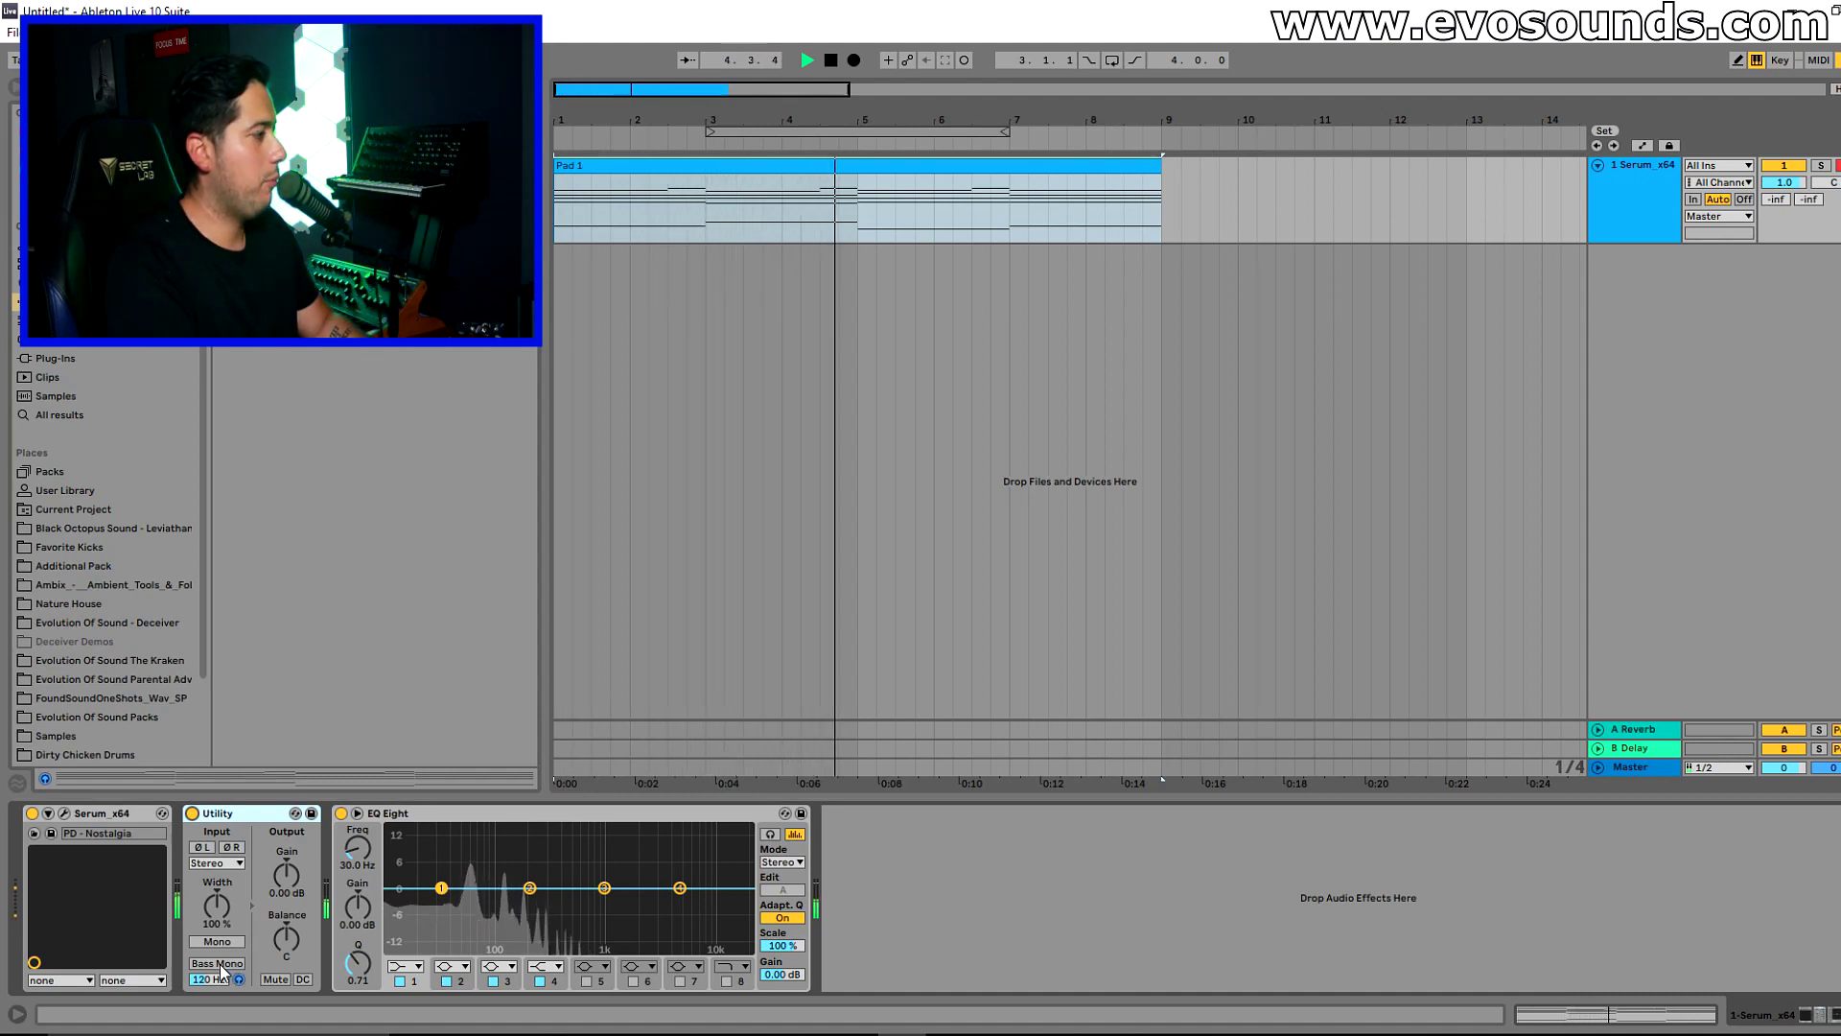
pyautogui.click(219, 963)
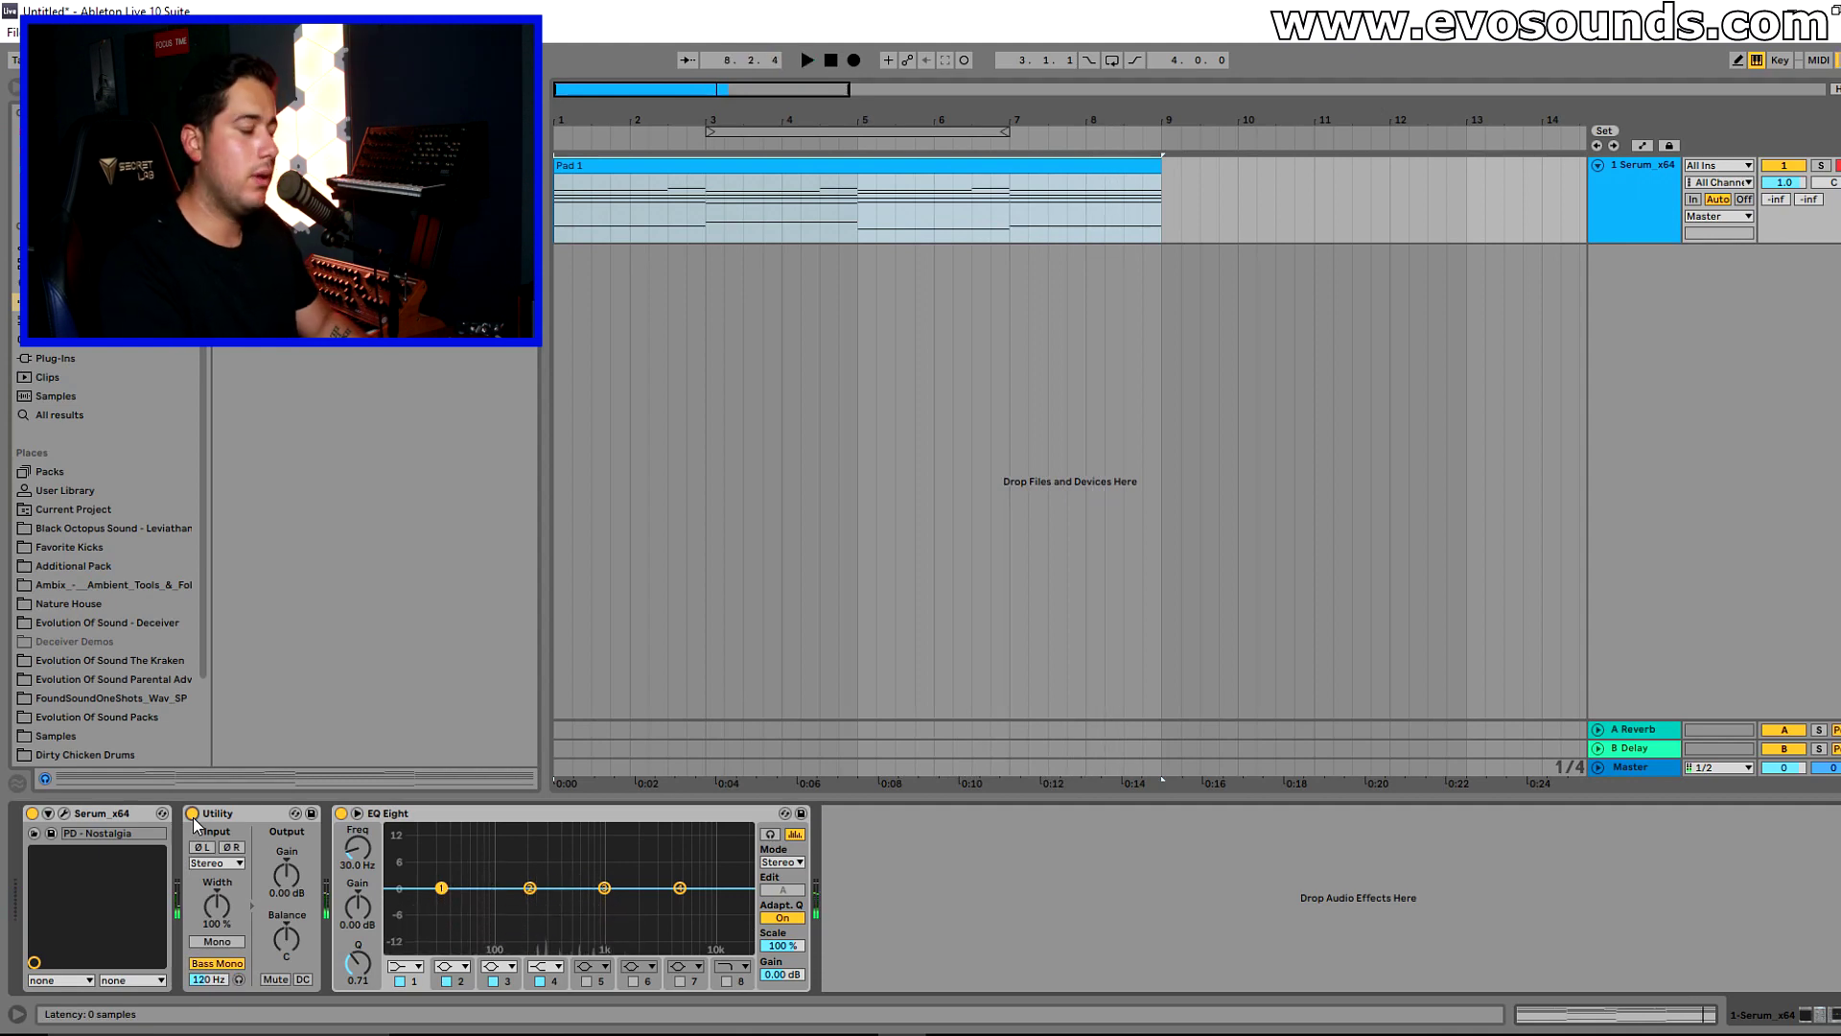
# - Play the Pad 1 clip and compare the sound with the Utility's Bass Mono on and bypassed
pyautogui.click(624, 167)
pyautogui.press('space')
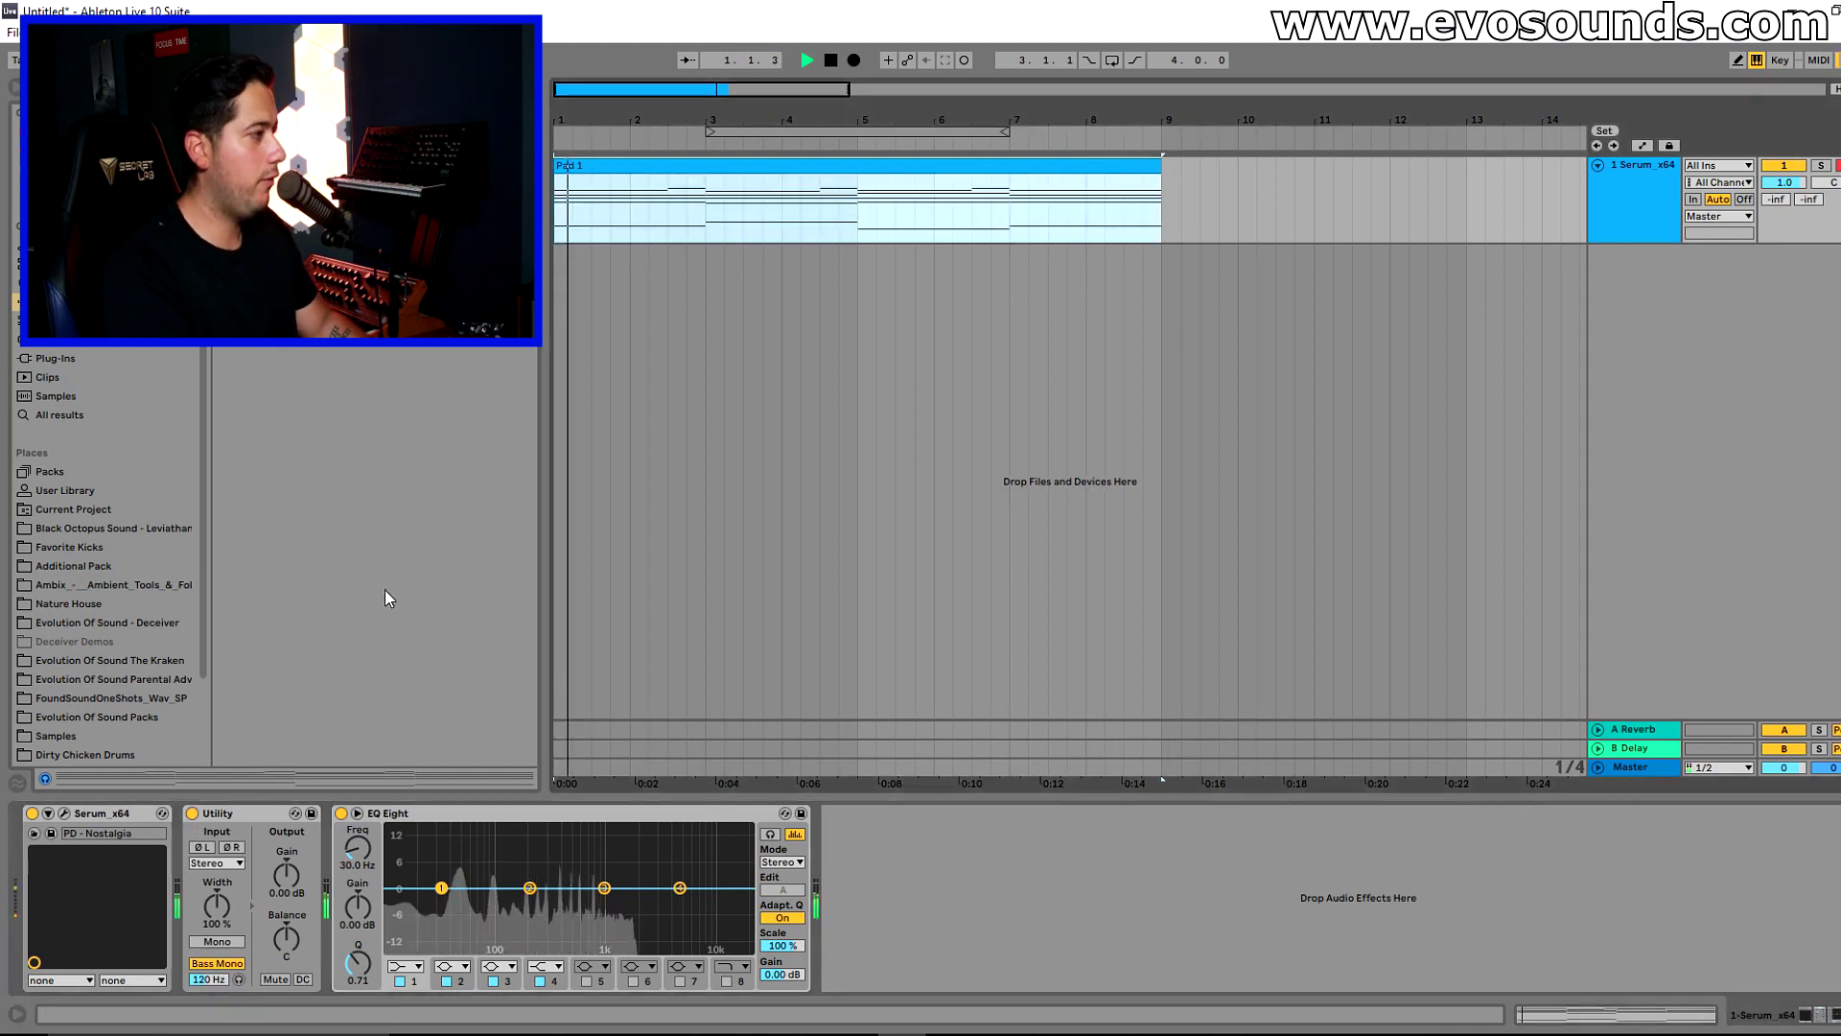
pyautogui.click(193, 814)
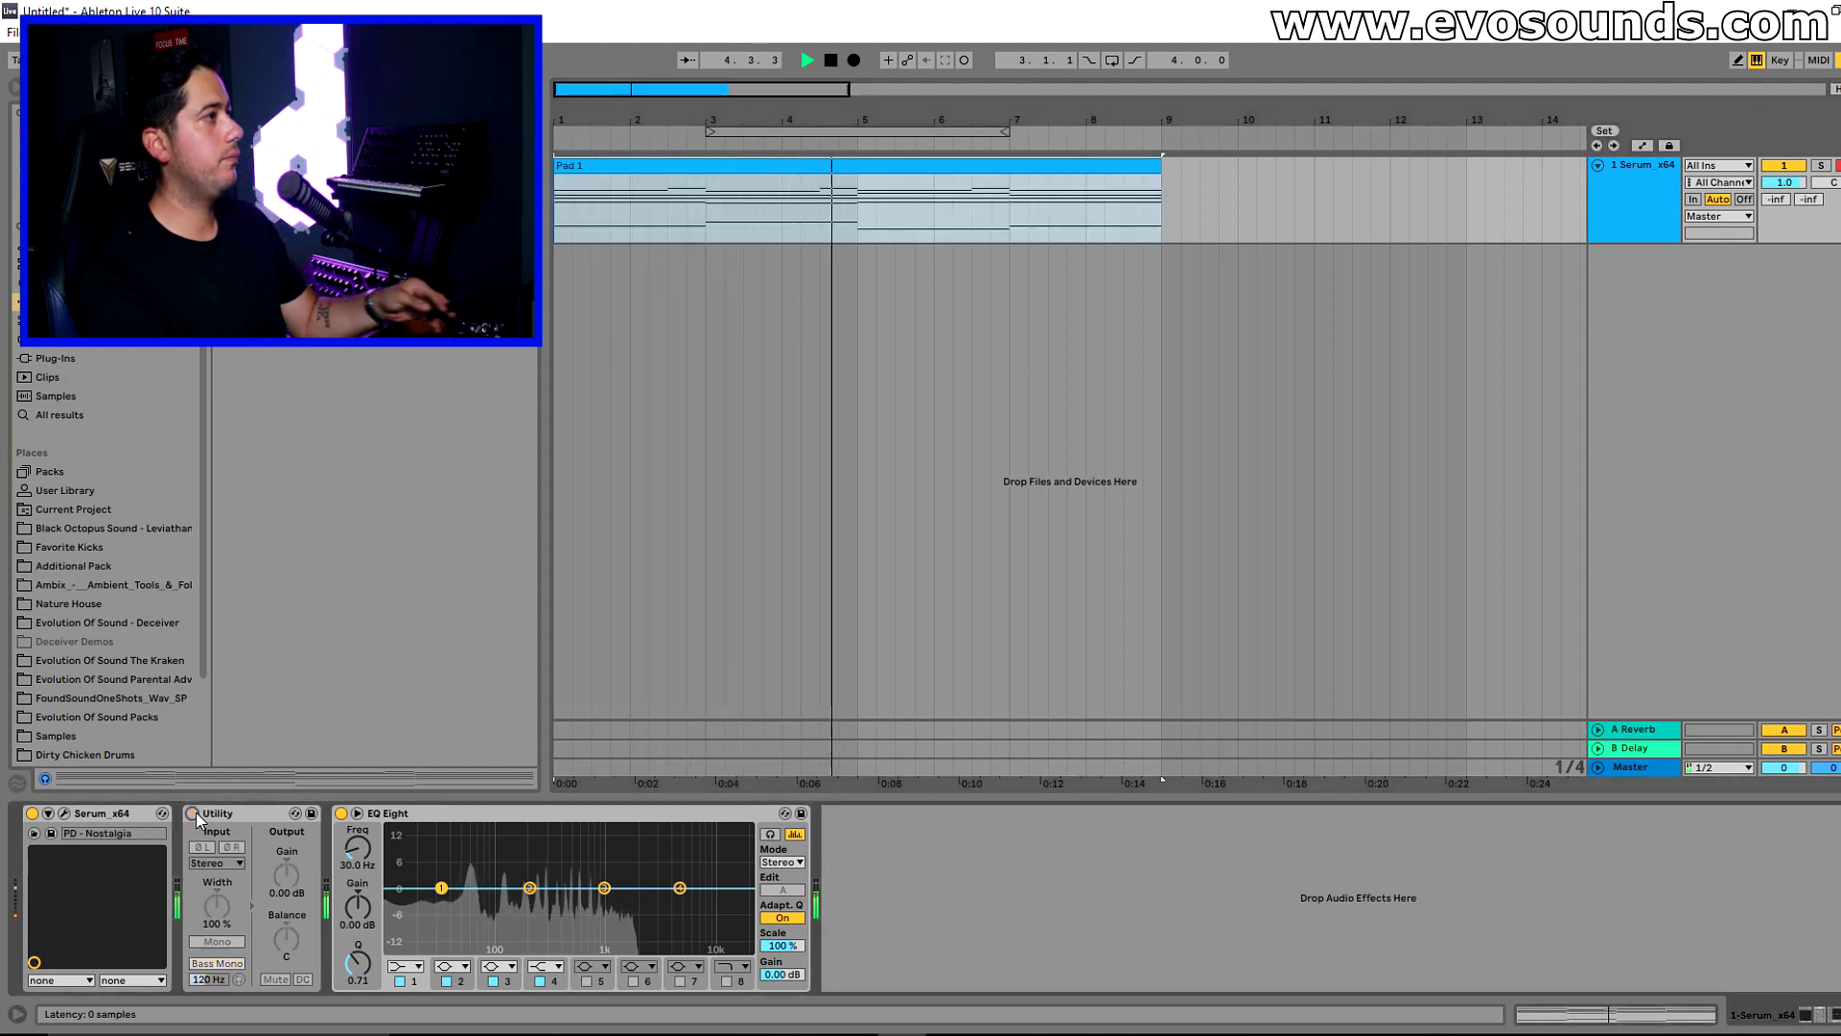
pyautogui.click(192, 814)
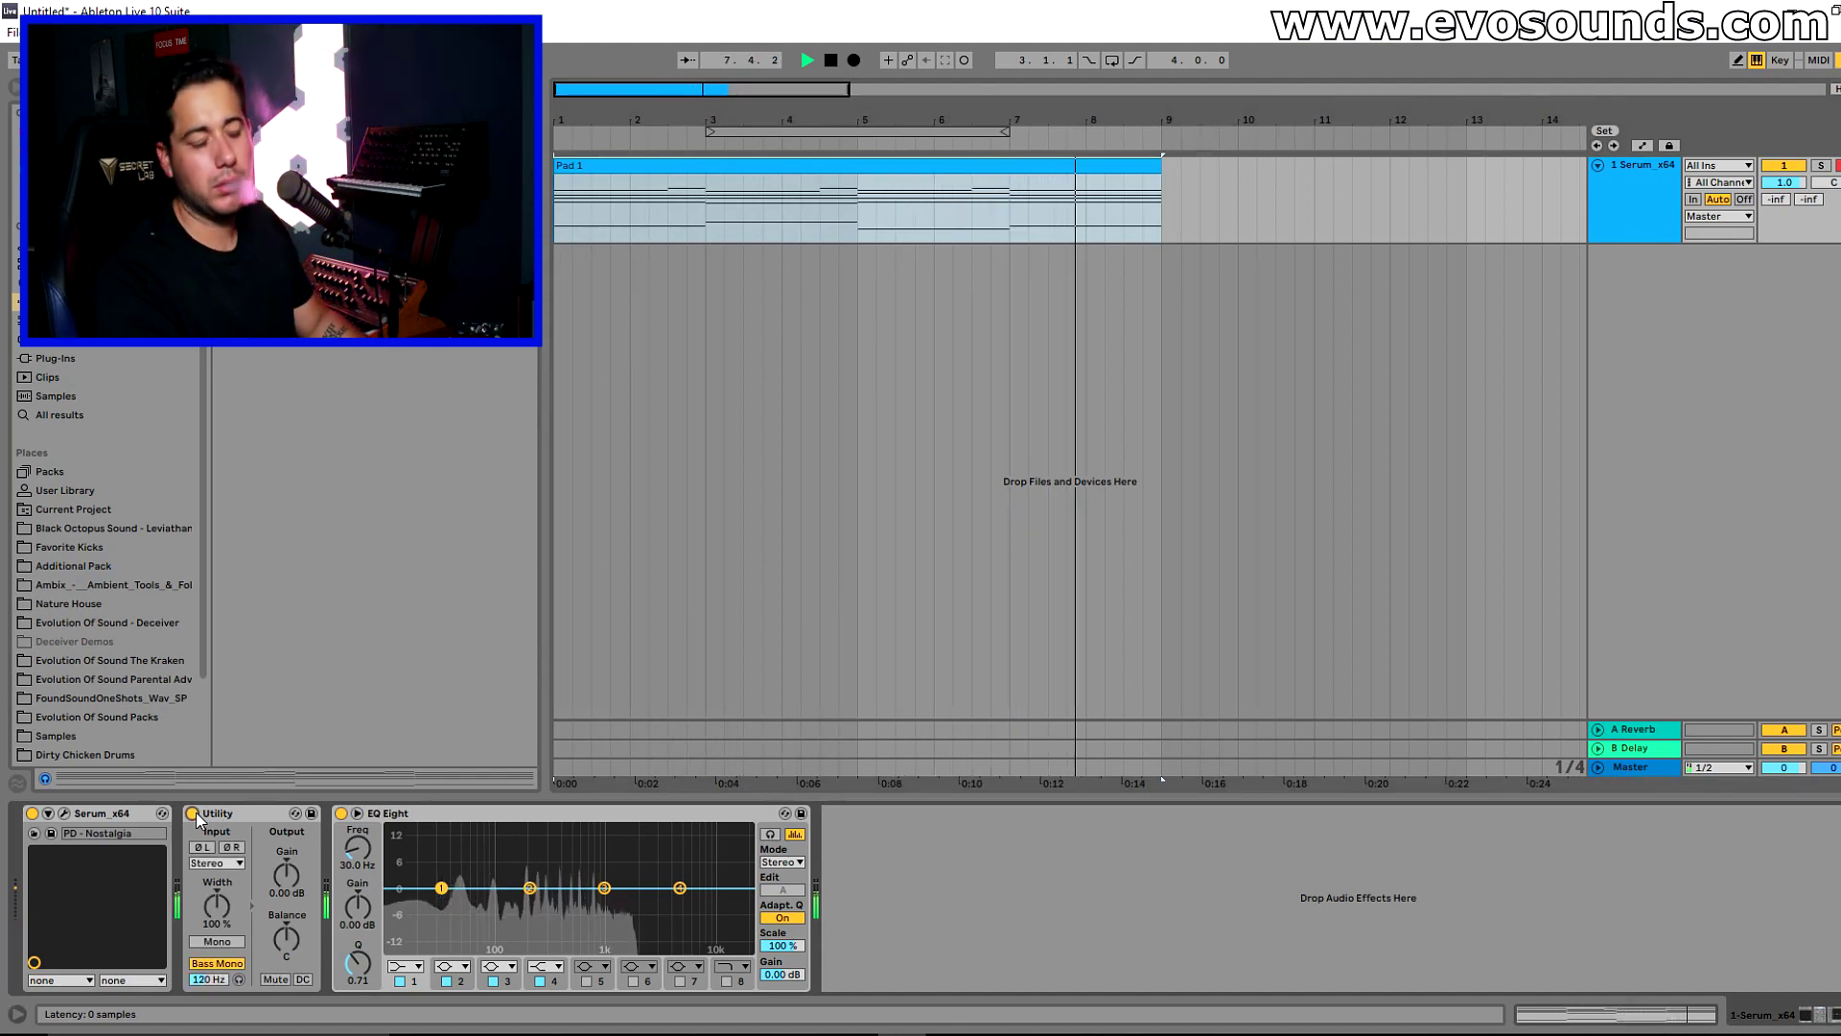
pyautogui.press('space')
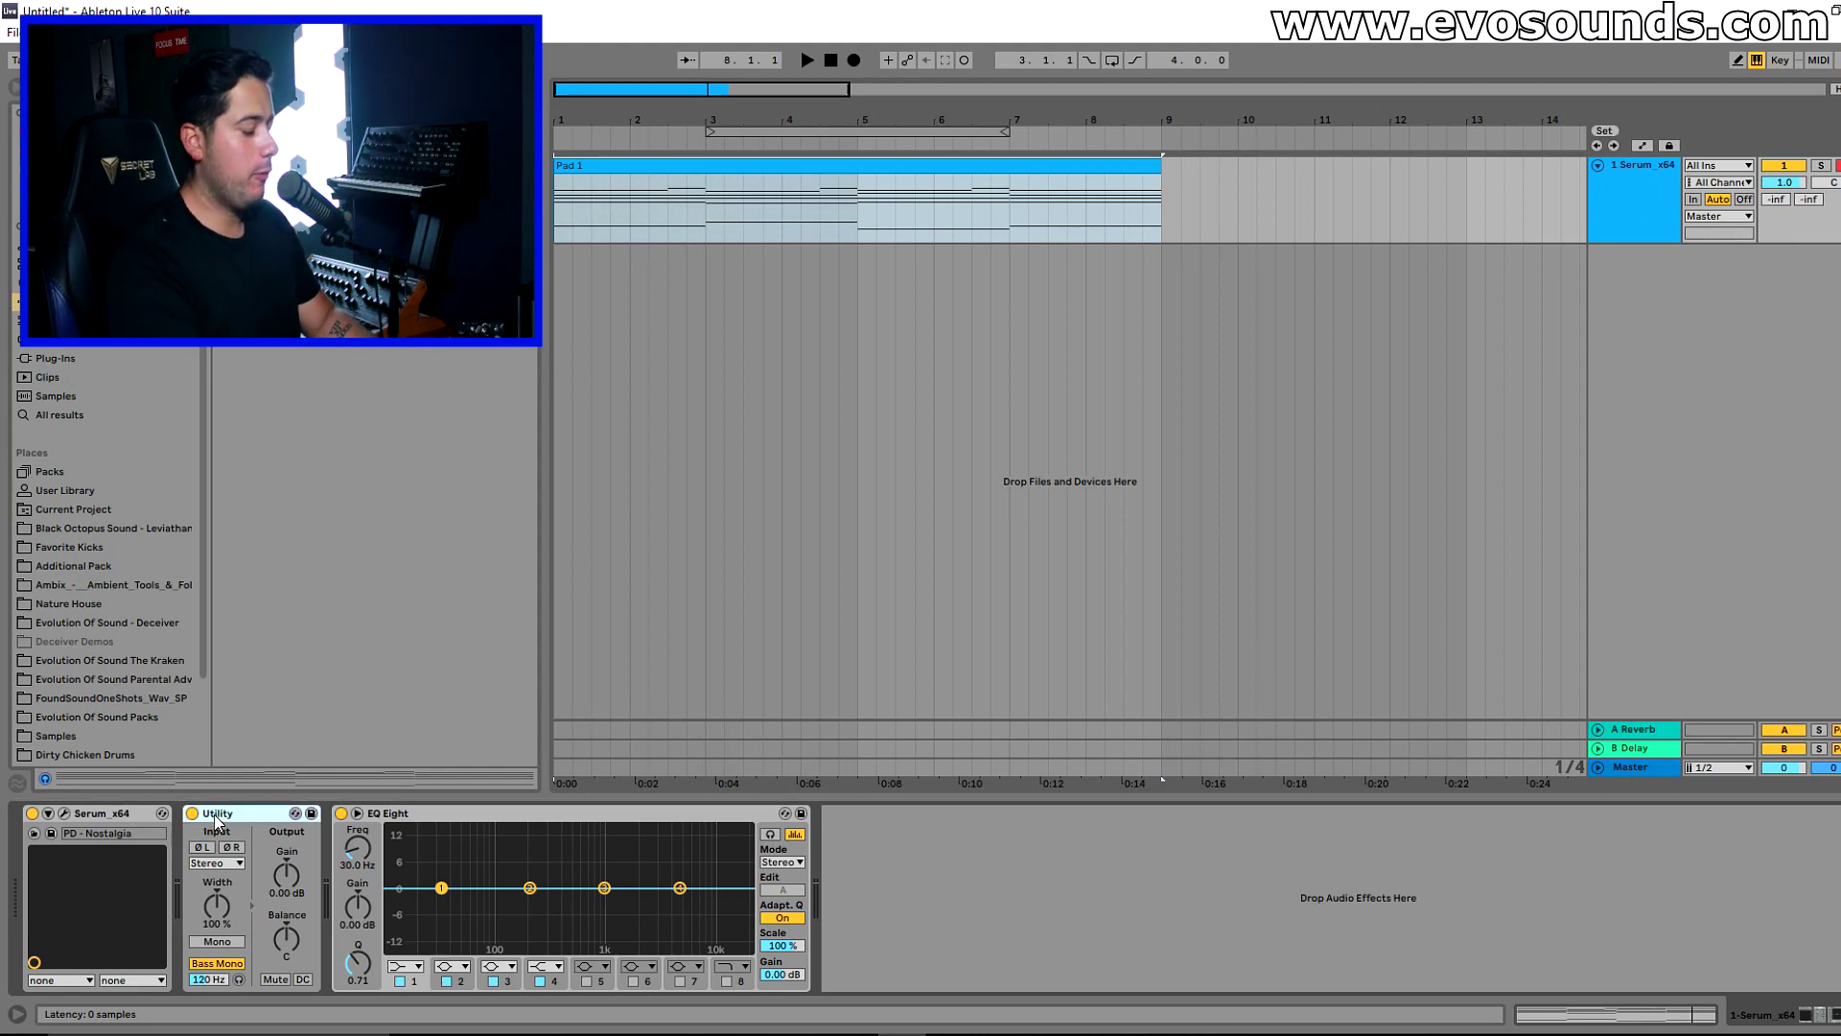
# - Delete the Utility and load the AnjunaDeep preset PD - Heaven Is Where The Heart in Serum
pyautogui.press('Delete')
pyautogui.click(65, 813)
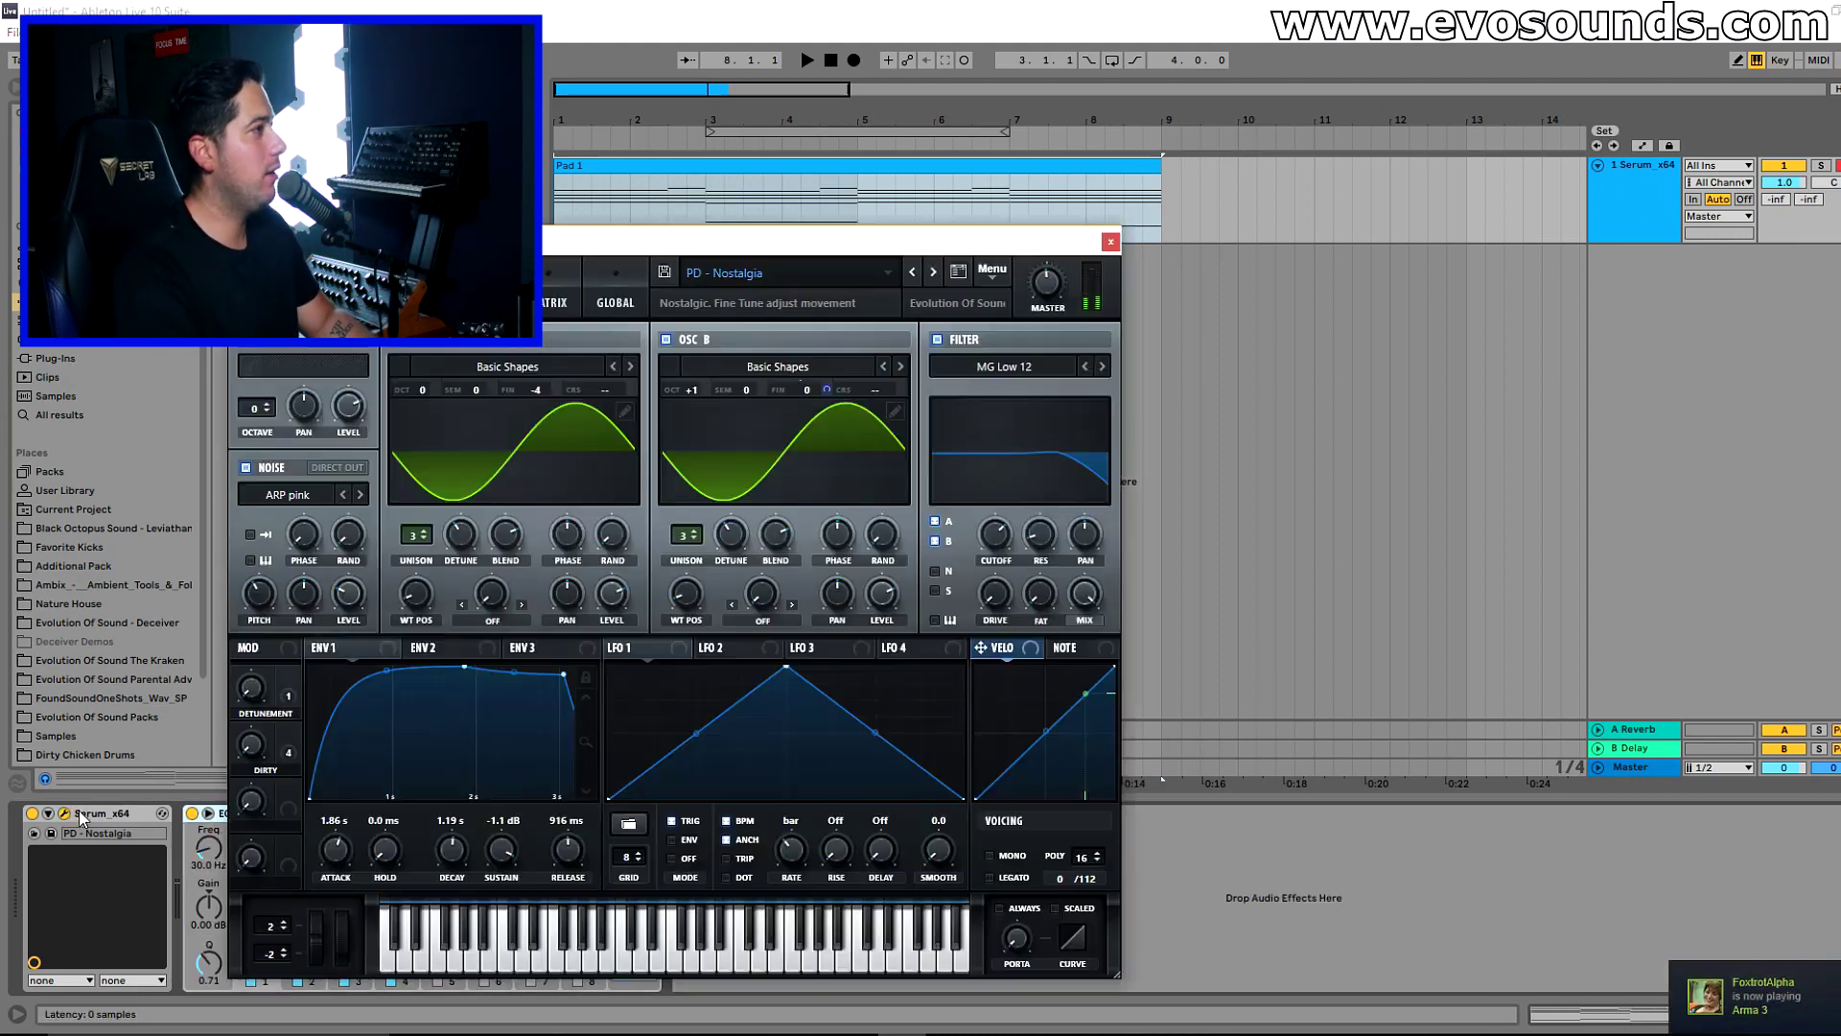
pyautogui.click(886, 270)
pyautogui.moveTo(872, 301)
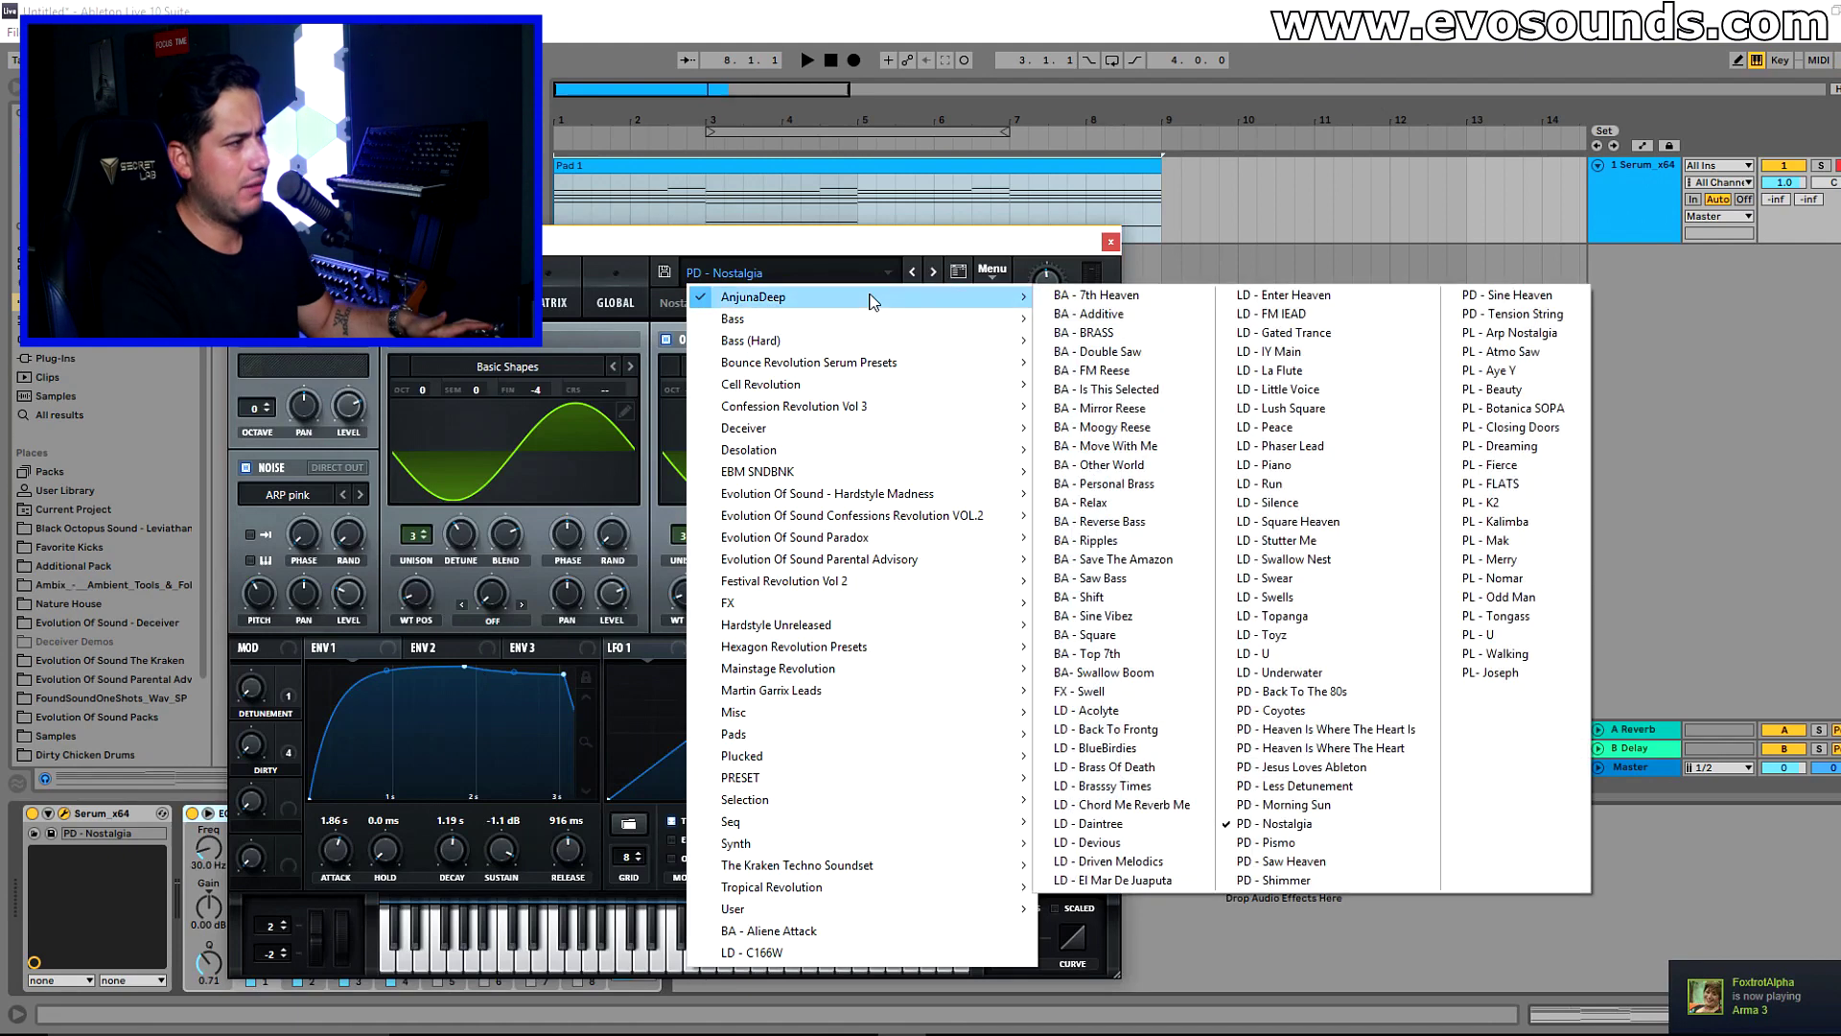
pyautogui.click(1333, 748)
pyautogui.press('space')
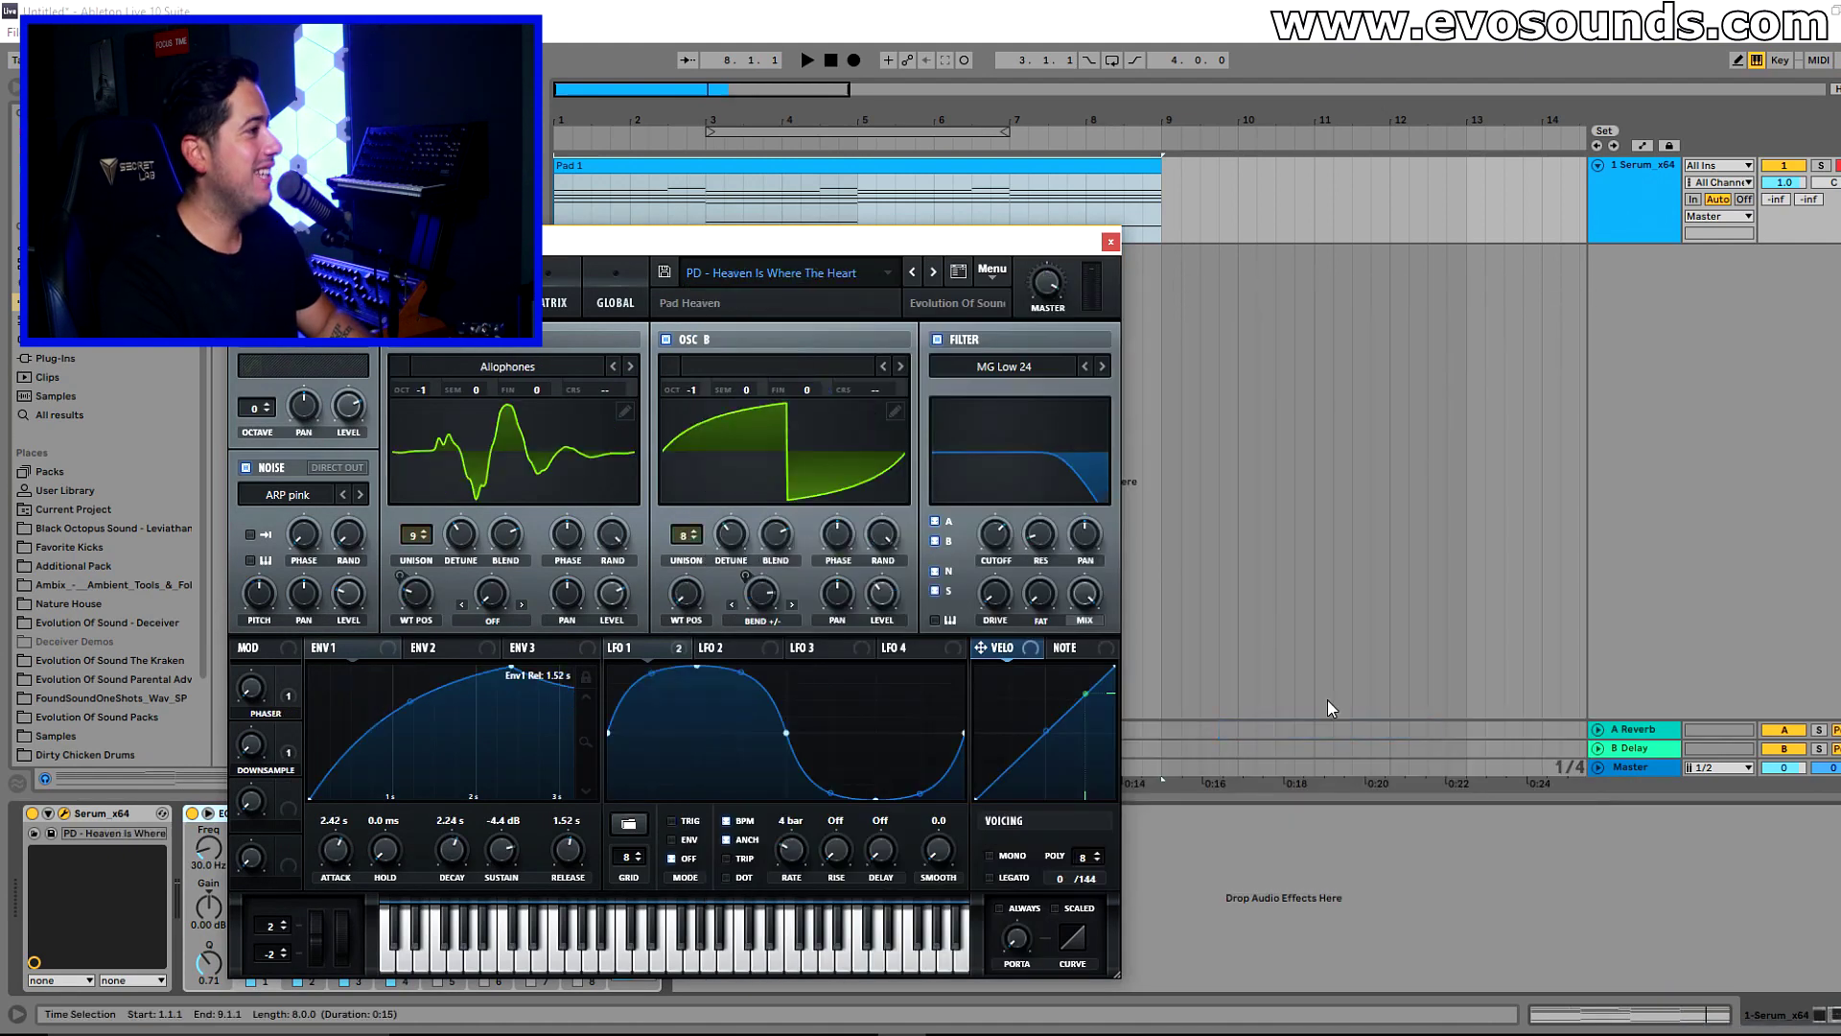
pyautogui.click(1110, 240)
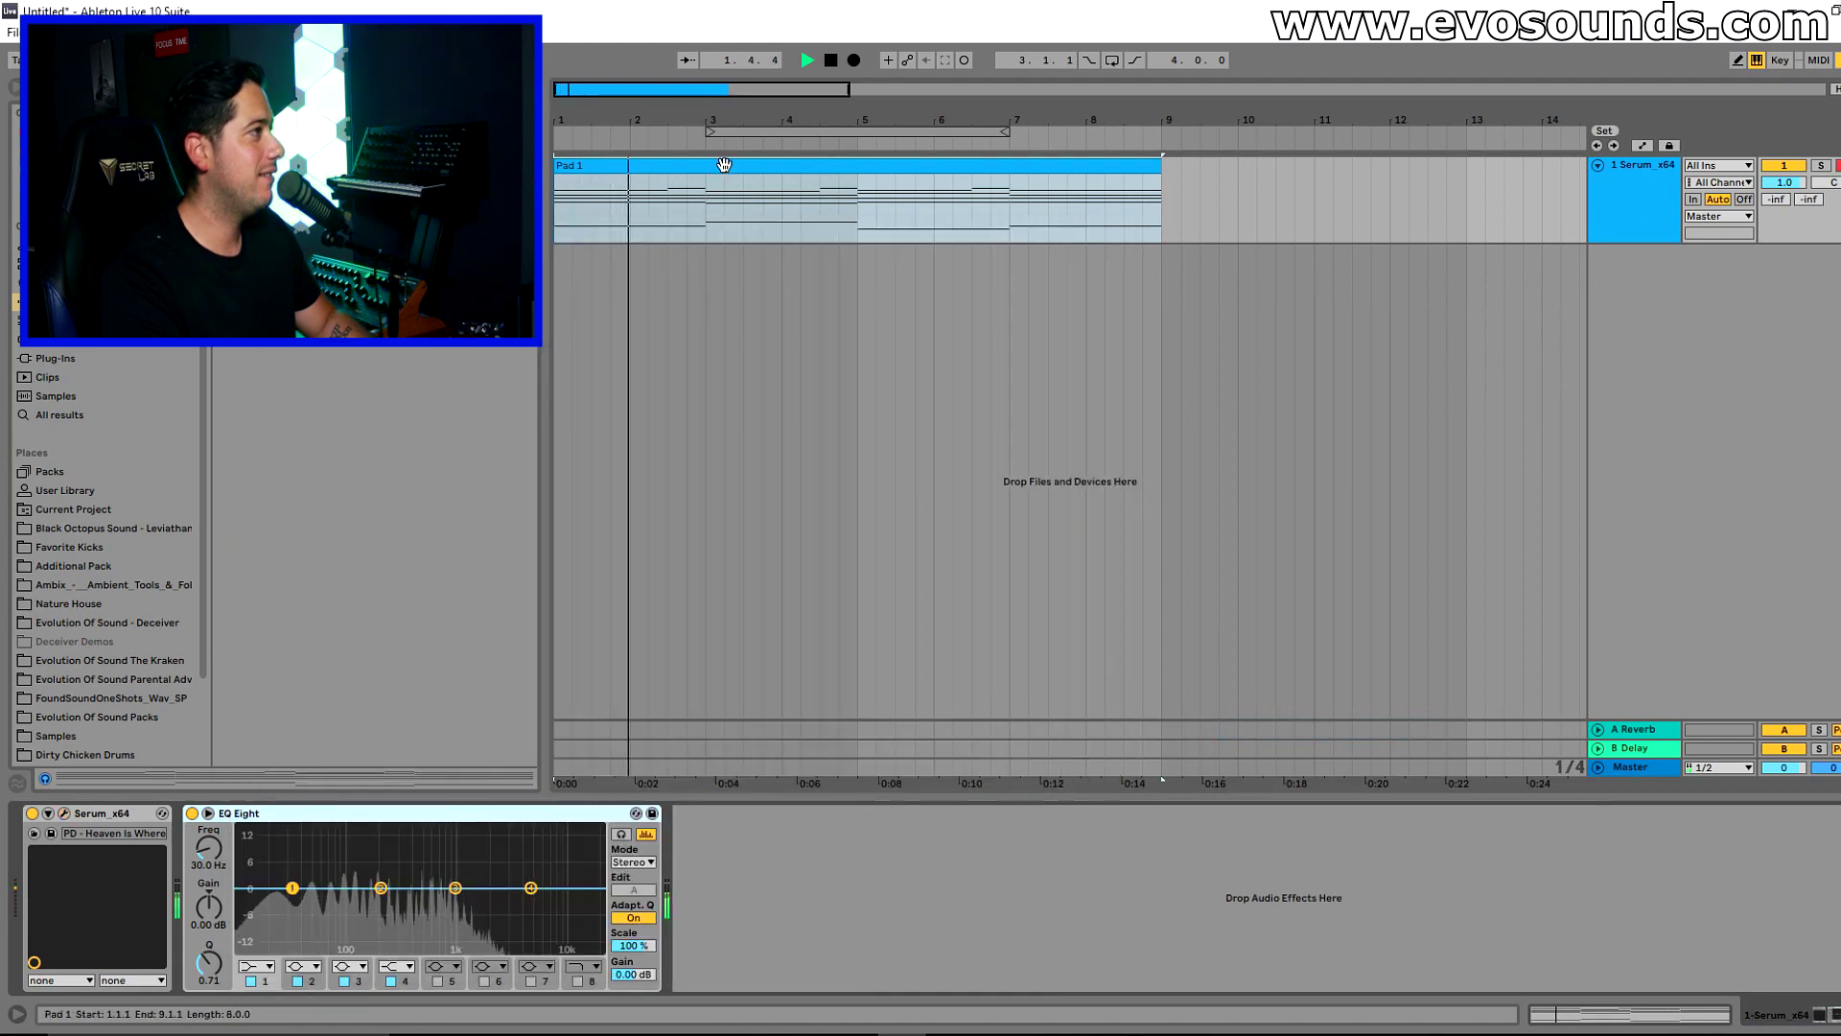
# - Transpose all notes in the Pad 1 clip up one octave and return to the track's devices
pyautogui.doubleClick(797, 214)
pyautogui.moveTo(439, 909); pyautogui.dragTo(1781, 553)
pyautogui.press('space')
pyautogui.hotkey('shift', 'Up')
pyautogui.press('space')
pyautogui.click(1632, 199)
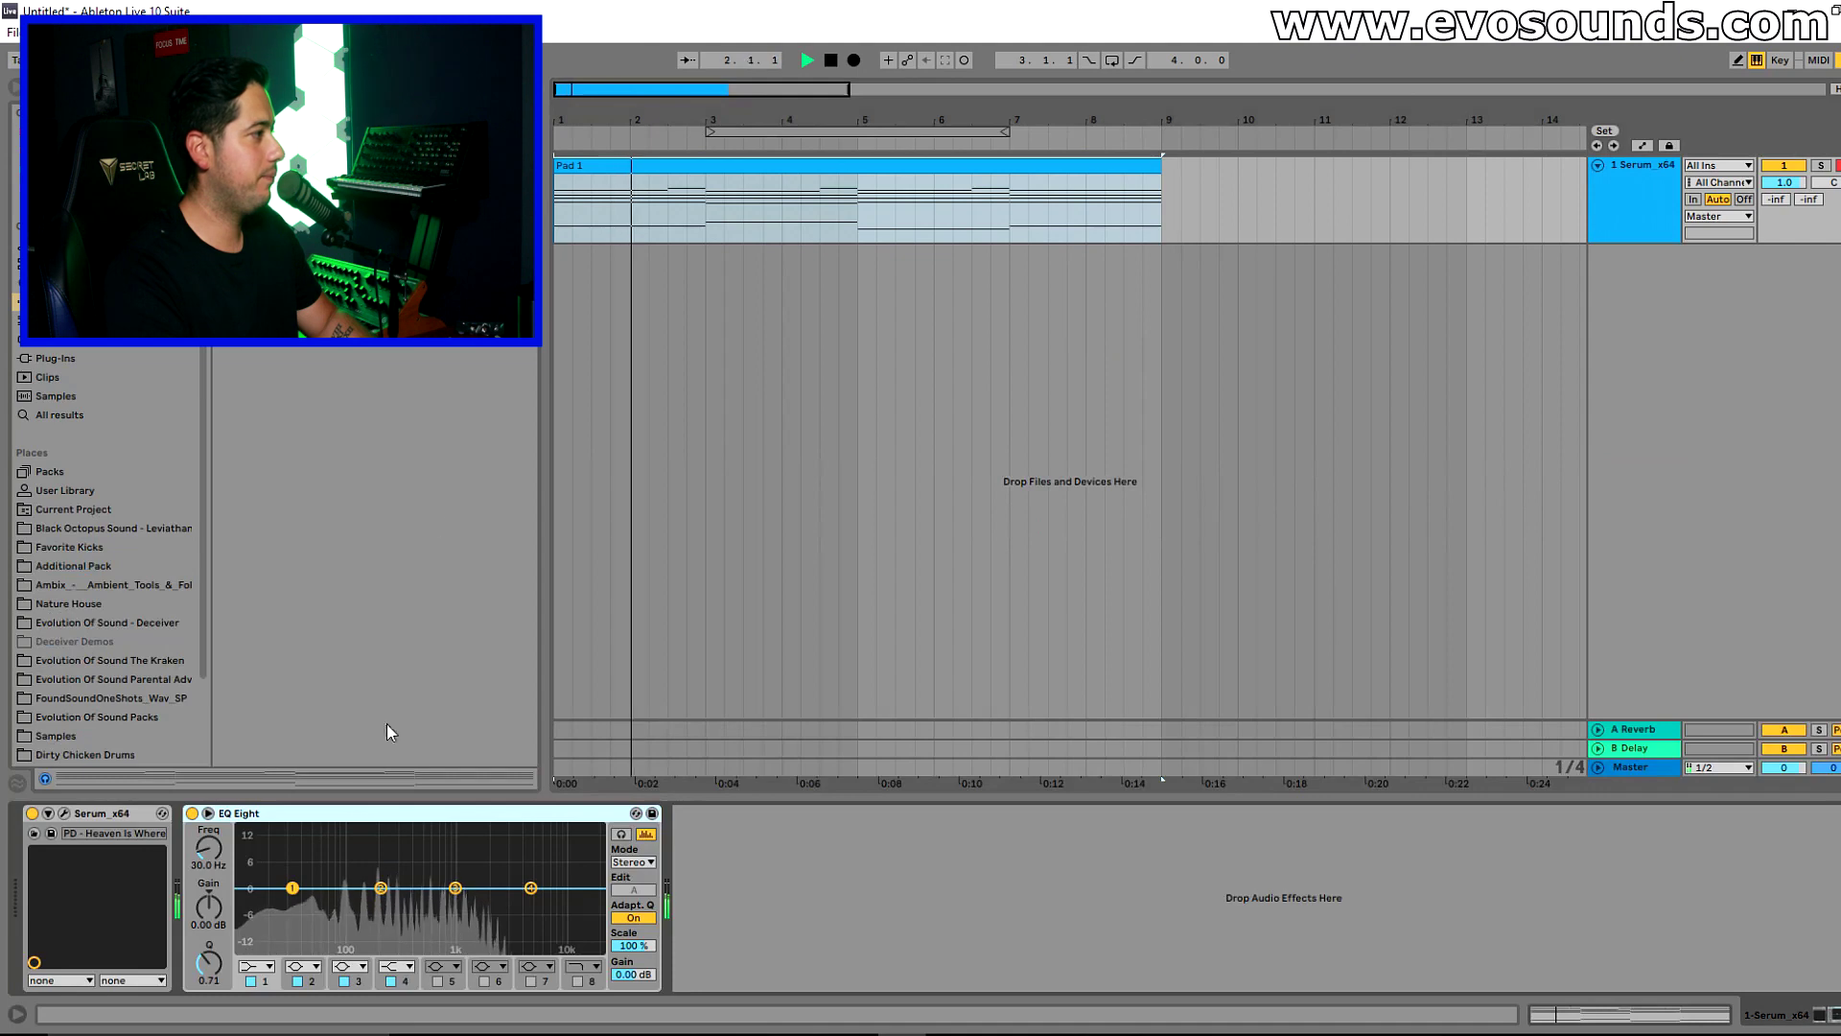
# - Replace the Serum track's EQ Eight with the iZotope Ozone 7 Imager and dismiss its preset manager
pyautogui.press('Delete')
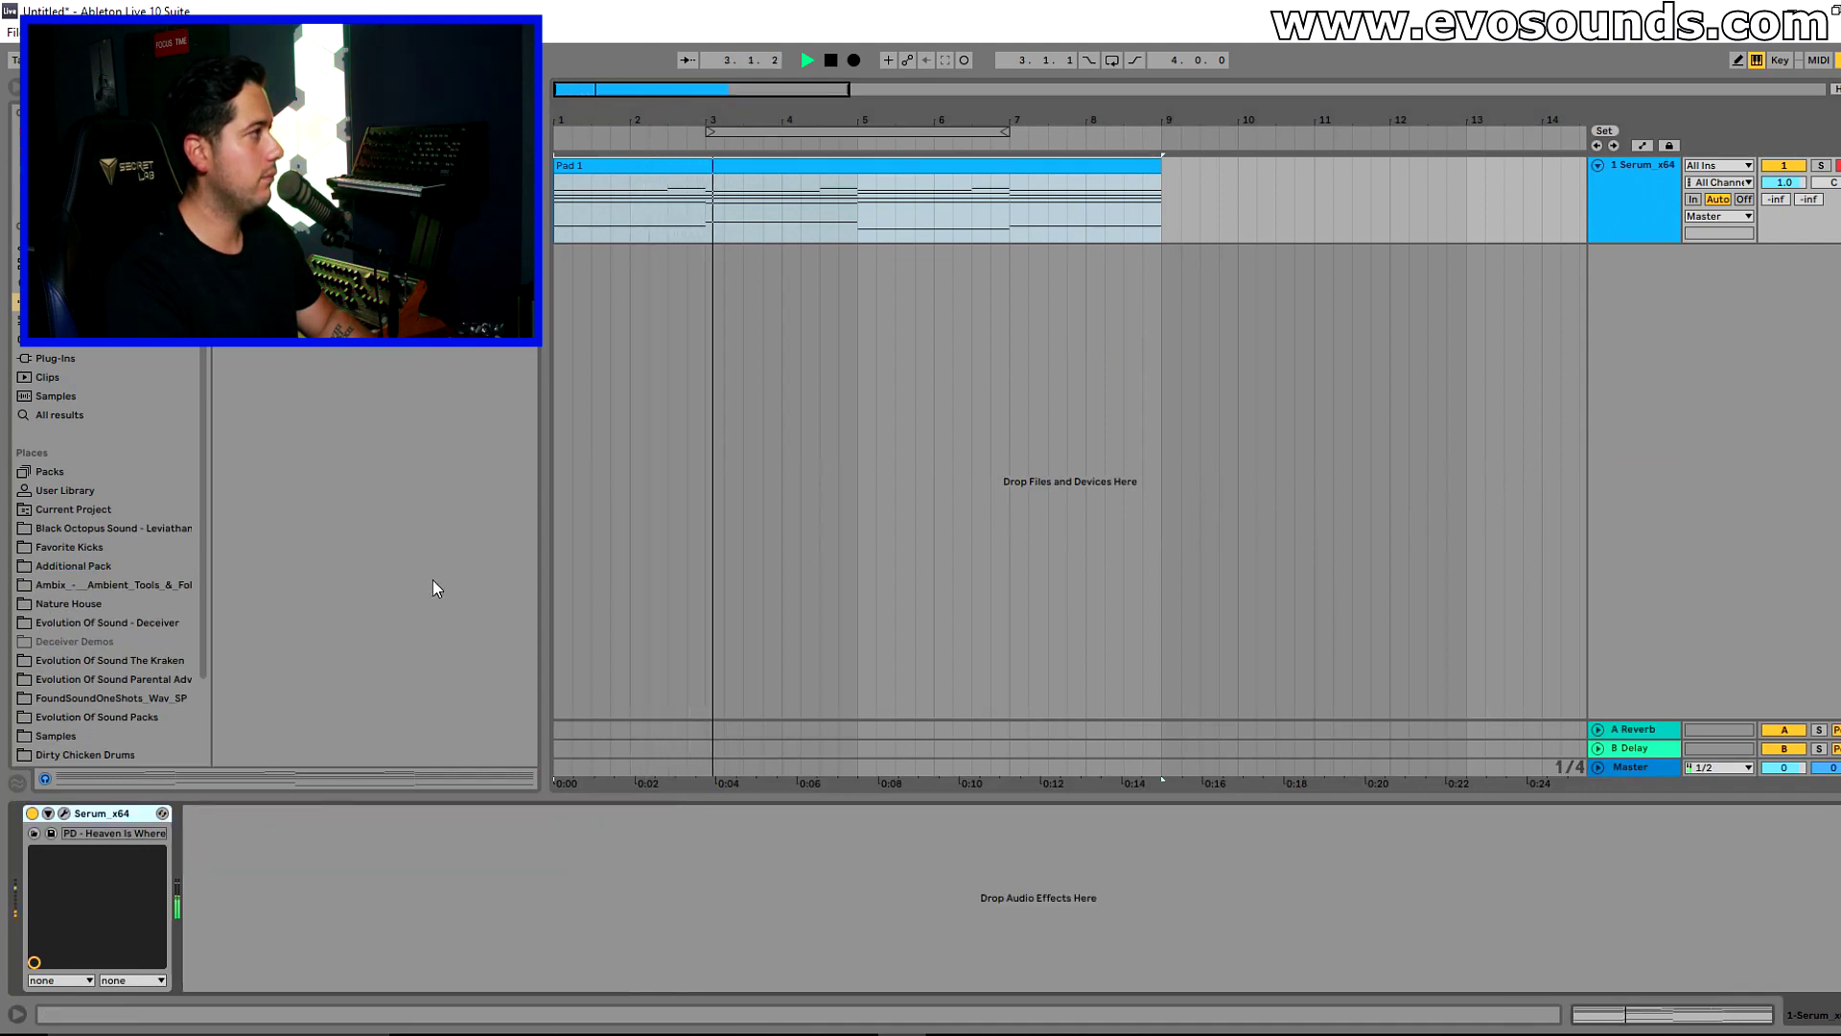
pyautogui.click(84, 353)
pyautogui.press('space')
pyautogui.hotkey('ctrl', 'f')
pyautogui.hotkey('ctrl', 'f')
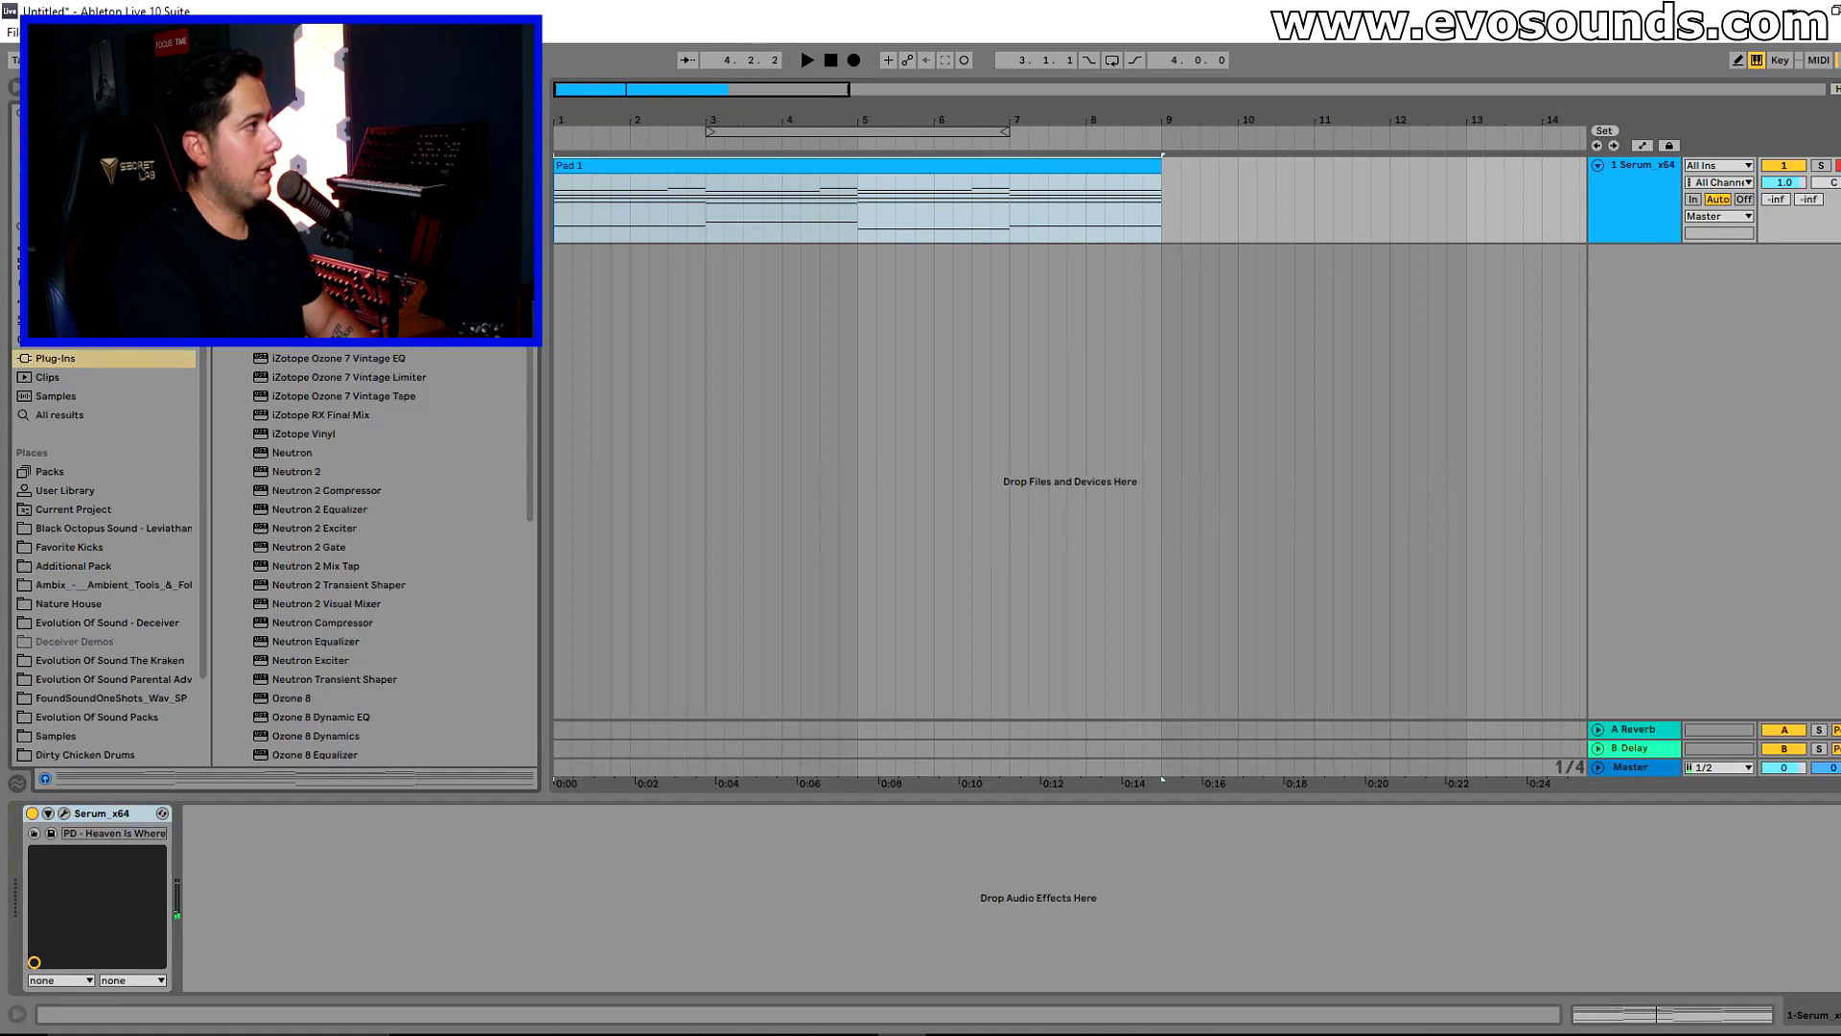
pyautogui.moveTo(326, 326); pyautogui.dragTo(372, 871)
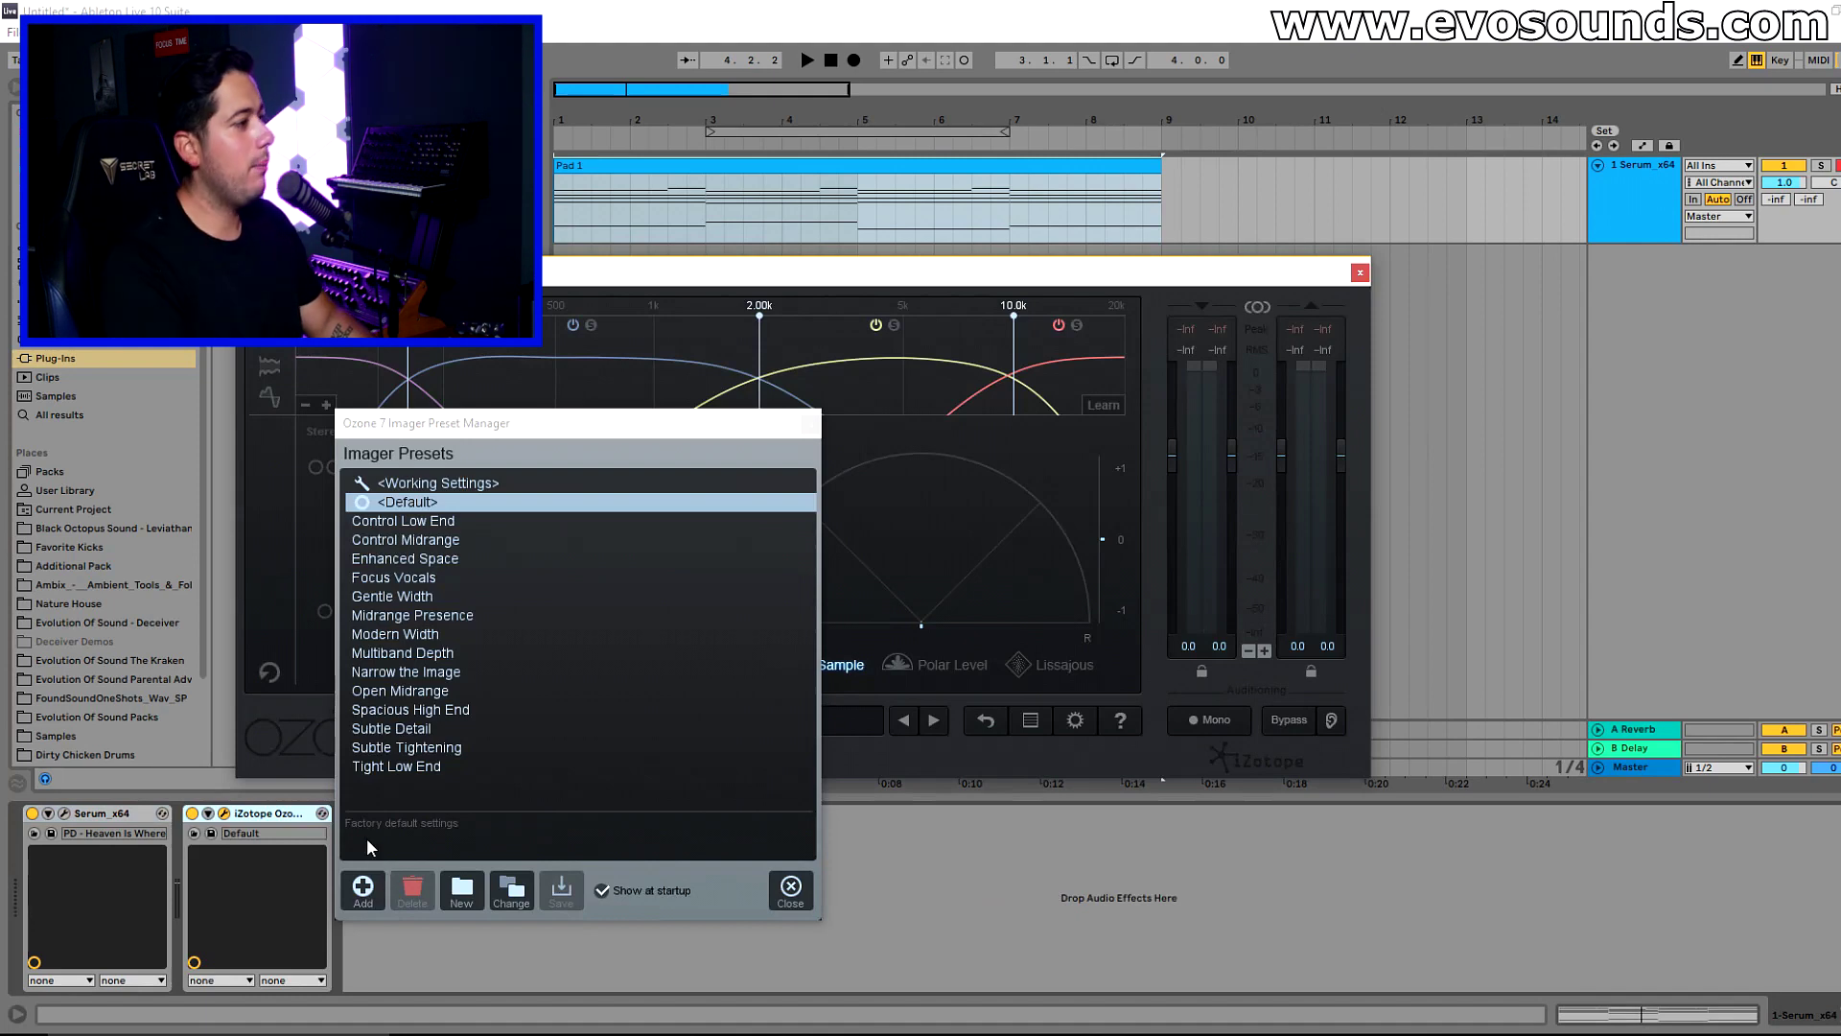
pyautogui.click(776, 901)
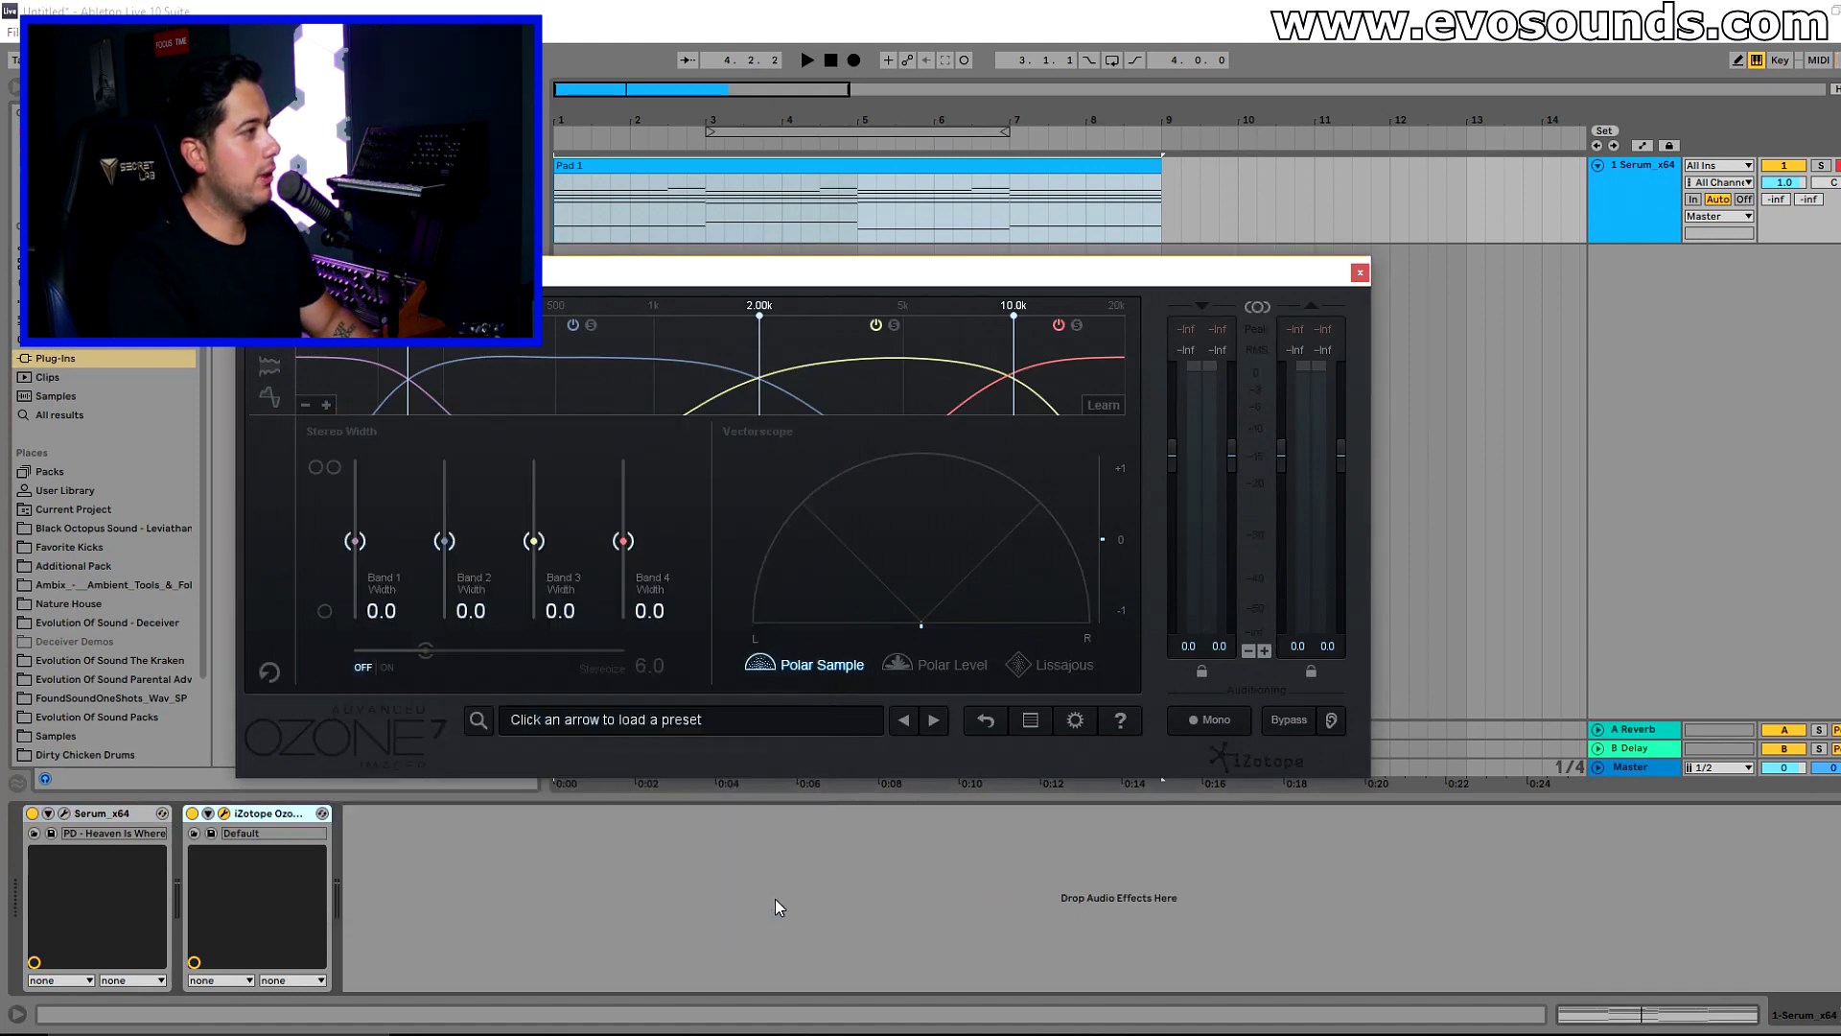
# - Play the pad and have the Imager learn its band crossover points
pyautogui.press('space')
pyautogui.click(1097, 406)
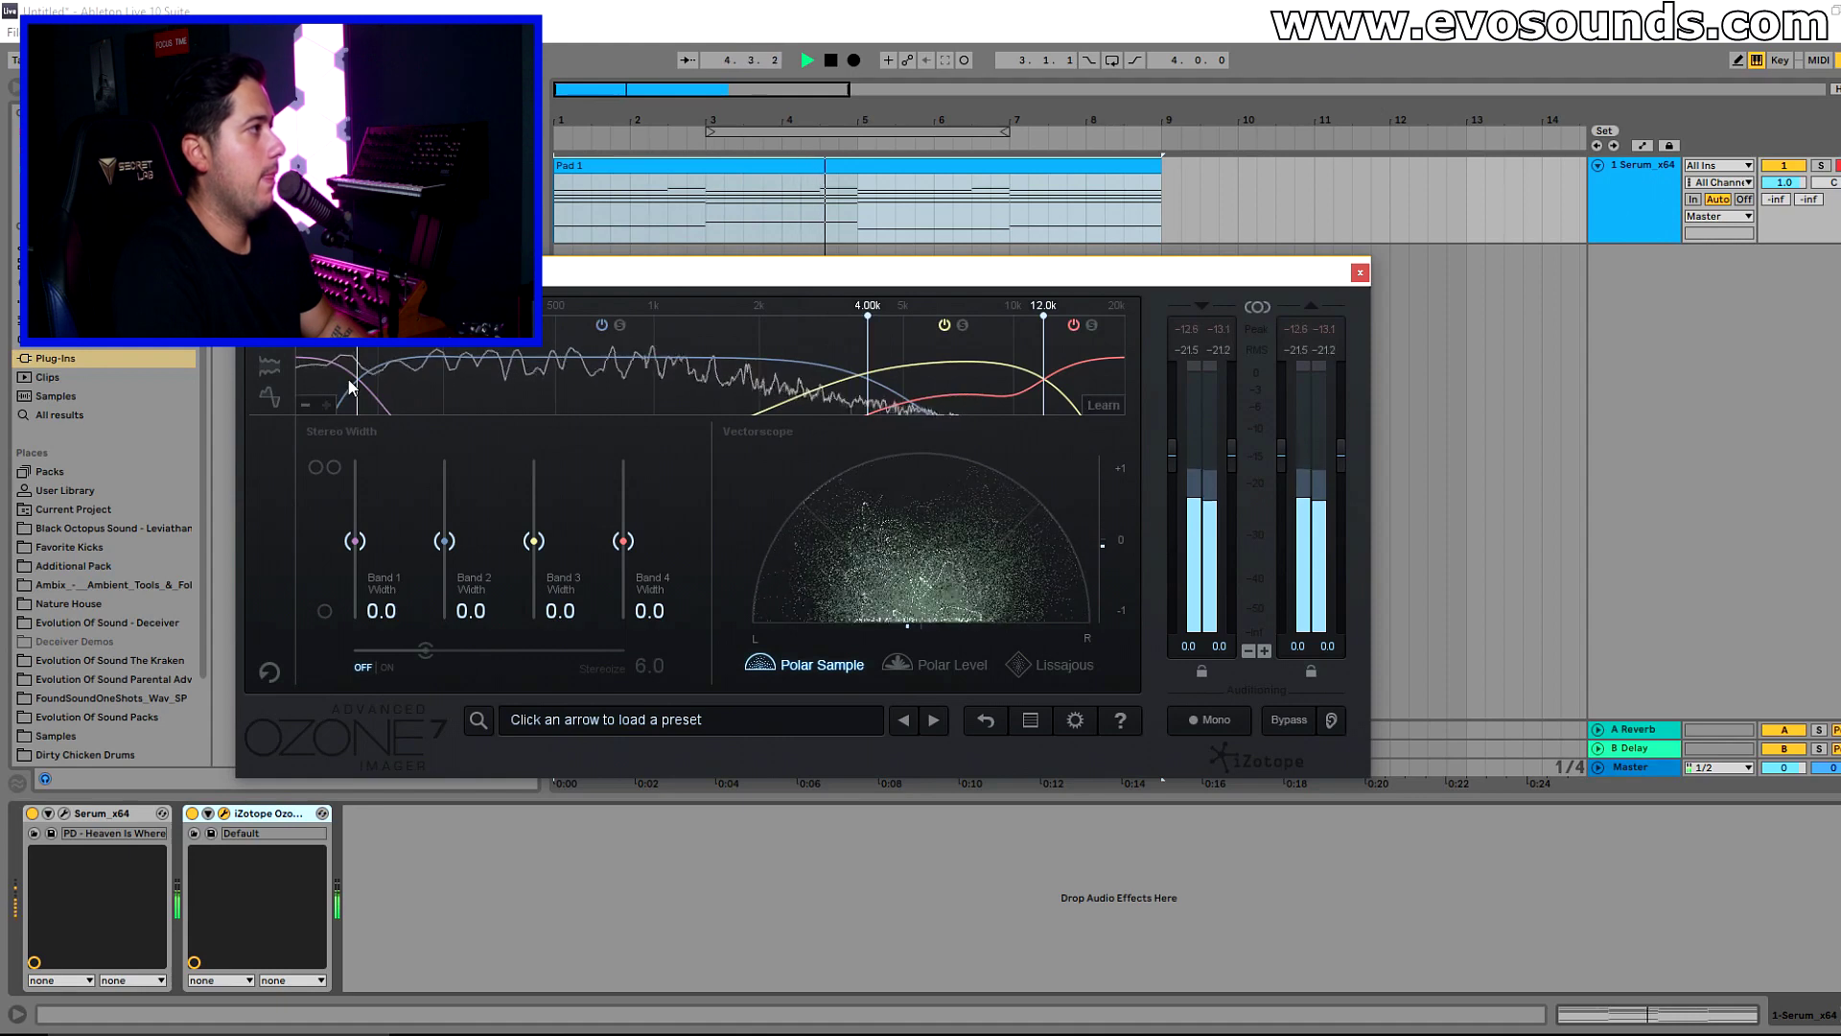
pyautogui.press('space')
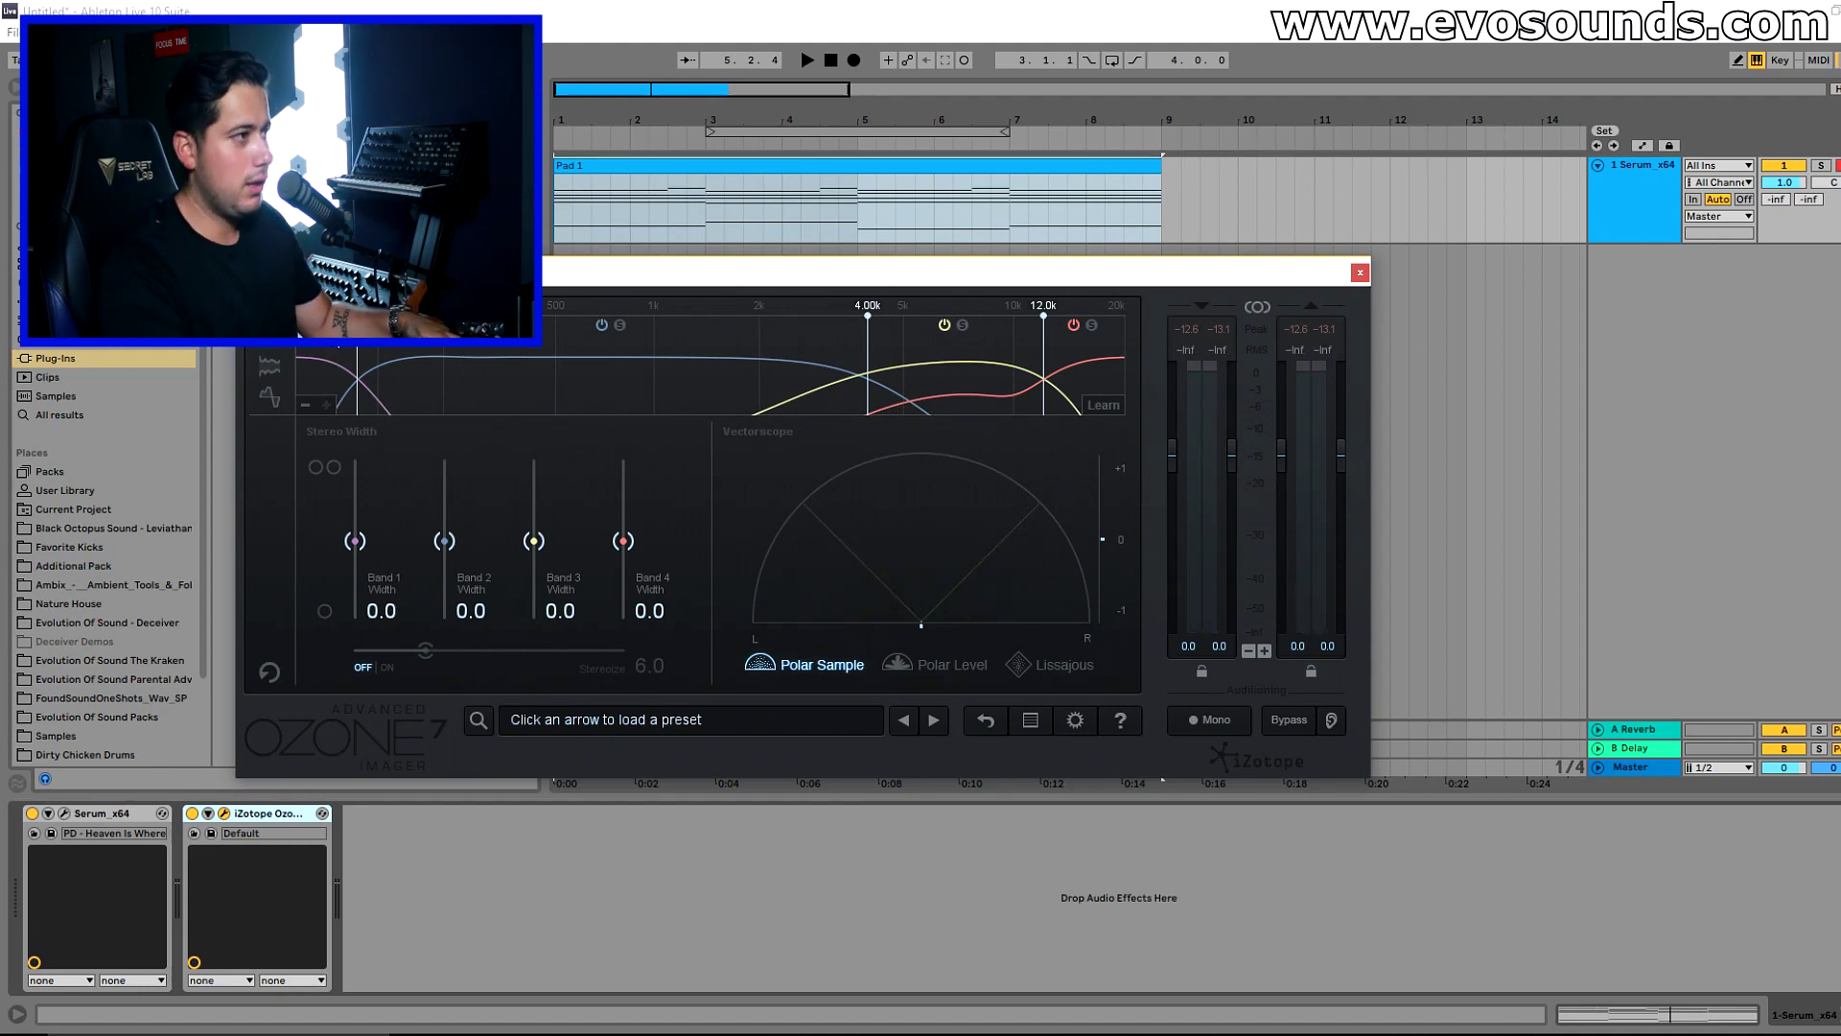
# - During playback, narrow the Imager's band 1 width to -100.0 and band 2 width to -40.5
pyautogui.press('space')
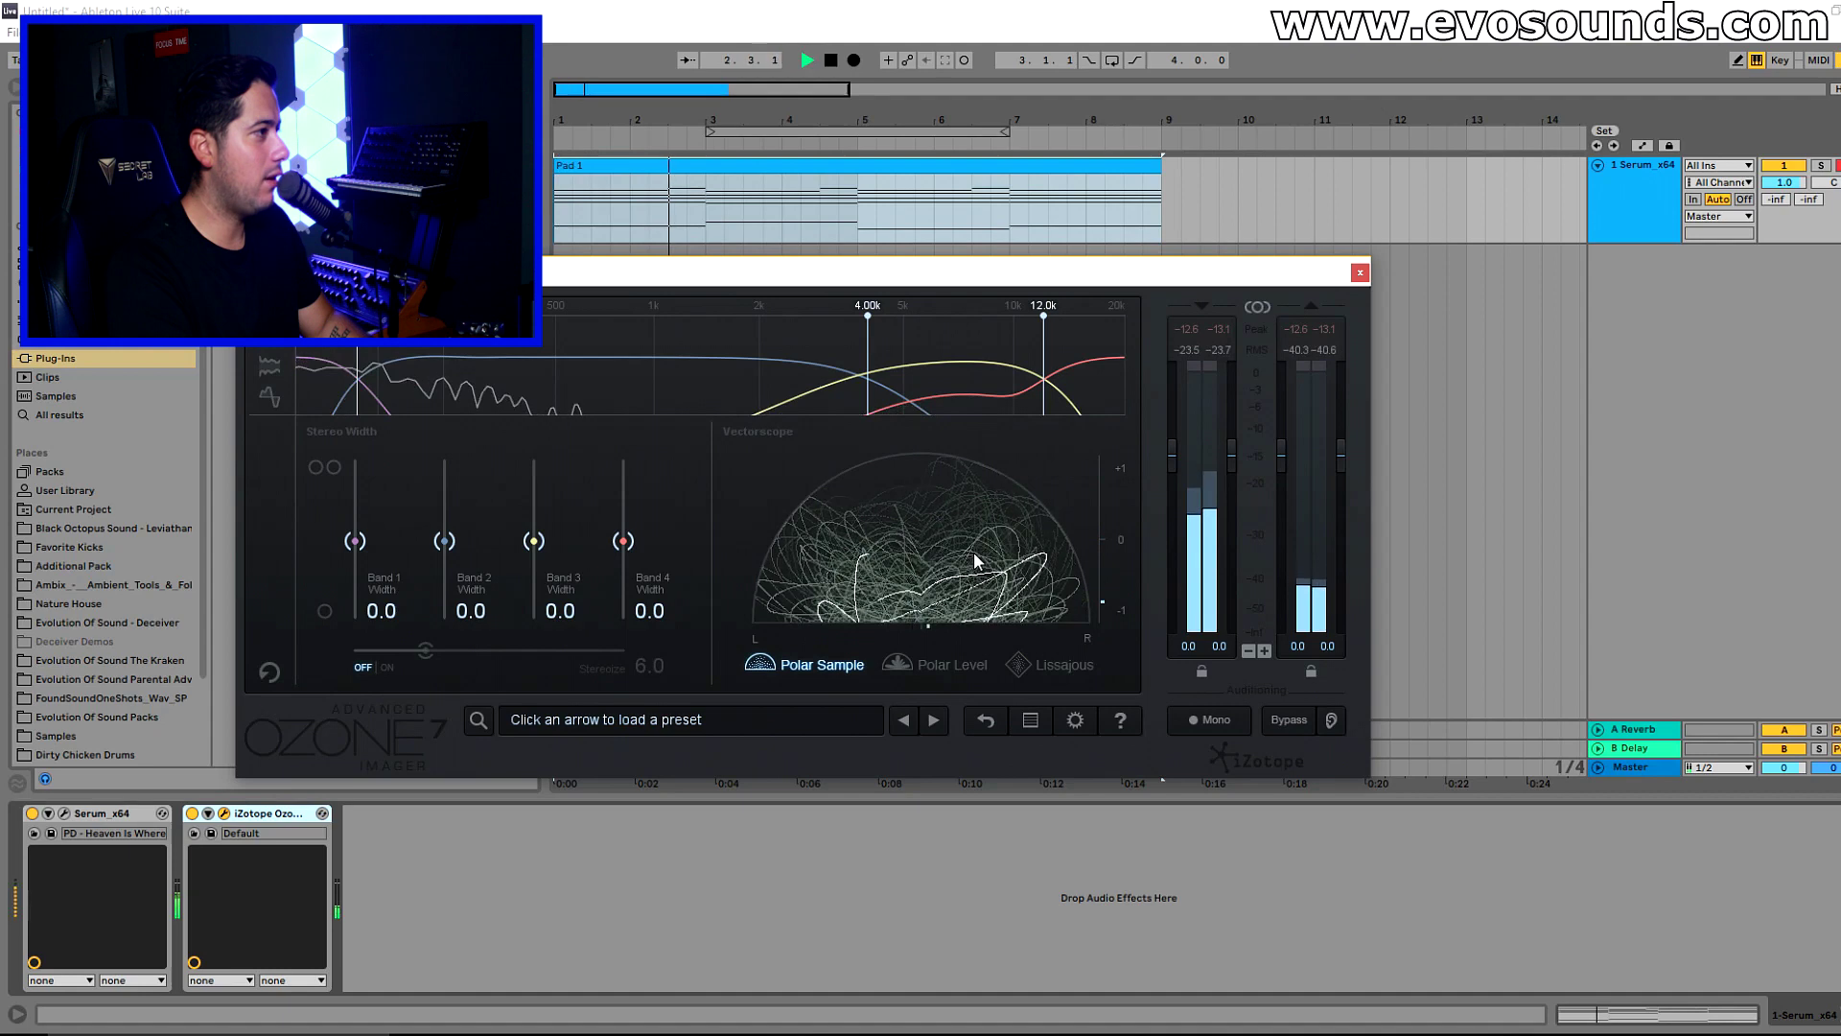
pyautogui.moveTo(354, 541); pyautogui.dragTo(354, 619)
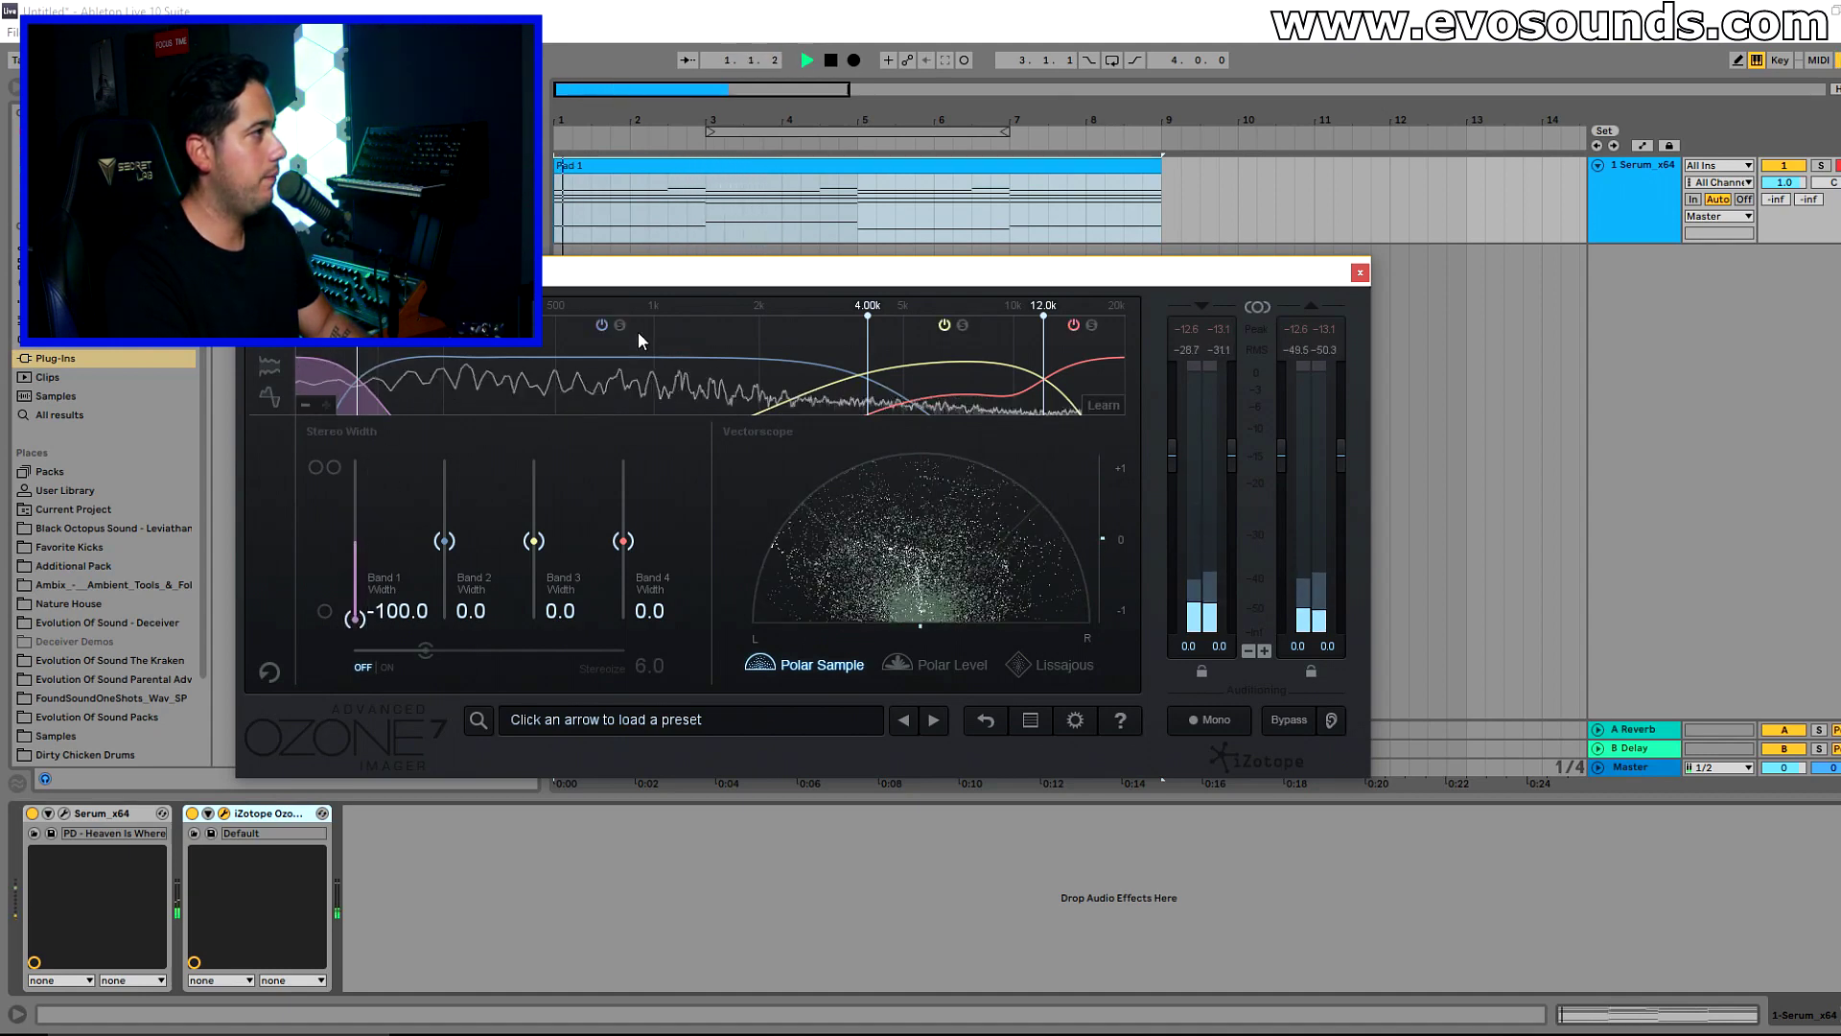
pyautogui.moveTo(444, 542); pyautogui.dragTo(464, 584)
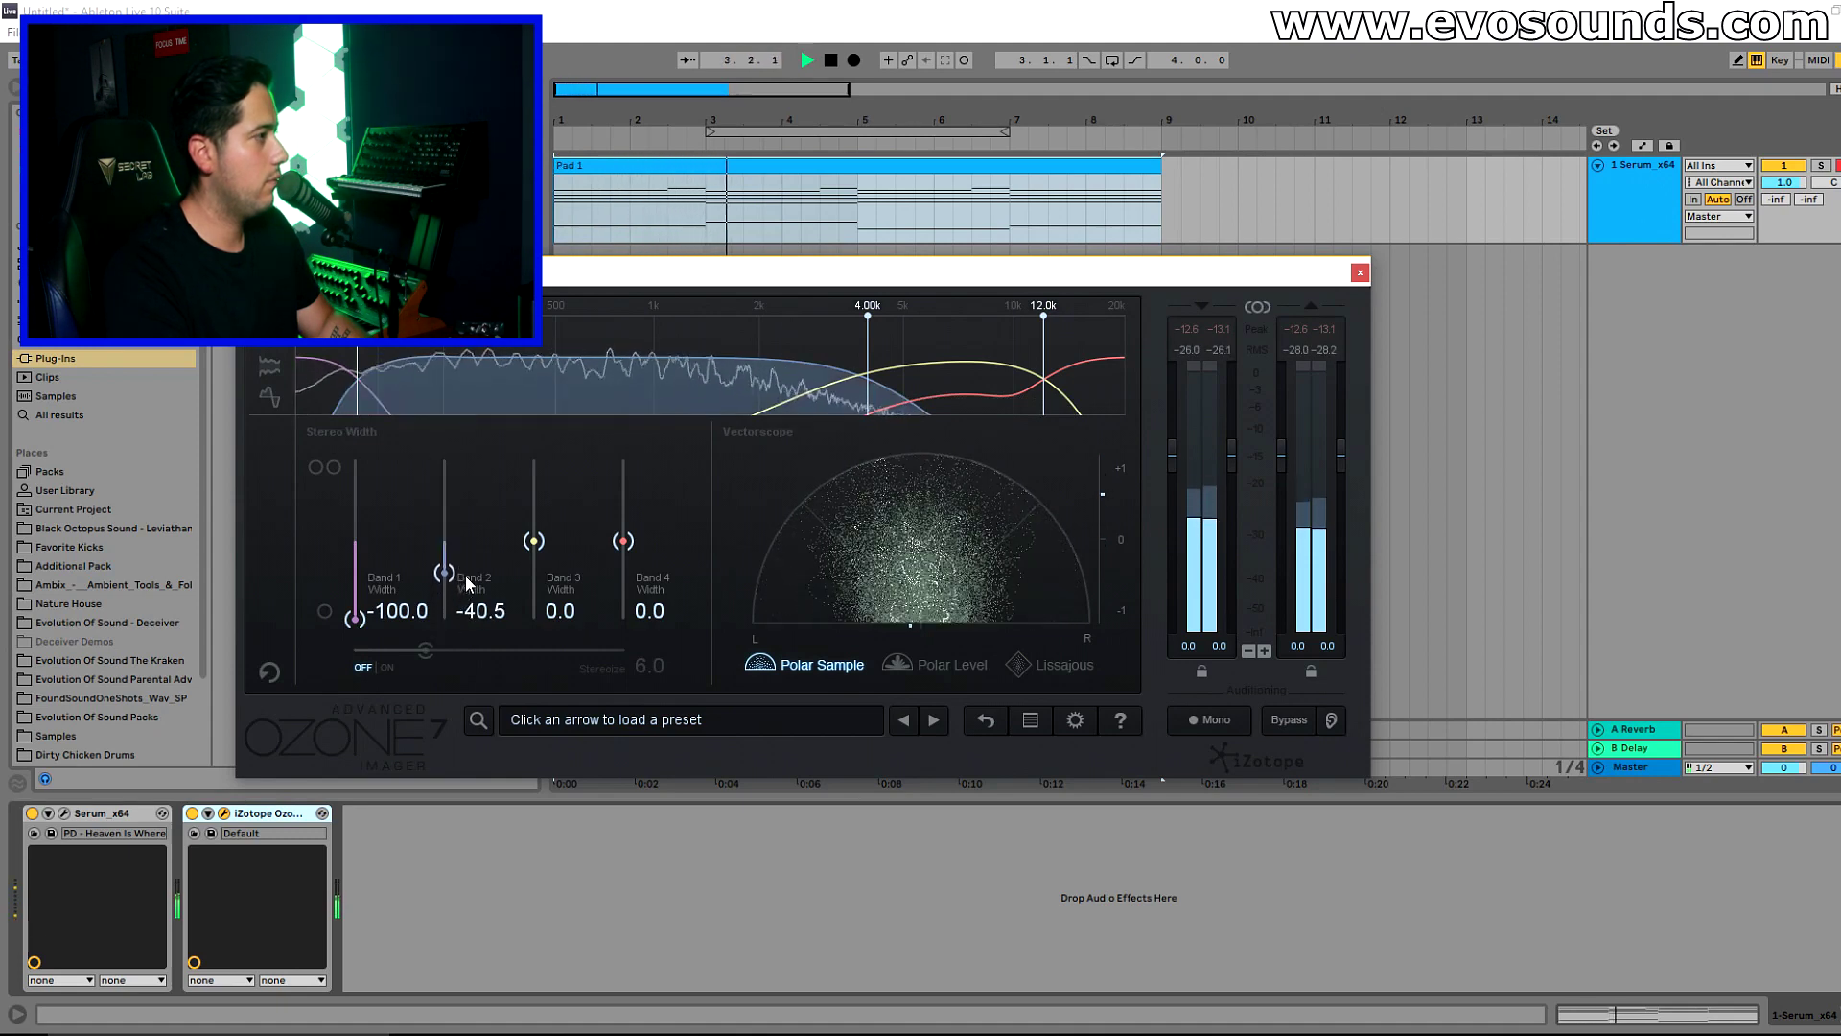
# - Compare the pad's stereo image with the Ozone Imager bypassed and enabled during playback
pyautogui.click(191, 813)
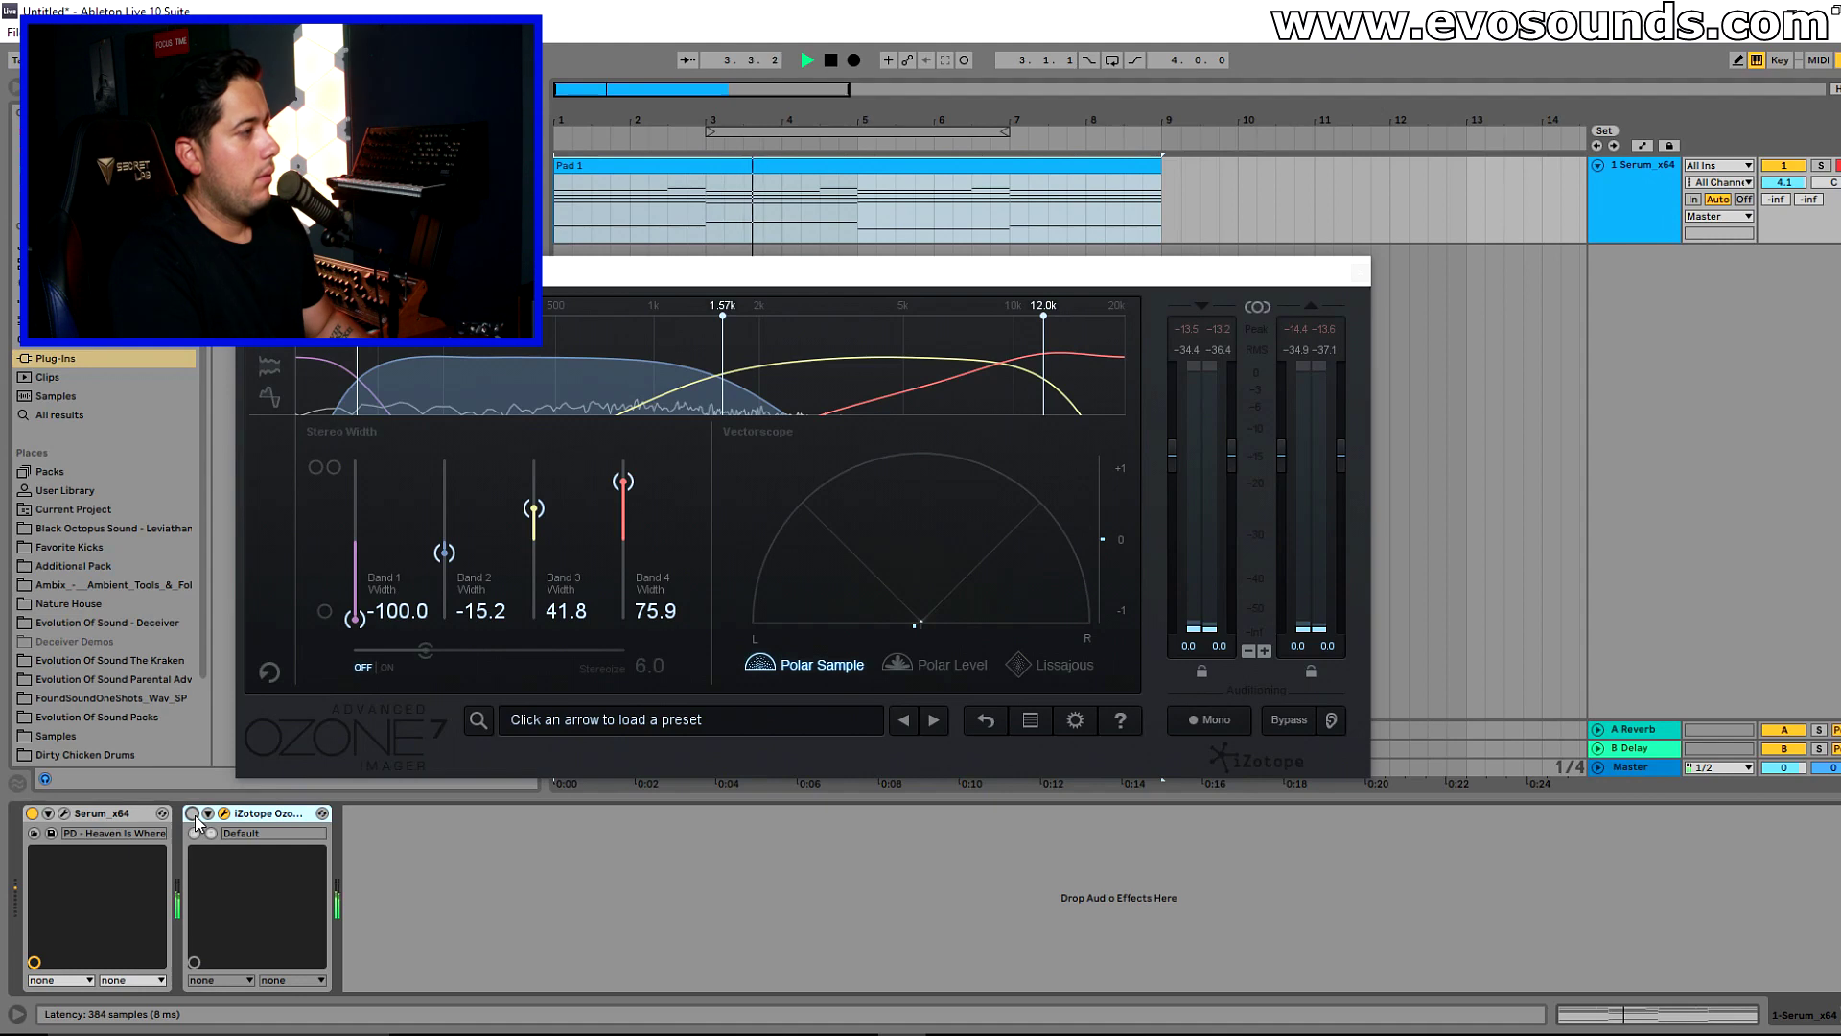
pyautogui.click(194, 815)
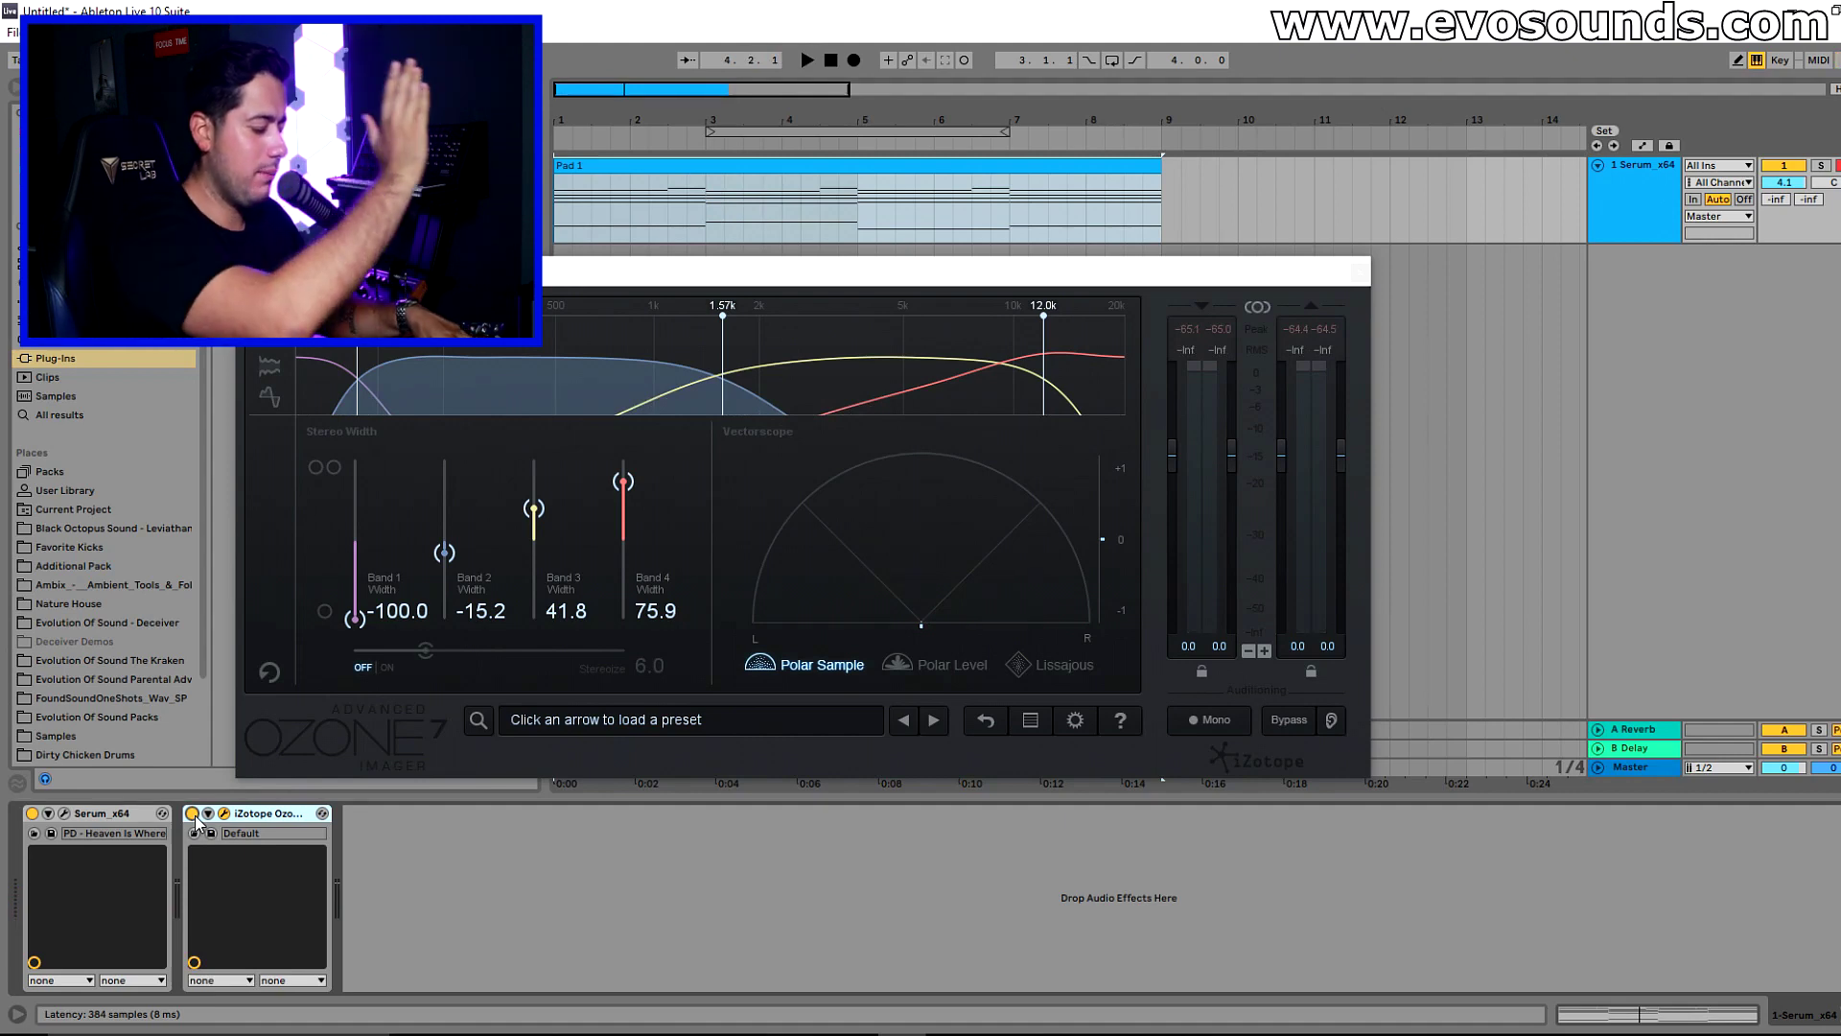
pyautogui.press('space')
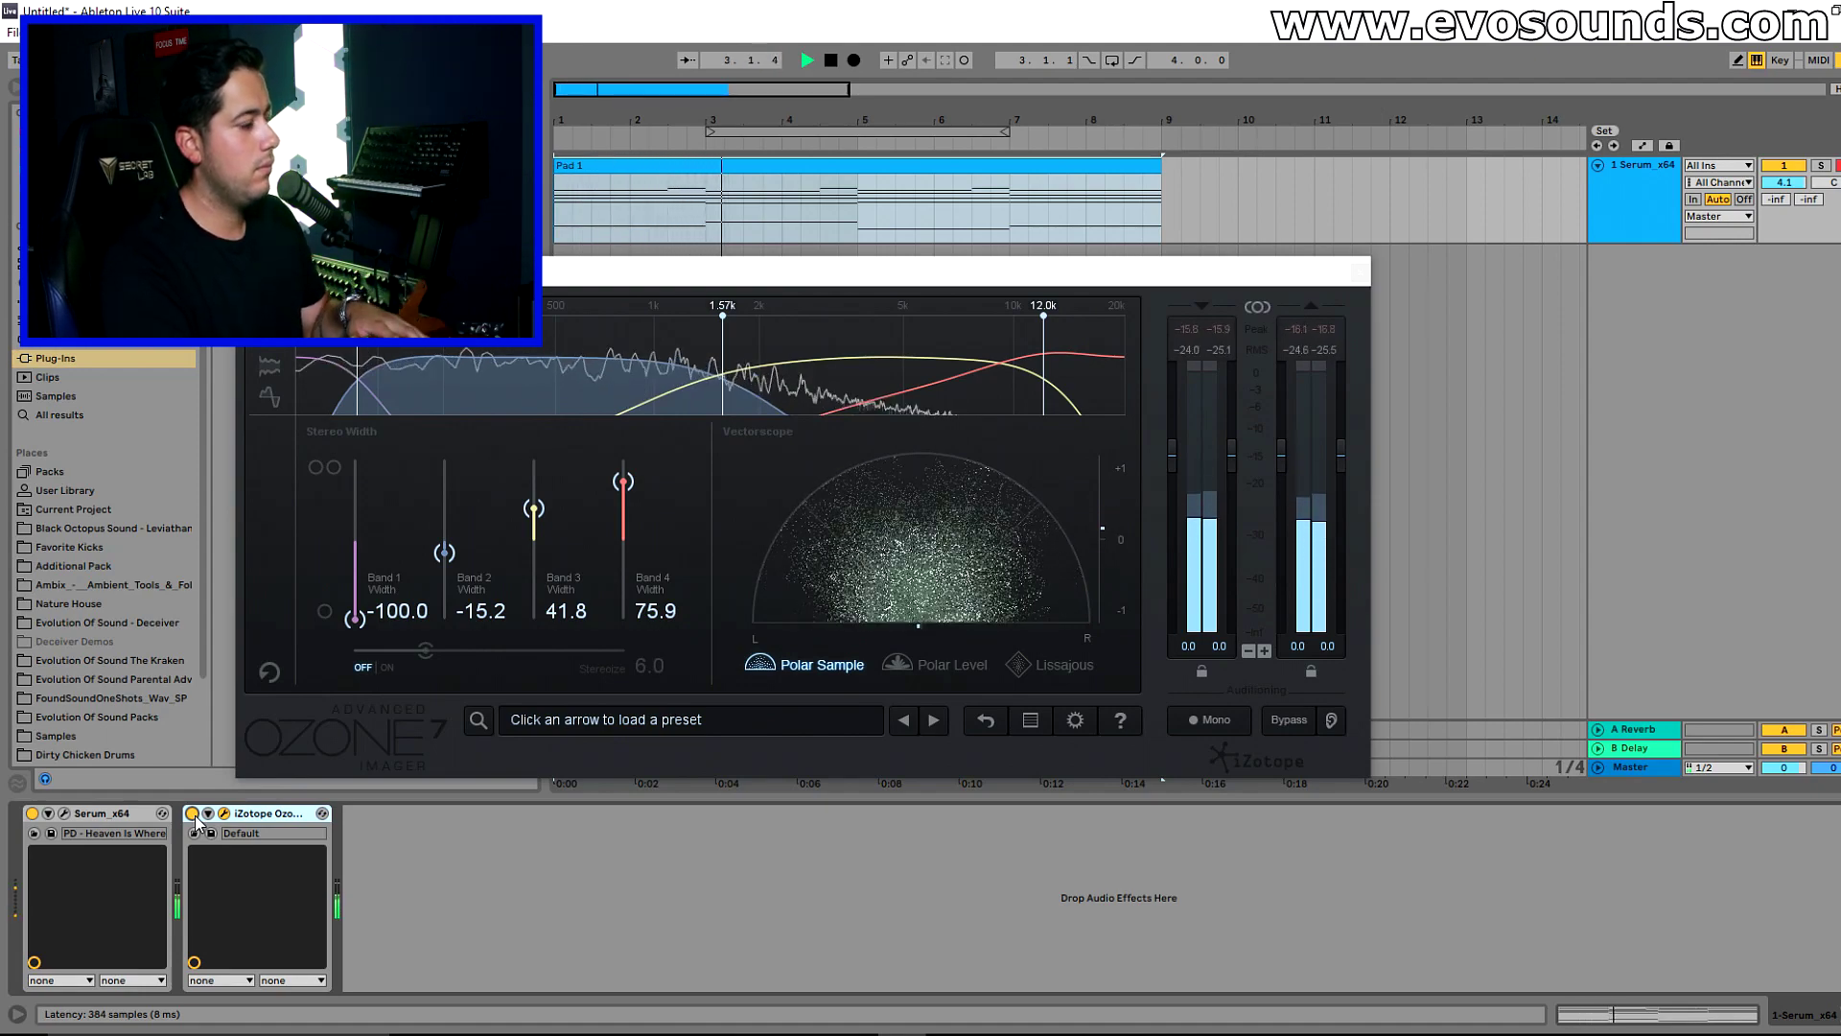
pyautogui.click(193, 814)
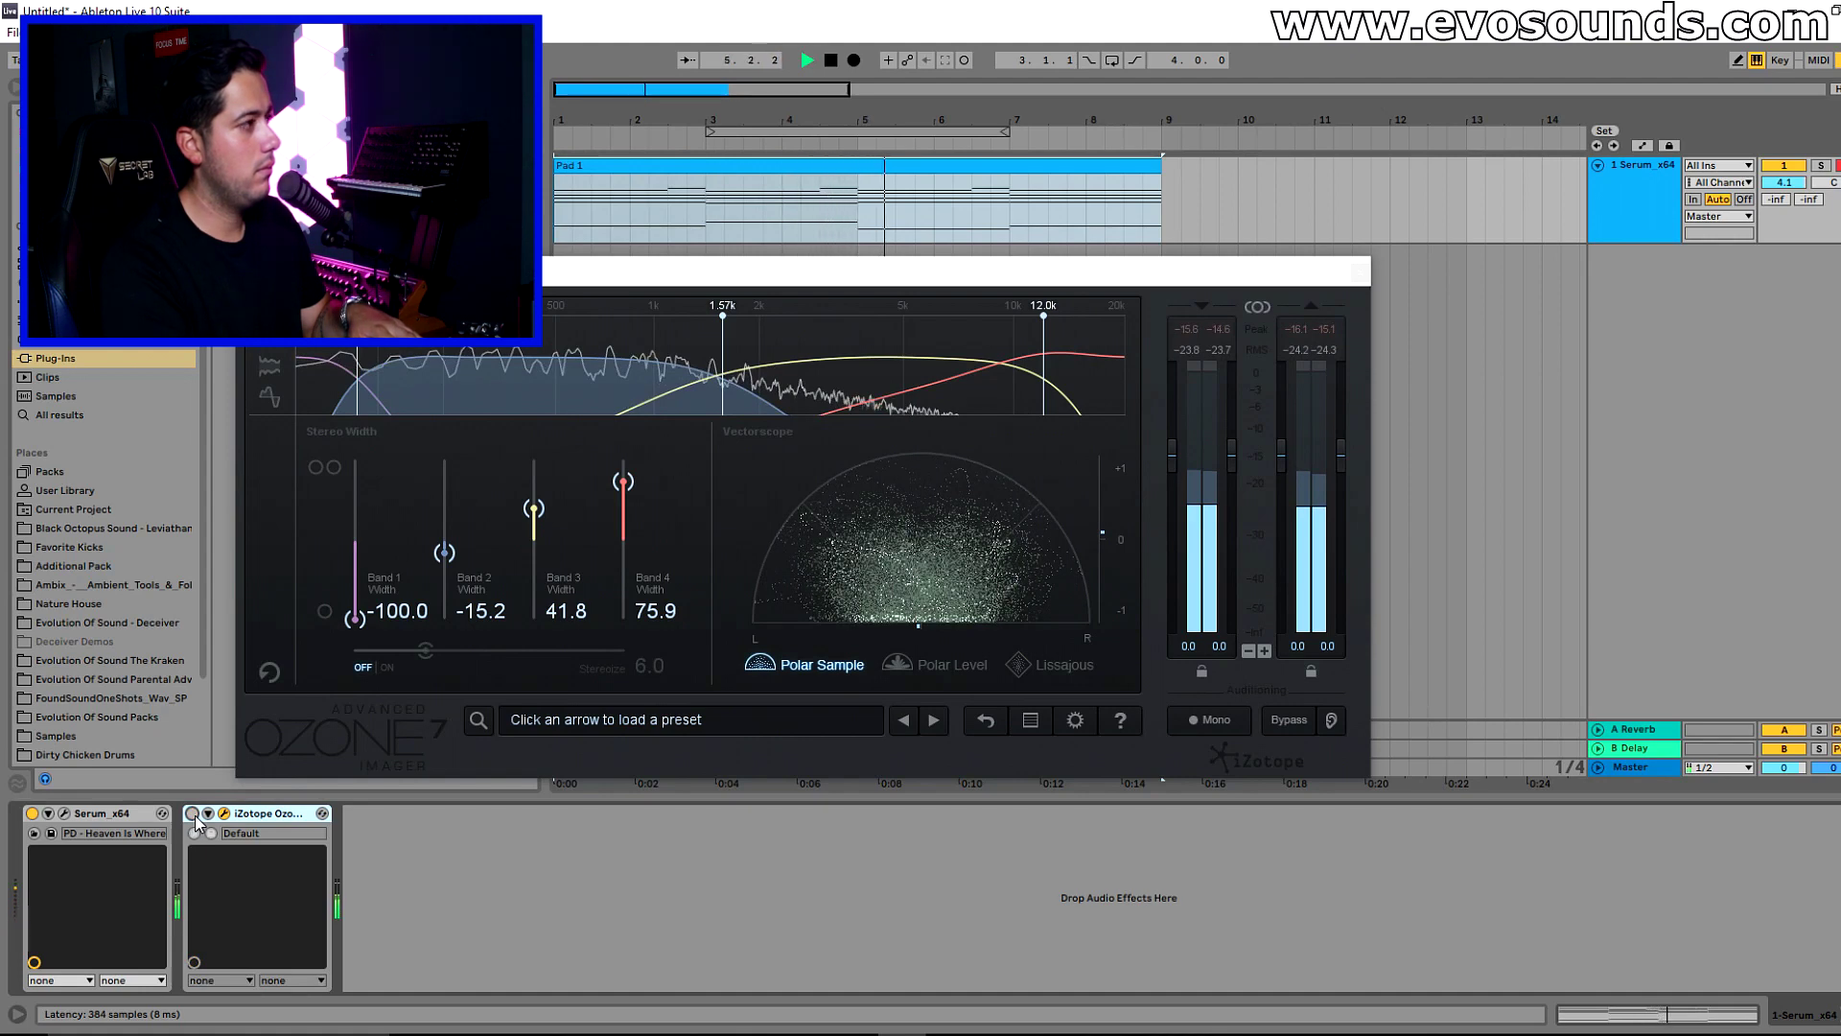
pyautogui.click(193, 813)
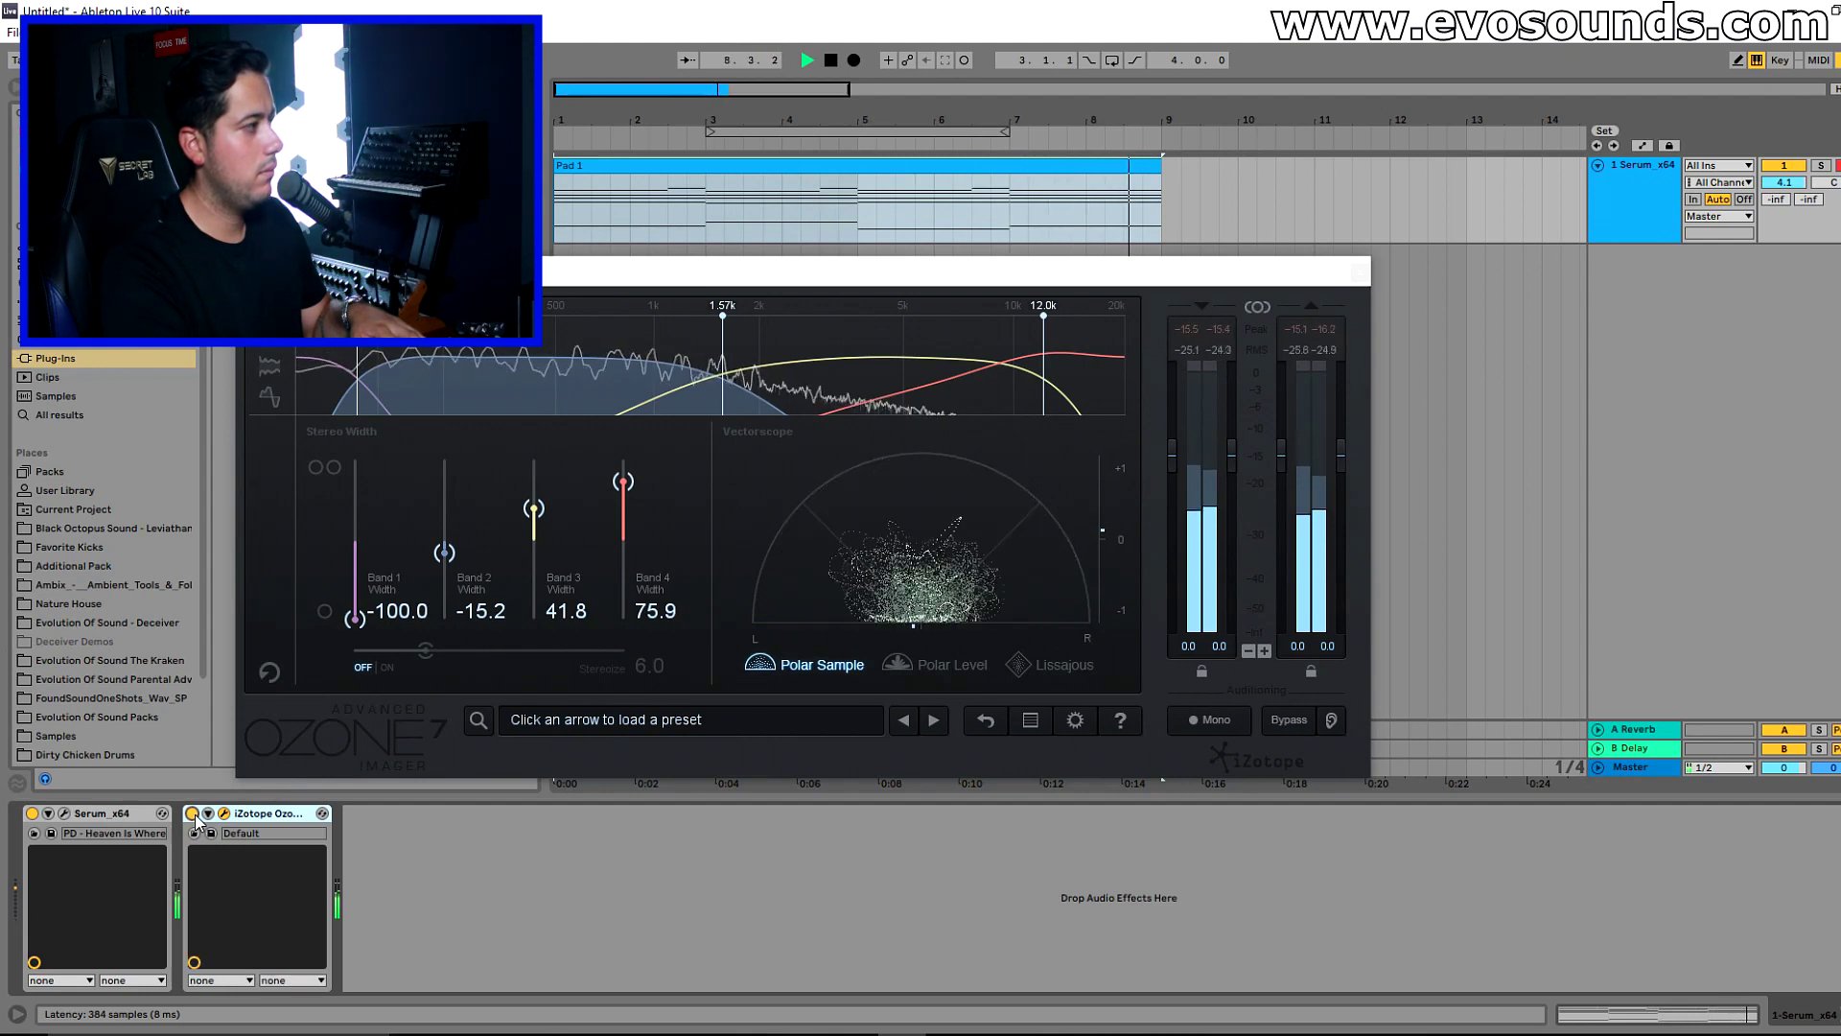
pyautogui.press('space')
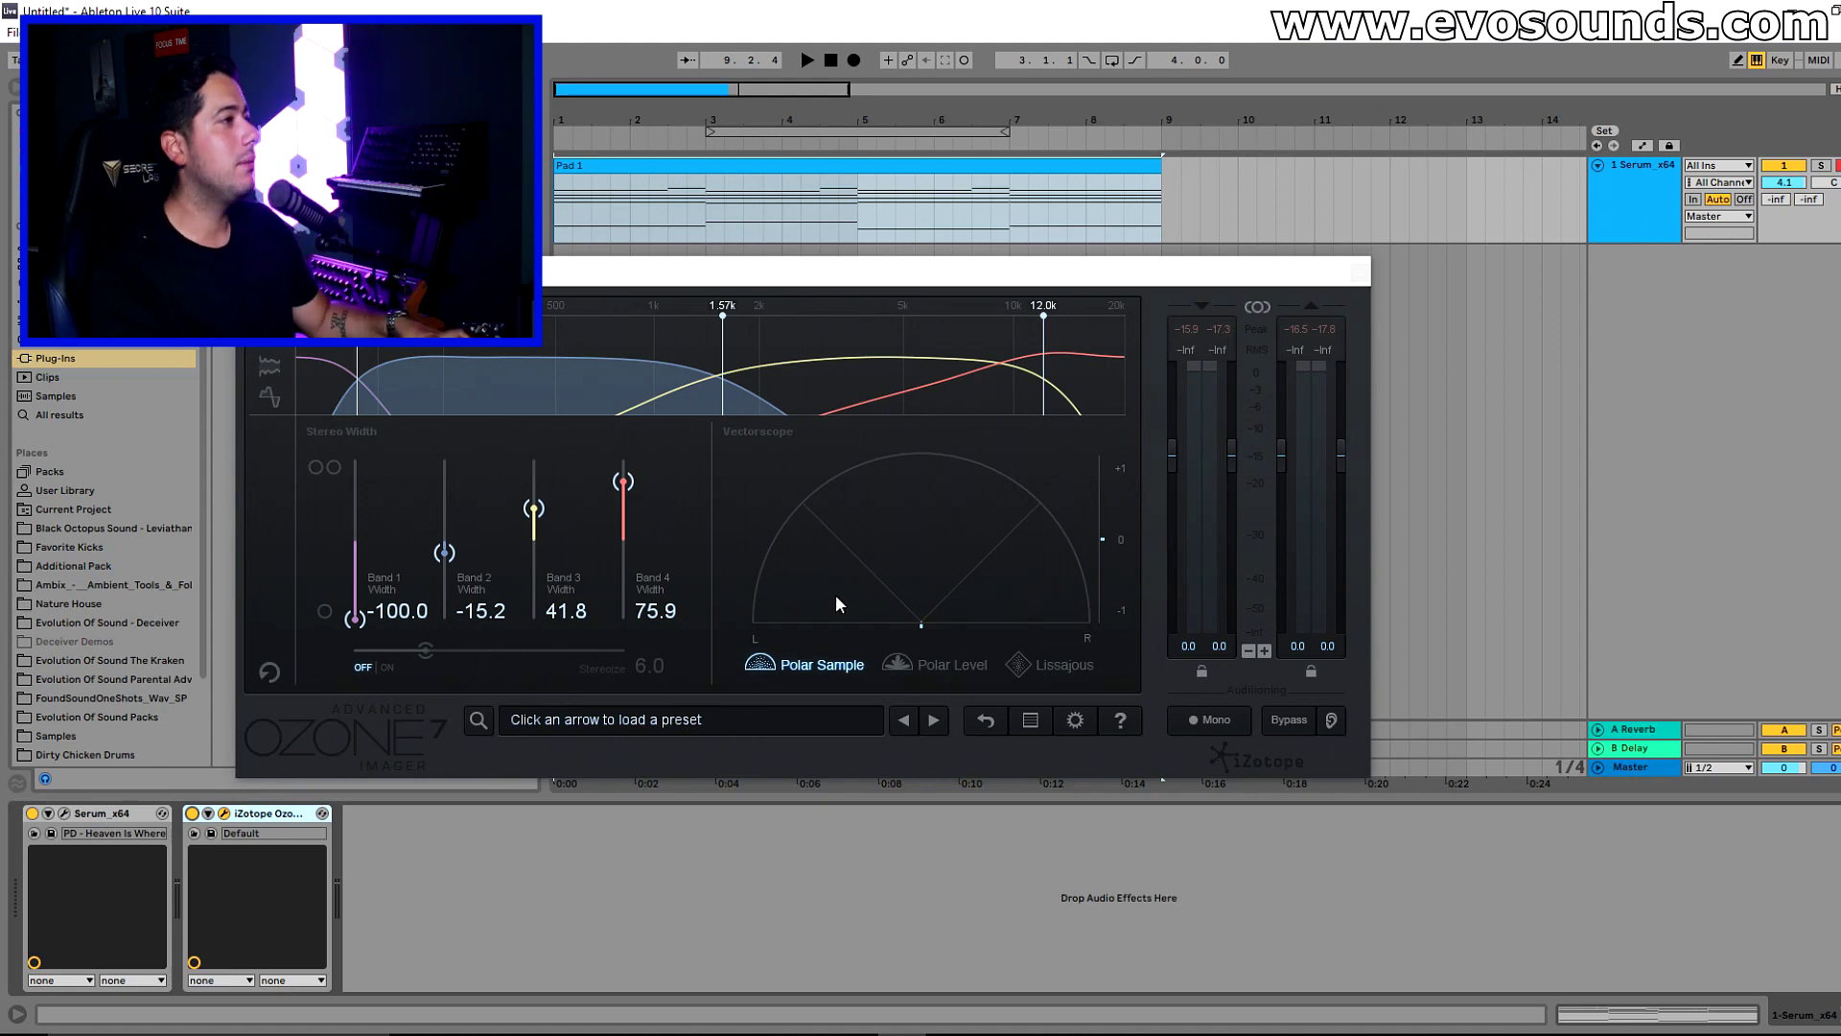
# - Close the Ozone Imager window and play the Pad 1 clip from the start
pyautogui.click(1003, 284)
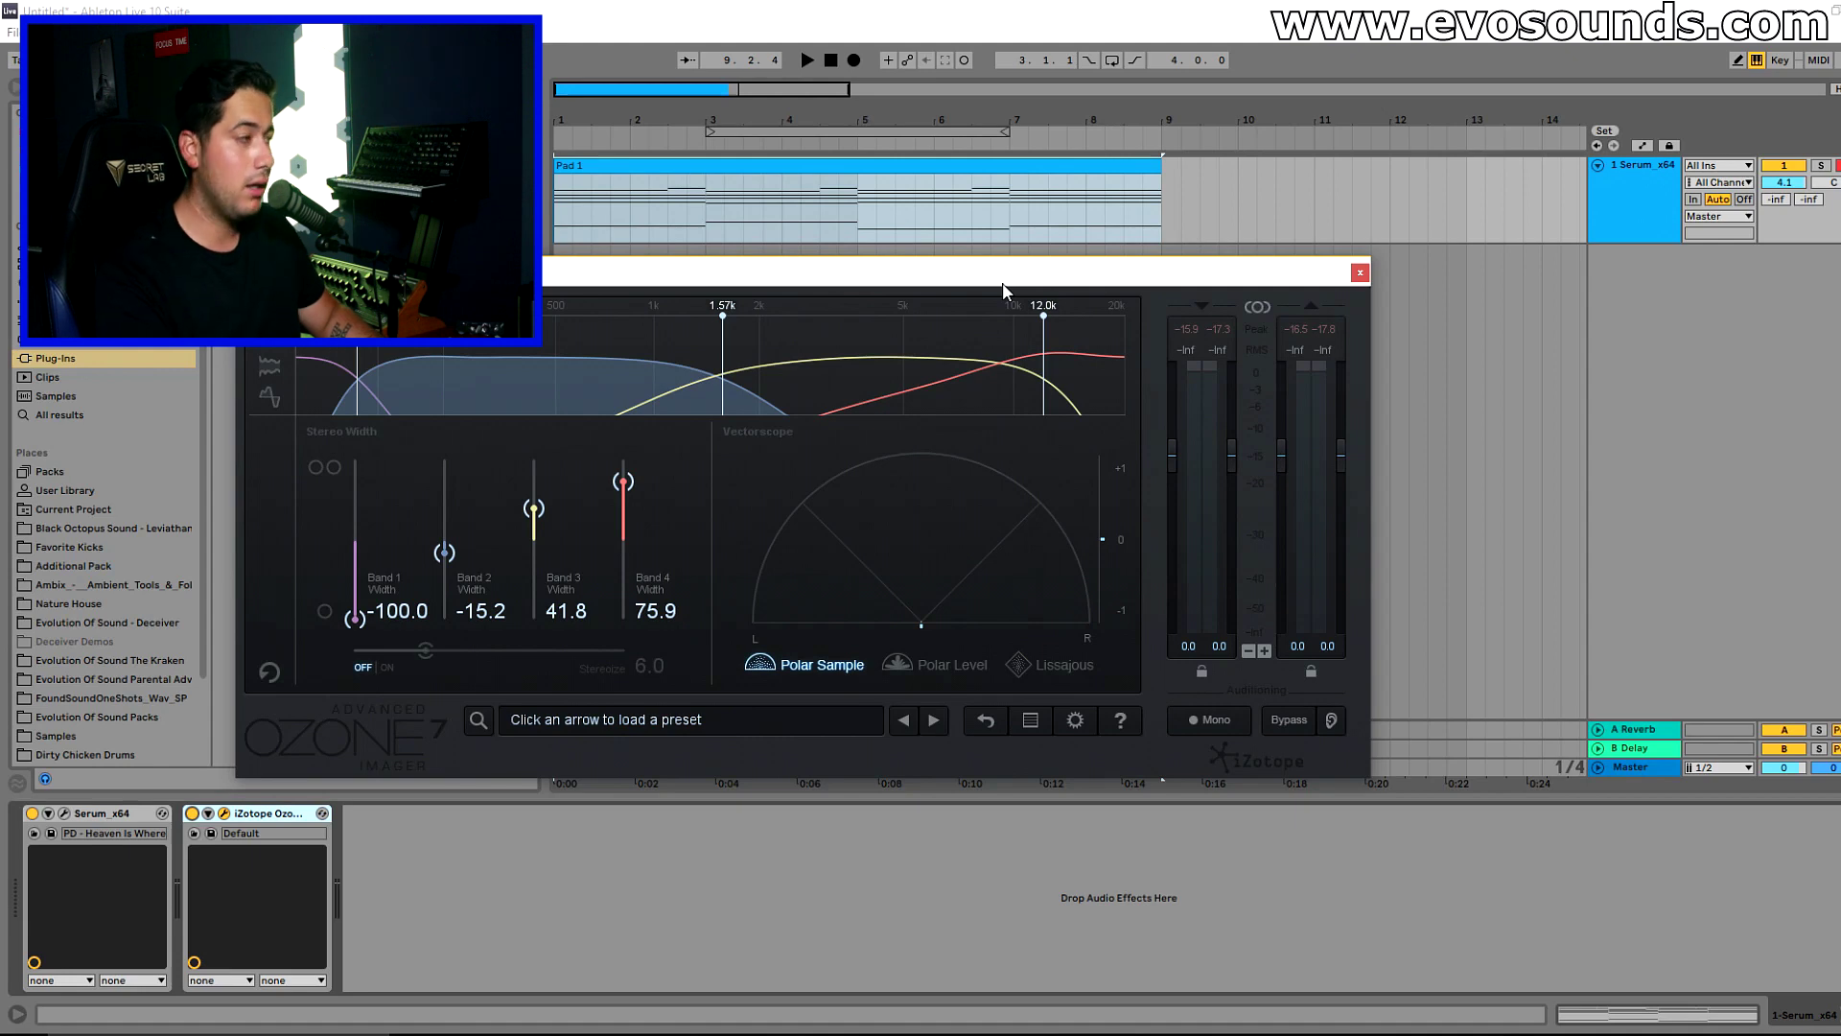
pyautogui.click(1359, 274)
pyautogui.press('space')
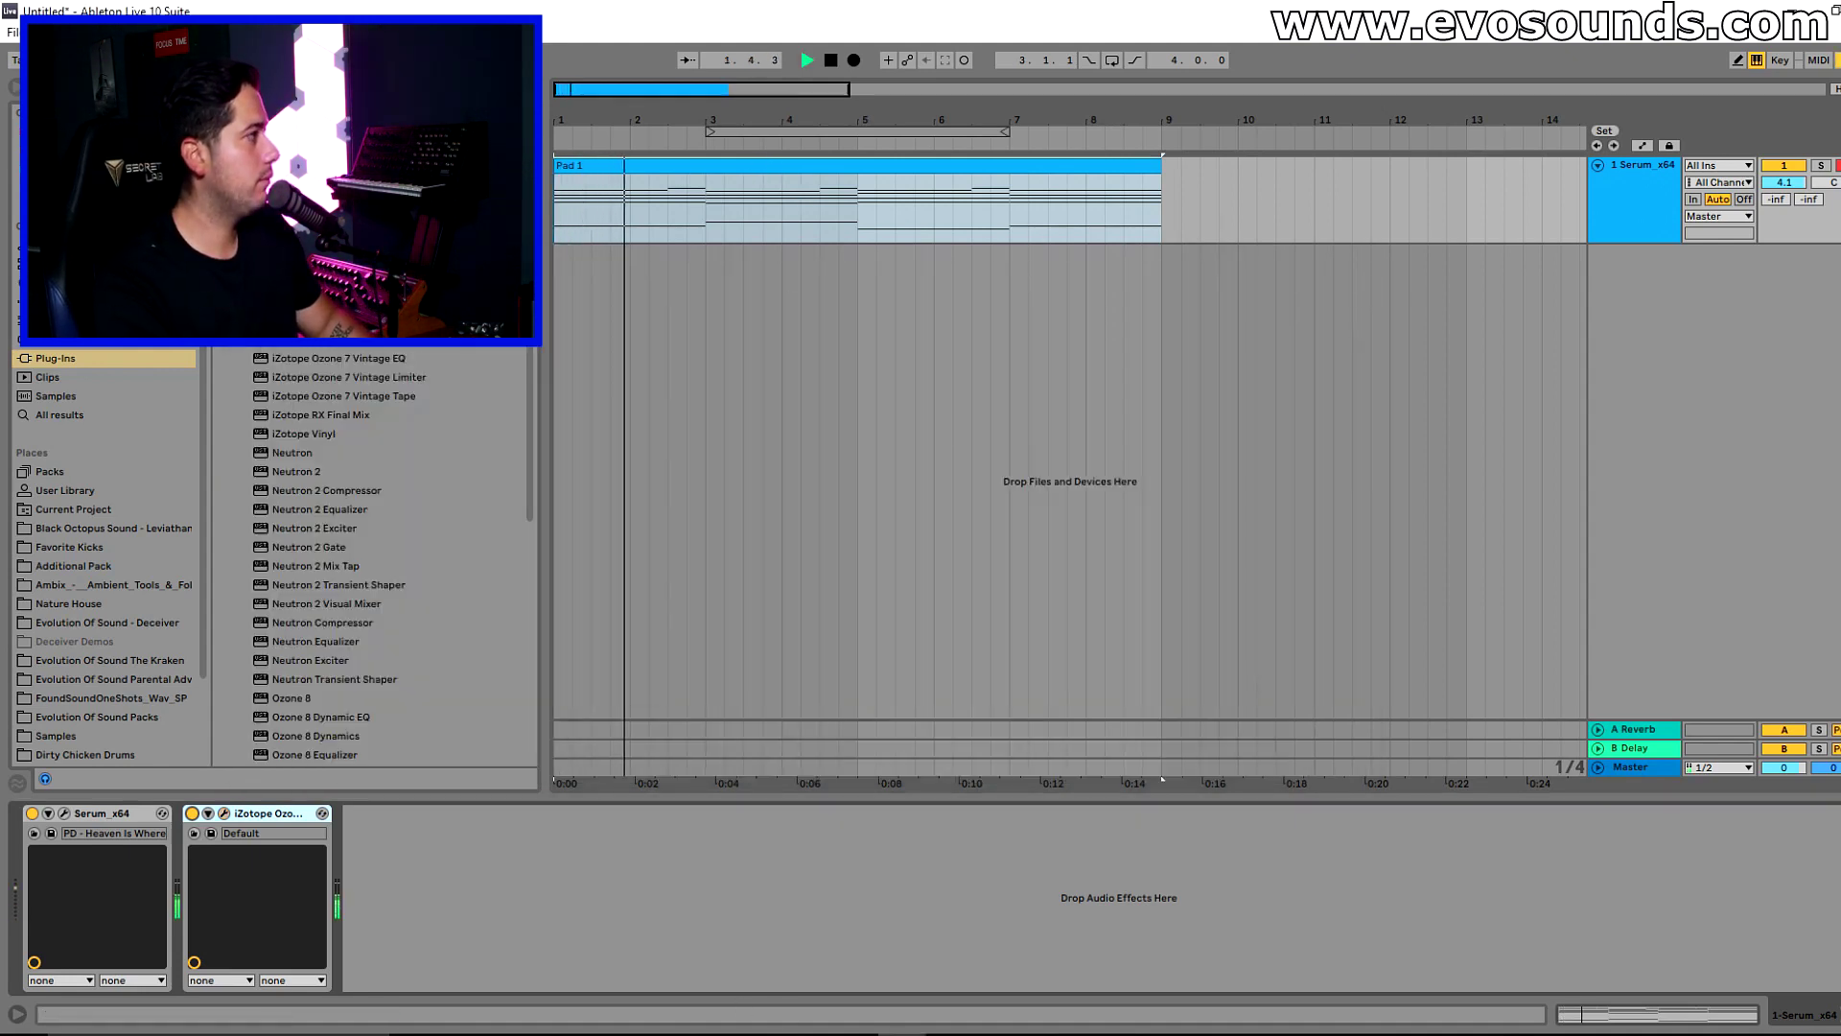
pyautogui.click(602, 166)
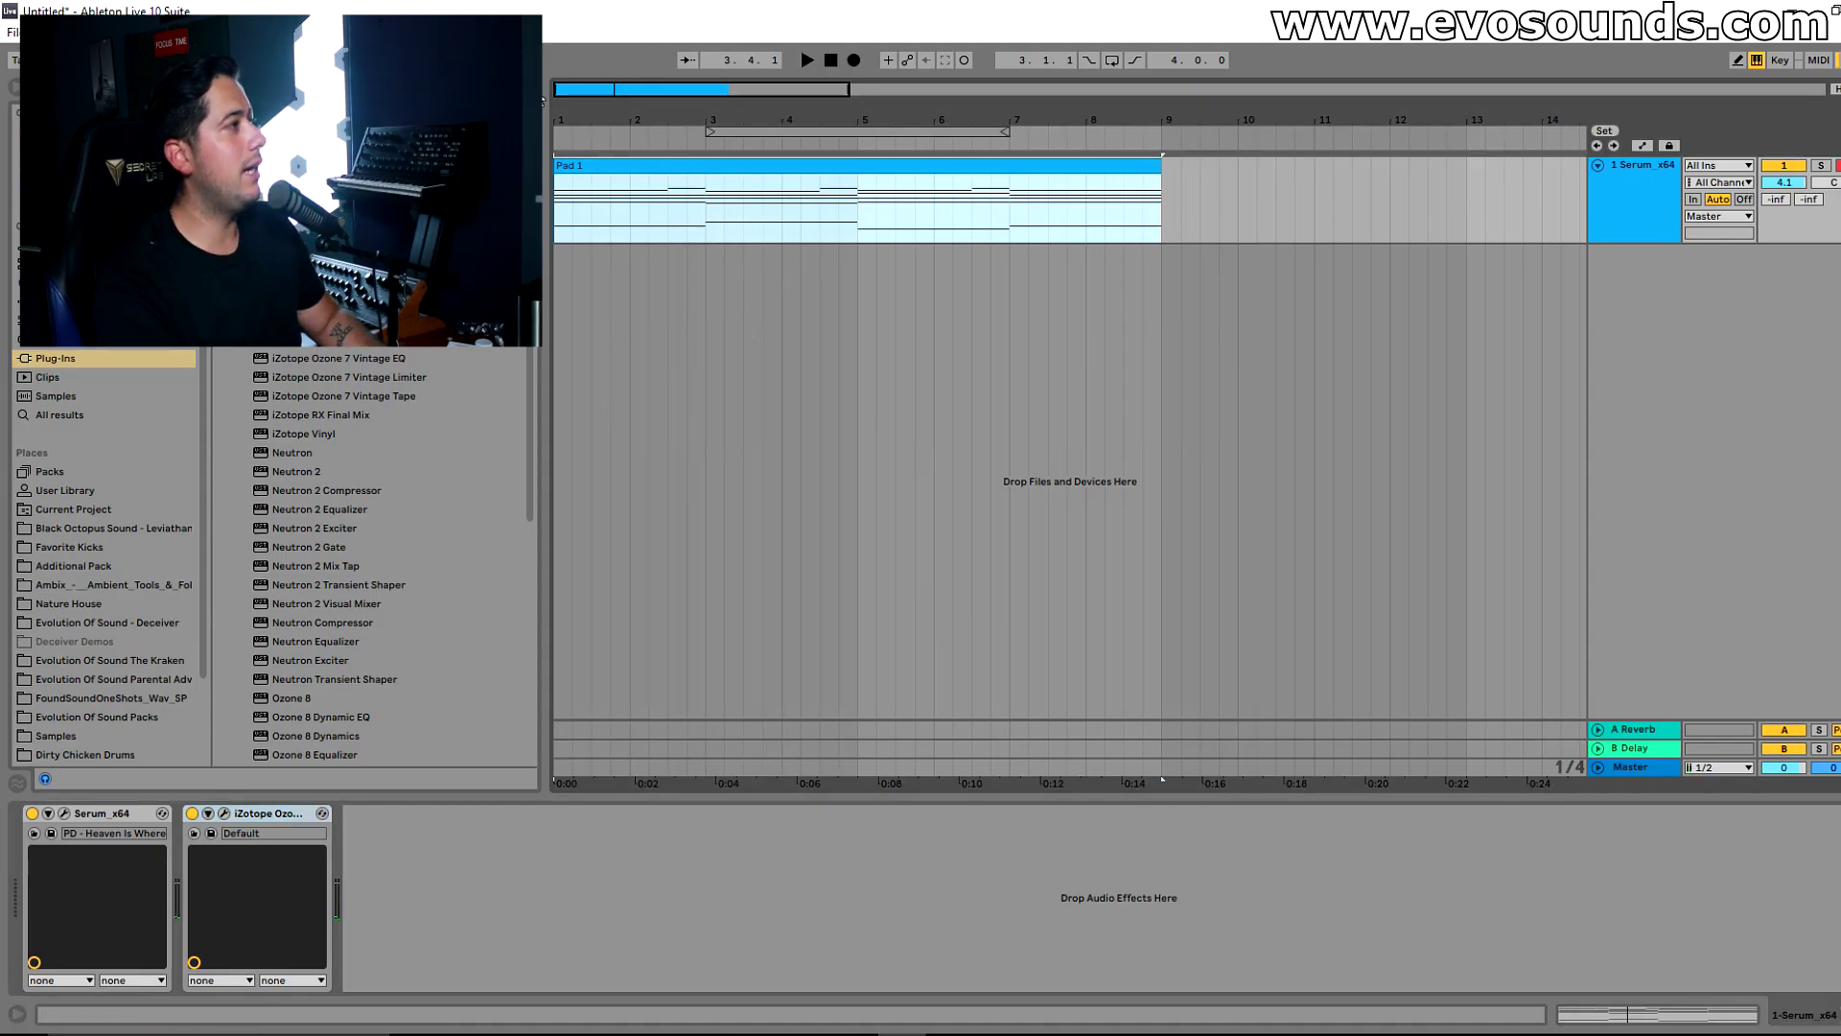
pyautogui.hotkey('ctrl', 'f')
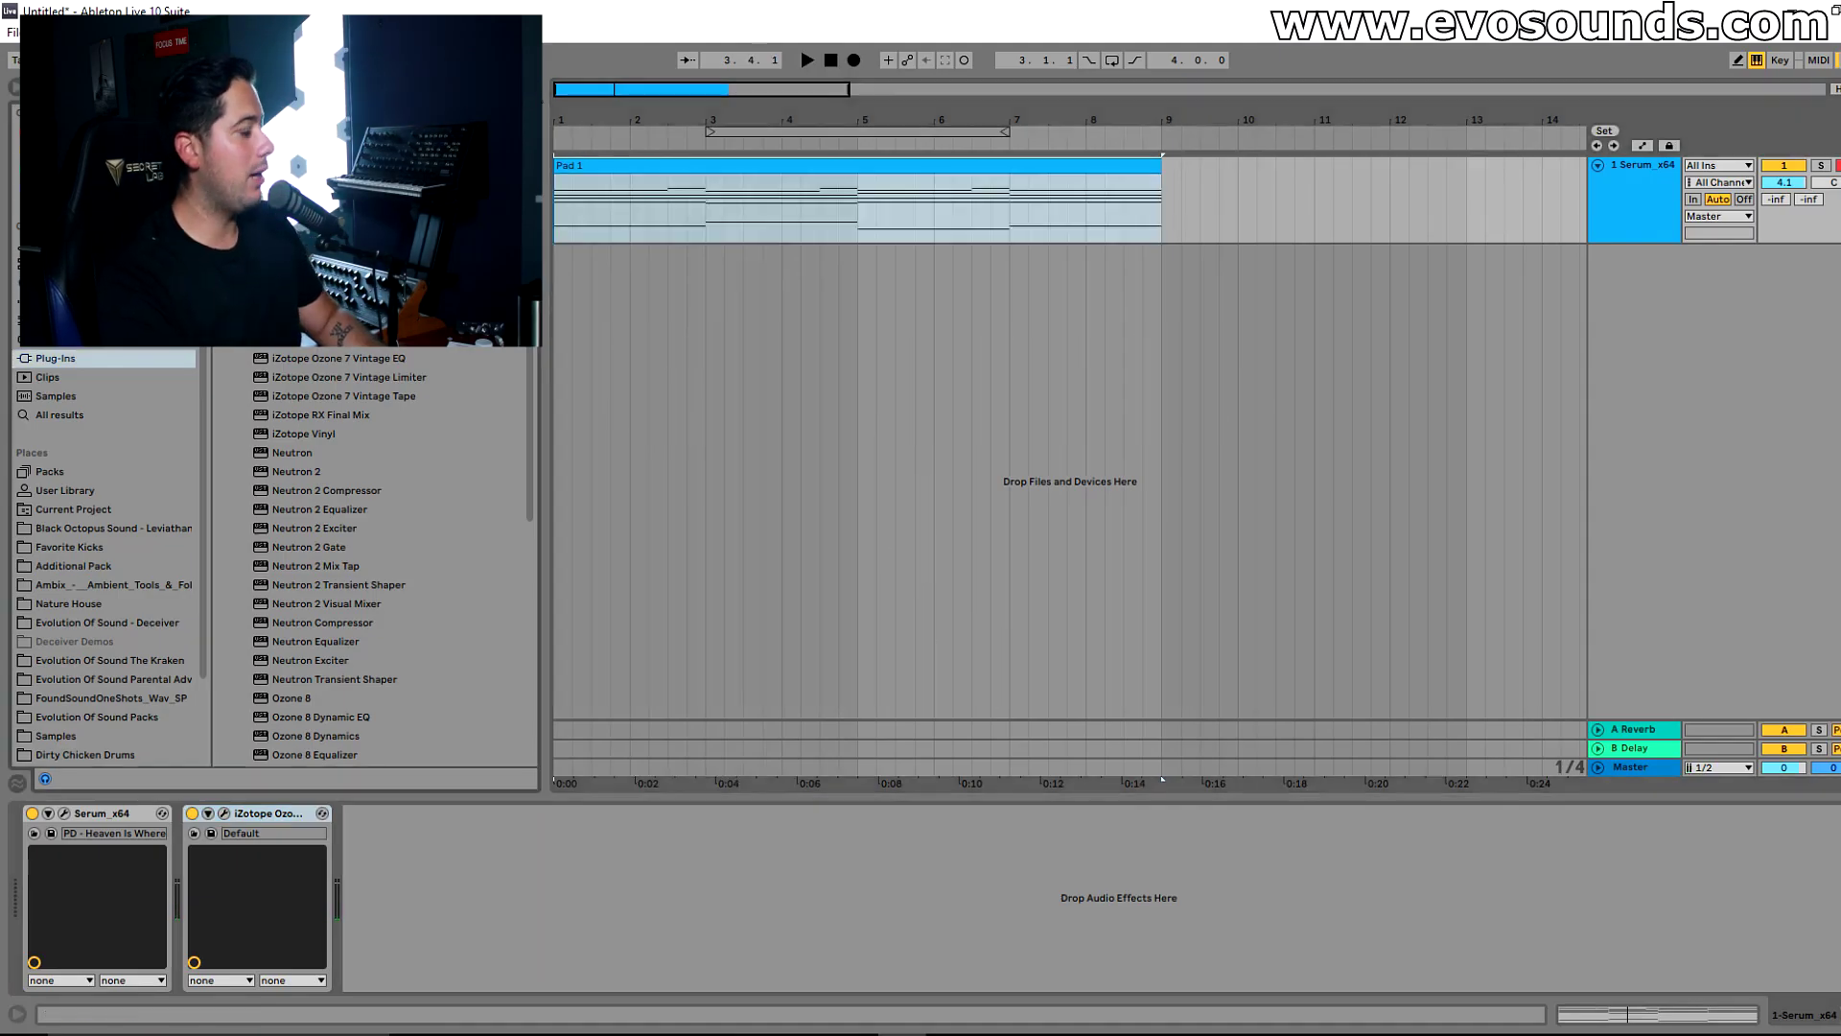
pyautogui.press('BackSpace')
pyautogui.click(58, 301)
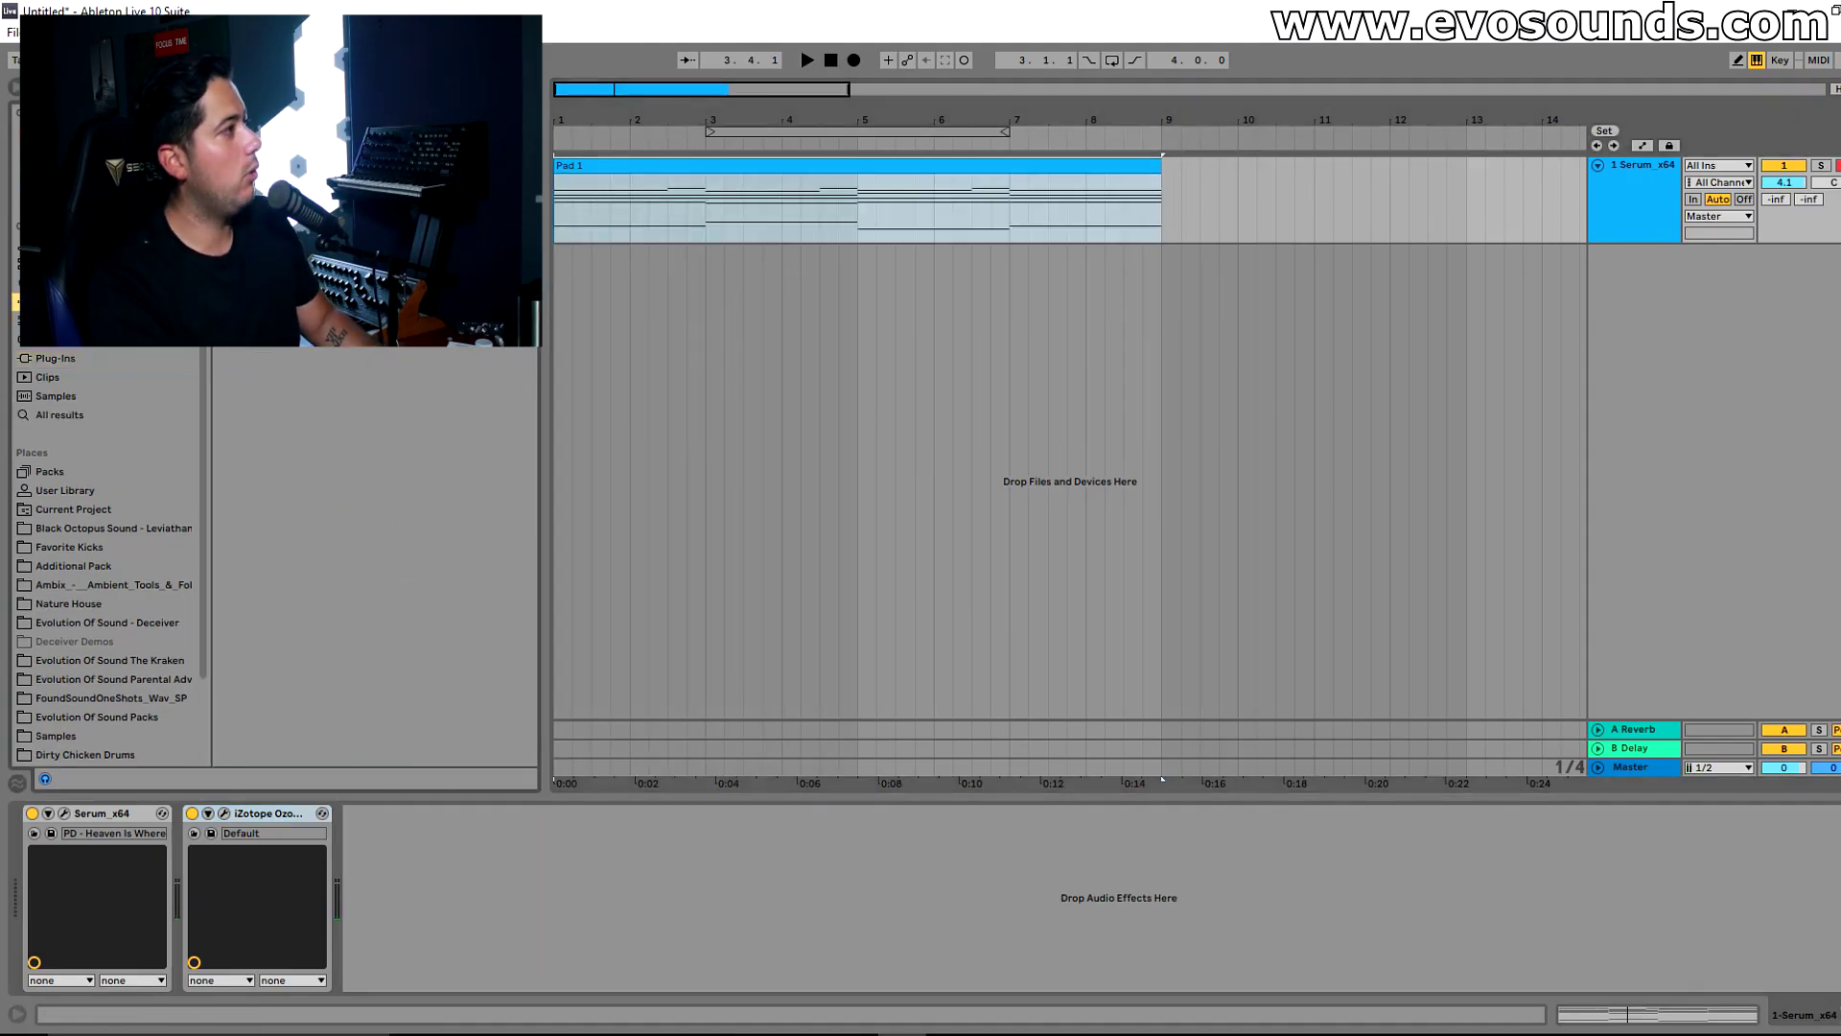
pyautogui.moveTo(278, 131); pyautogui.dragTo(409, 861)
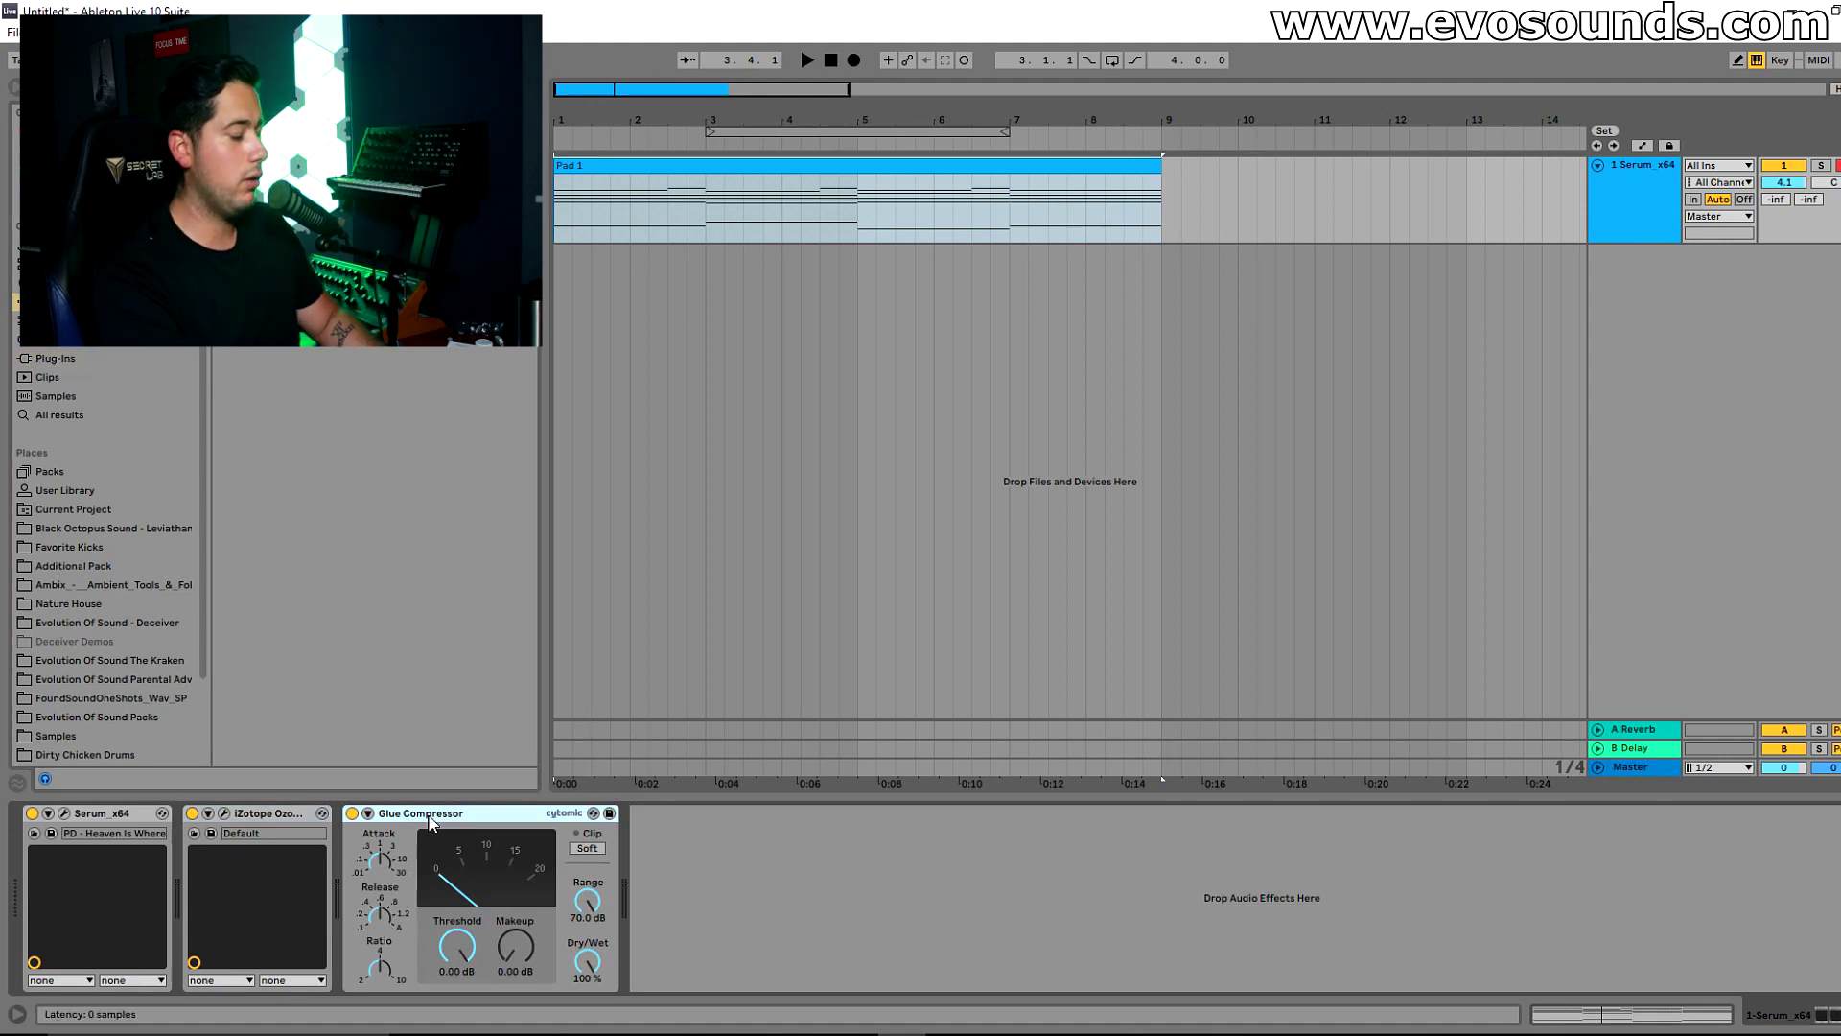
pyautogui.press('Delete')
# - Add a Compressor after the Ozone Imager on the pad, with a -12.0 dB threshold and 863 ms release
pyautogui.hotkey('ctrl', 'f')
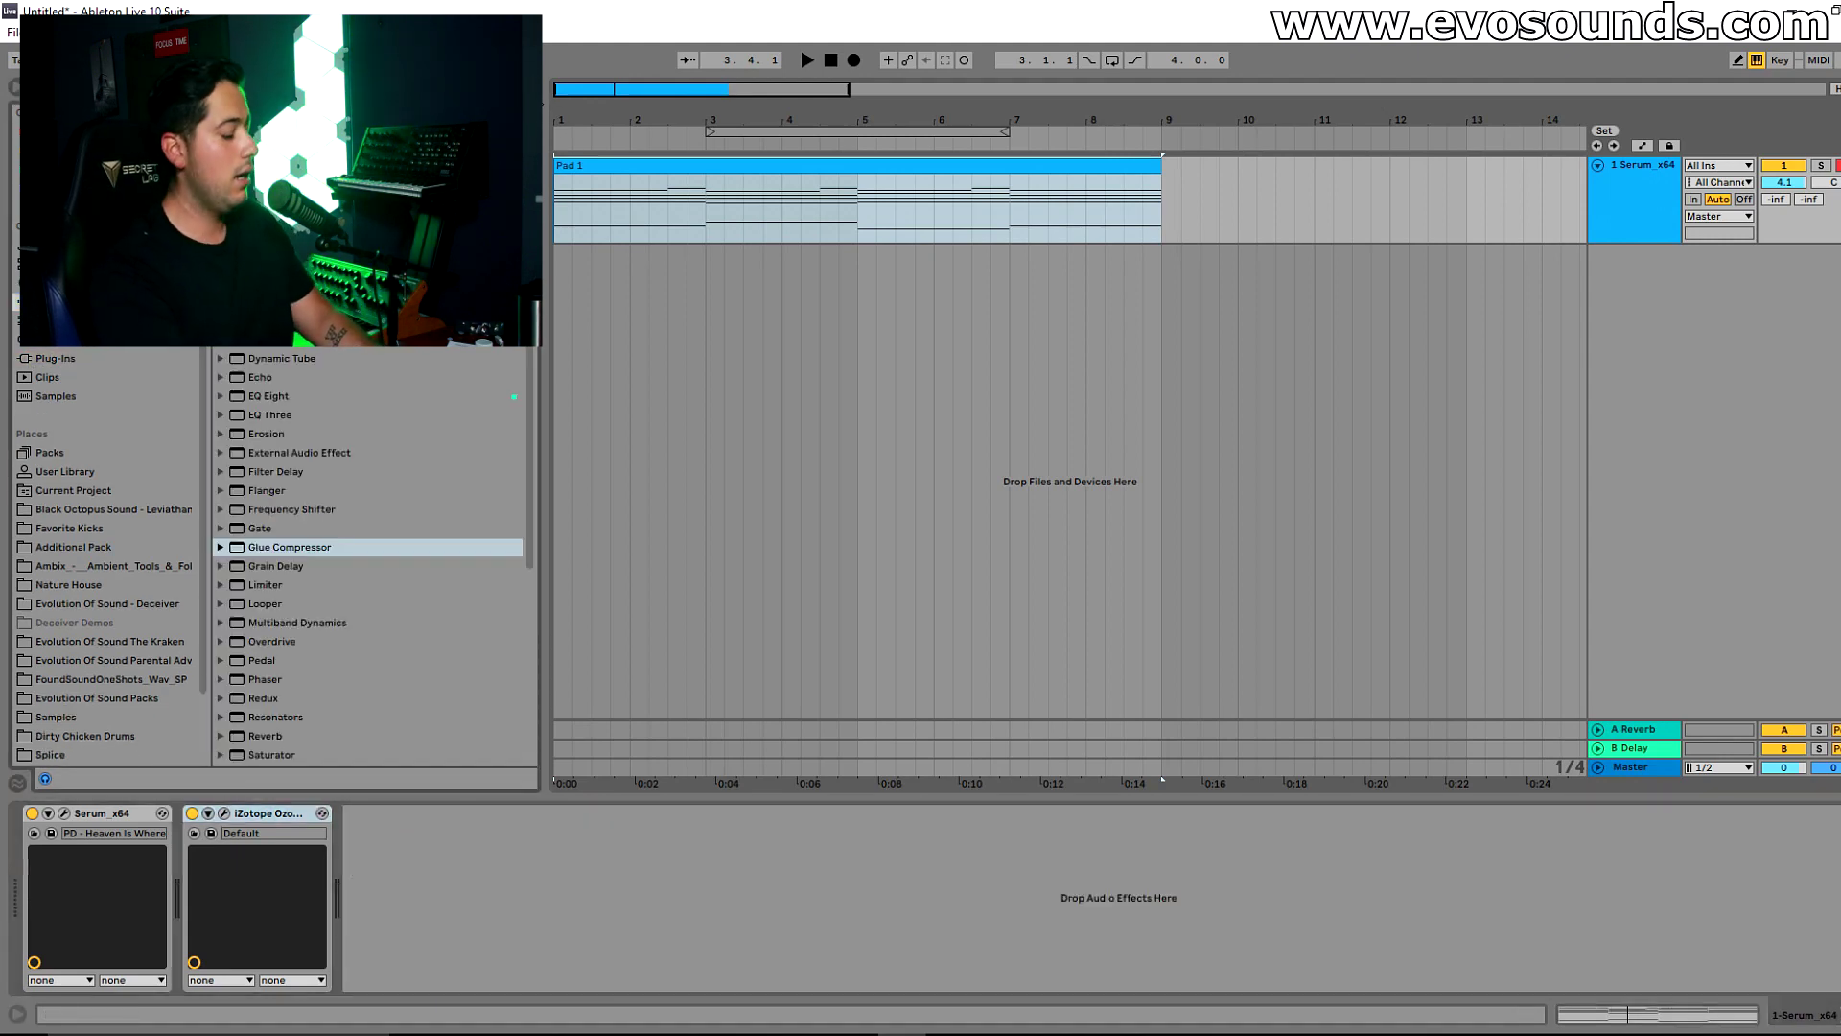
pyautogui.write('g')
pyautogui.moveTo(287, 134); pyautogui.dragTo(369, 903)
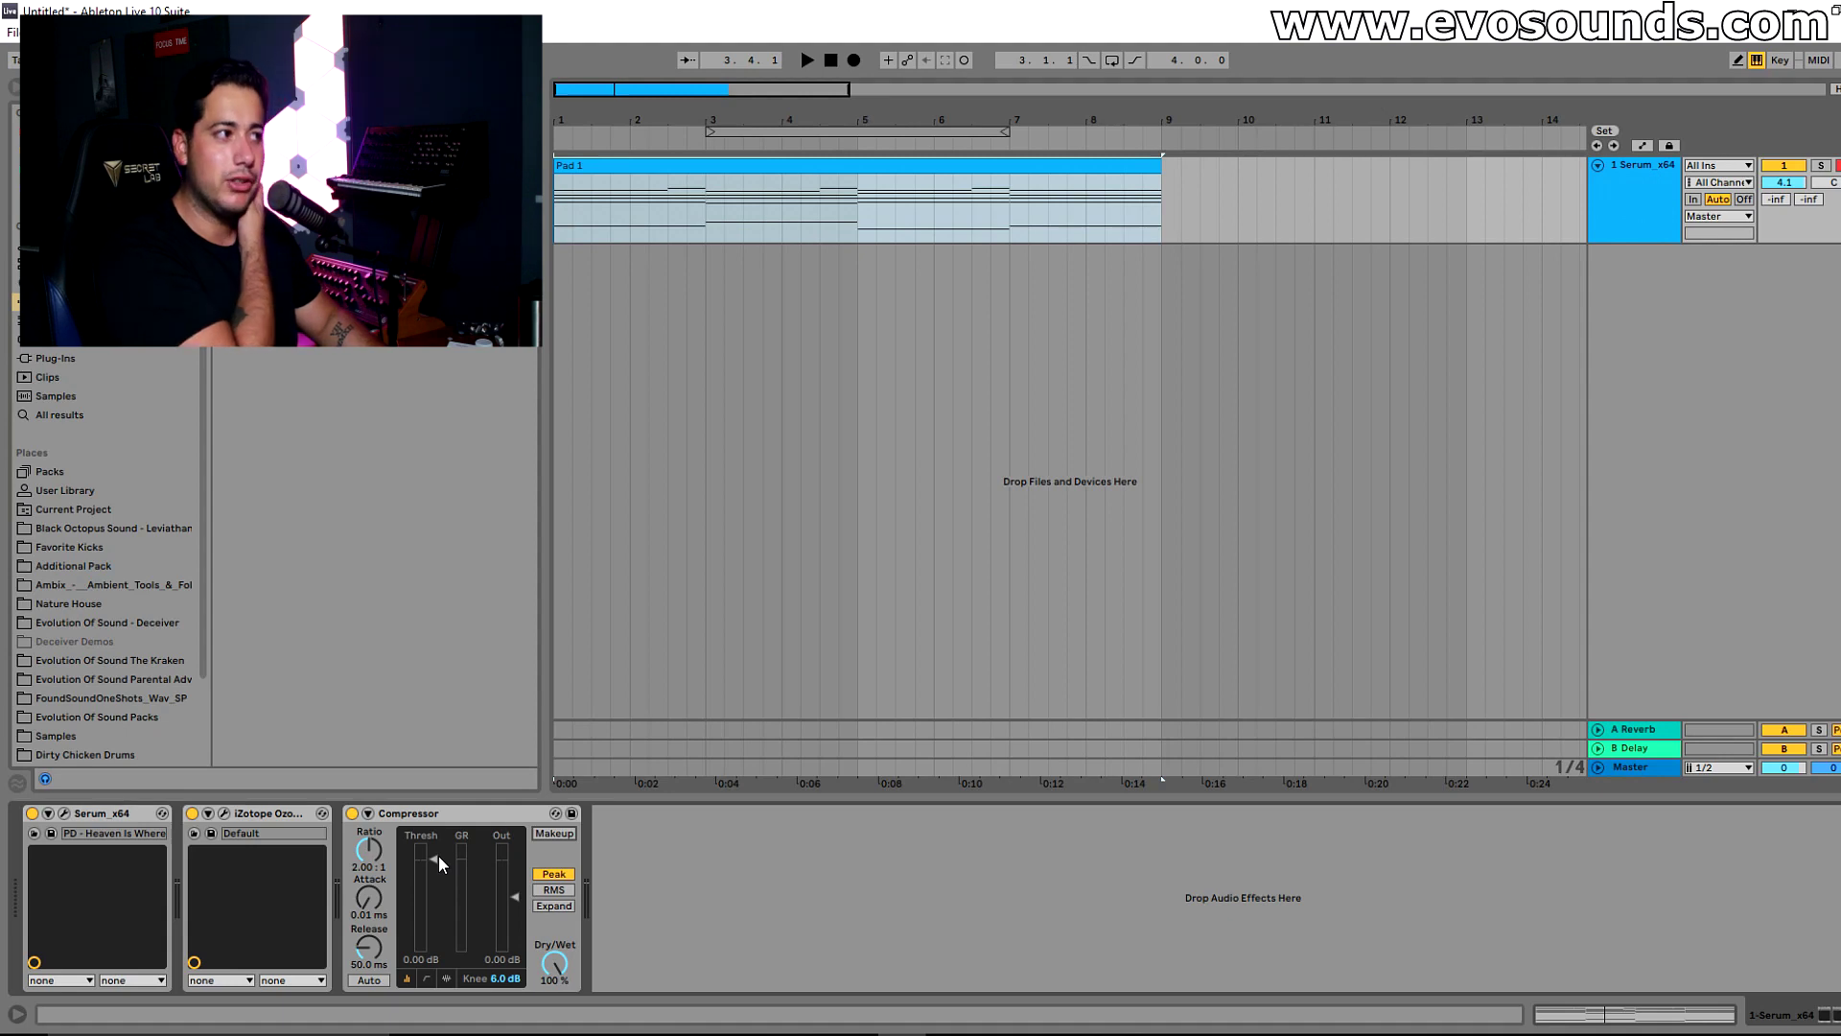
pyautogui.moveTo(434, 858); pyautogui.dragTo(435, 892)
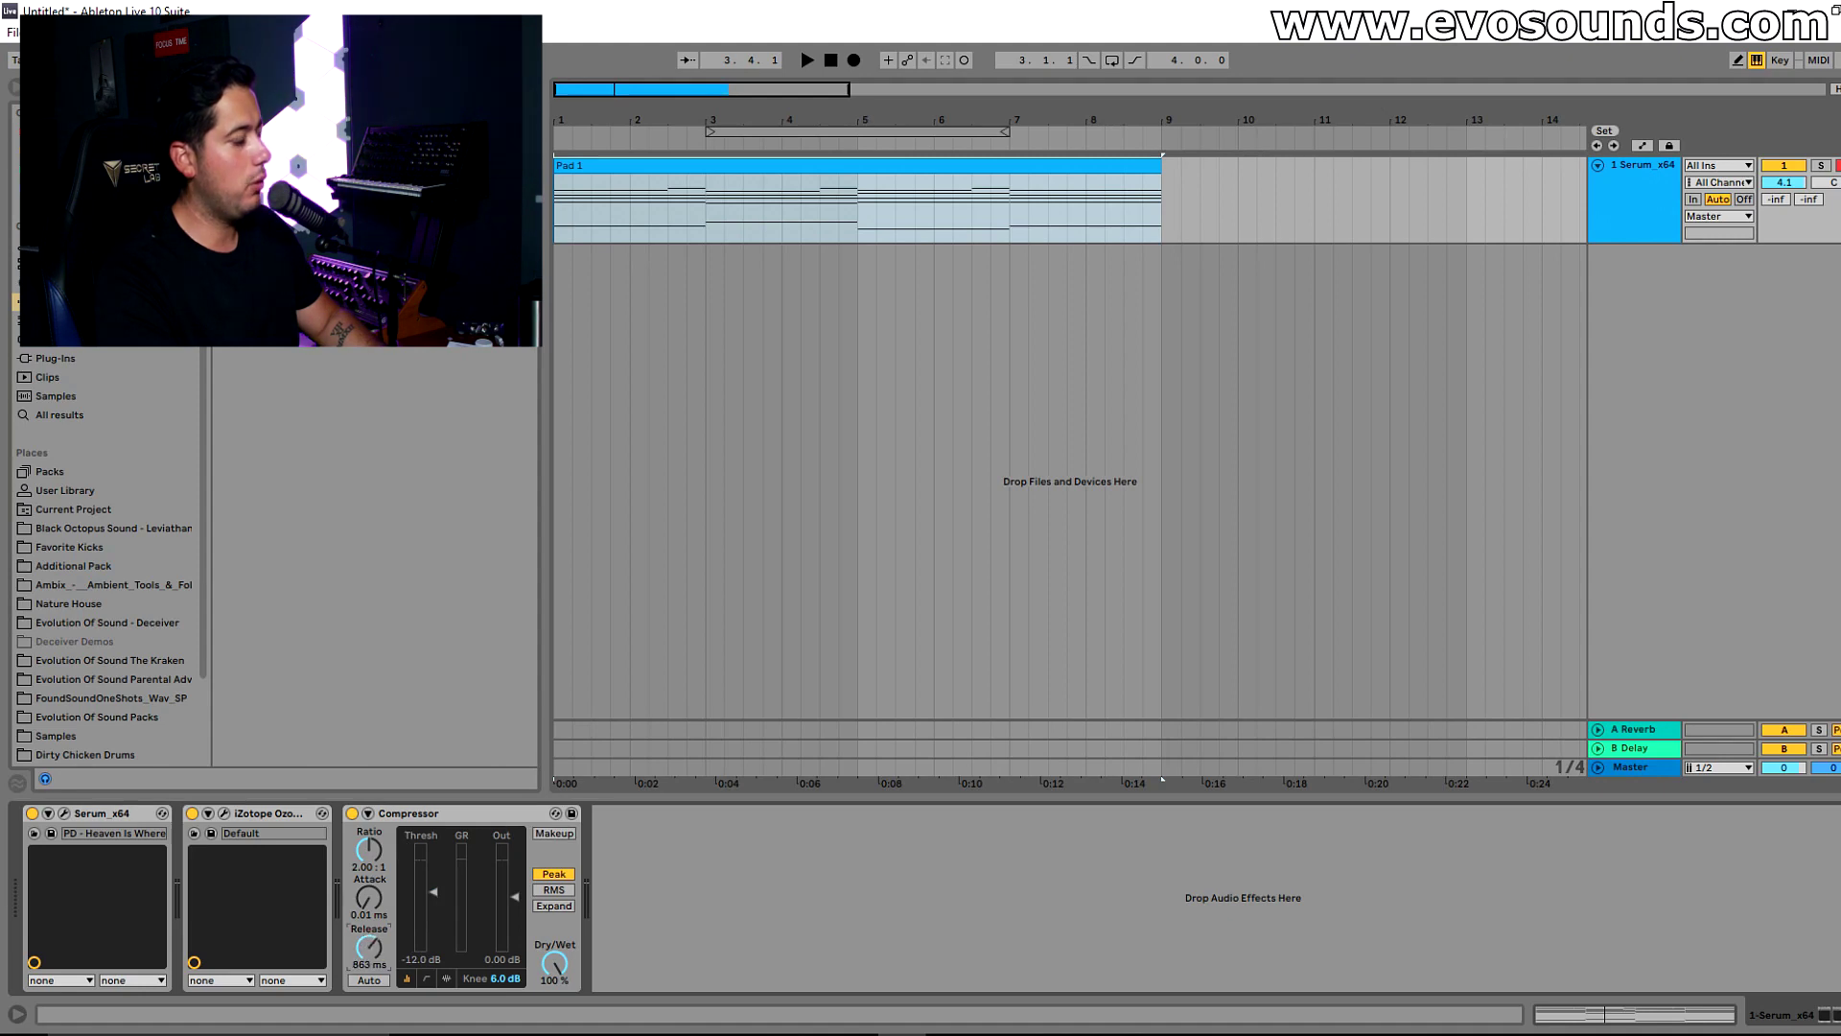
# - Play the pad in Session View and set the Compressor's threshold to -22.6 dB with a 676 ms release, leaving it enabled
pyautogui.press('space')
pyautogui.moveTo(434, 891); pyautogui.dragTo(433, 928)
pyautogui.press('Tab')
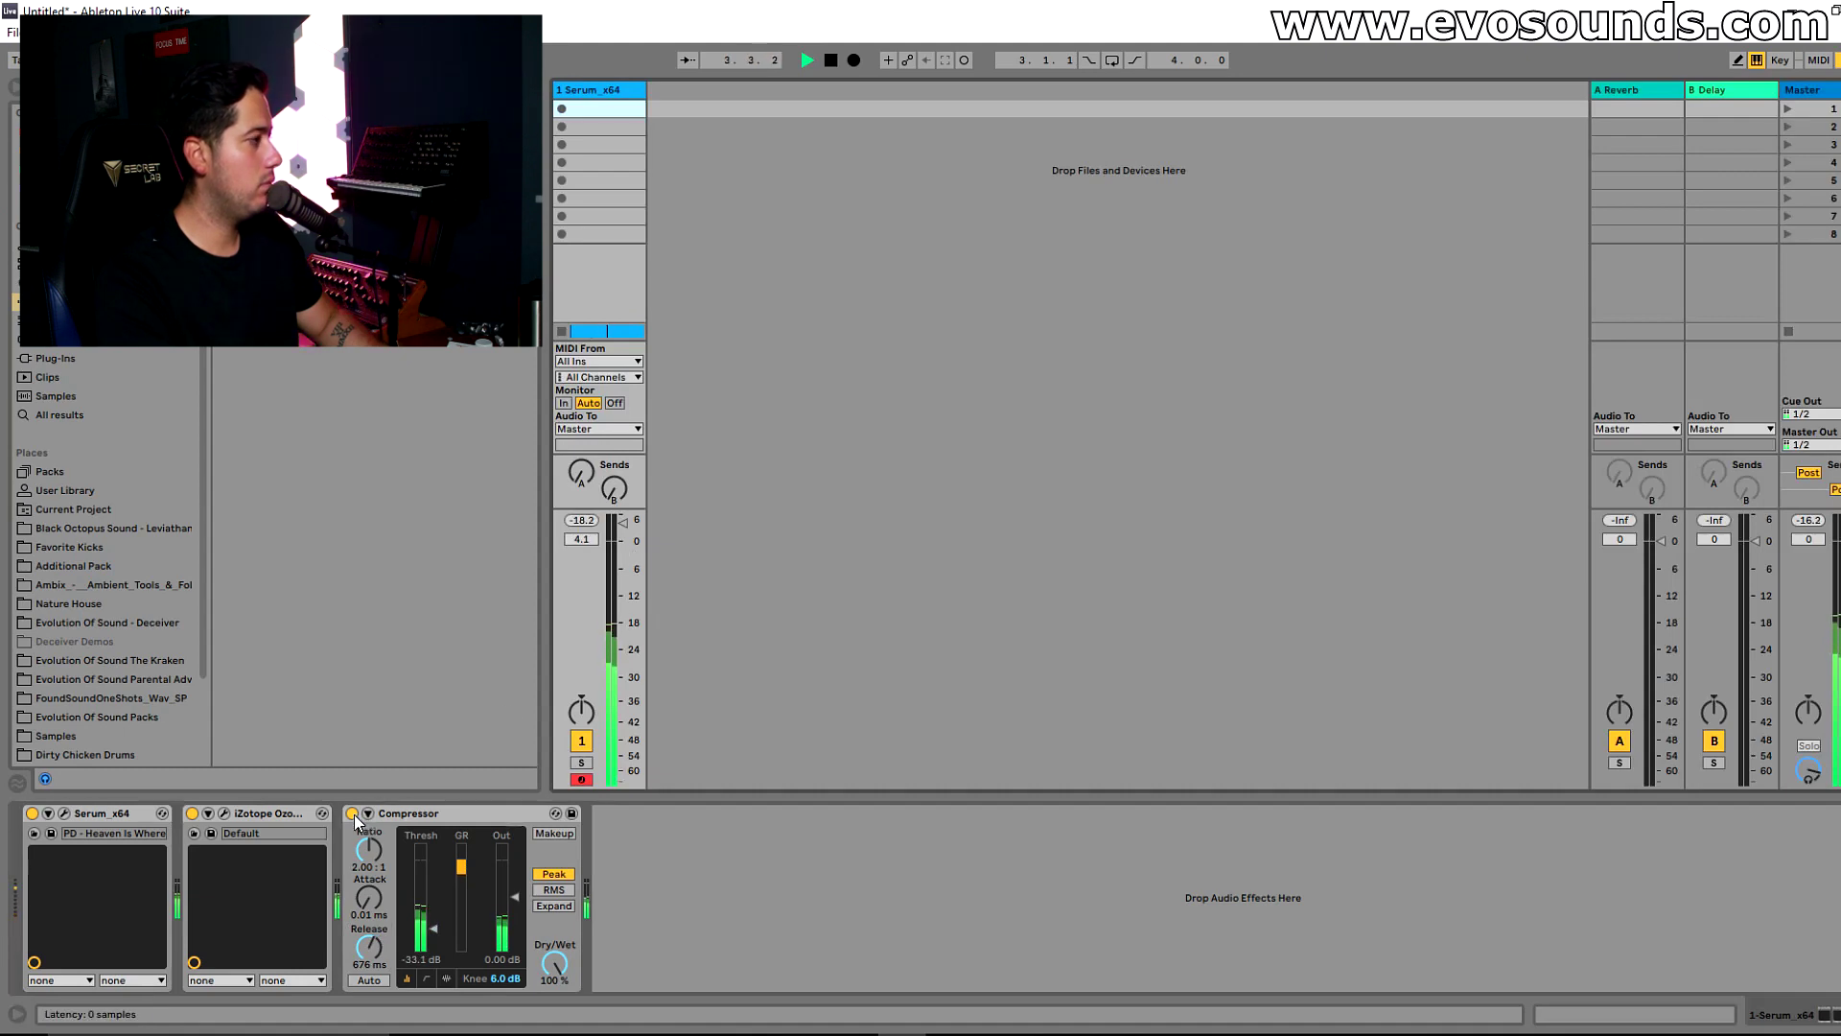
pyautogui.click(352, 813)
pyautogui.moveTo(433, 928); pyautogui.dragTo(429, 913)
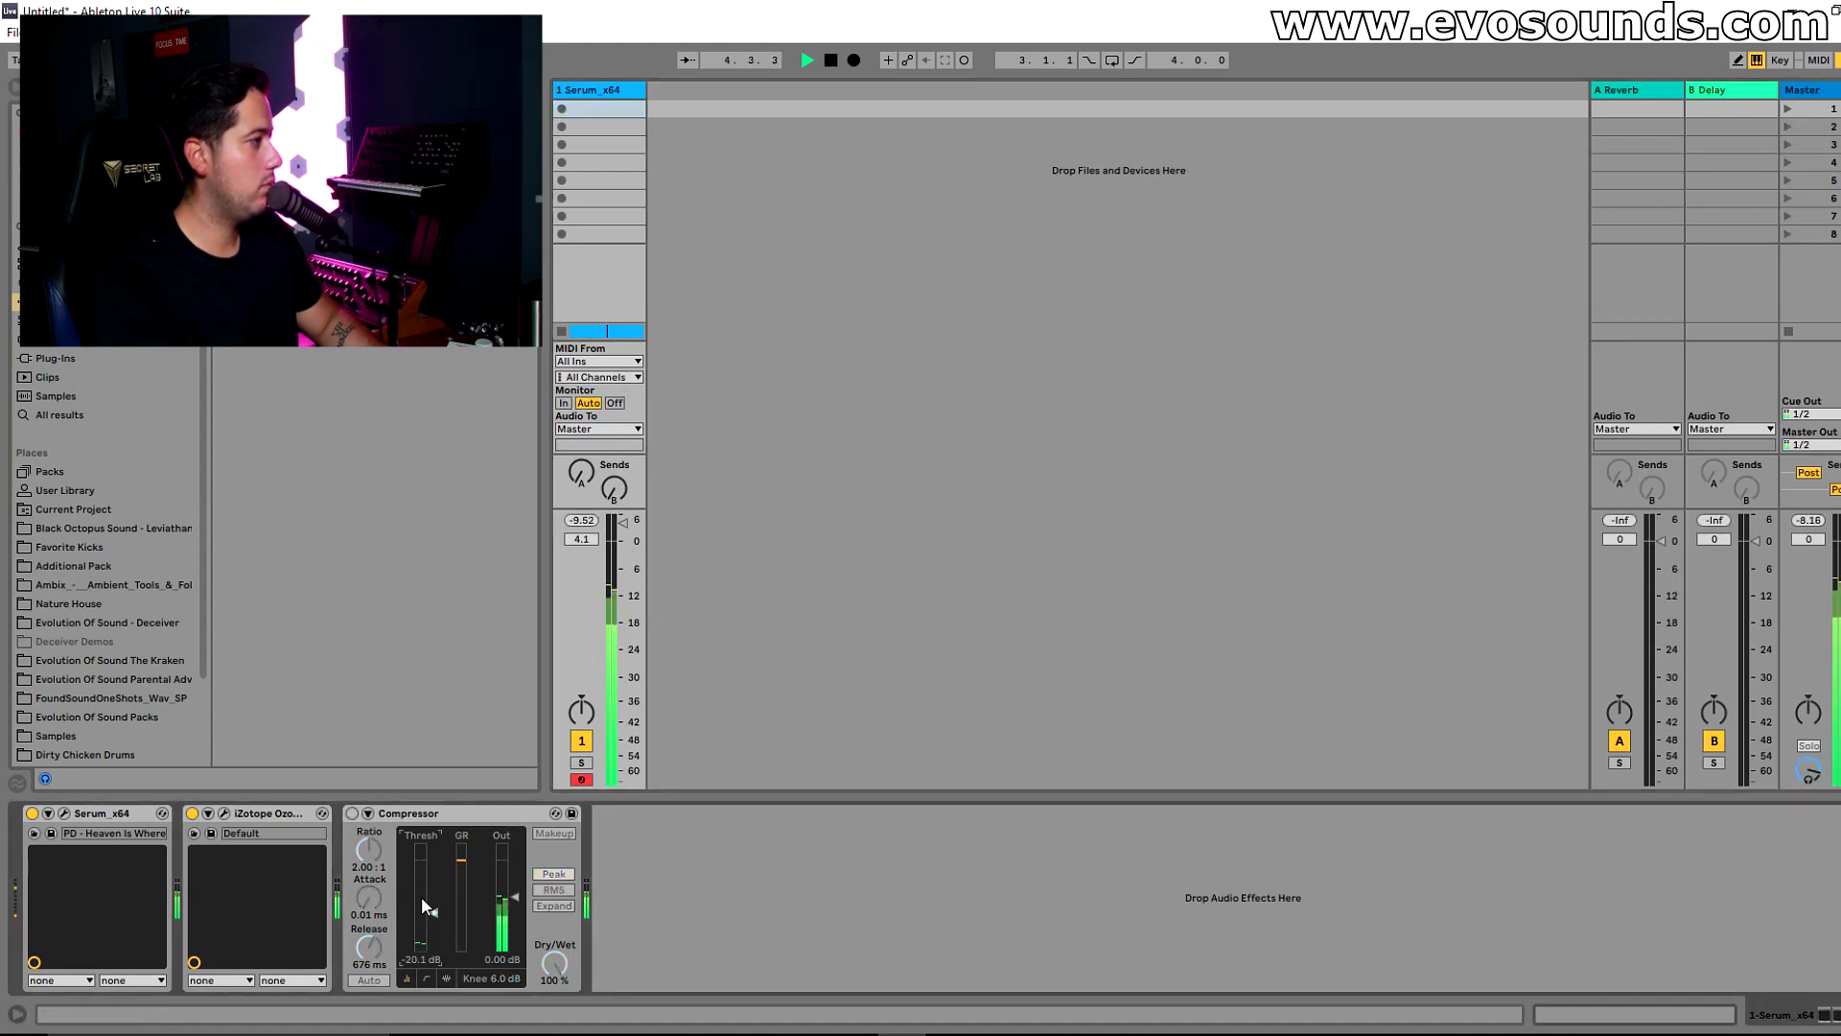
pyautogui.click(353, 813)
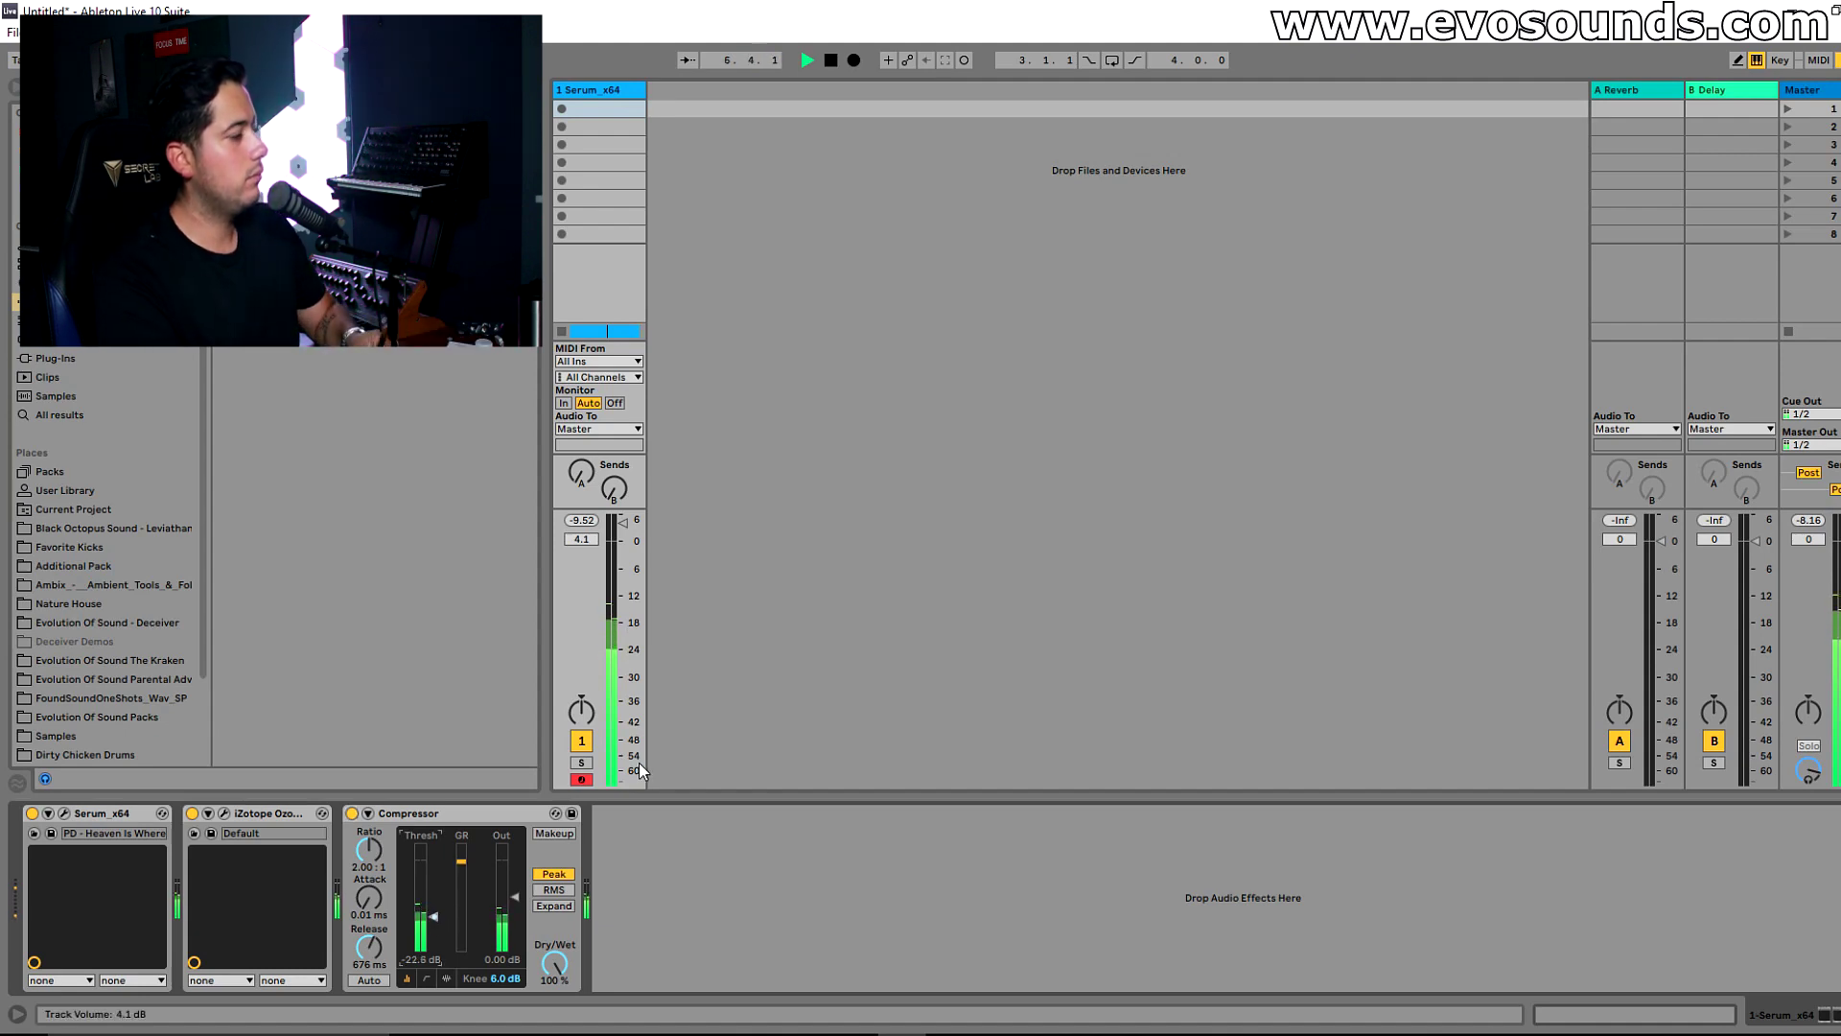
# - Compare the playing pad with the Compressor bypassed, stop playback and enable the Compressor again
pyautogui.click(354, 815)
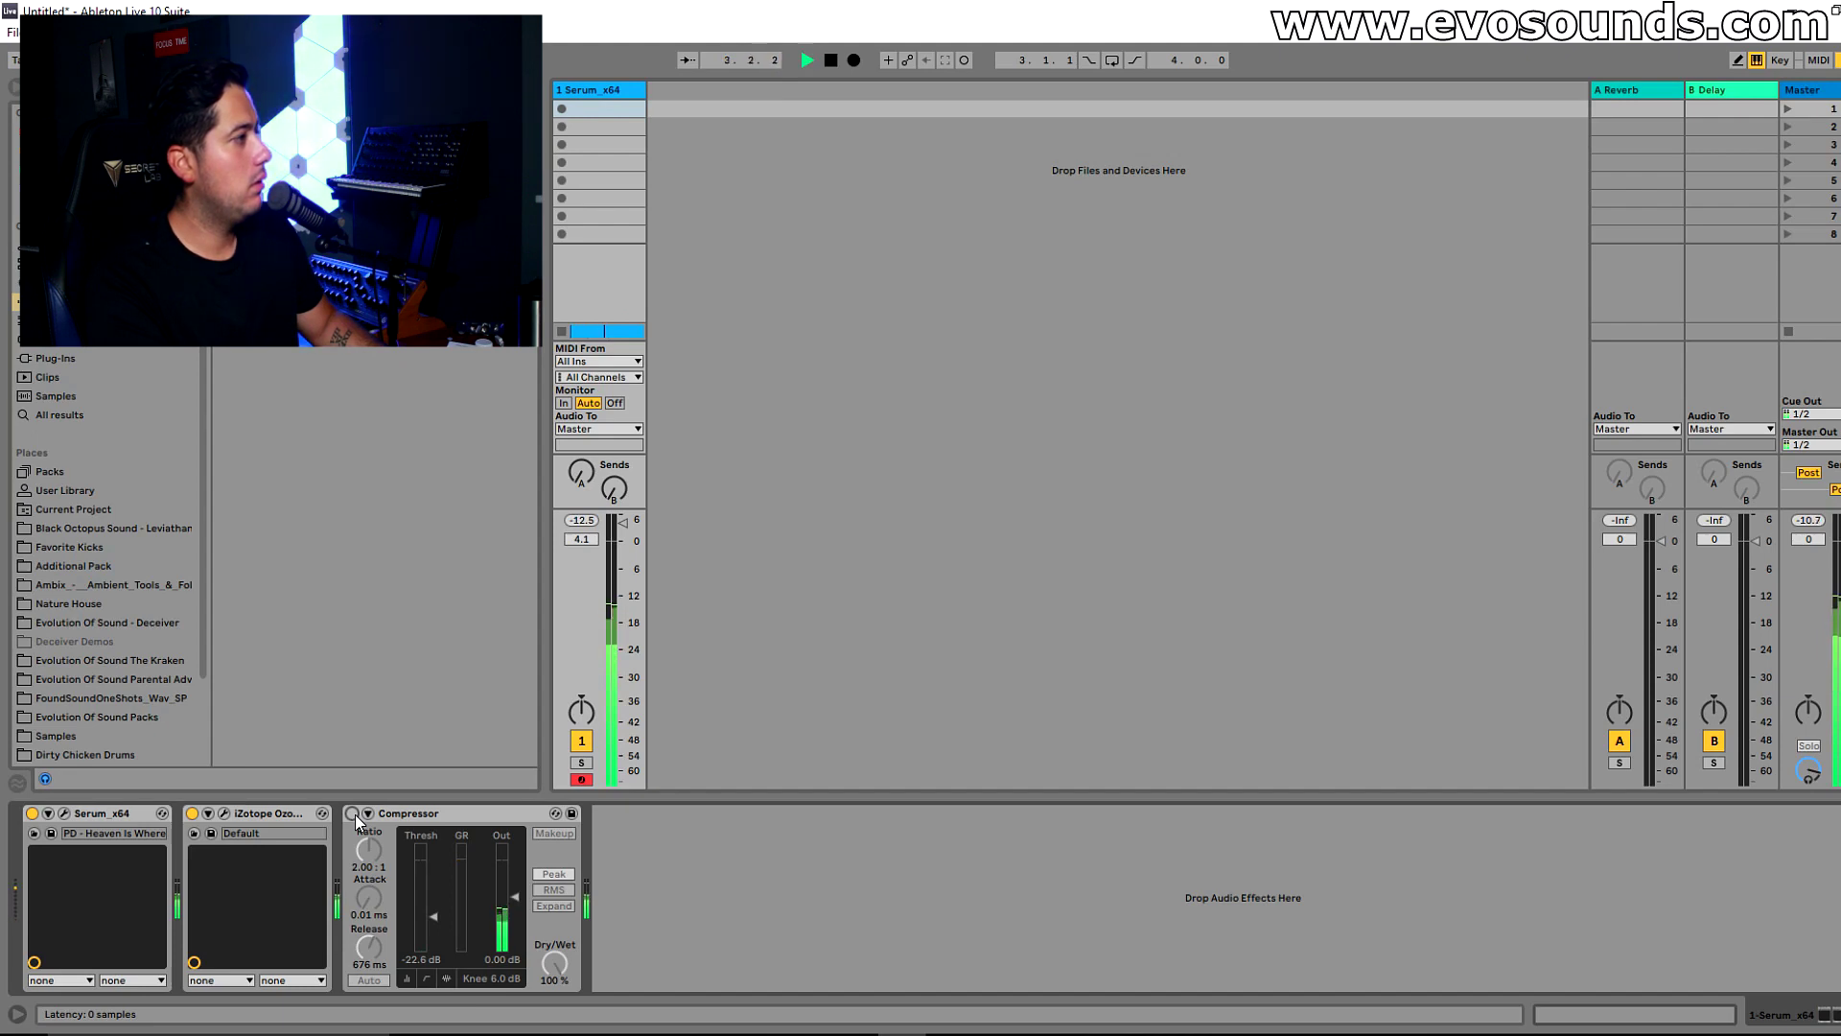
pyautogui.press('space')
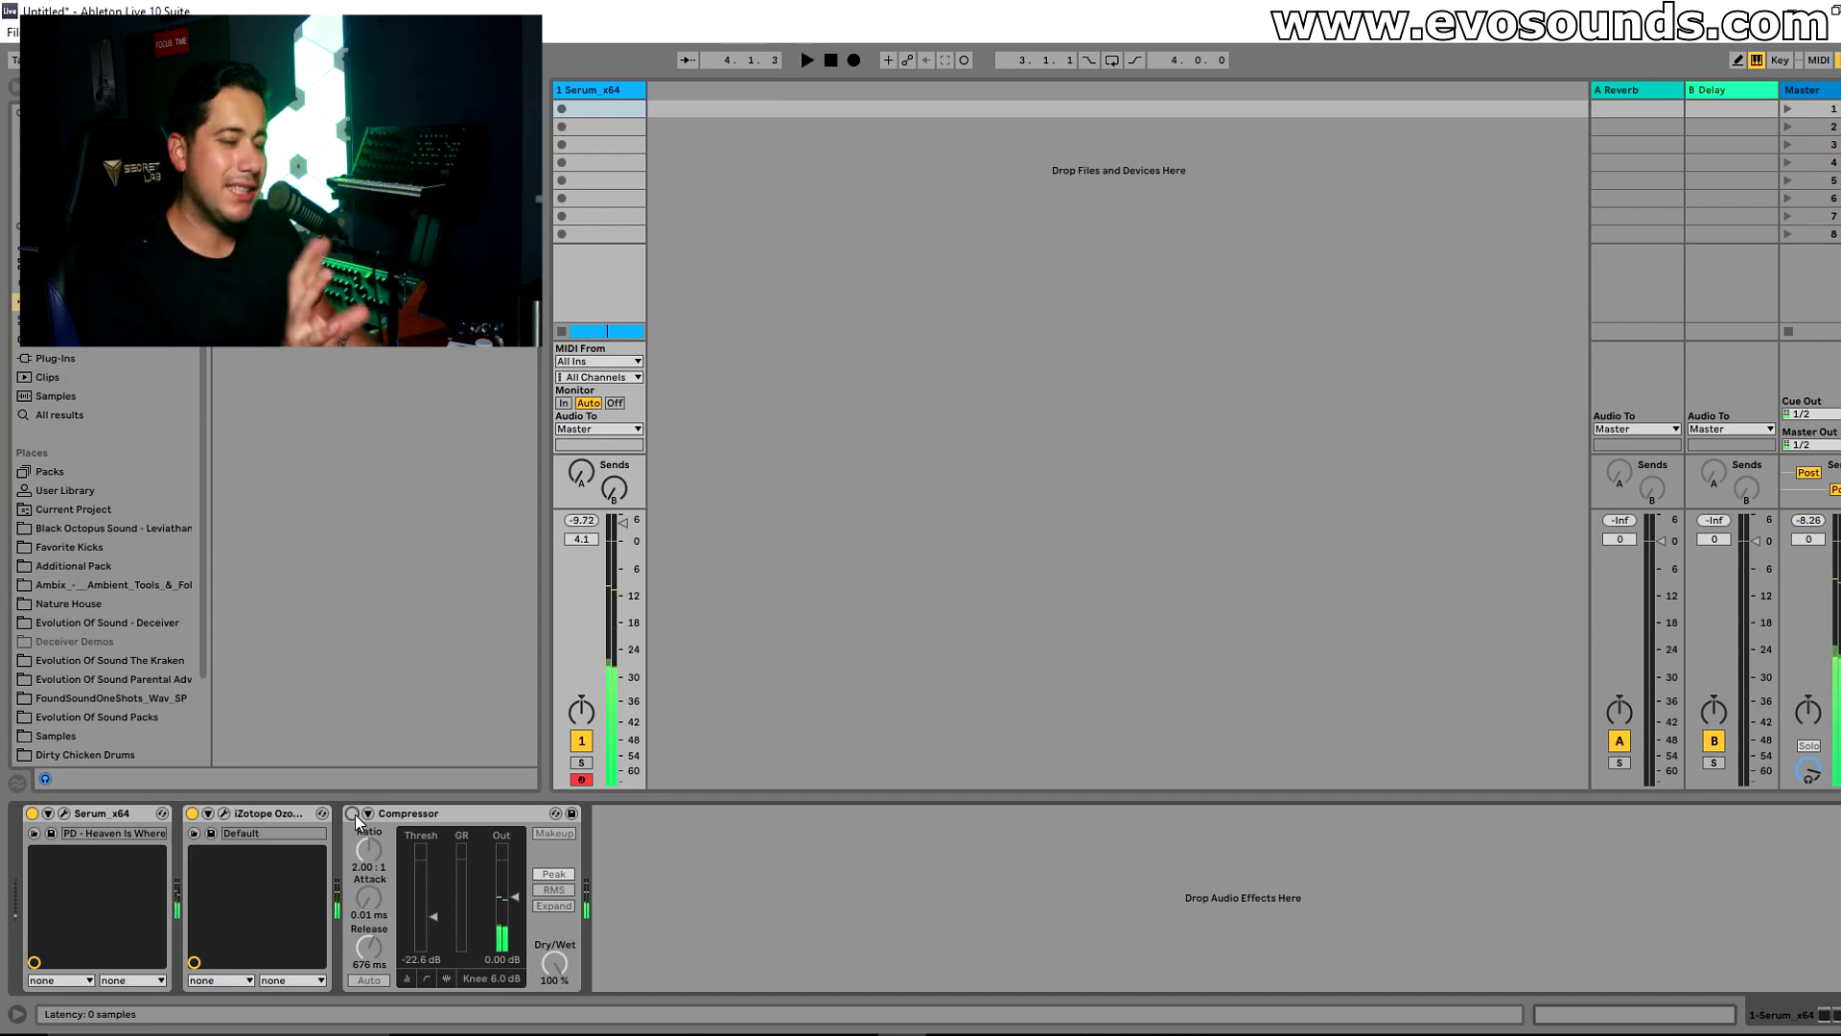
pyautogui.click(353, 814)
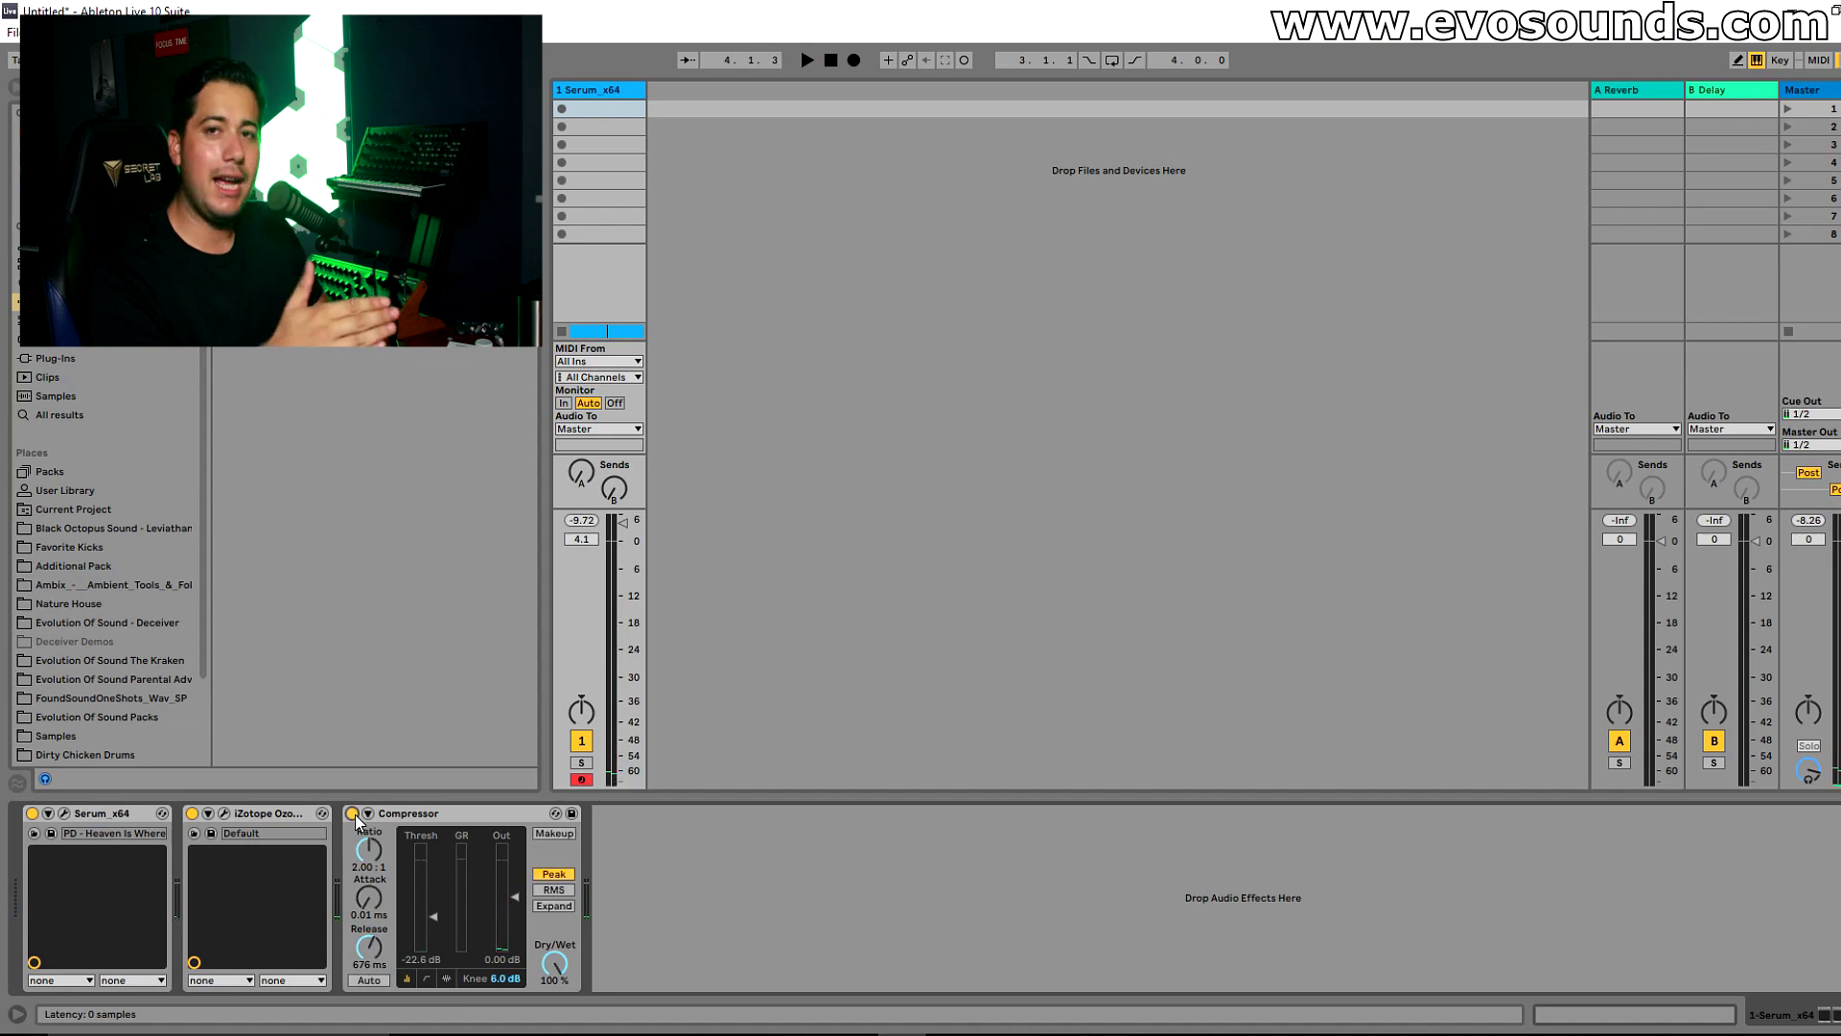
# - Lower the Compressor's threshold to -25.5 dB during playback, stop, and select the Ozone Imager device
pyautogui.press('space')
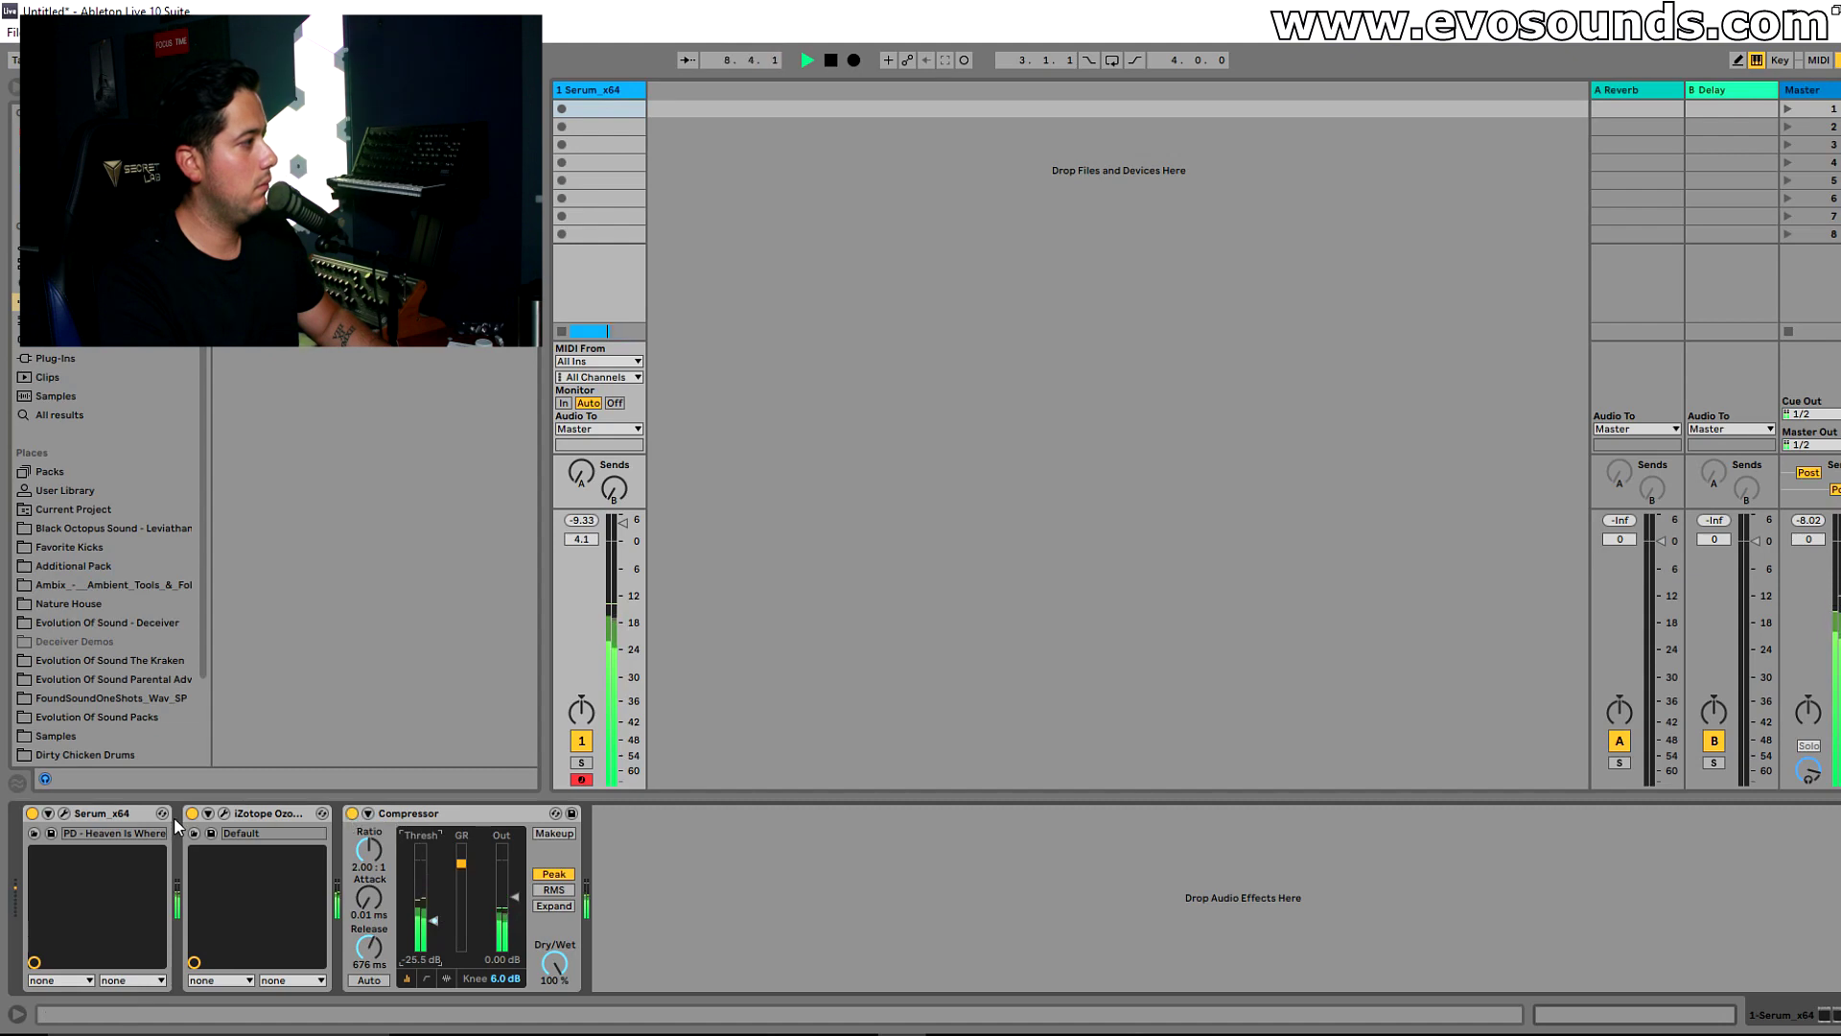
pyautogui.press('space')
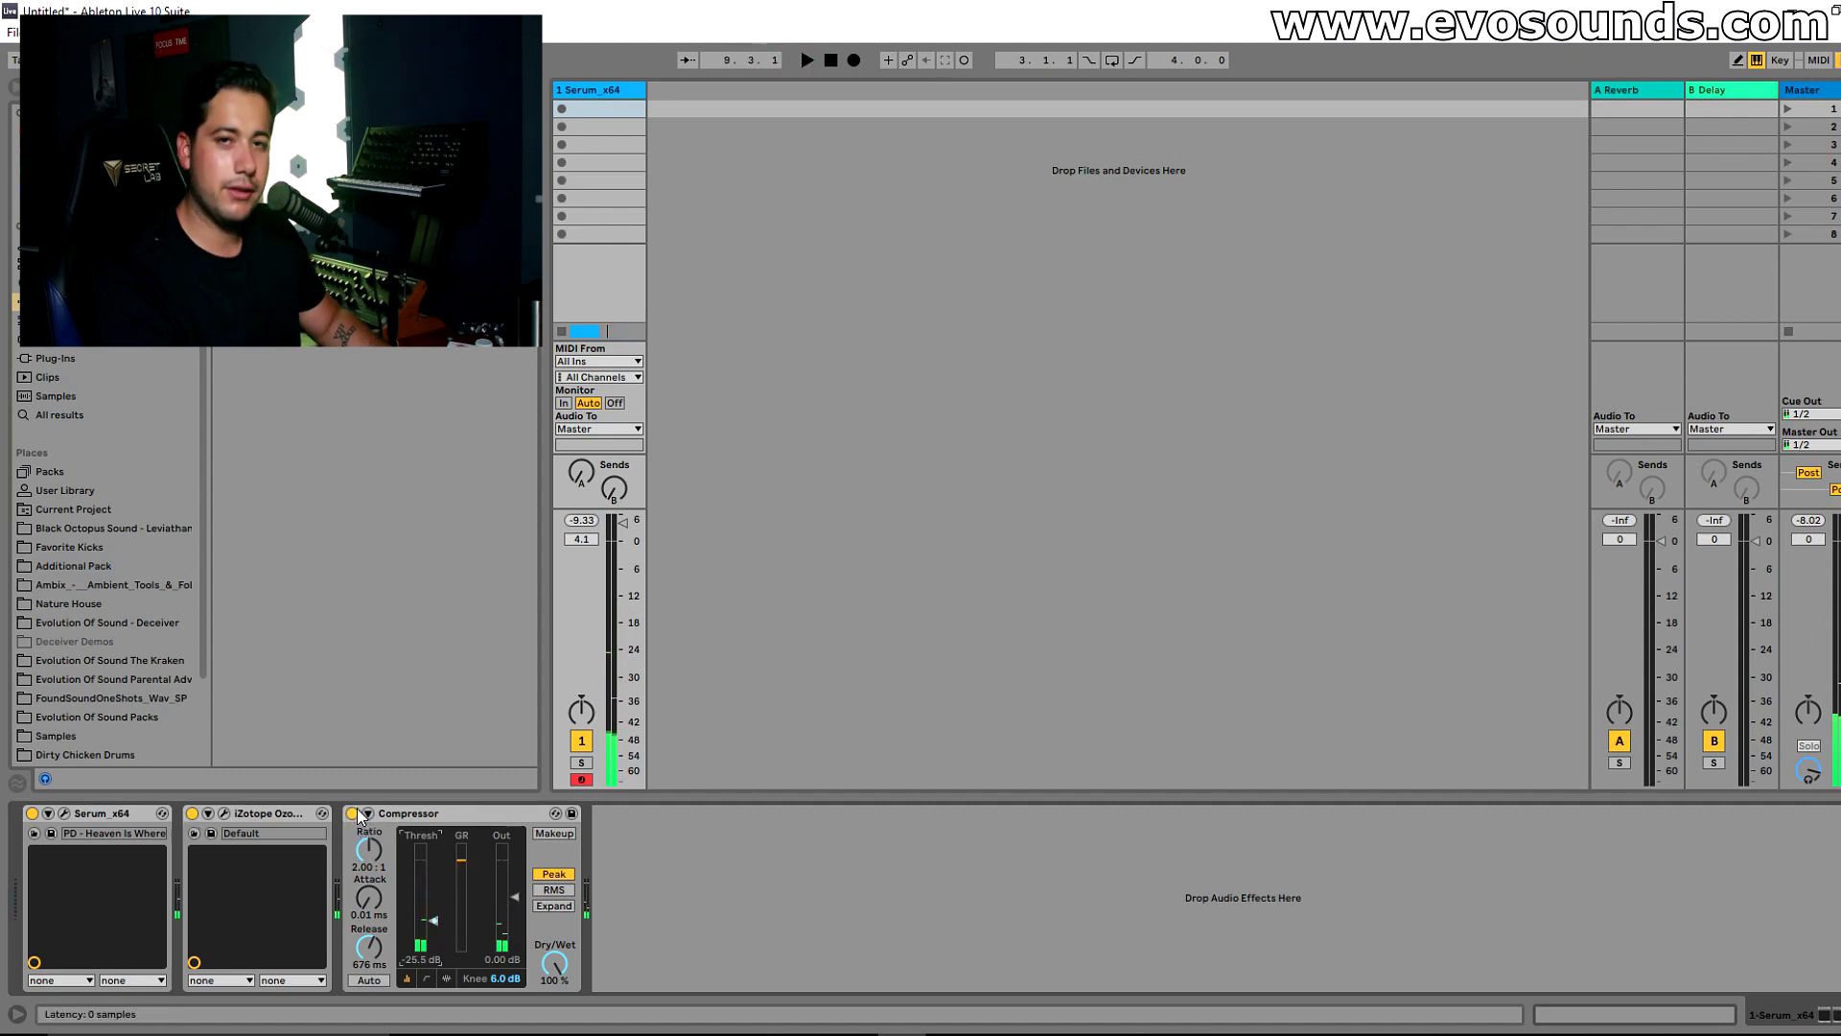
pyautogui.click(406, 817)
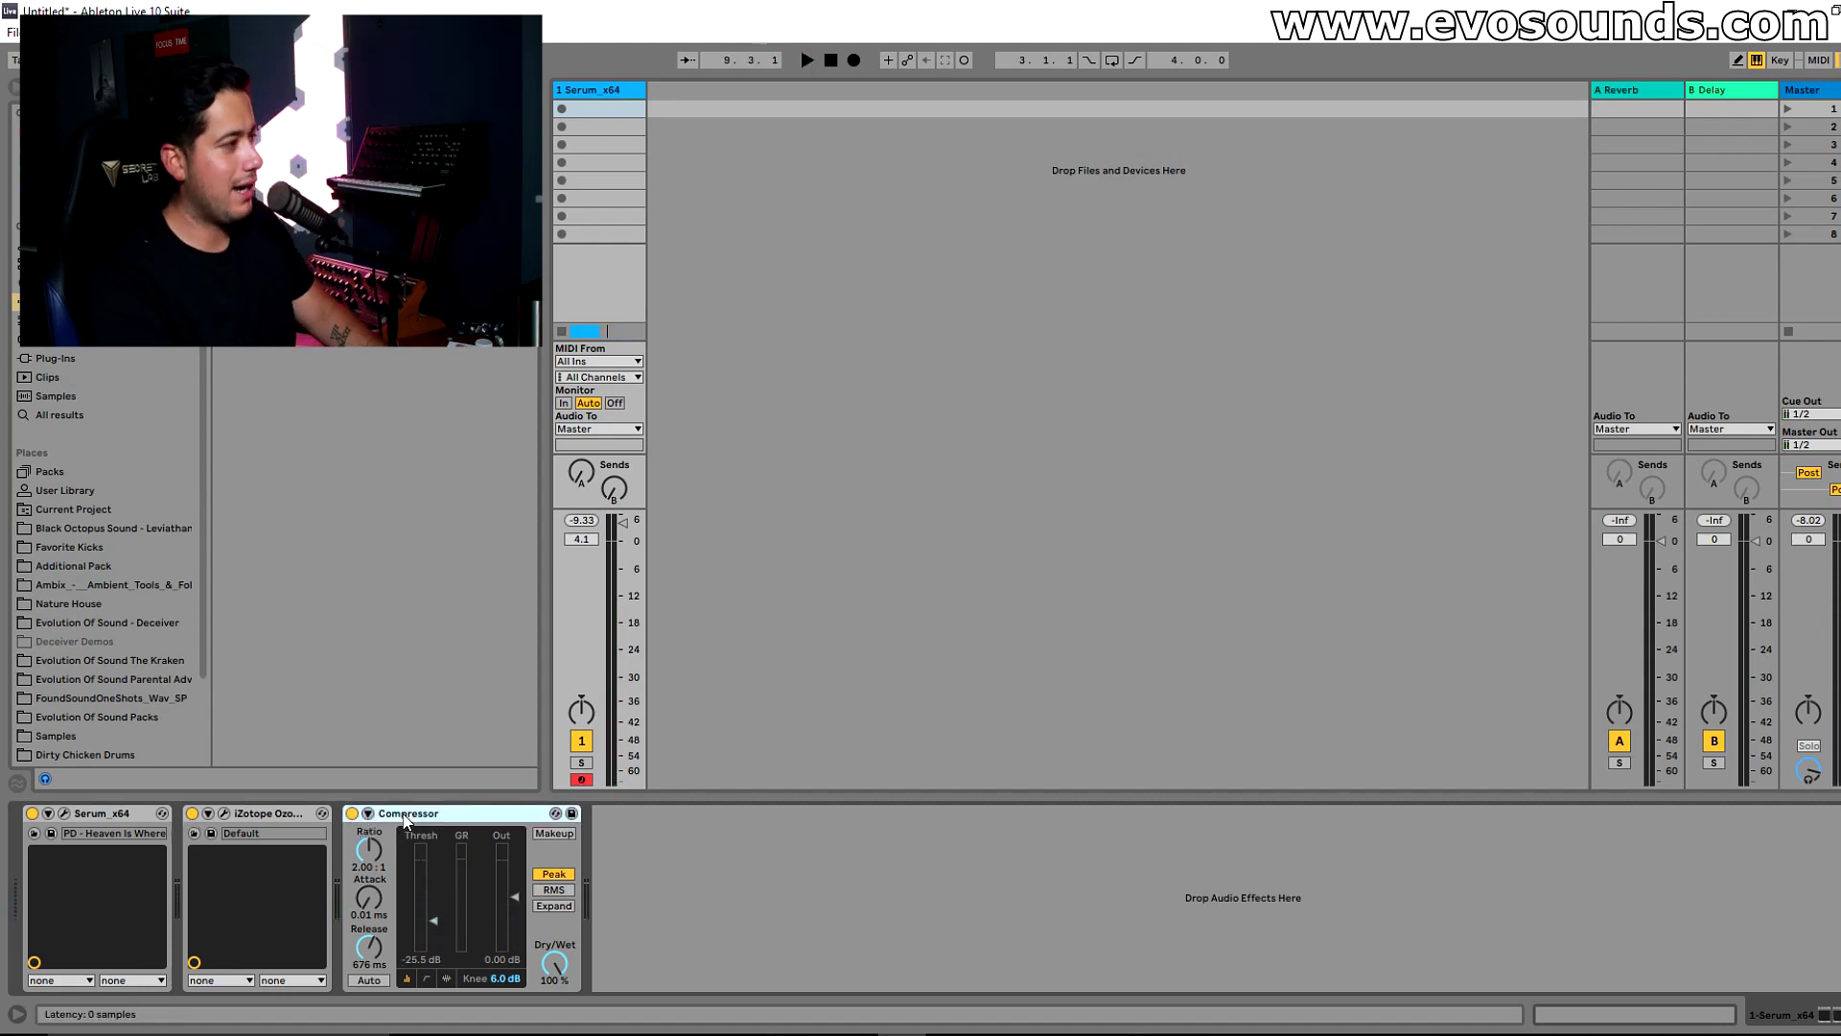
pyautogui.press('Left')
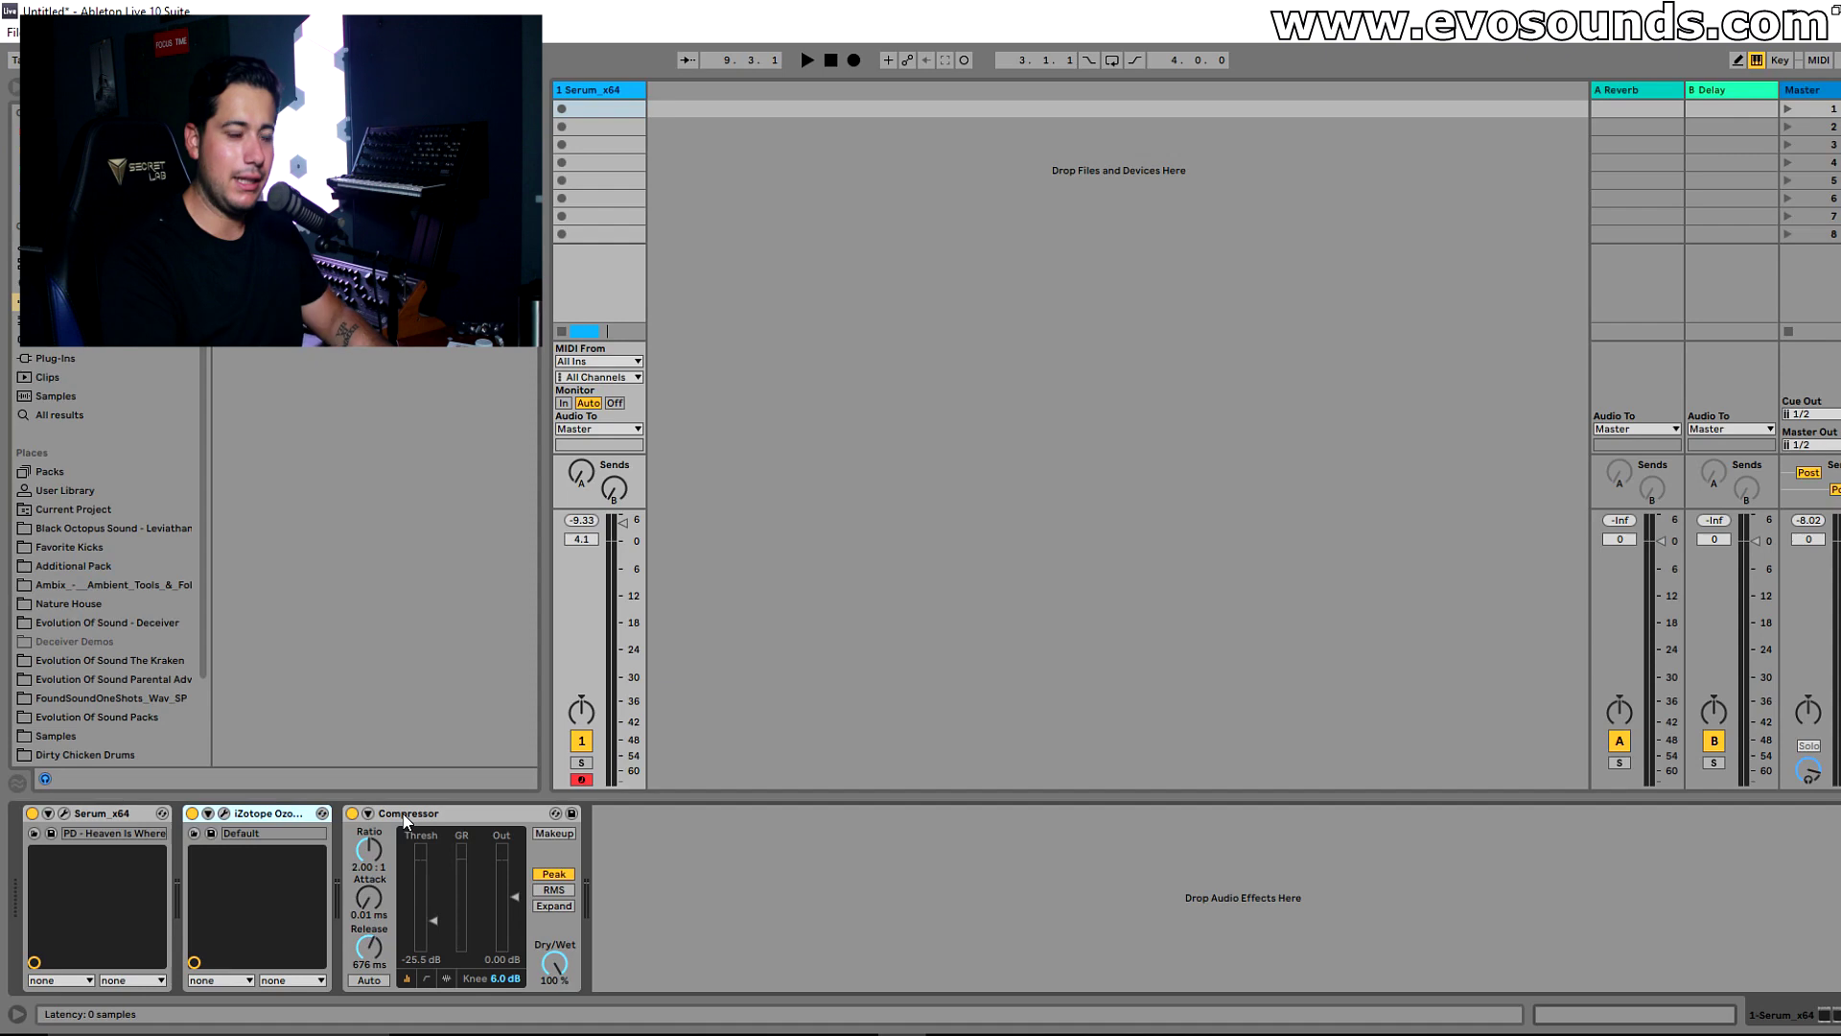
# - View the pluck track's PL - Odd Man patch in Serum, close it and select the first Pluck III clip
pyautogui.click(63, 814)
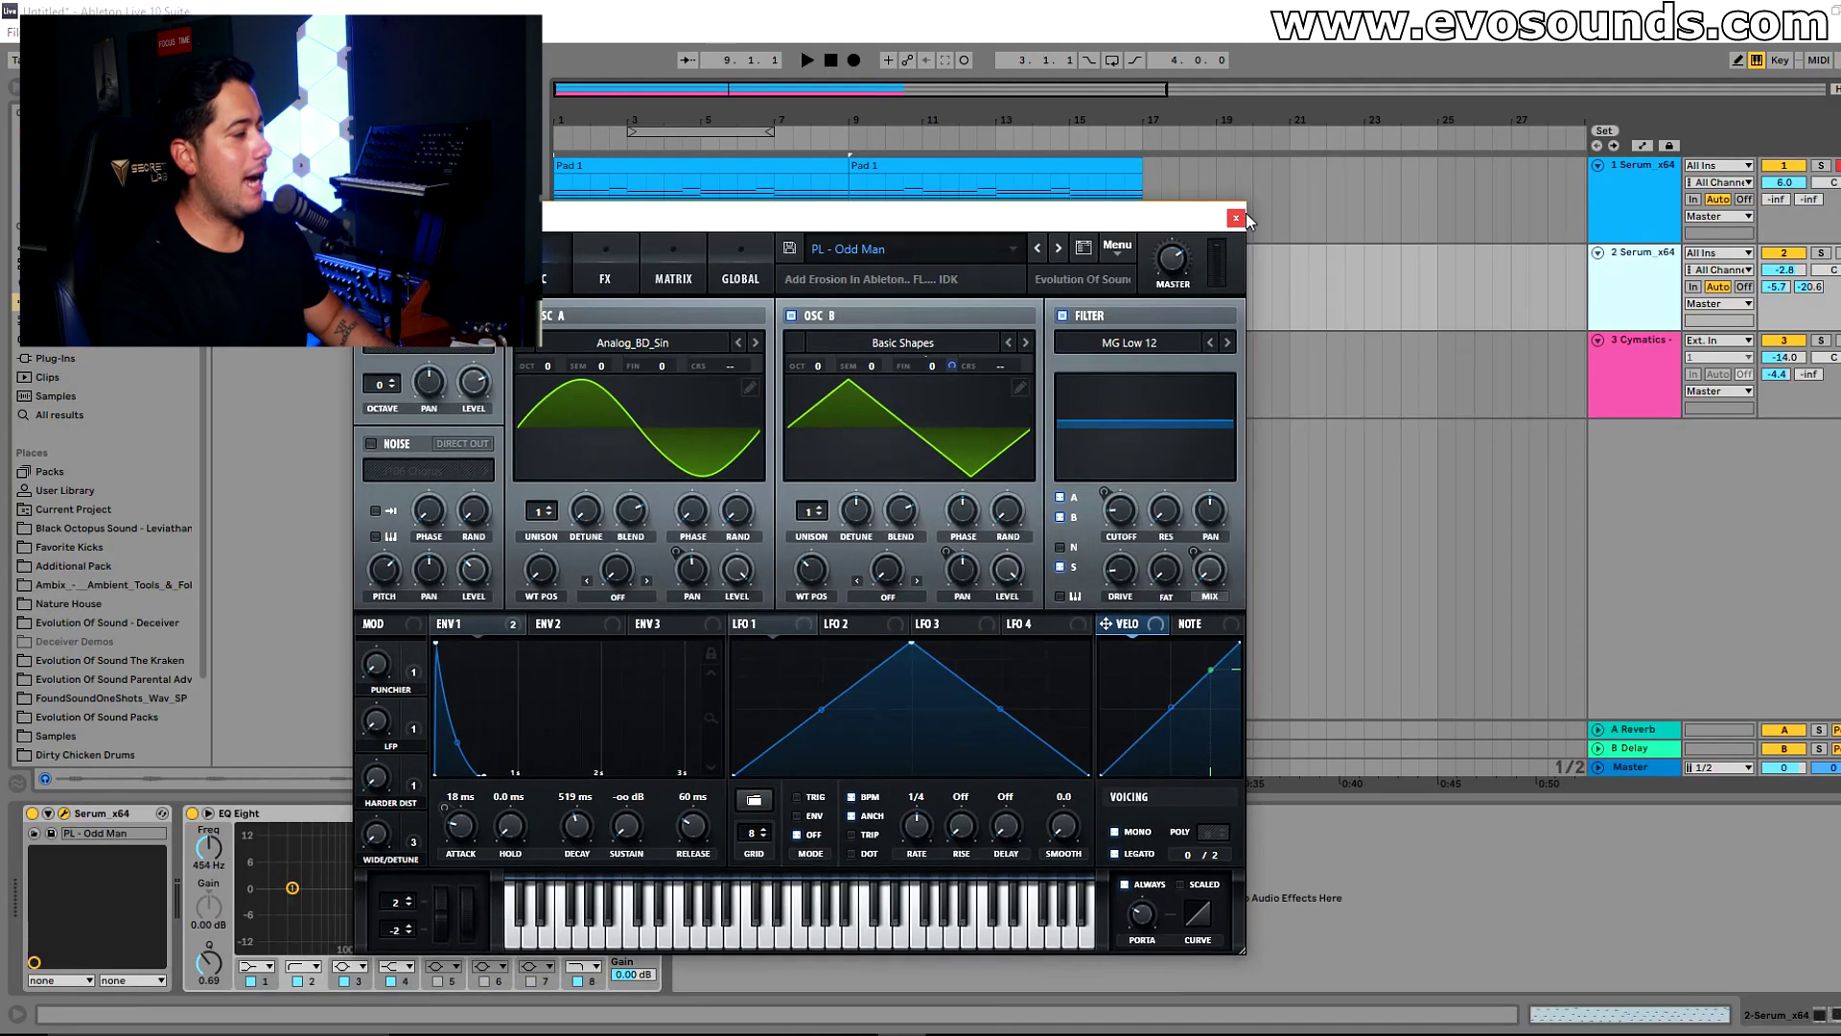
pyautogui.click(1245, 215)
pyautogui.click(604, 251)
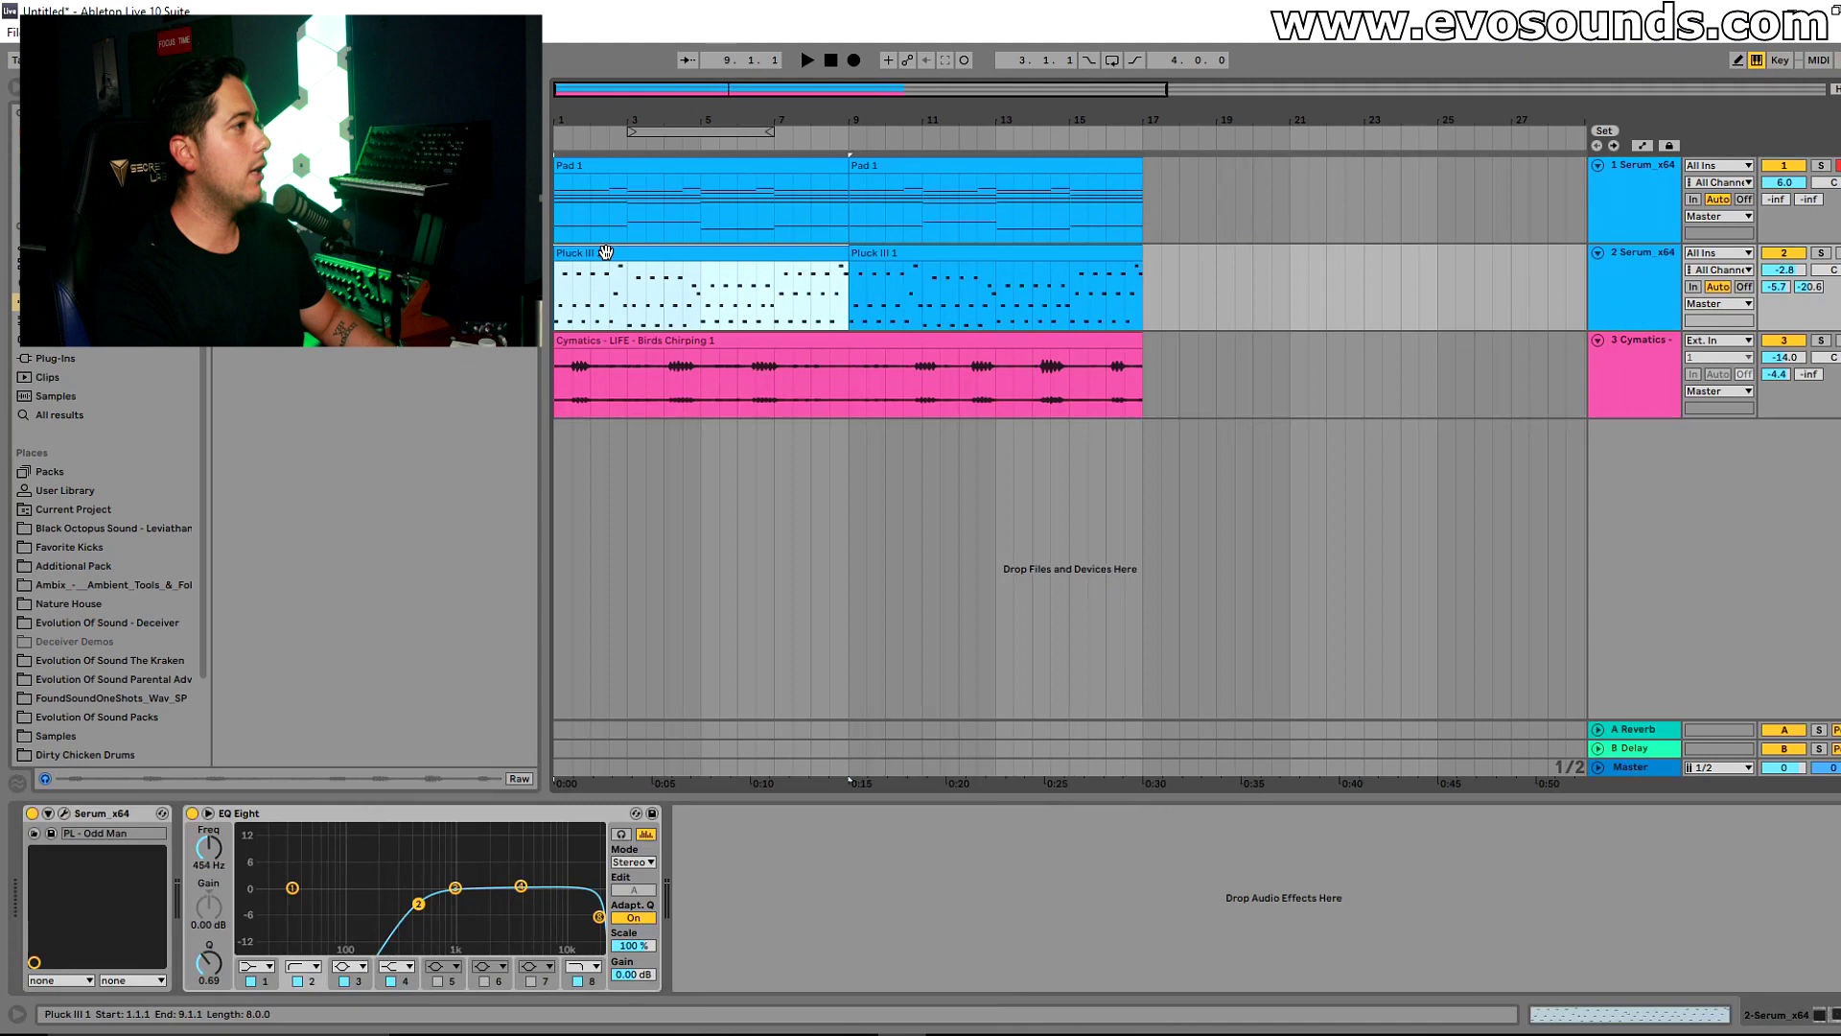
# - Play the arrangement, set the pad Compressor's threshold to -23.2 dB and the pad track's volume to 4.5 dB, and stop playback
pyautogui.click(1641, 199)
pyautogui.press('space')
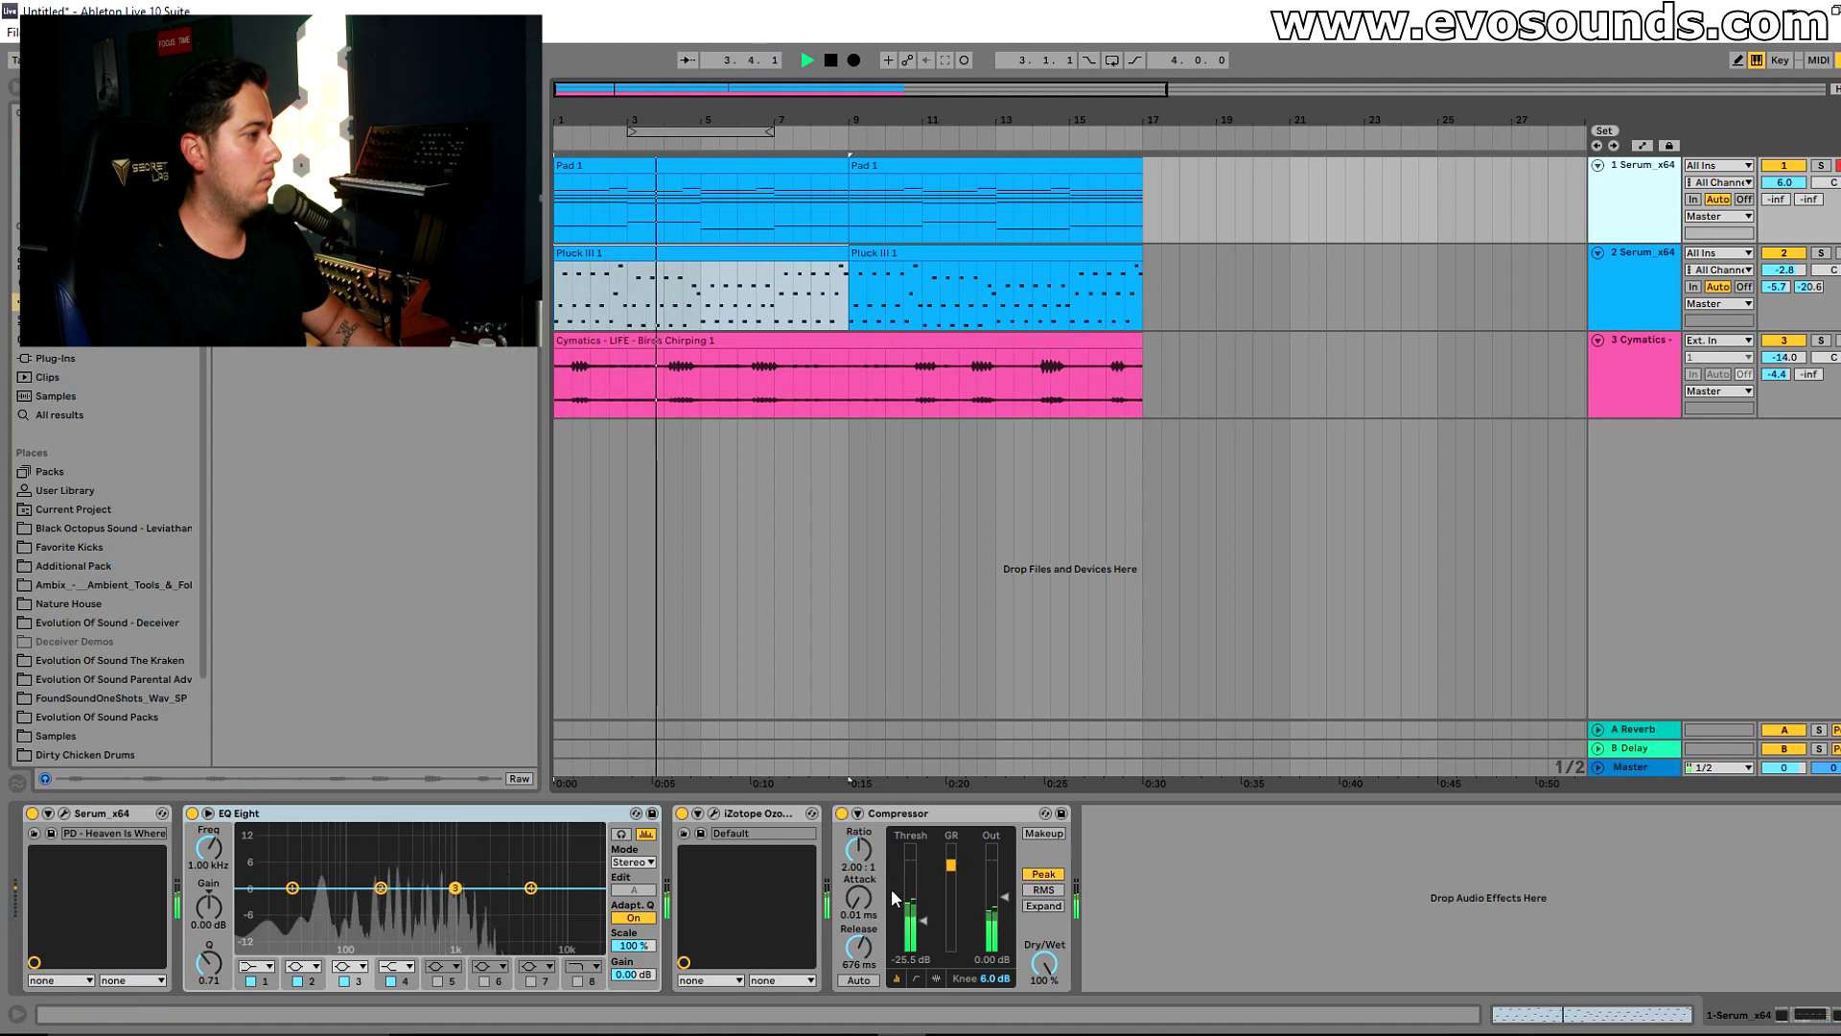
pyautogui.moveTo(922, 919); pyautogui.dragTo(923, 911)
pyautogui.press('Tab')
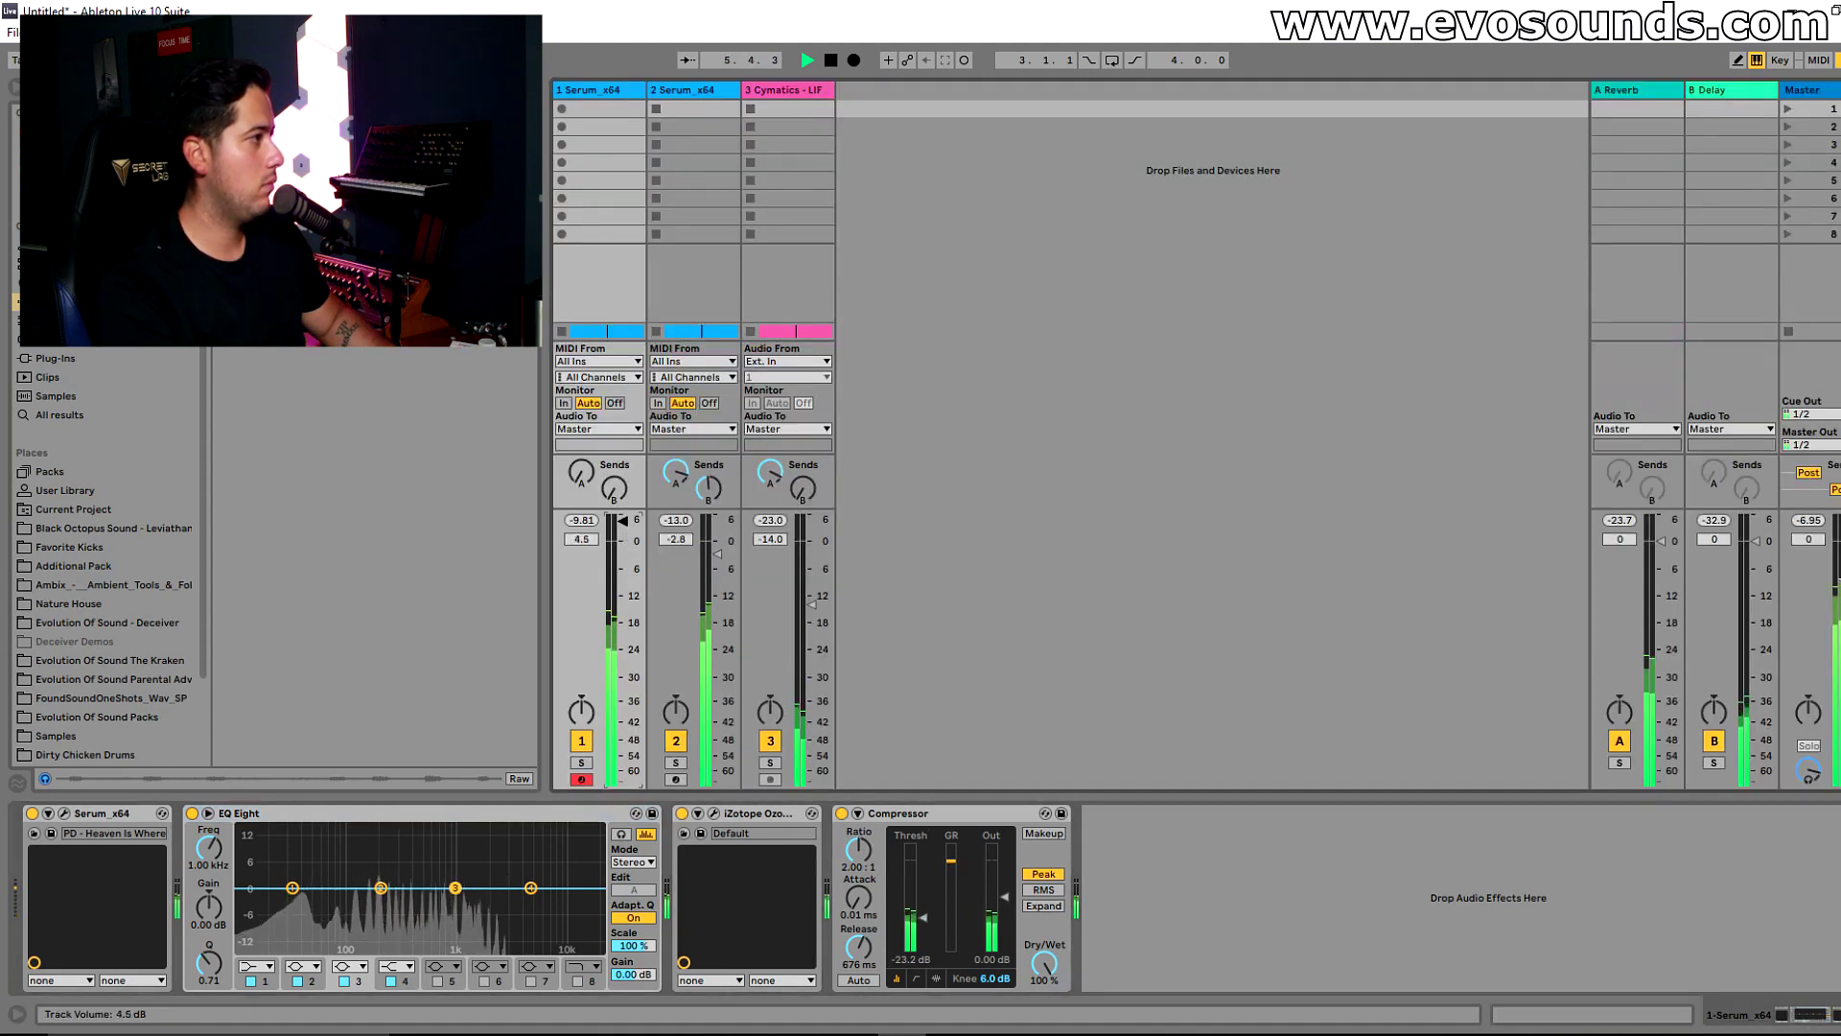
pyautogui.press('Tab')
pyautogui.press('space')
# - Boost the pad EQ Eight's band 3 by 7.07 dB at 843 Hz and check the pluck track's EQ against it
pyautogui.moveTo(455, 887); pyautogui.dragTo(448, 859)
pyautogui.click(1667, 287)
pyautogui.click(419, 904)
pyautogui.click(1627, 201)
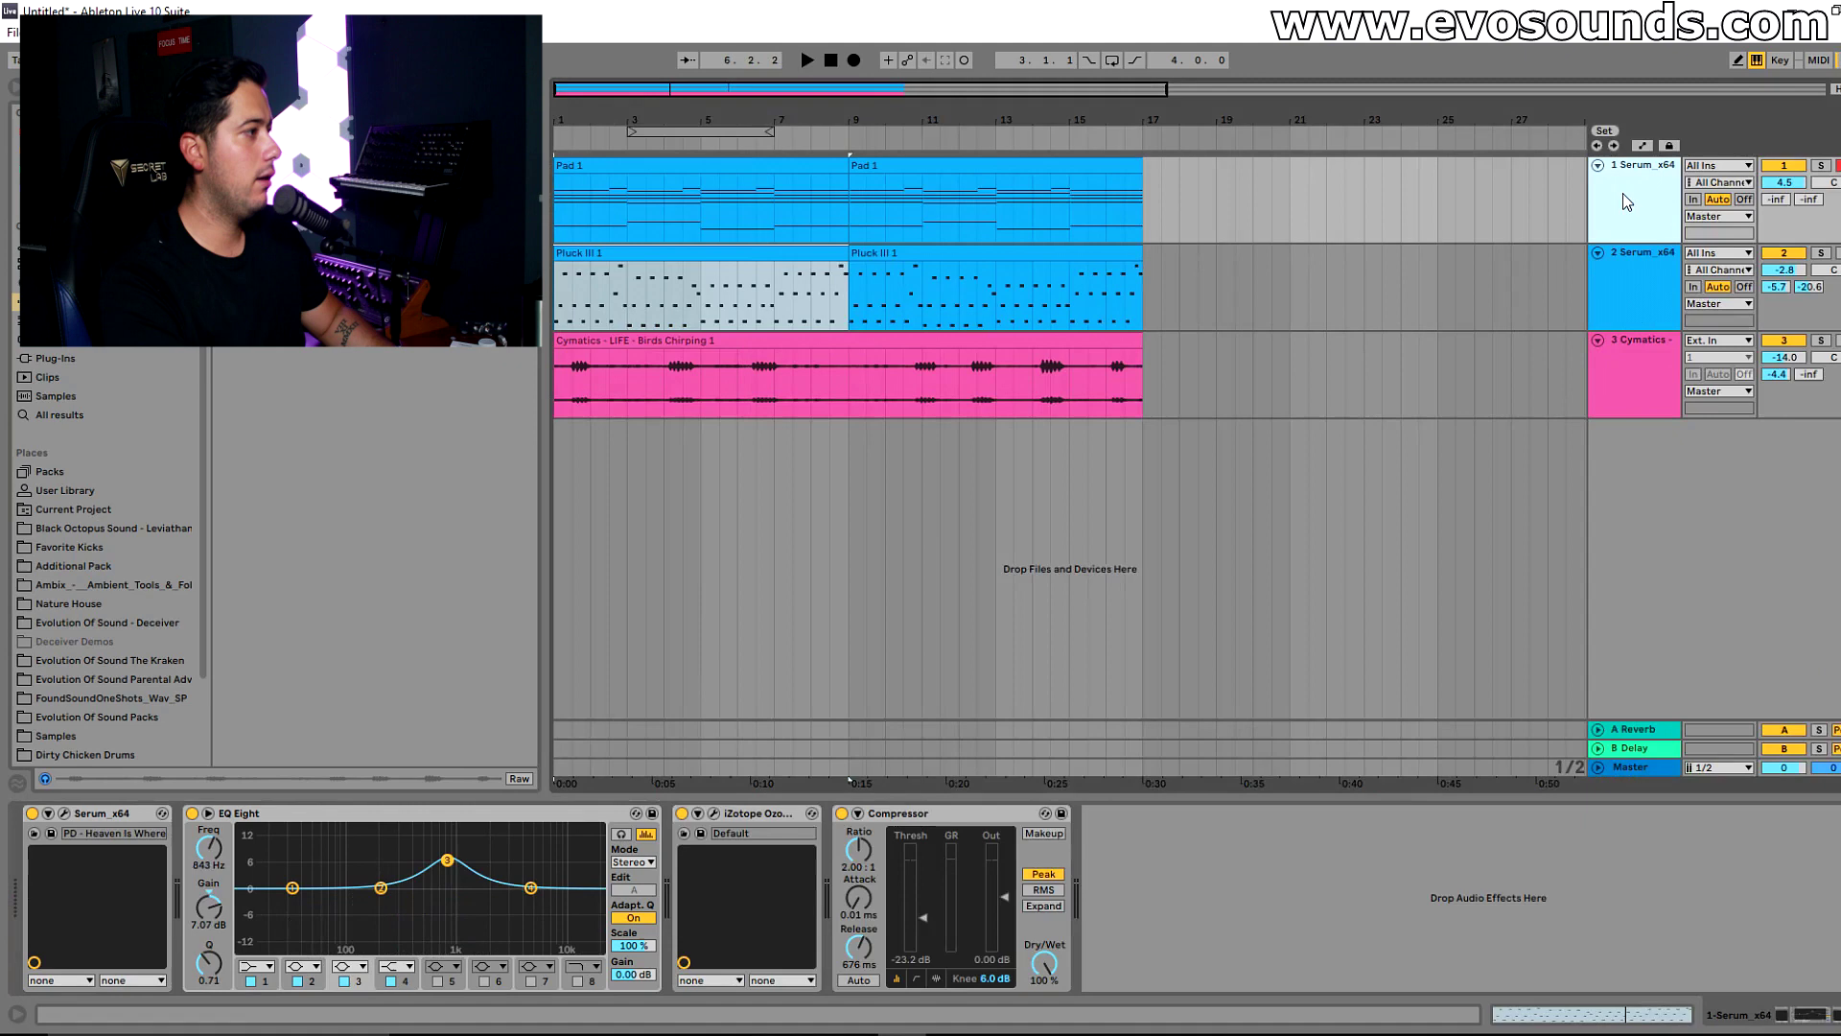
# - Switch the pad's EQ Eight to M/S mode and cut the mid channel's band 3 to -7.31 dB at 808 Hz with Q 0.54
pyautogui.moveTo(447, 860); pyautogui.dragTo(445, 918)
pyautogui.click(634, 862)
pyautogui.click(639, 892)
pyautogui.press('space')
pyautogui.moveTo(208, 962); pyautogui.dragTo(208, 965)
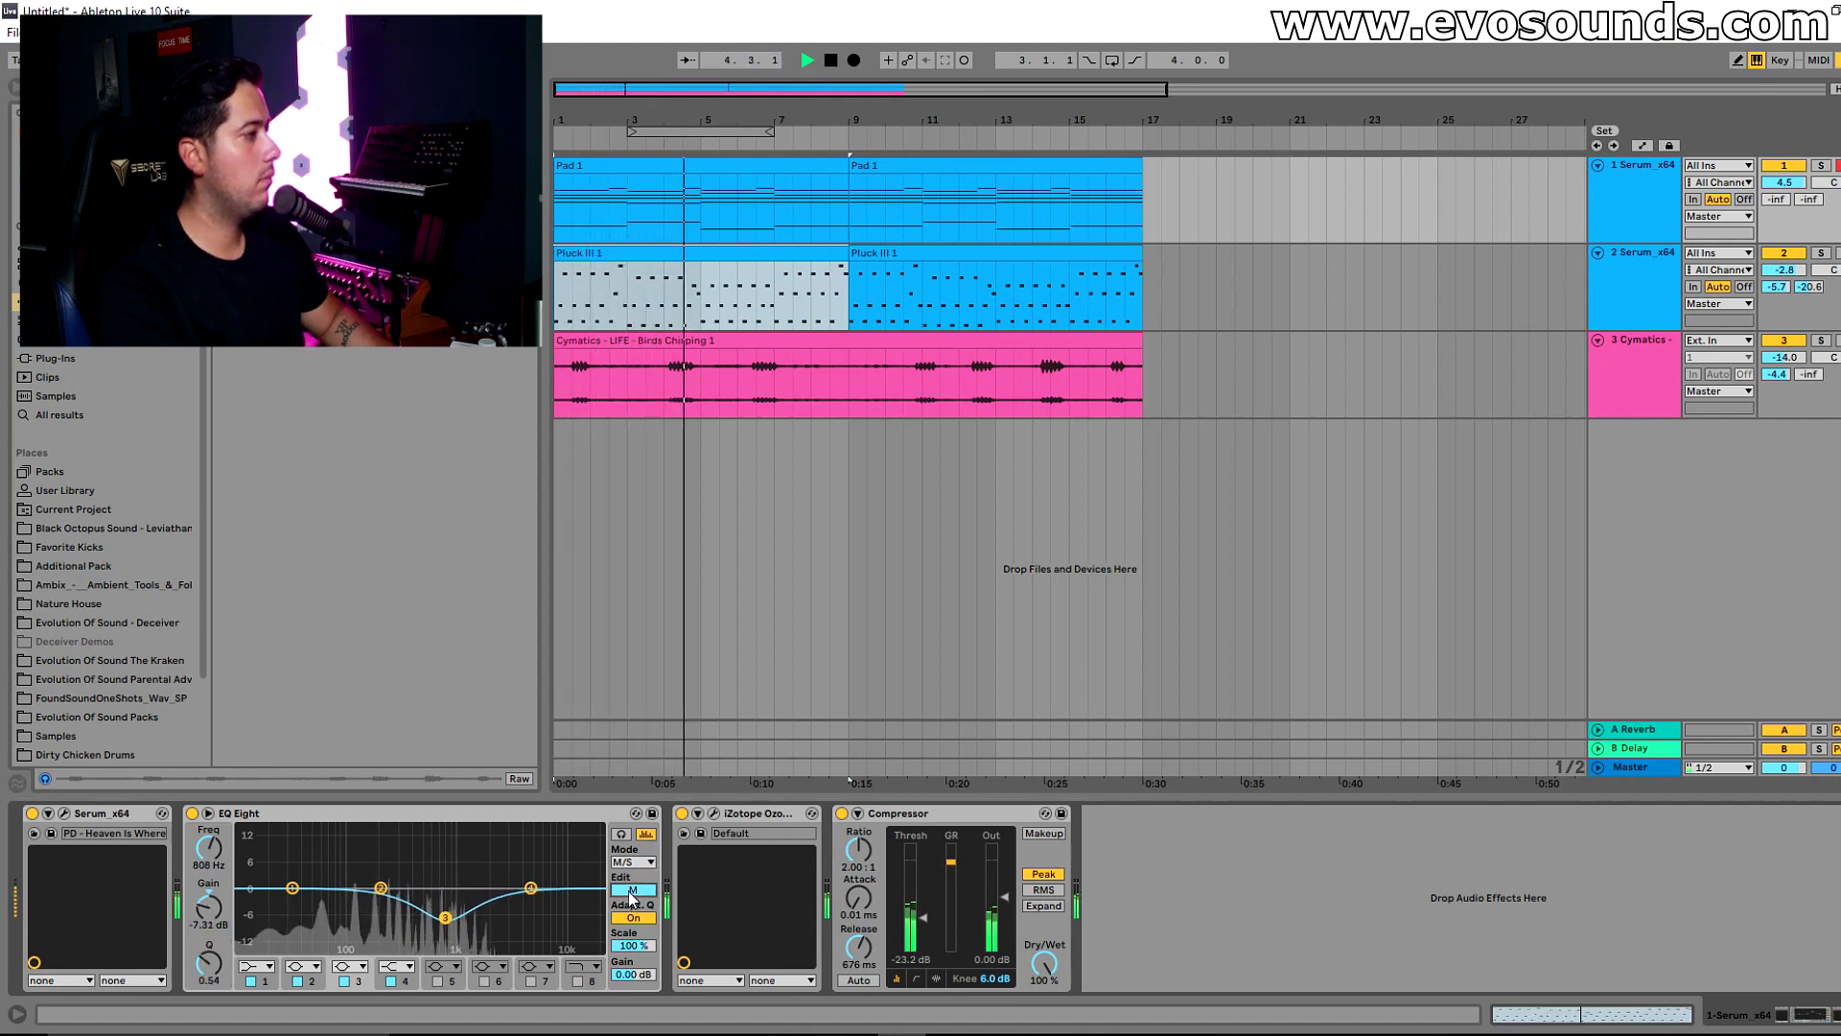
# - Cut the side channel's band 5 to -2.11 dB at 774 Hz in the pad's EQ Eight and return to mid editing
pyautogui.click(632, 890)
pyautogui.moveTo(489, 887); pyautogui.dragTo(444, 897)
pyautogui.click(632, 890)
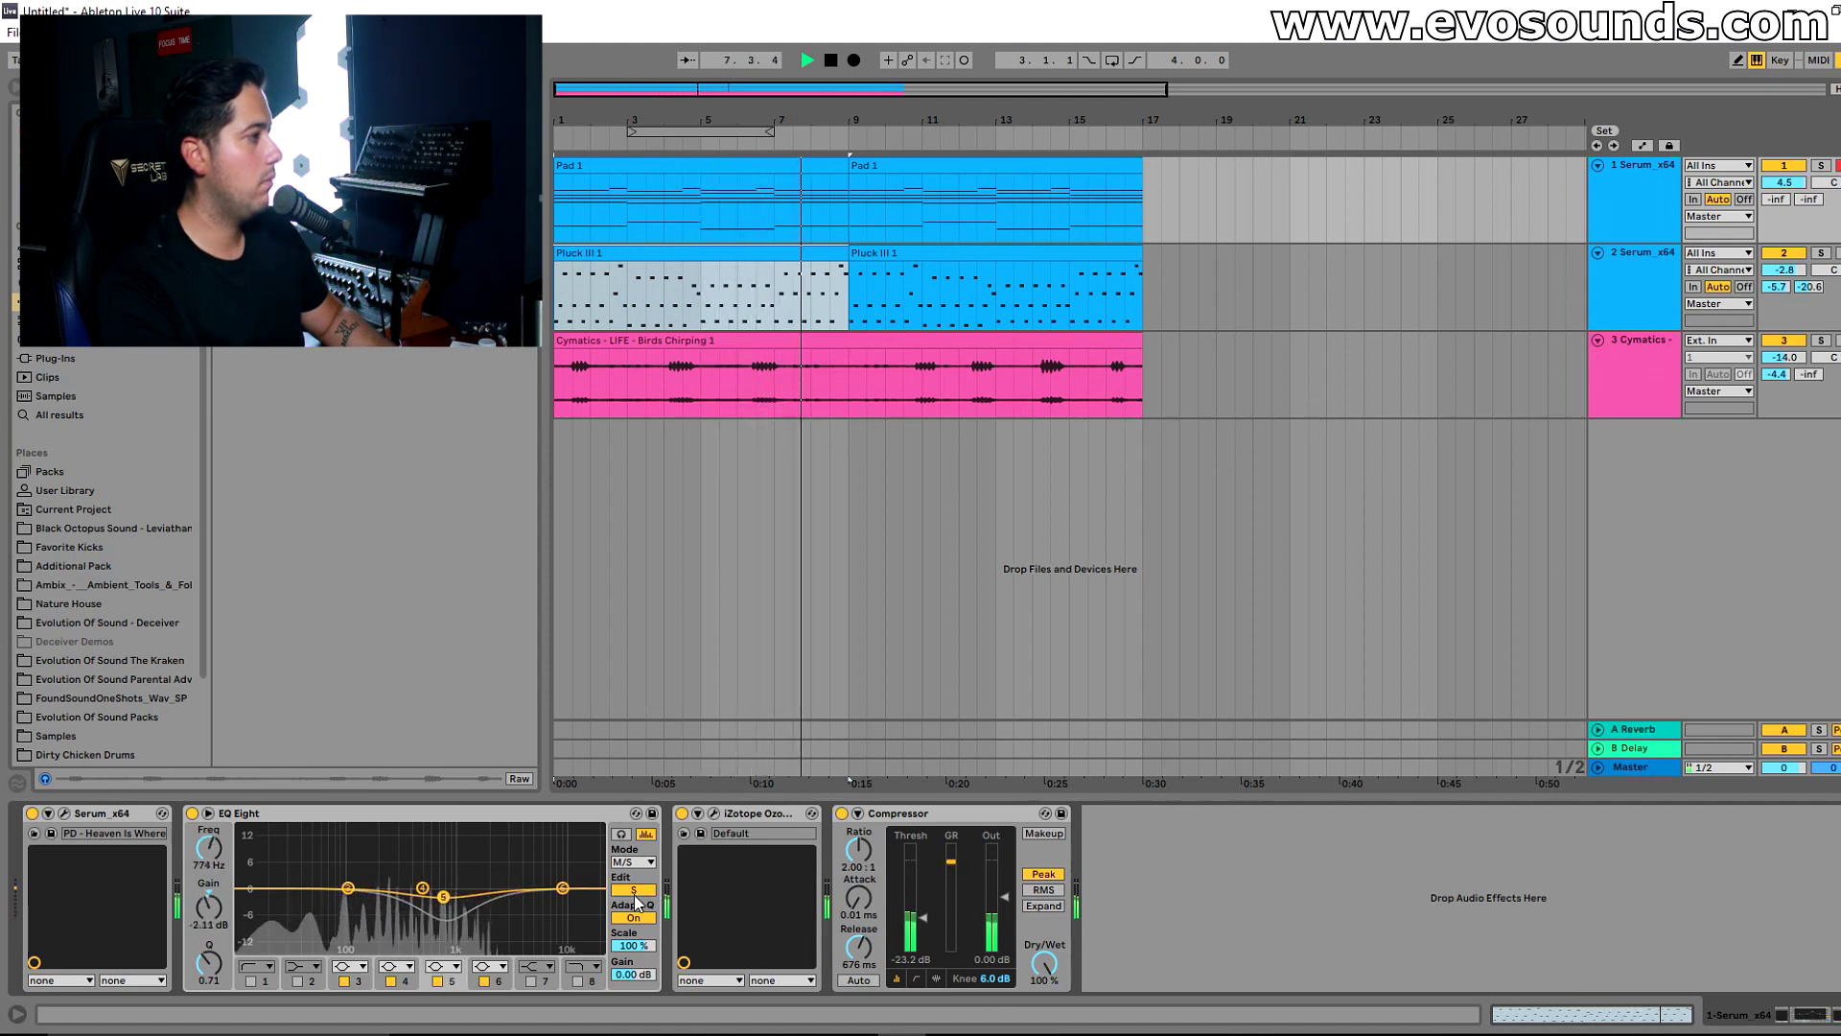
# - Set the birds chirping track's volume to -14.6 dB, review the mix during playback and stop
pyautogui.moveTo(1785, 361); pyautogui.dragTo(1785, 367)
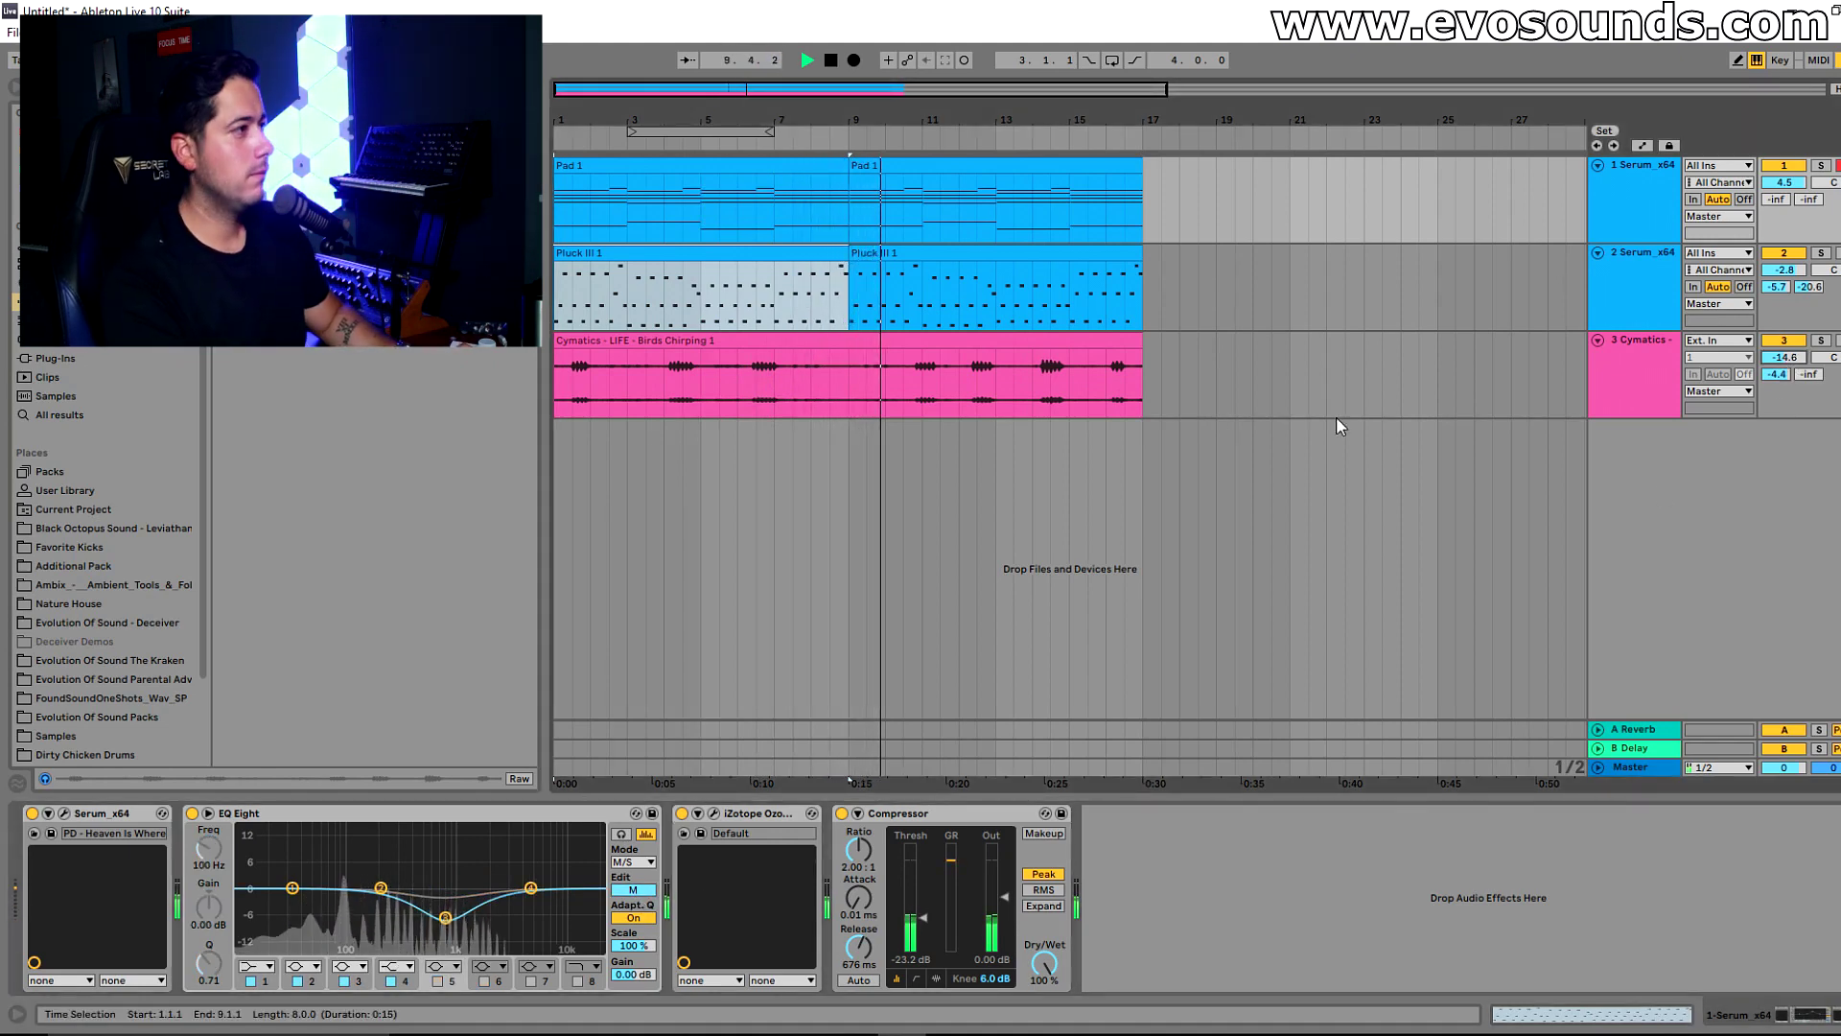
pyautogui.click(1647, 247)
pyautogui.click(1647, 234)
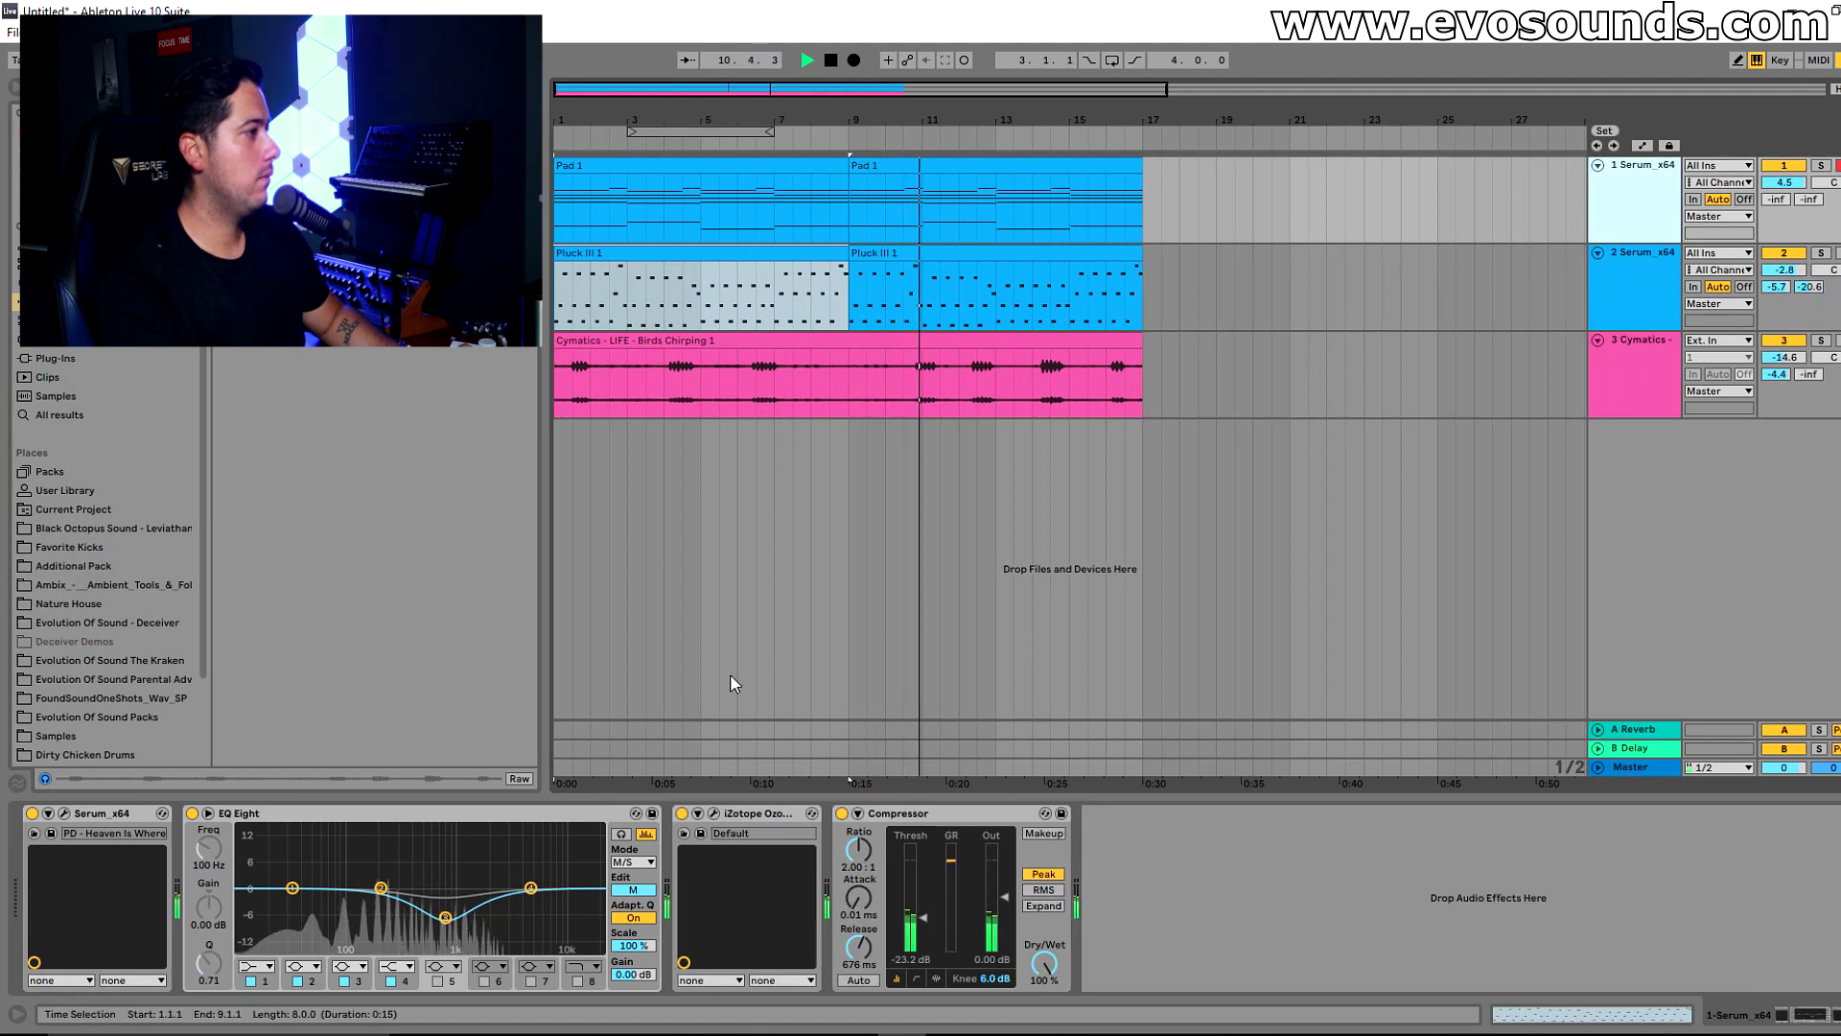
pyautogui.press('Tab')
pyautogui.press('Tab')
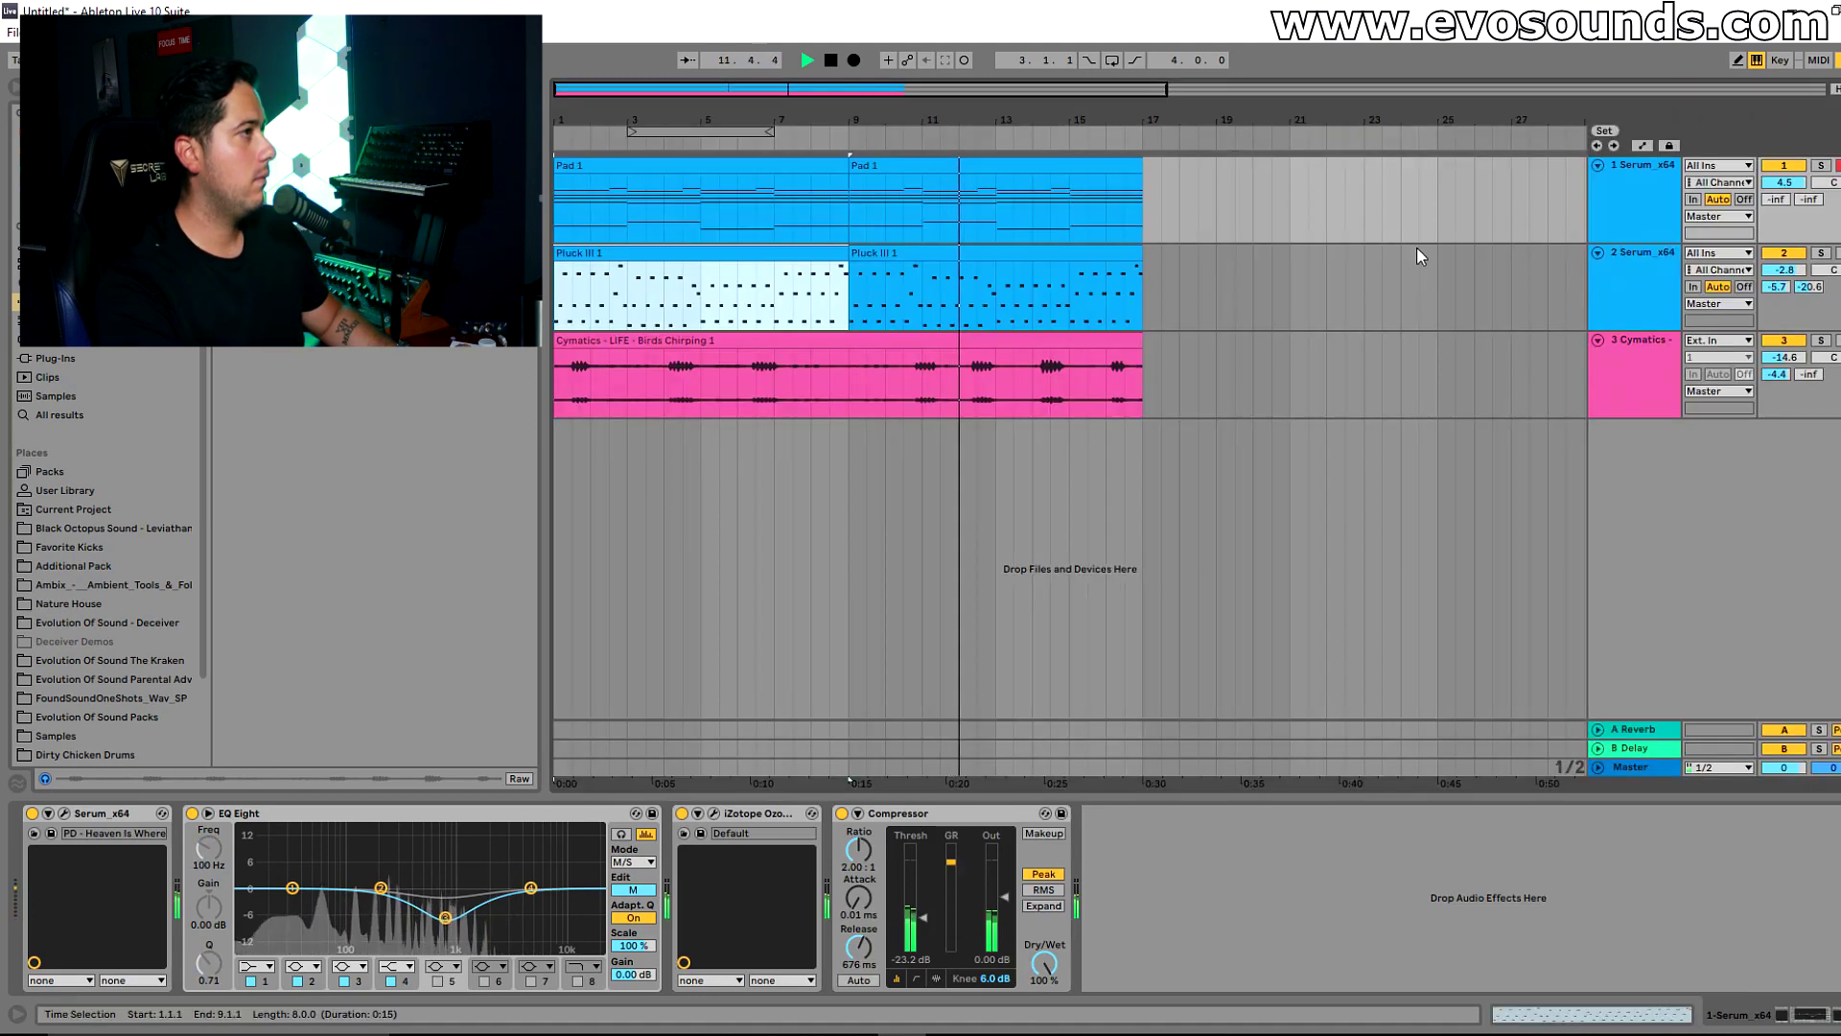
pyautogui.press('space')
# - View the bass track's Init-based Serum patch with its MG Low 12 filter, close it and select the bass track's first clip
pyautogui.click(1653, 188)
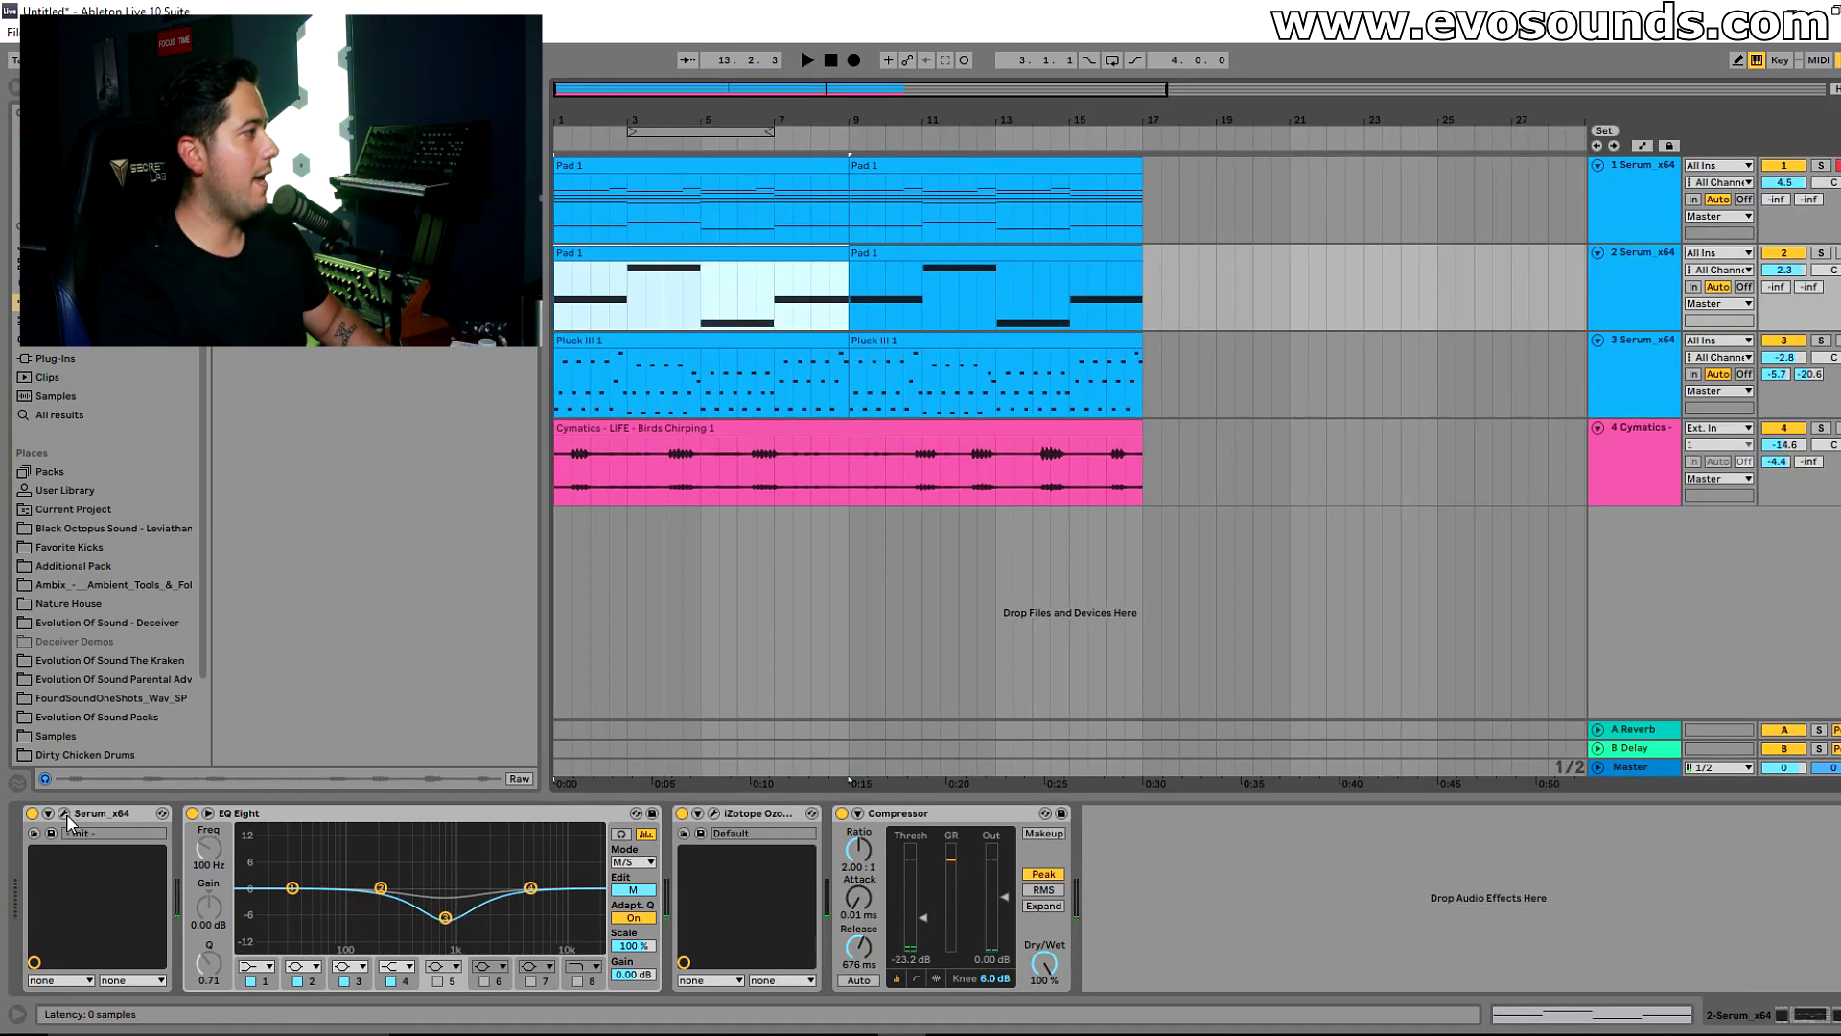
pyautogui.click(64, 814)
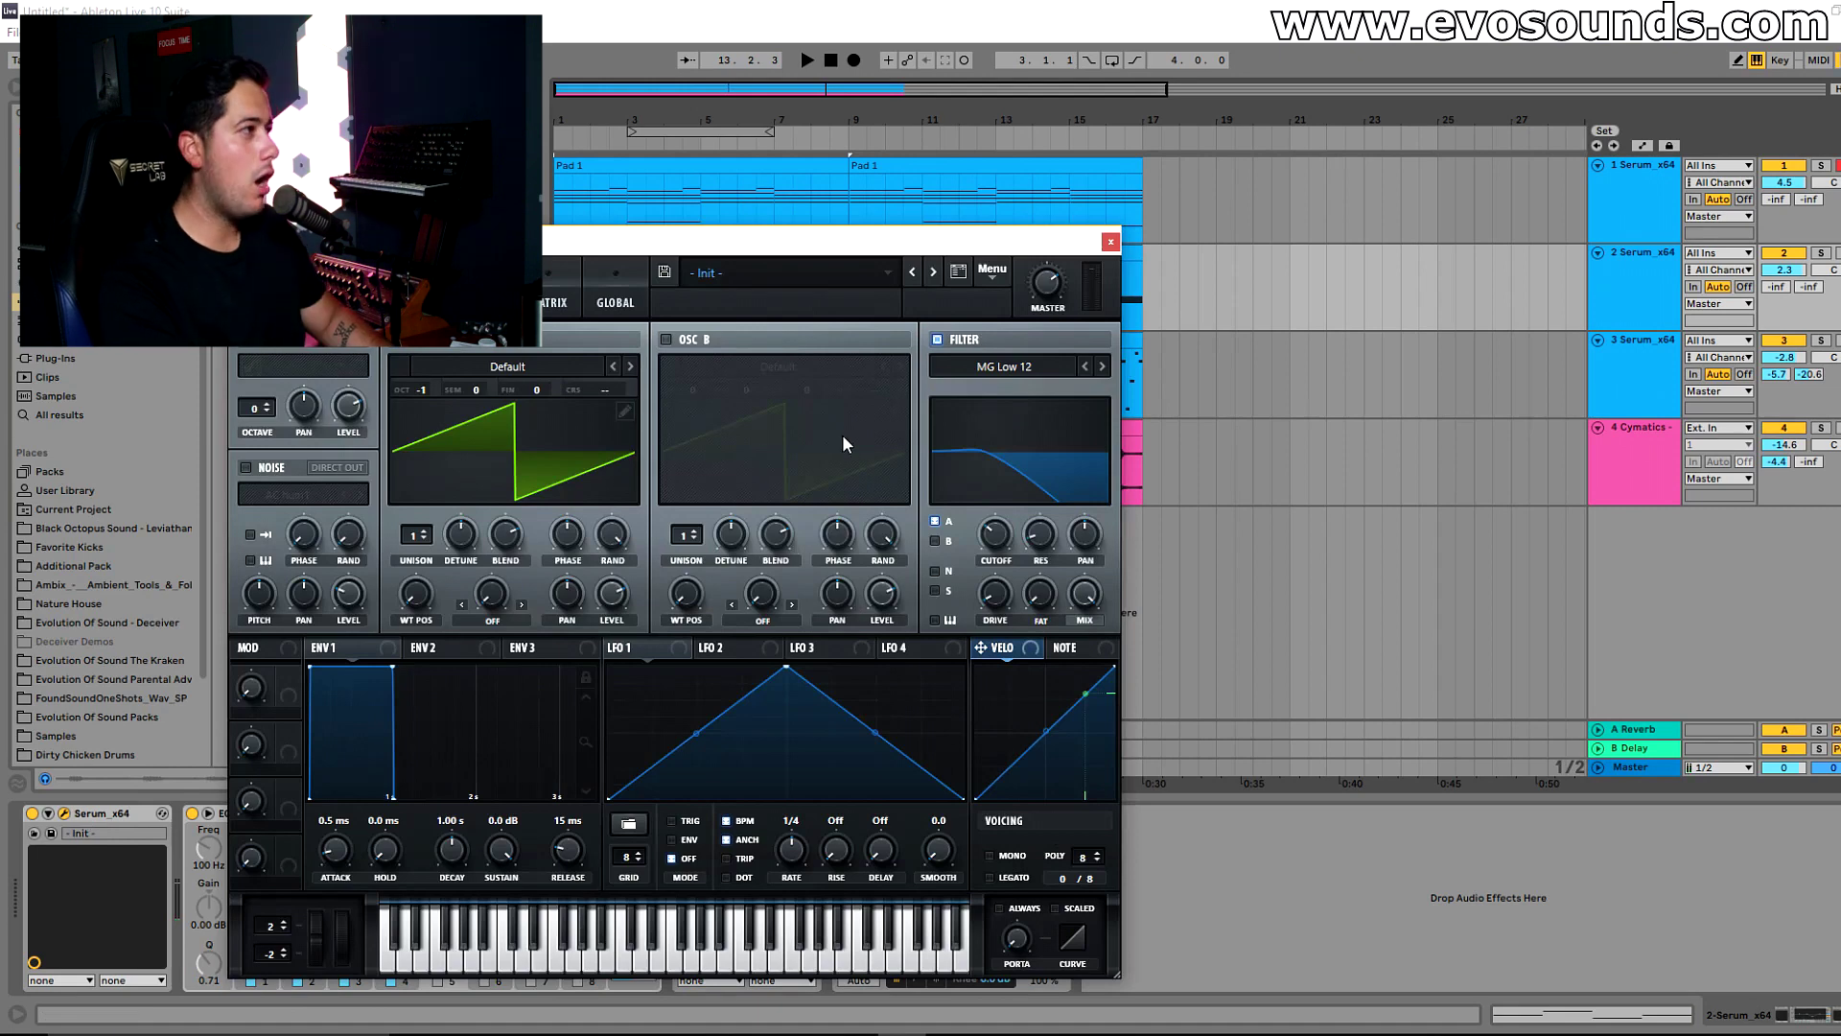
pyautogui.click(1112, 242)
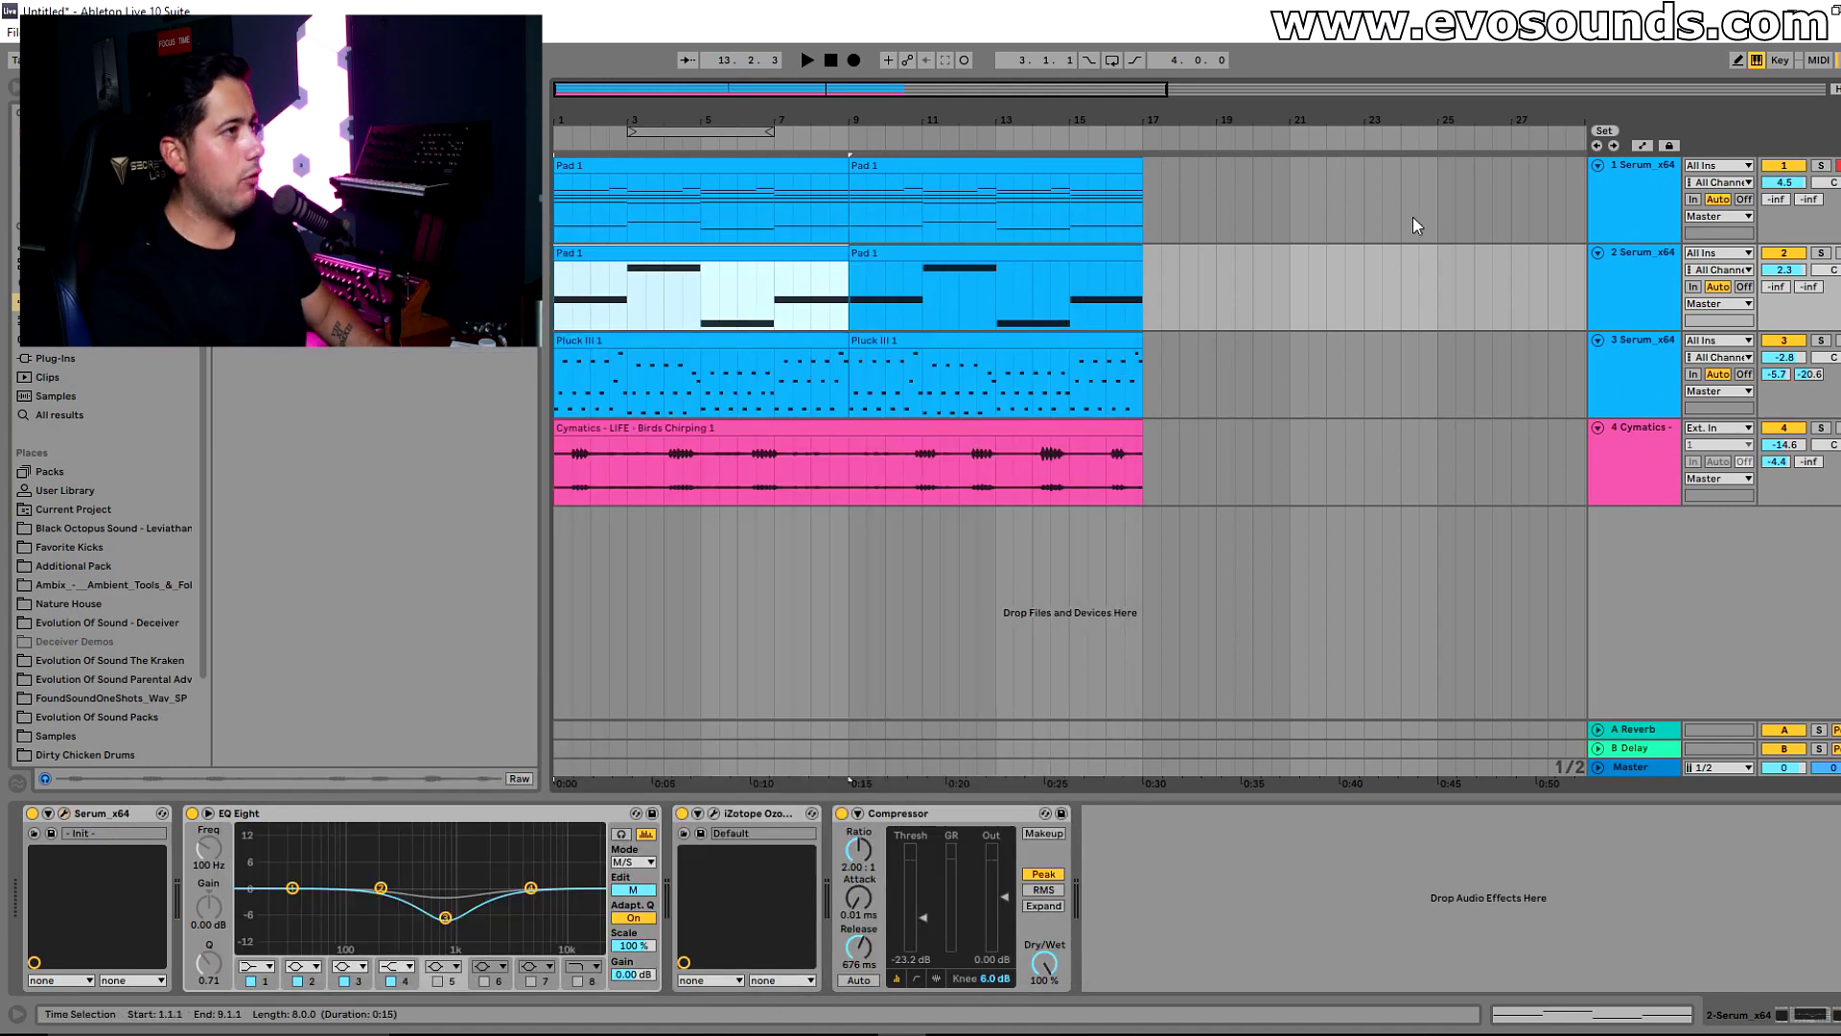
pyautogui.click(1636, 193)
pyautogui.click(754, 256)
# - Insert a second EQ Eight before the pad's Ozone Imager and make band 1 a low cut at 225 Hz with Q 0.93
pyautogui.click(1608, 190)
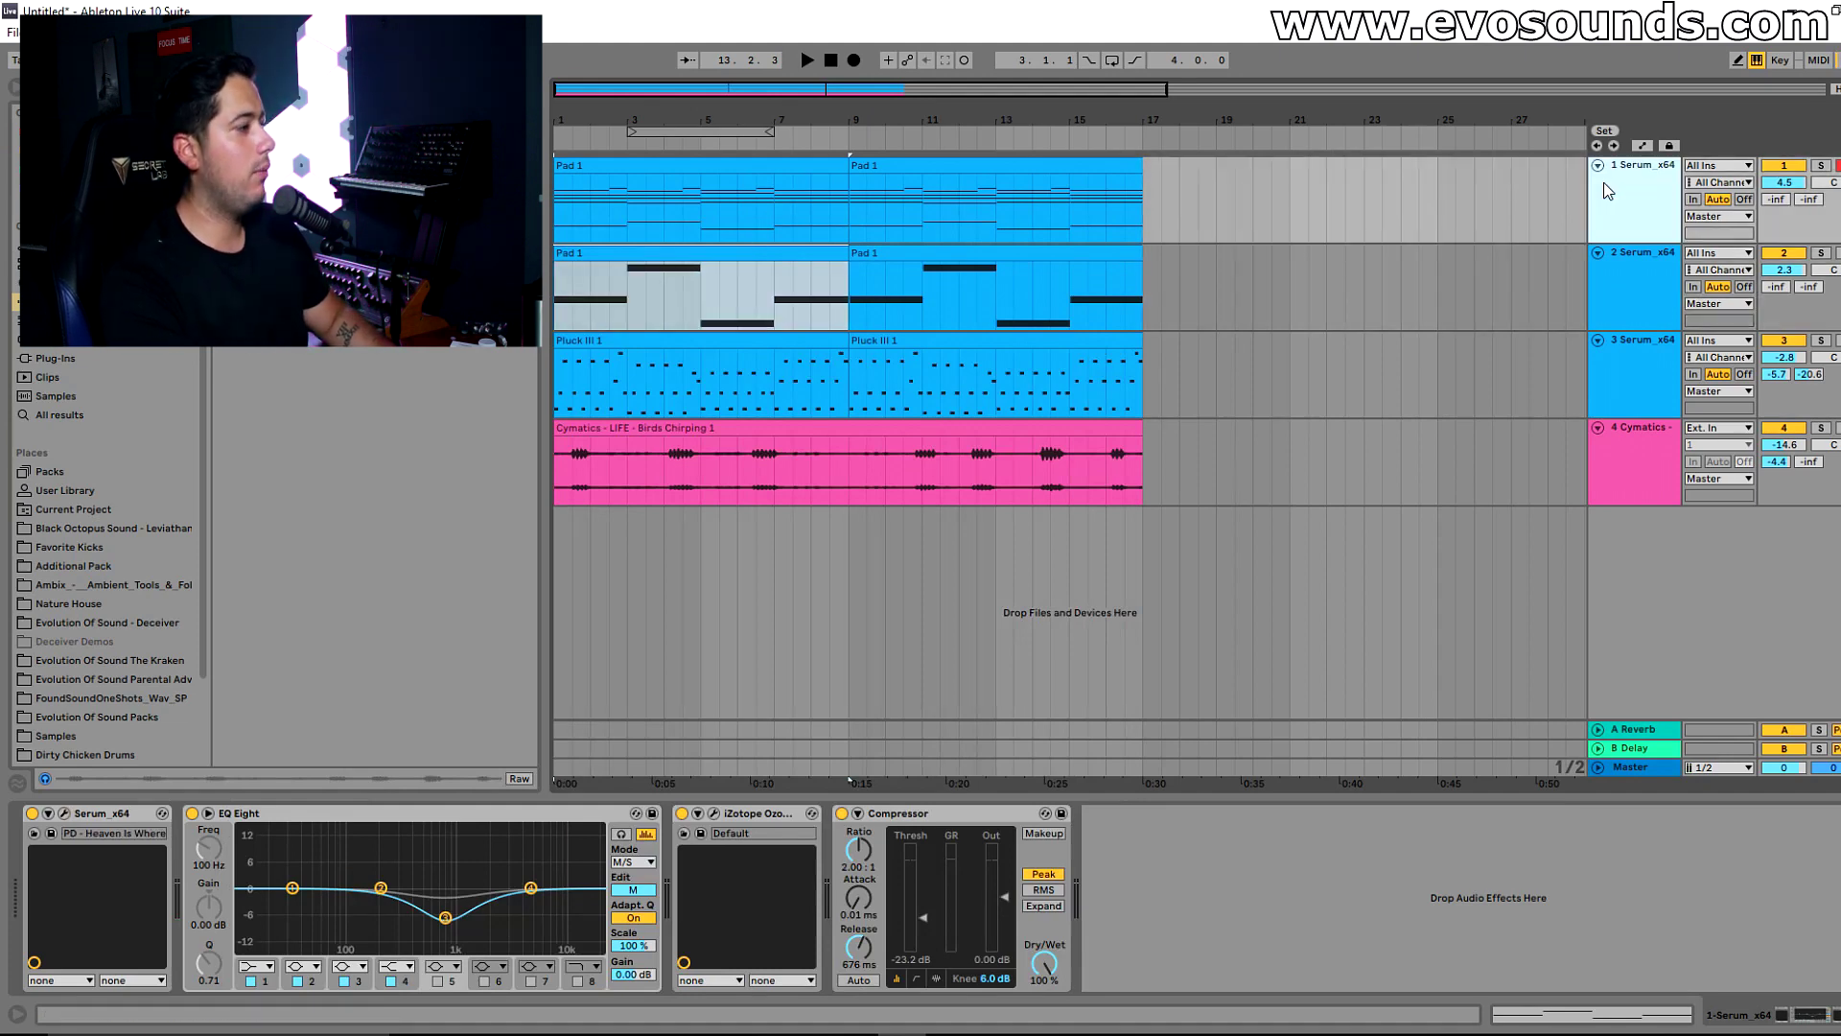
pyautogui.click(688, 865)
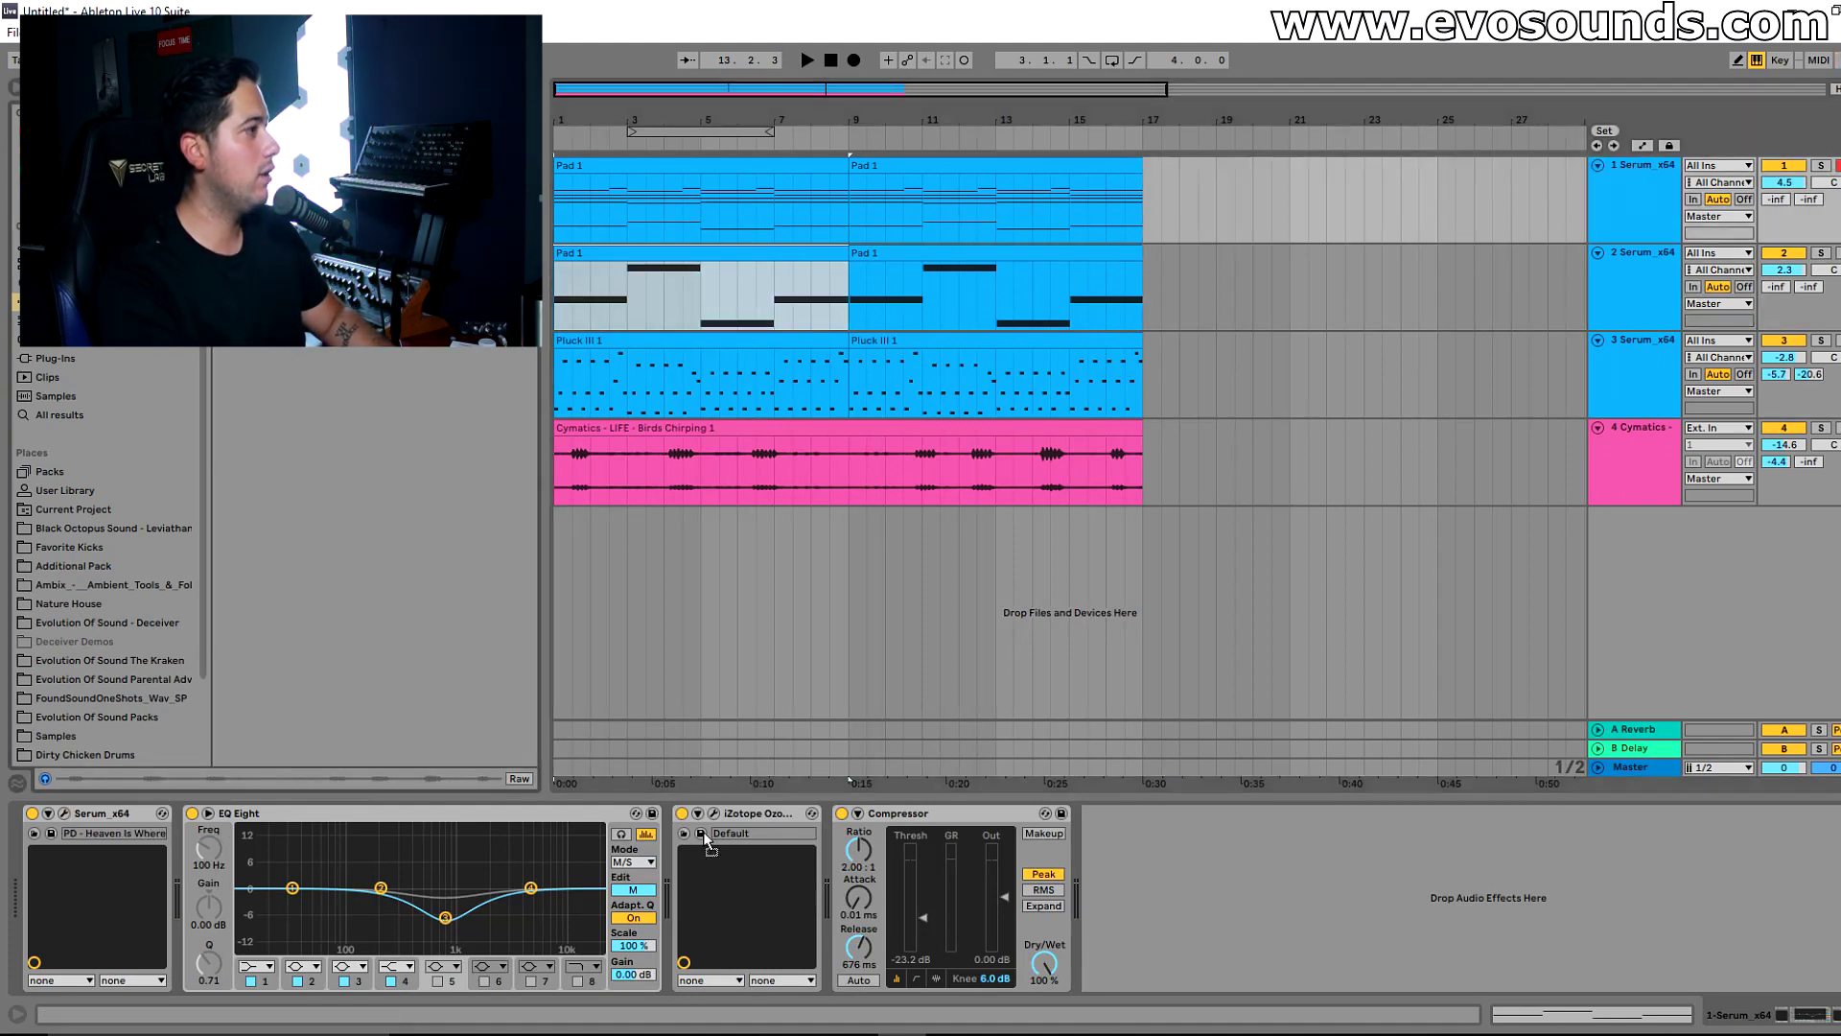
pyautogui.click(756, 962)
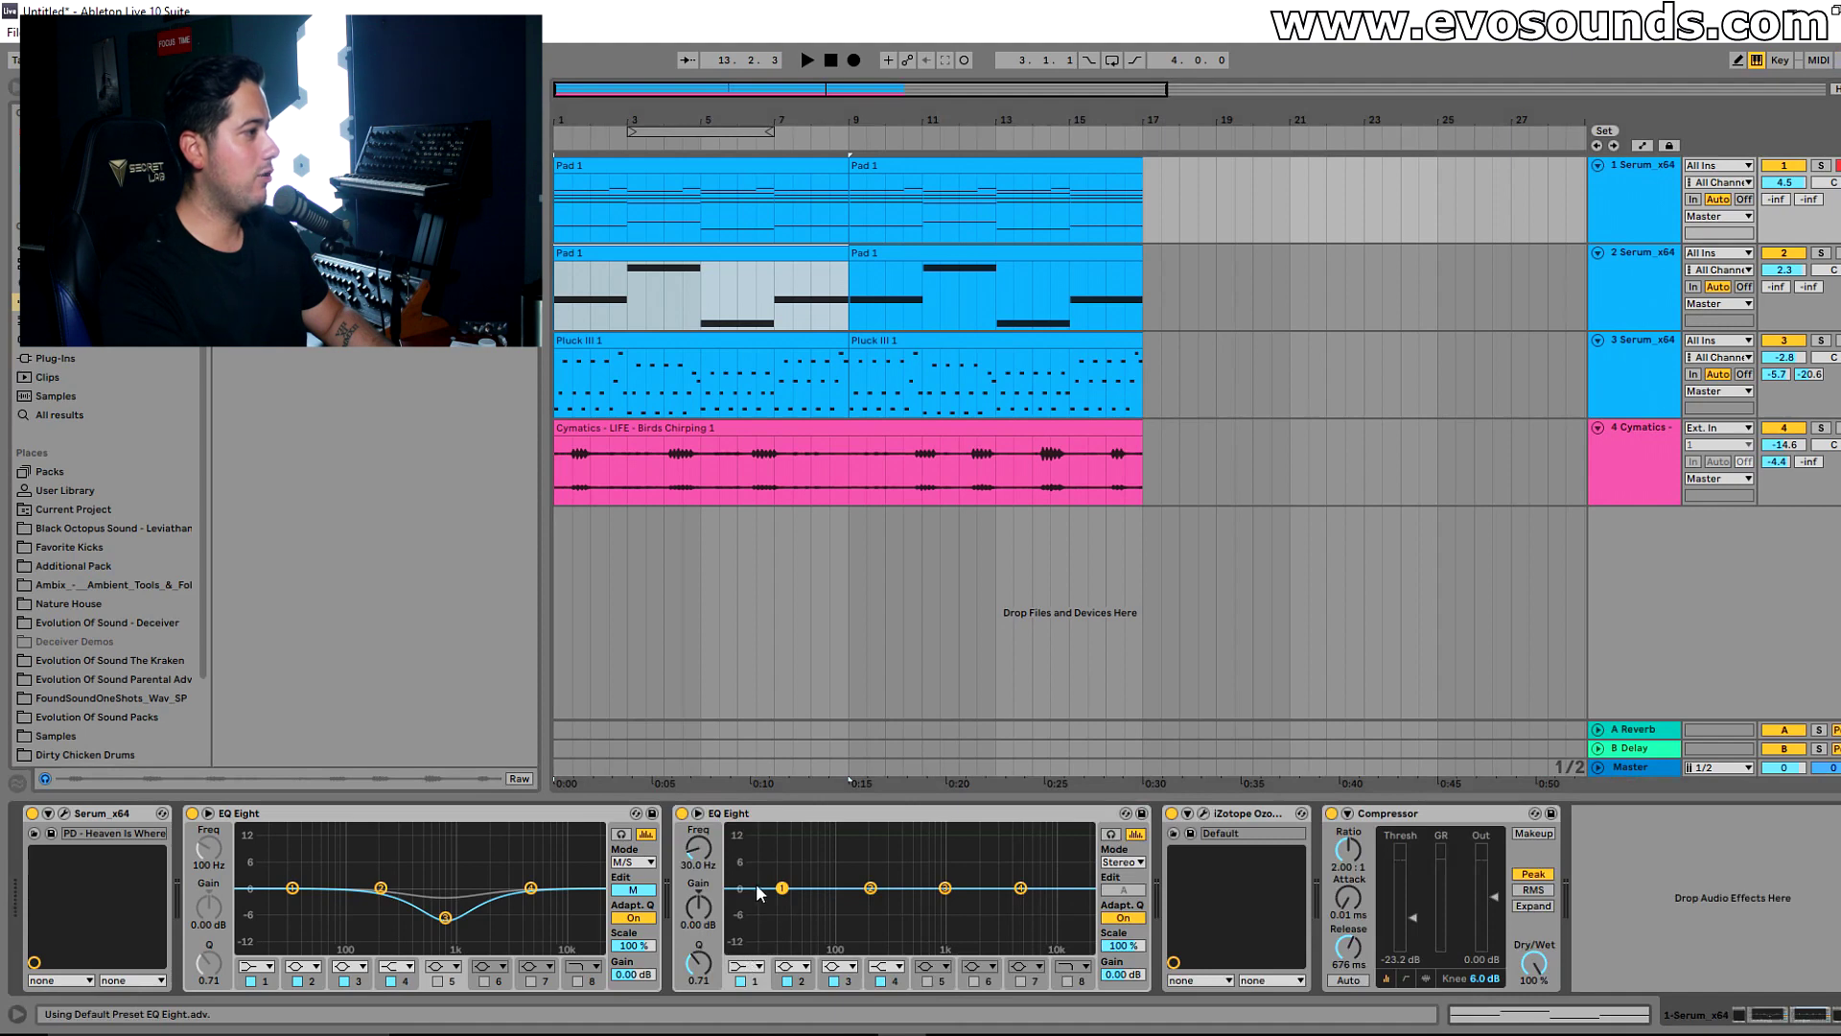
pyautogui.click(755, 964)
pyautogui.click(745, 864)
pyautogui.moveTo(781, 901); pyautogui.dragTo(875, 896)
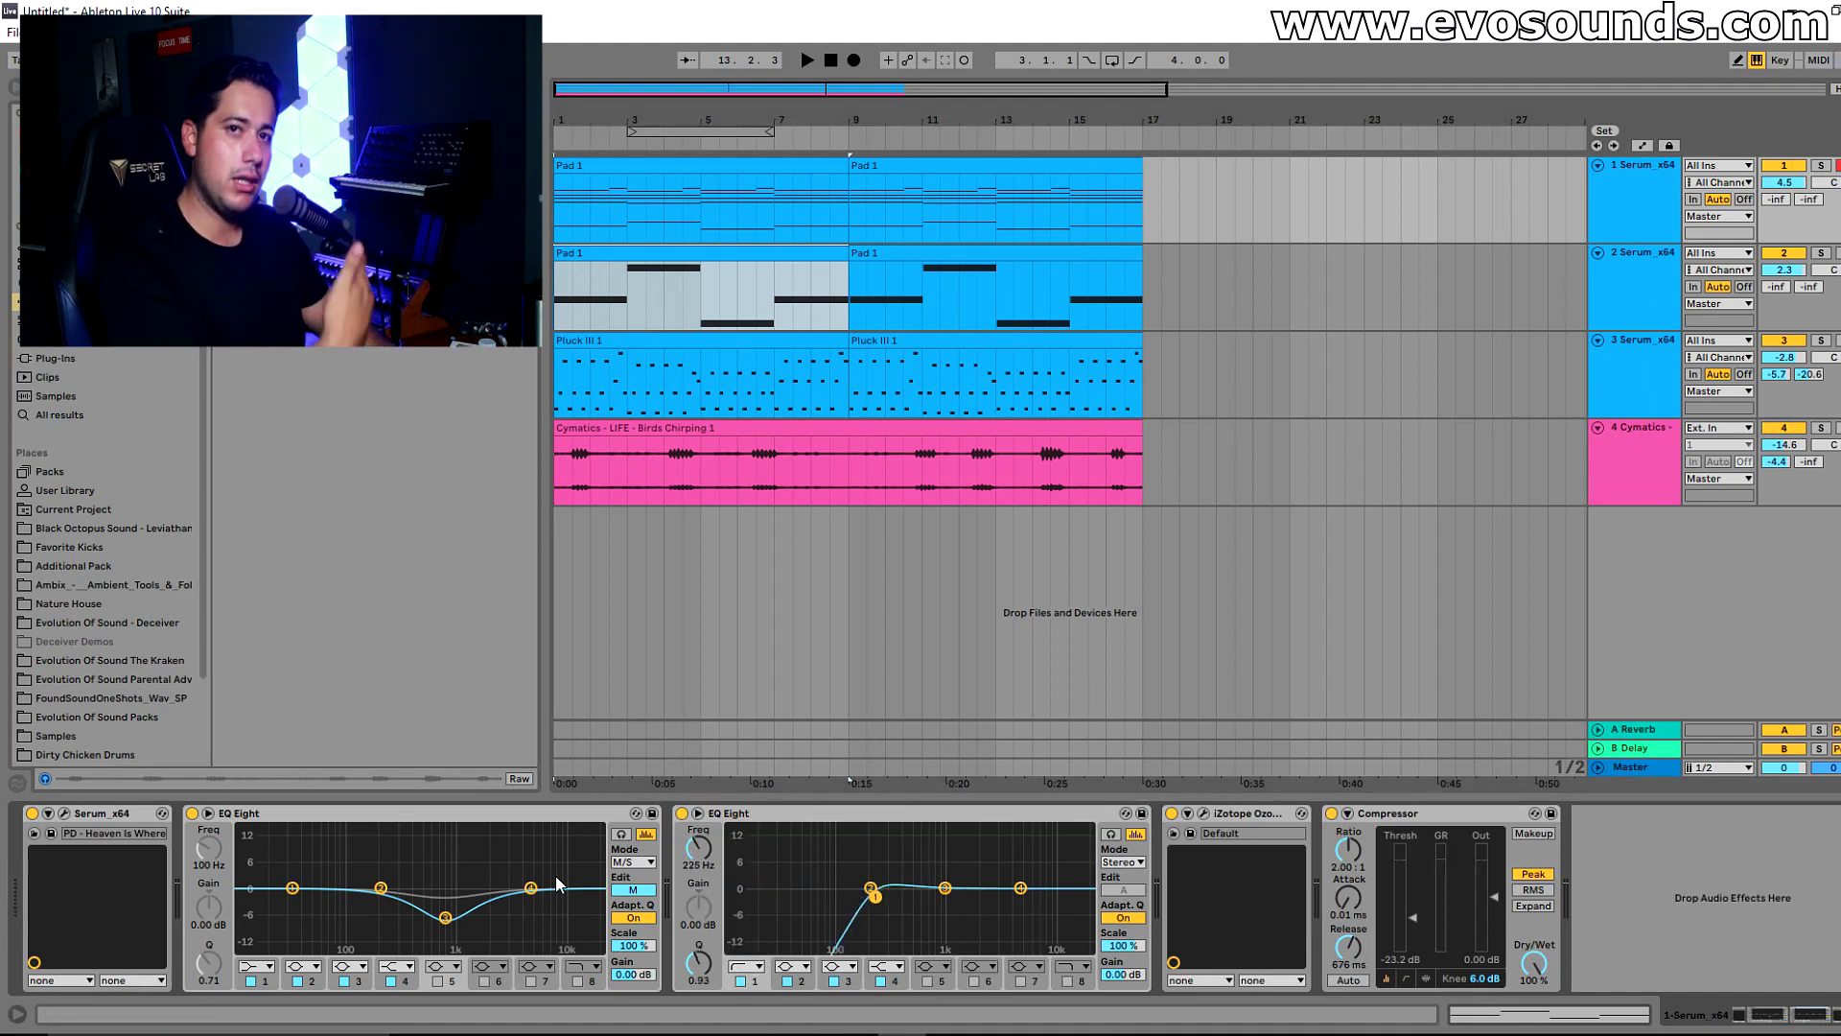
# - Make band 1 of the first EQ Eight's mid channel a low cut at 95.8 Hz with Q 0.85
pyautogui.moveTo(293, 888); pyautogui.dragTo(345, 899)
pyautogui.click(254, 968)
pyautogui.click(255, 863)
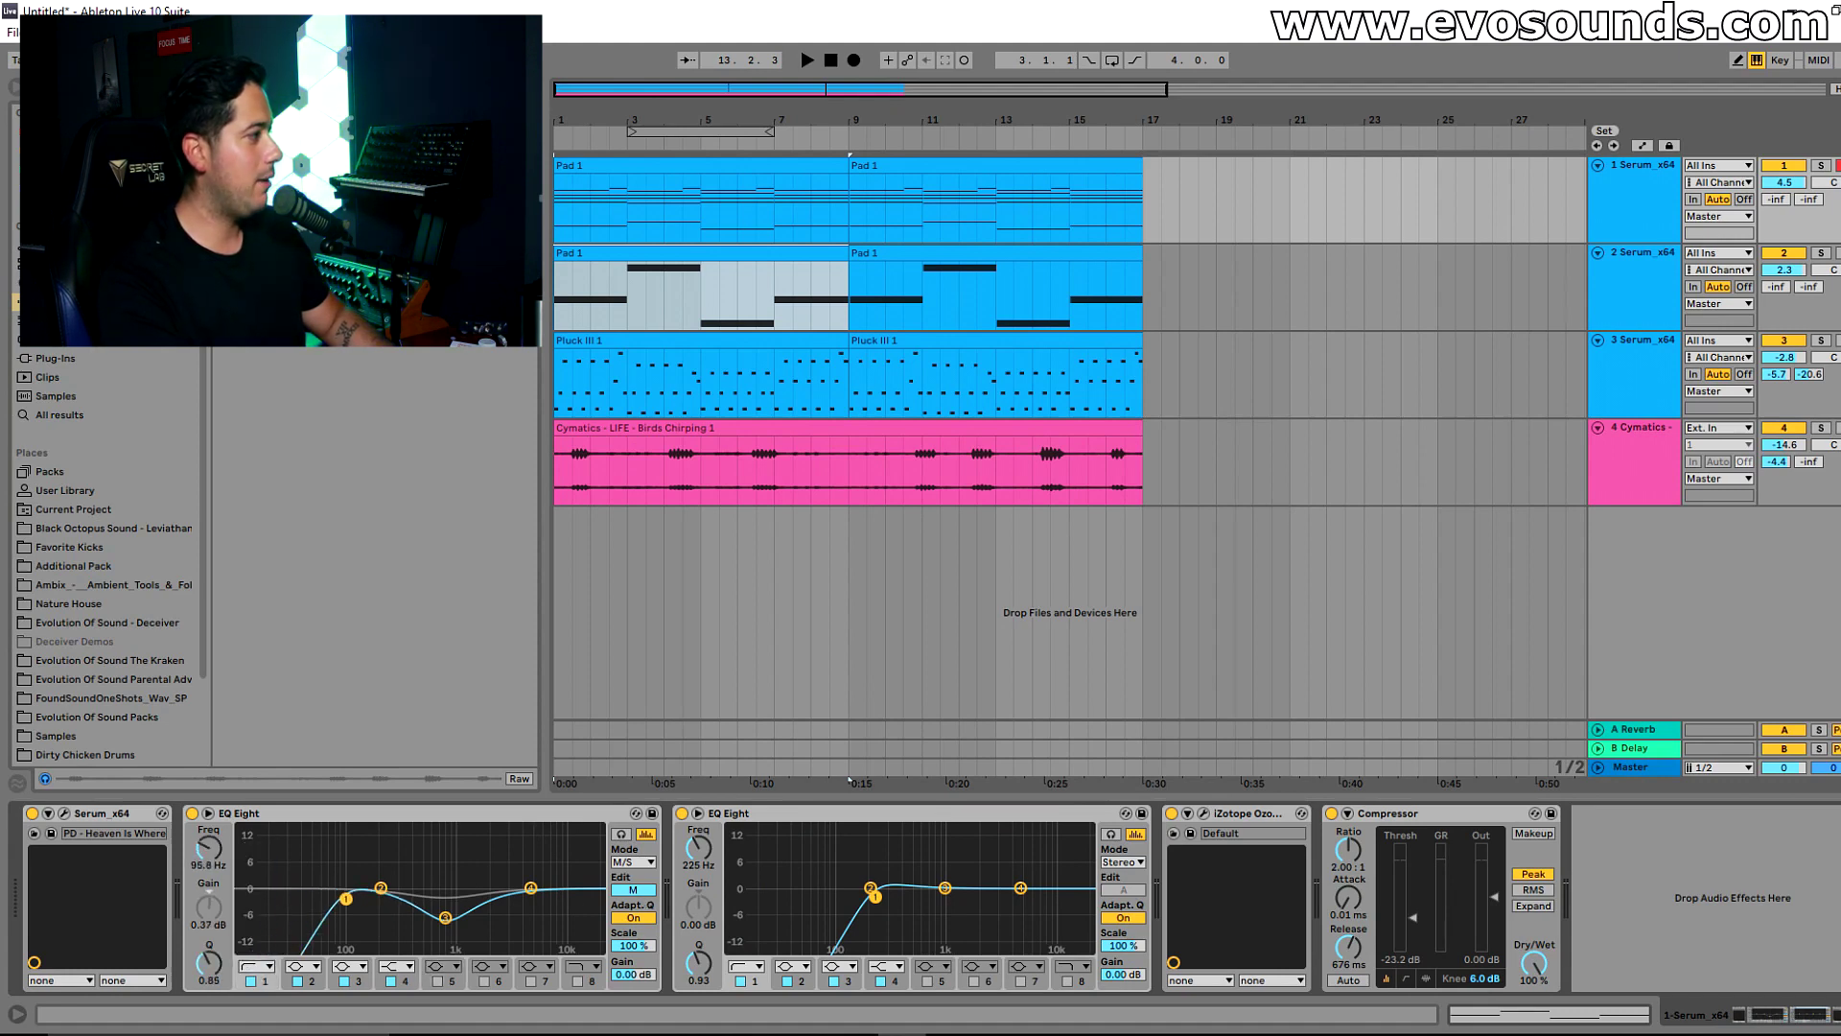
# - Switch off band 1 in both the mid and side channels of the pad's first EQ Eight
pyautogui.click(635, 890)
pyautogui.click(345, 890)
pyautogui.click(250, 980)
pyautogui.moveTo(304, 900); pyautogui.dragTo(265, 891)
pyautogui.click(251, 981)
pyautogui.click(636, 891)
pyautogui.click(251, 981)
pyautogui.rightClick(773, 815)
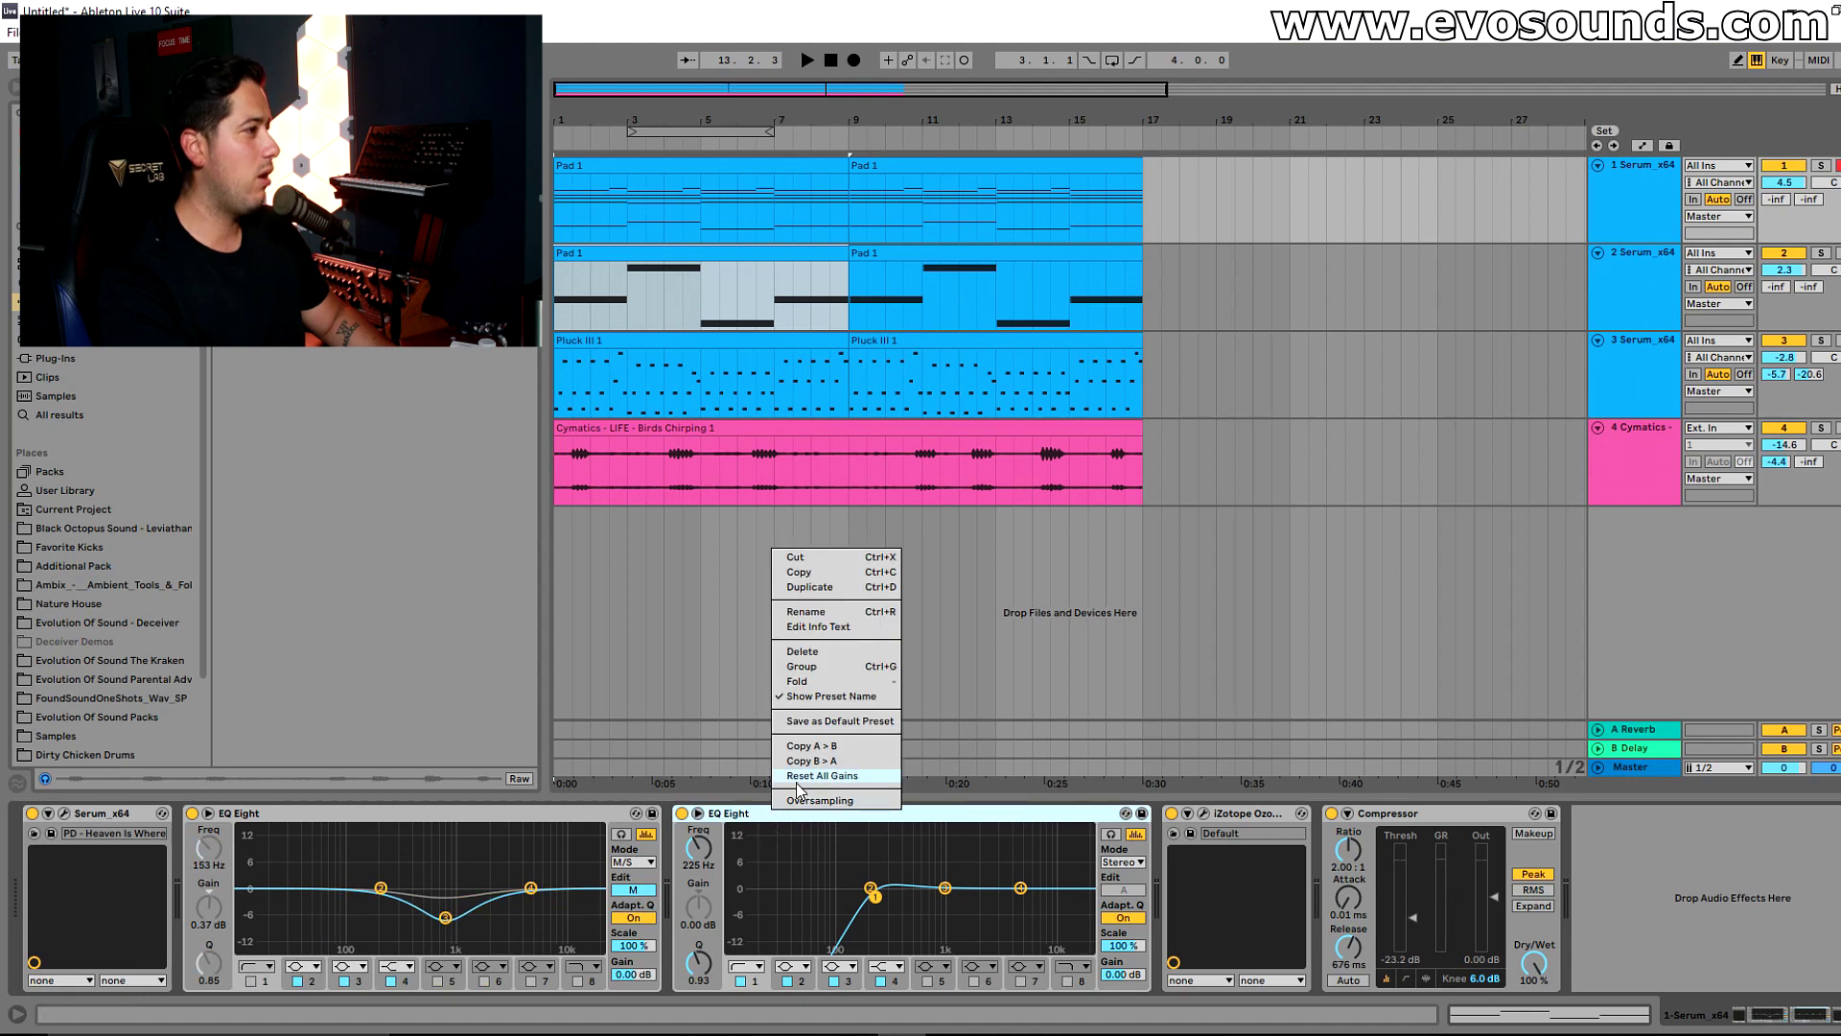
pyautogui.press('Escape')
pyautogui.rightClick(518, 817)
pyautogui.press('Escape')
# - Start playback and lower the second EQ Eight's band 1 low cut to 182 Hz with Q 0.82
pyautogui.press('space')
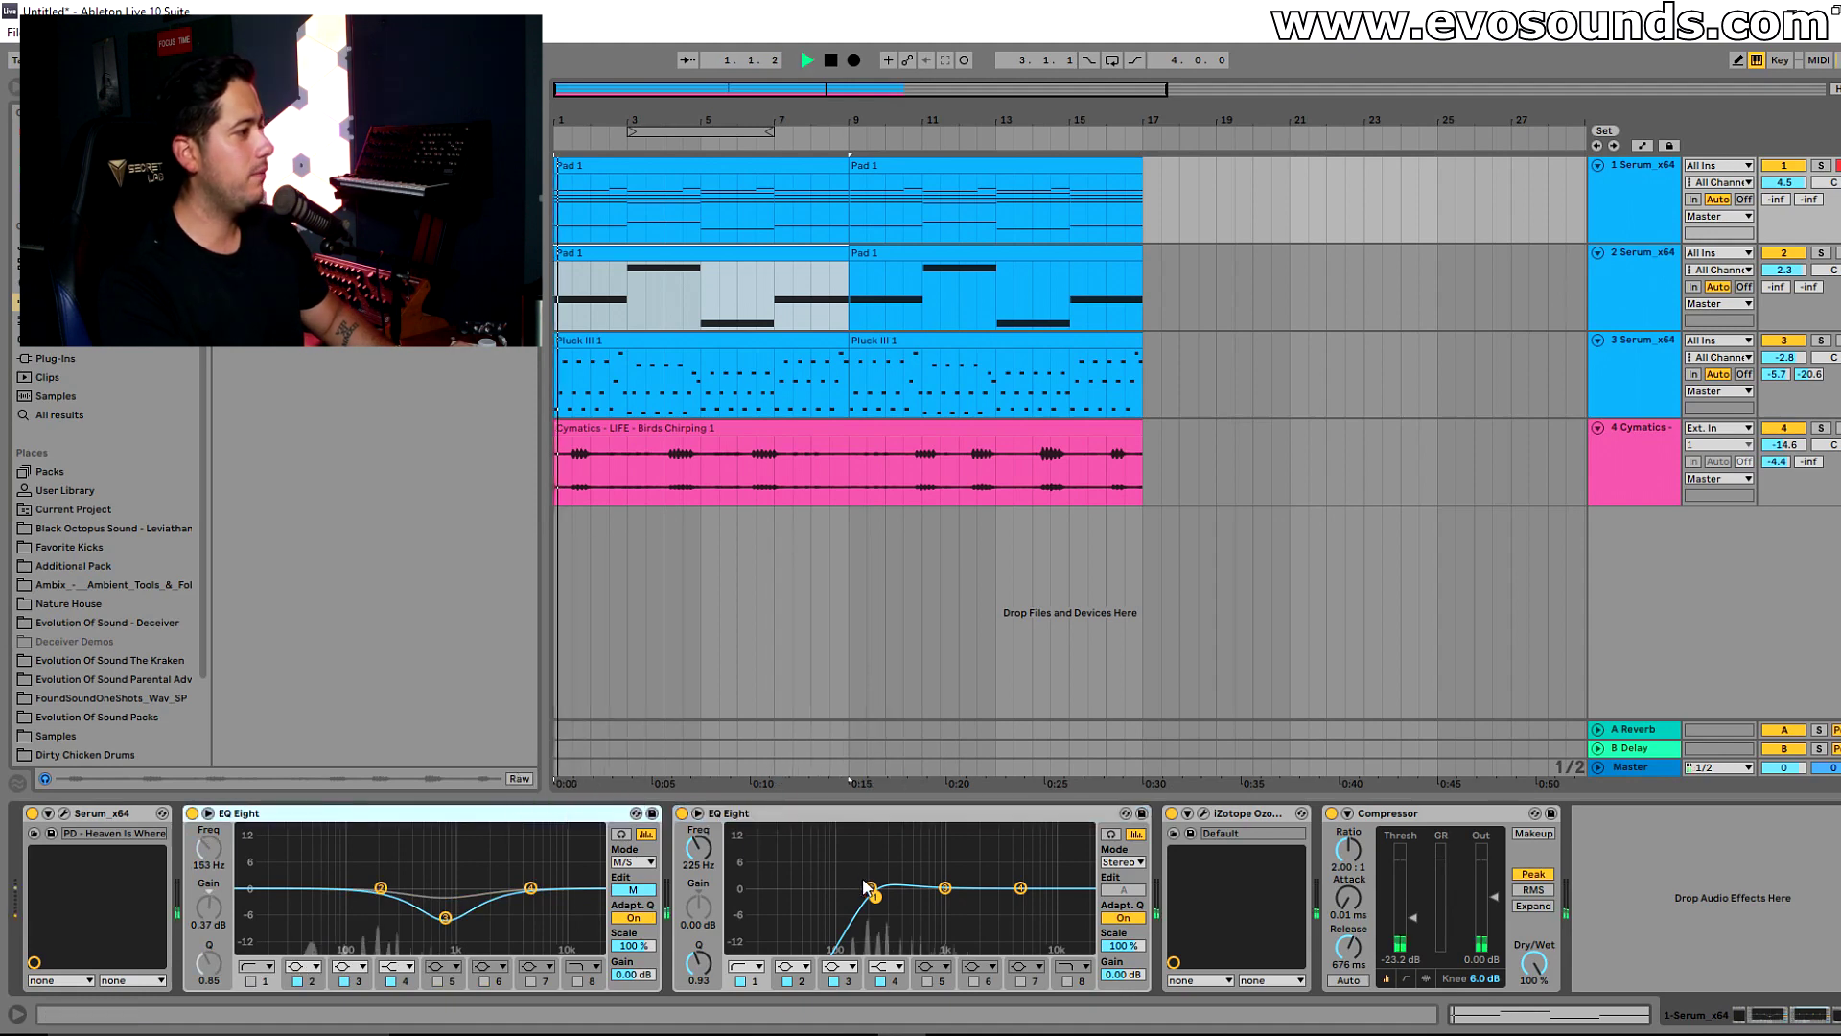
pyautogui.moveTo(869, 899); pyautogui.dragTo(866, 899)
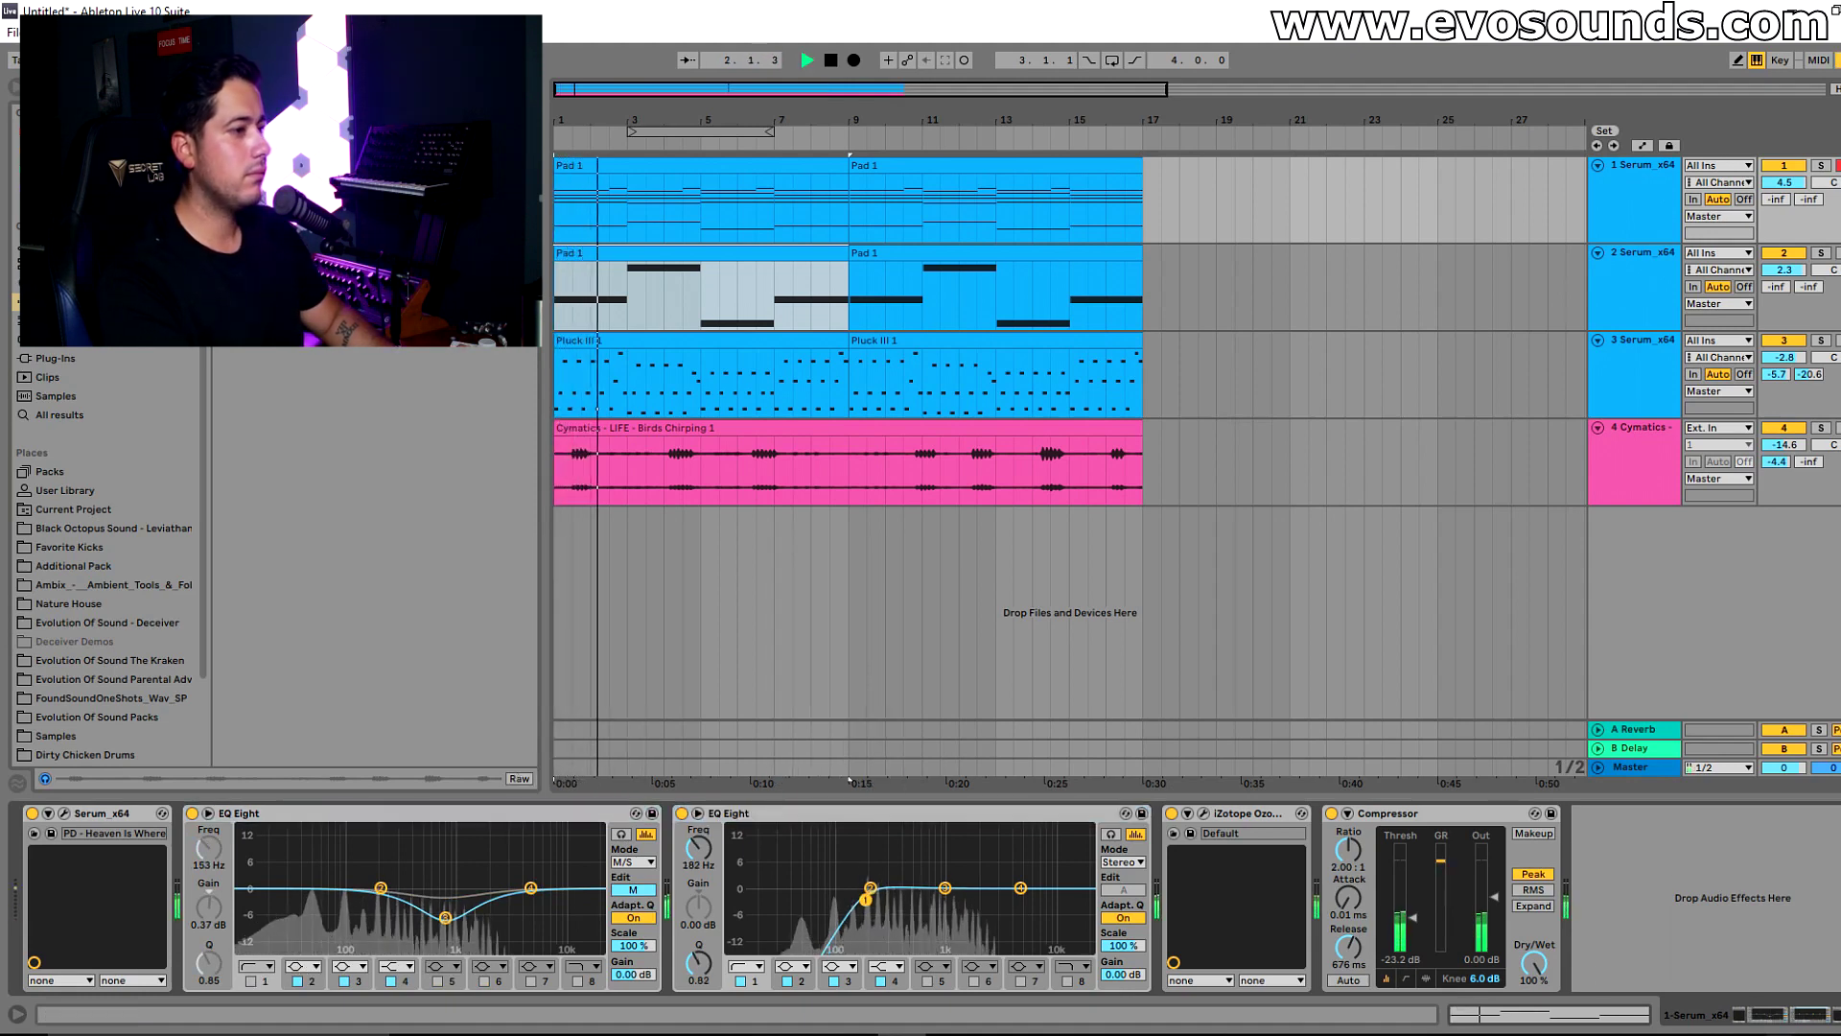
# - Set the bass track's volume to 1.3 dB and the birds chirping track's volume to -14.2 dB during playback
pyautogui.click(1760, 1034)
pyautogui.click(1648, 406)
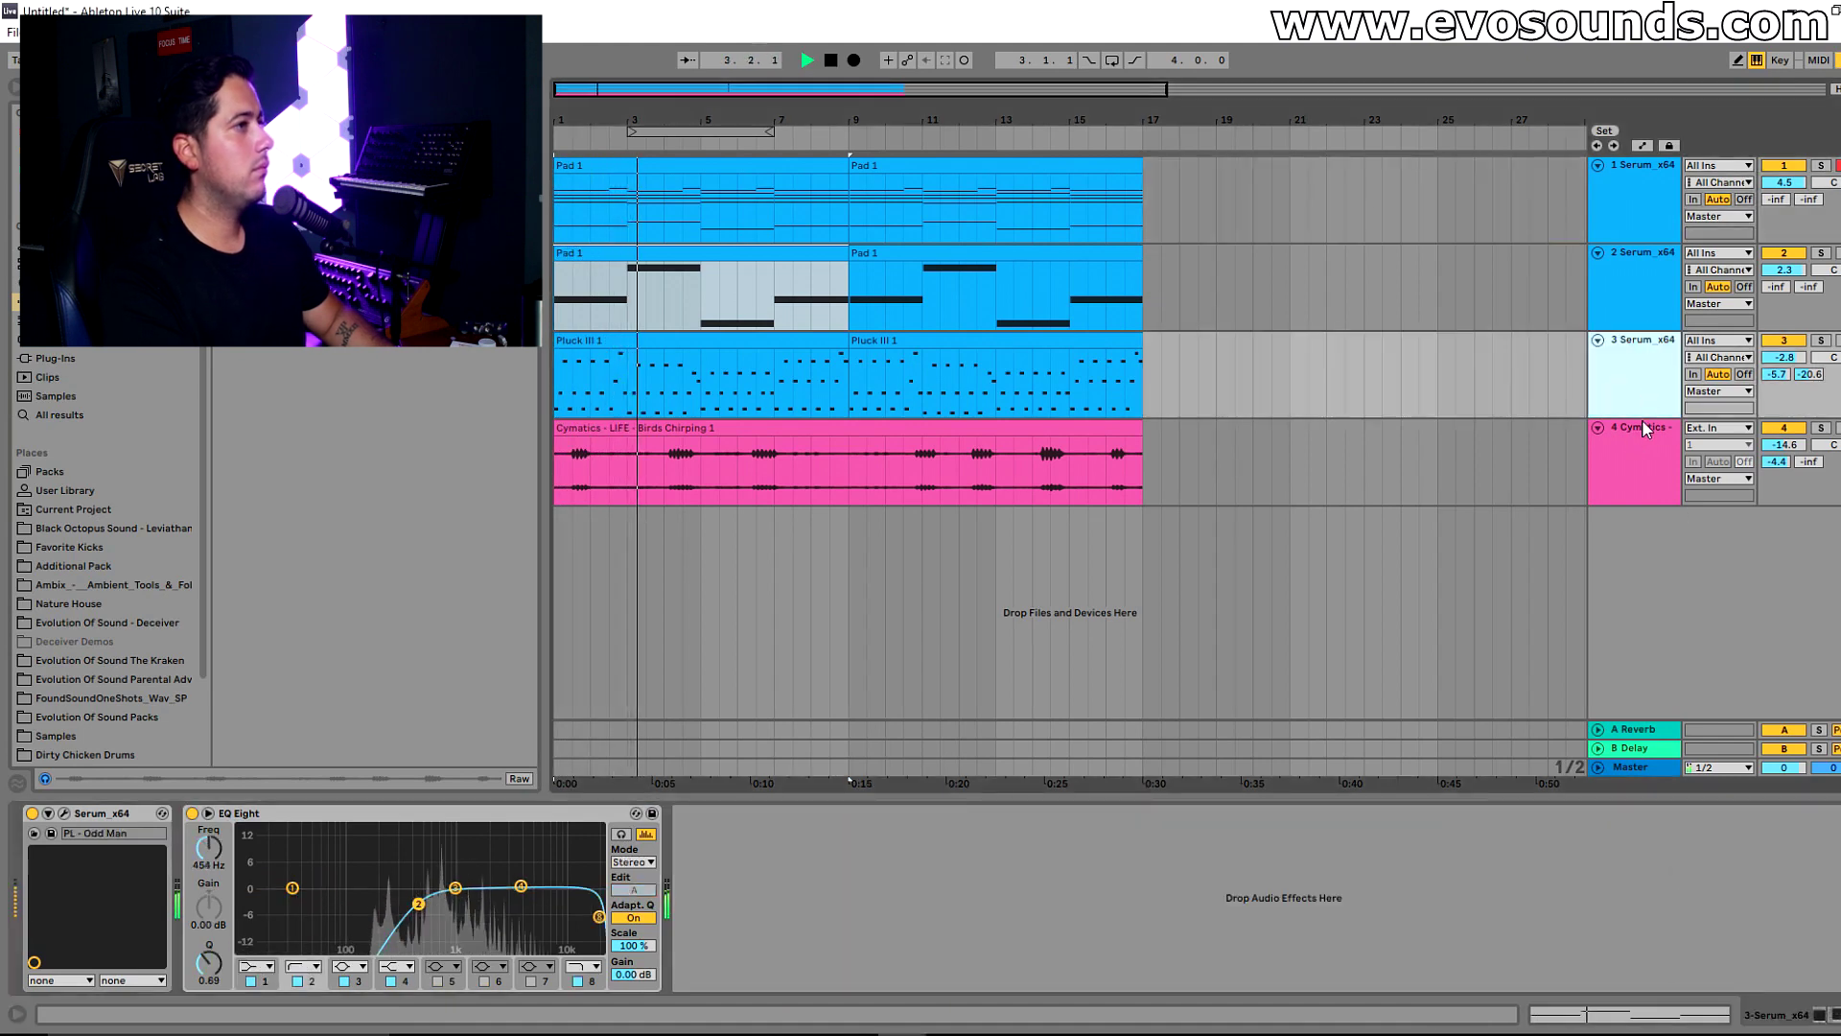
pyautogui.moveTo(1785, 272); pyautogui.dragTo(1785, 284)
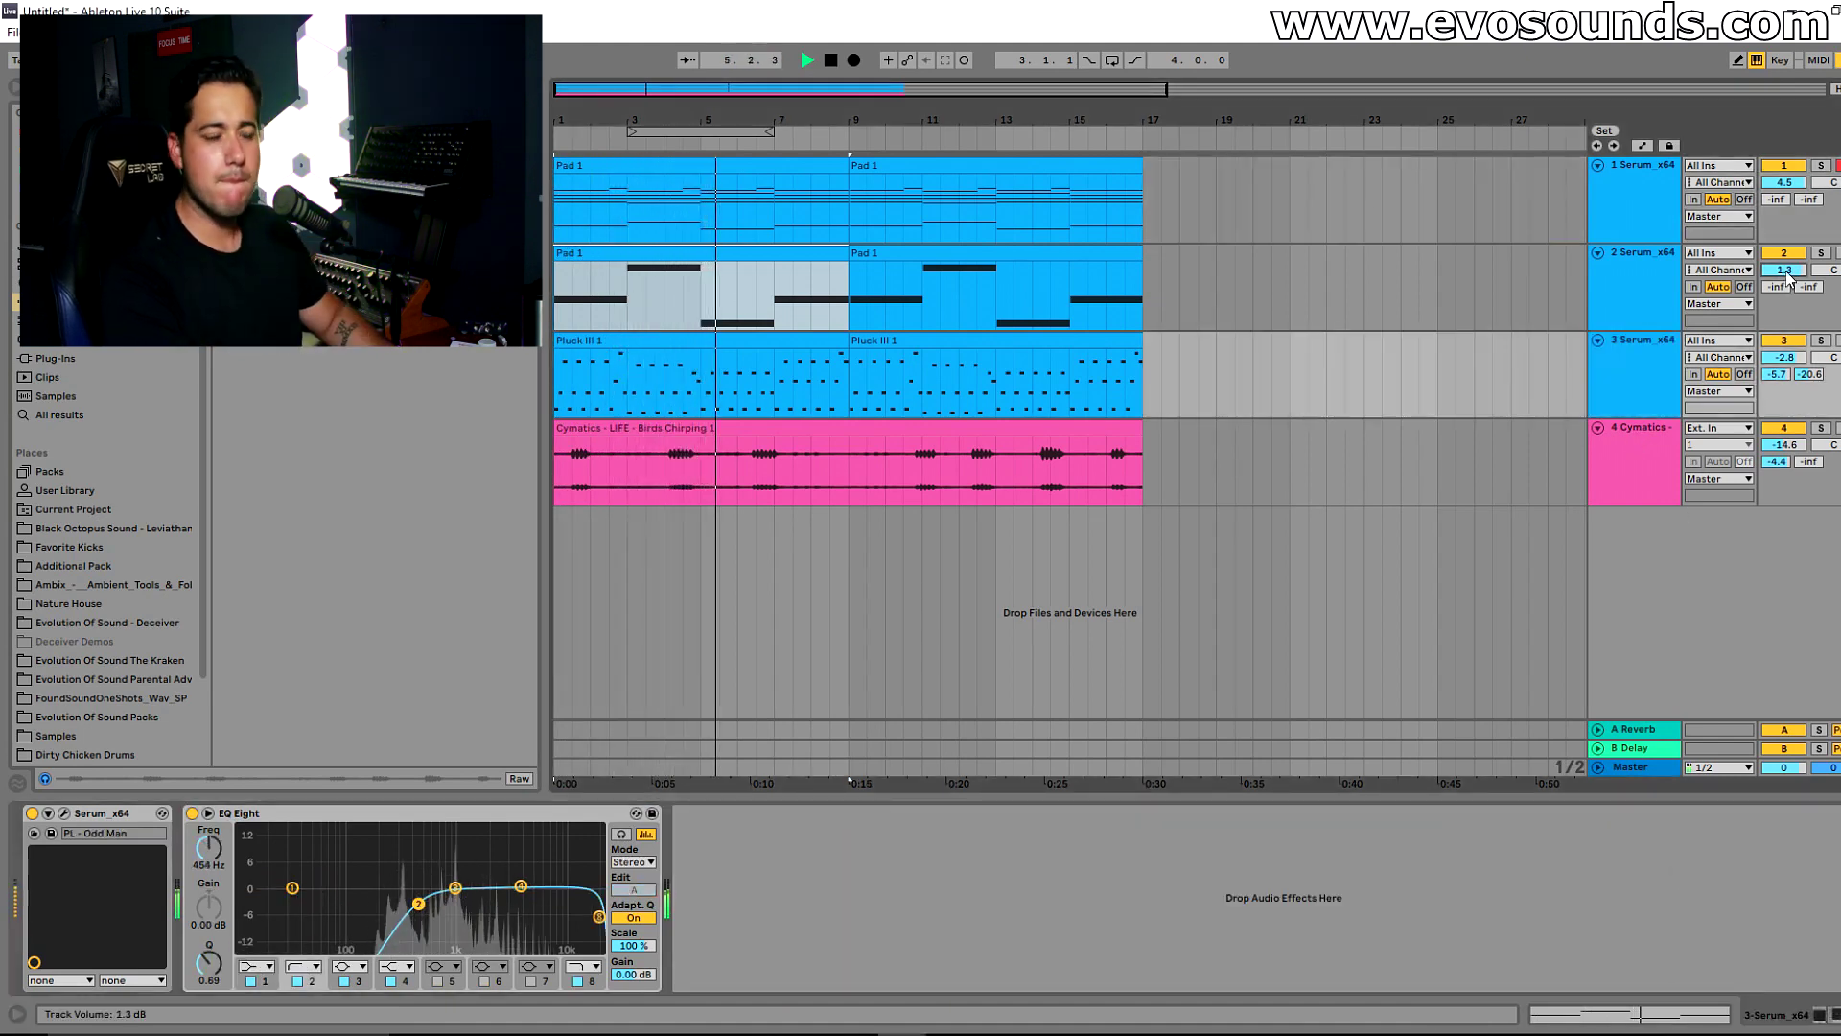
pyautogui.click(1630, 310)
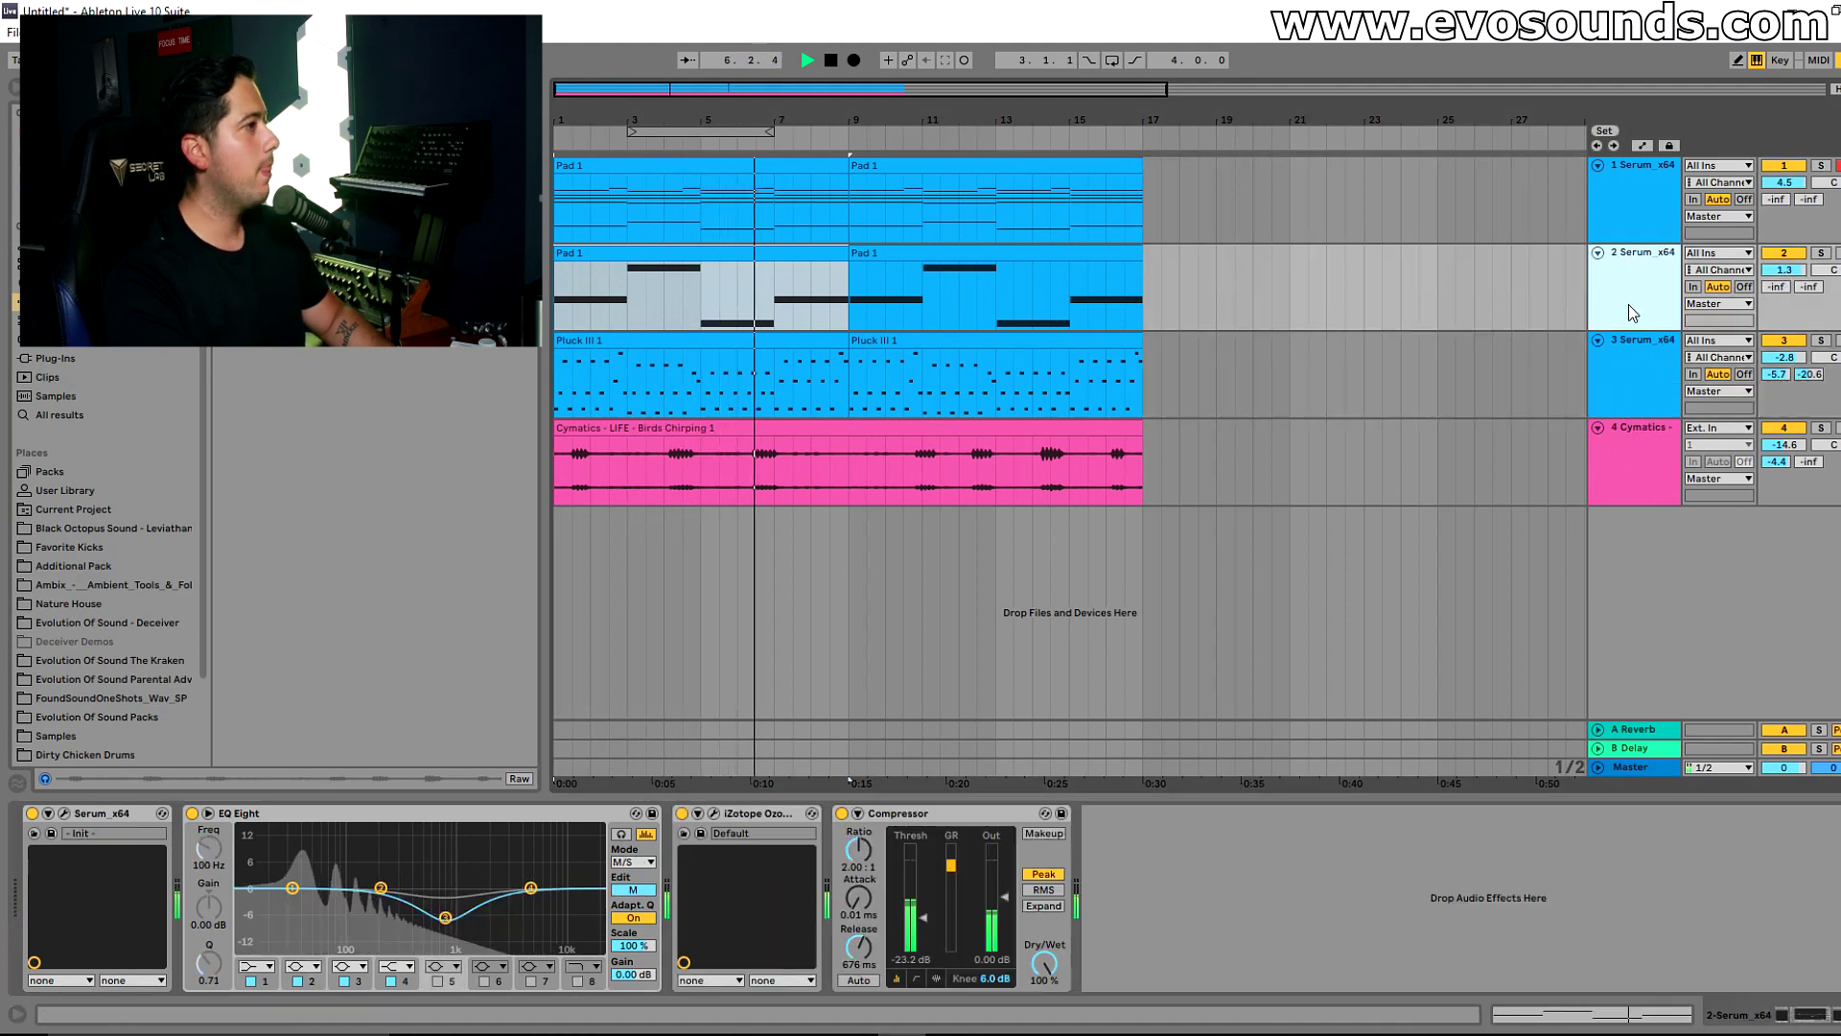
pyautogui.moveTo(1789, 448); pyautogui.dragTo(1789, 443)
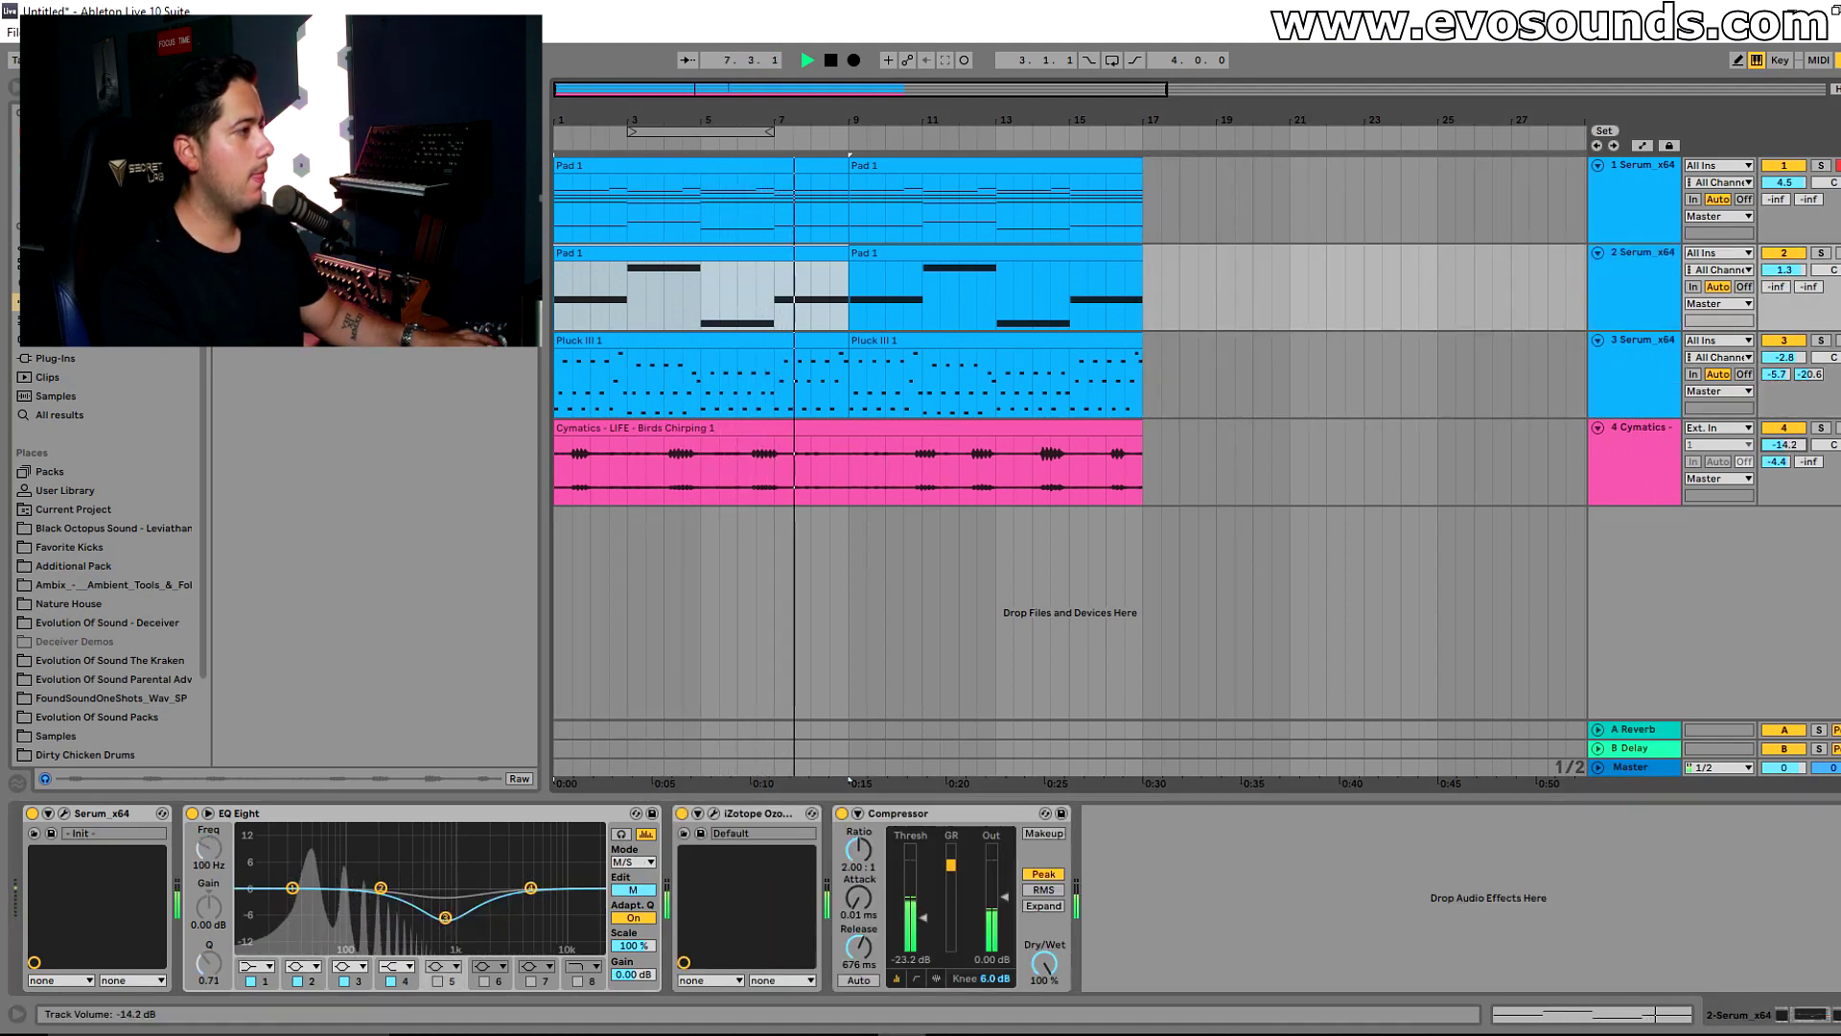
pyautogui.click(1661, 464)
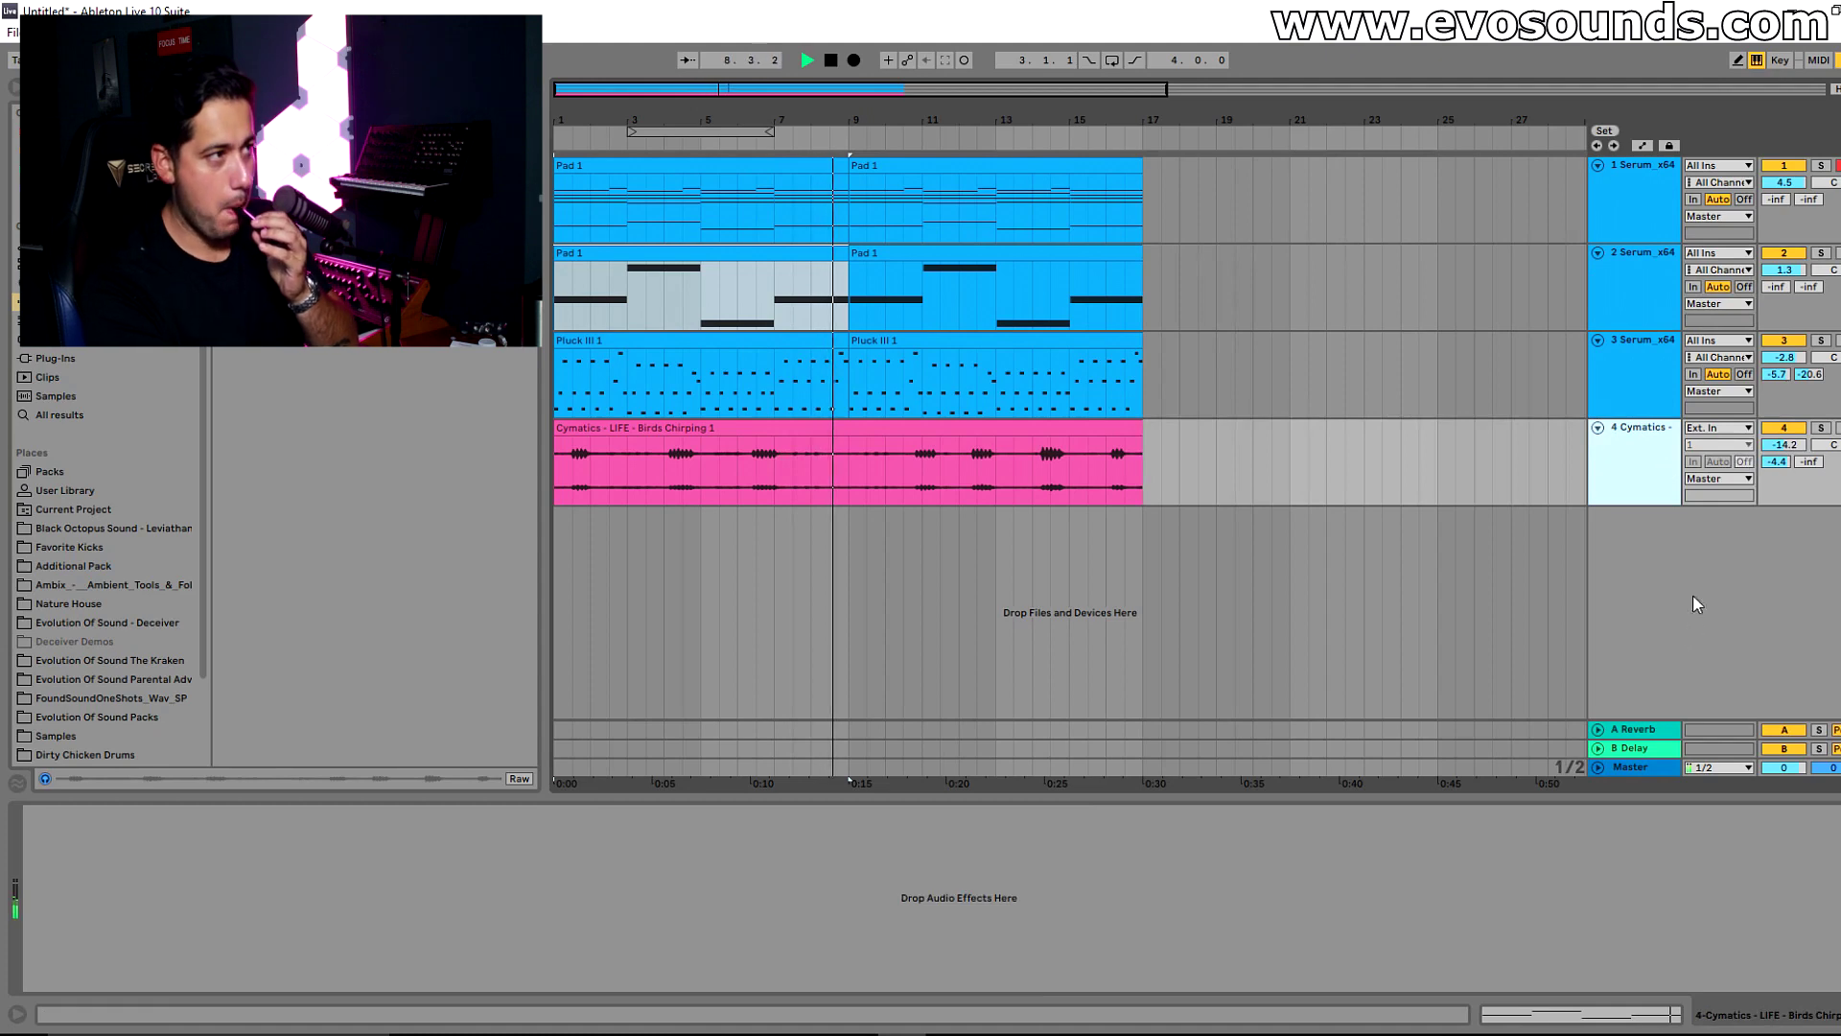
# - Show the Session View mixer and bypass the pad track's two EQ Eights, Compressor and Ozone Imager
pyautogui.press('Tab')
pyautogui.click(192, 814)
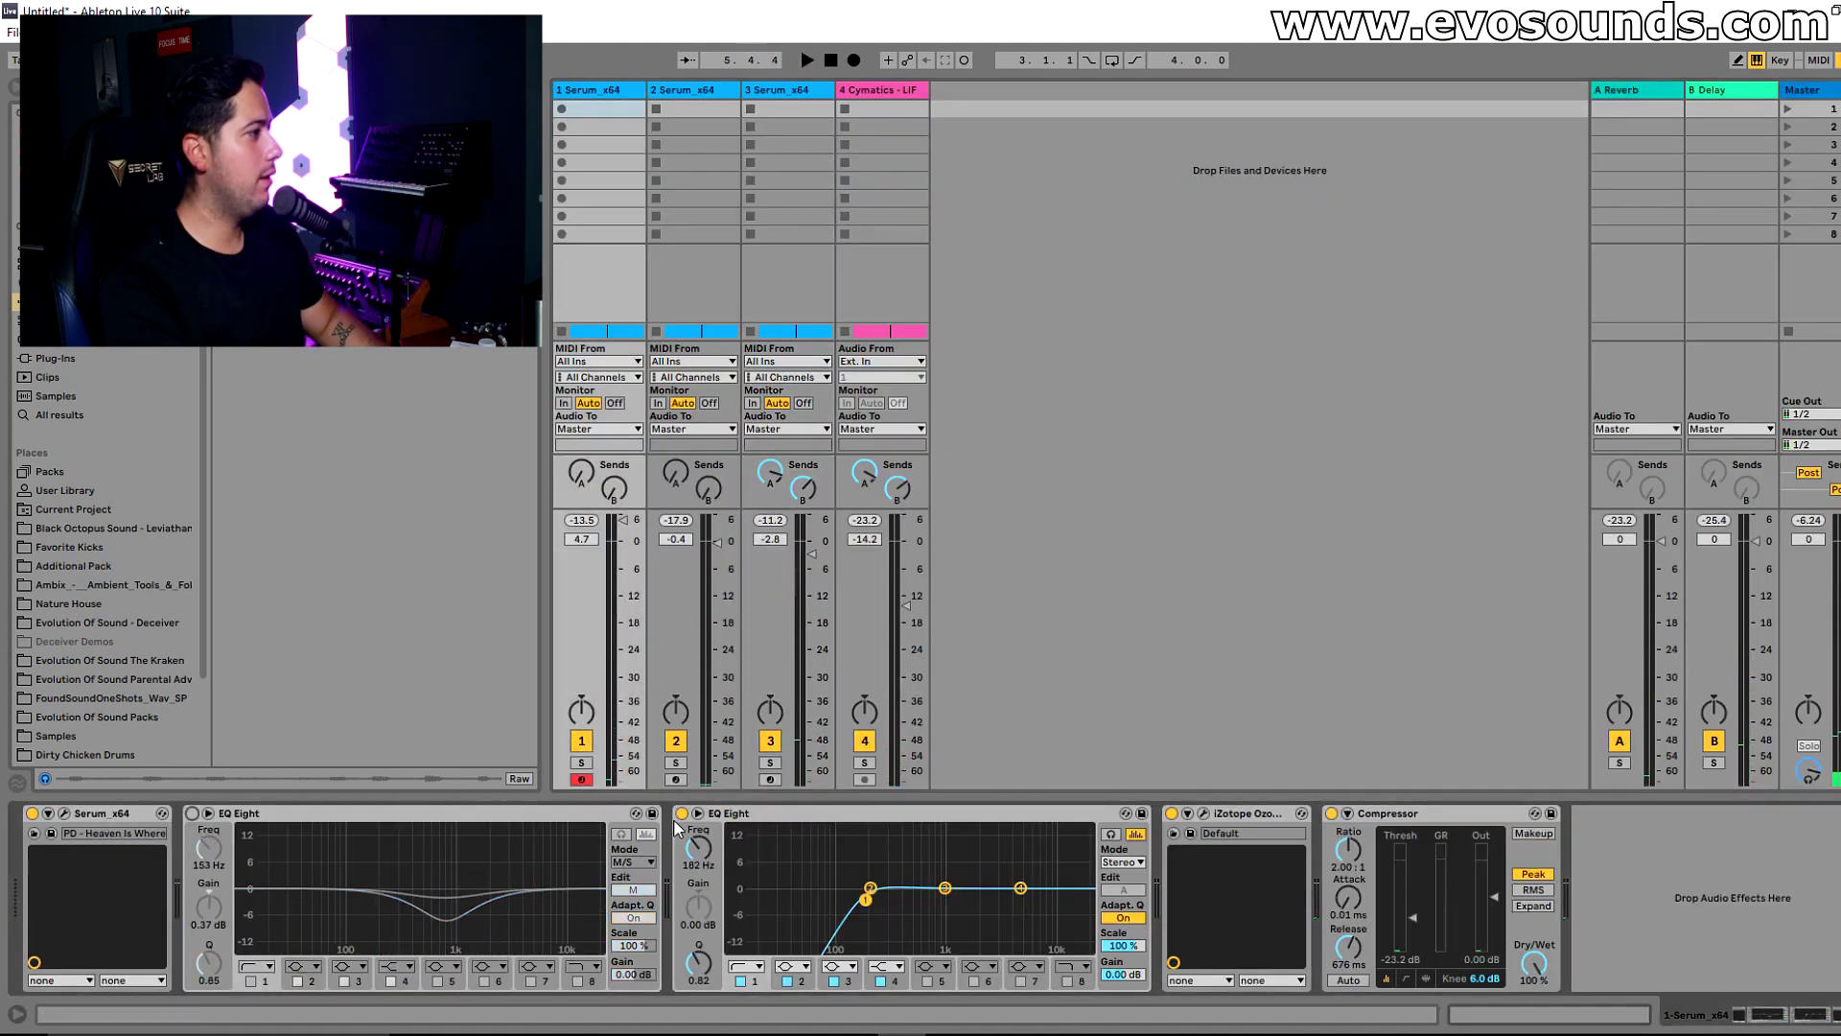
pyautogui.click(682, 813)
pyautogui.click(1331, 813)
pyautogui.click(1172, 813)
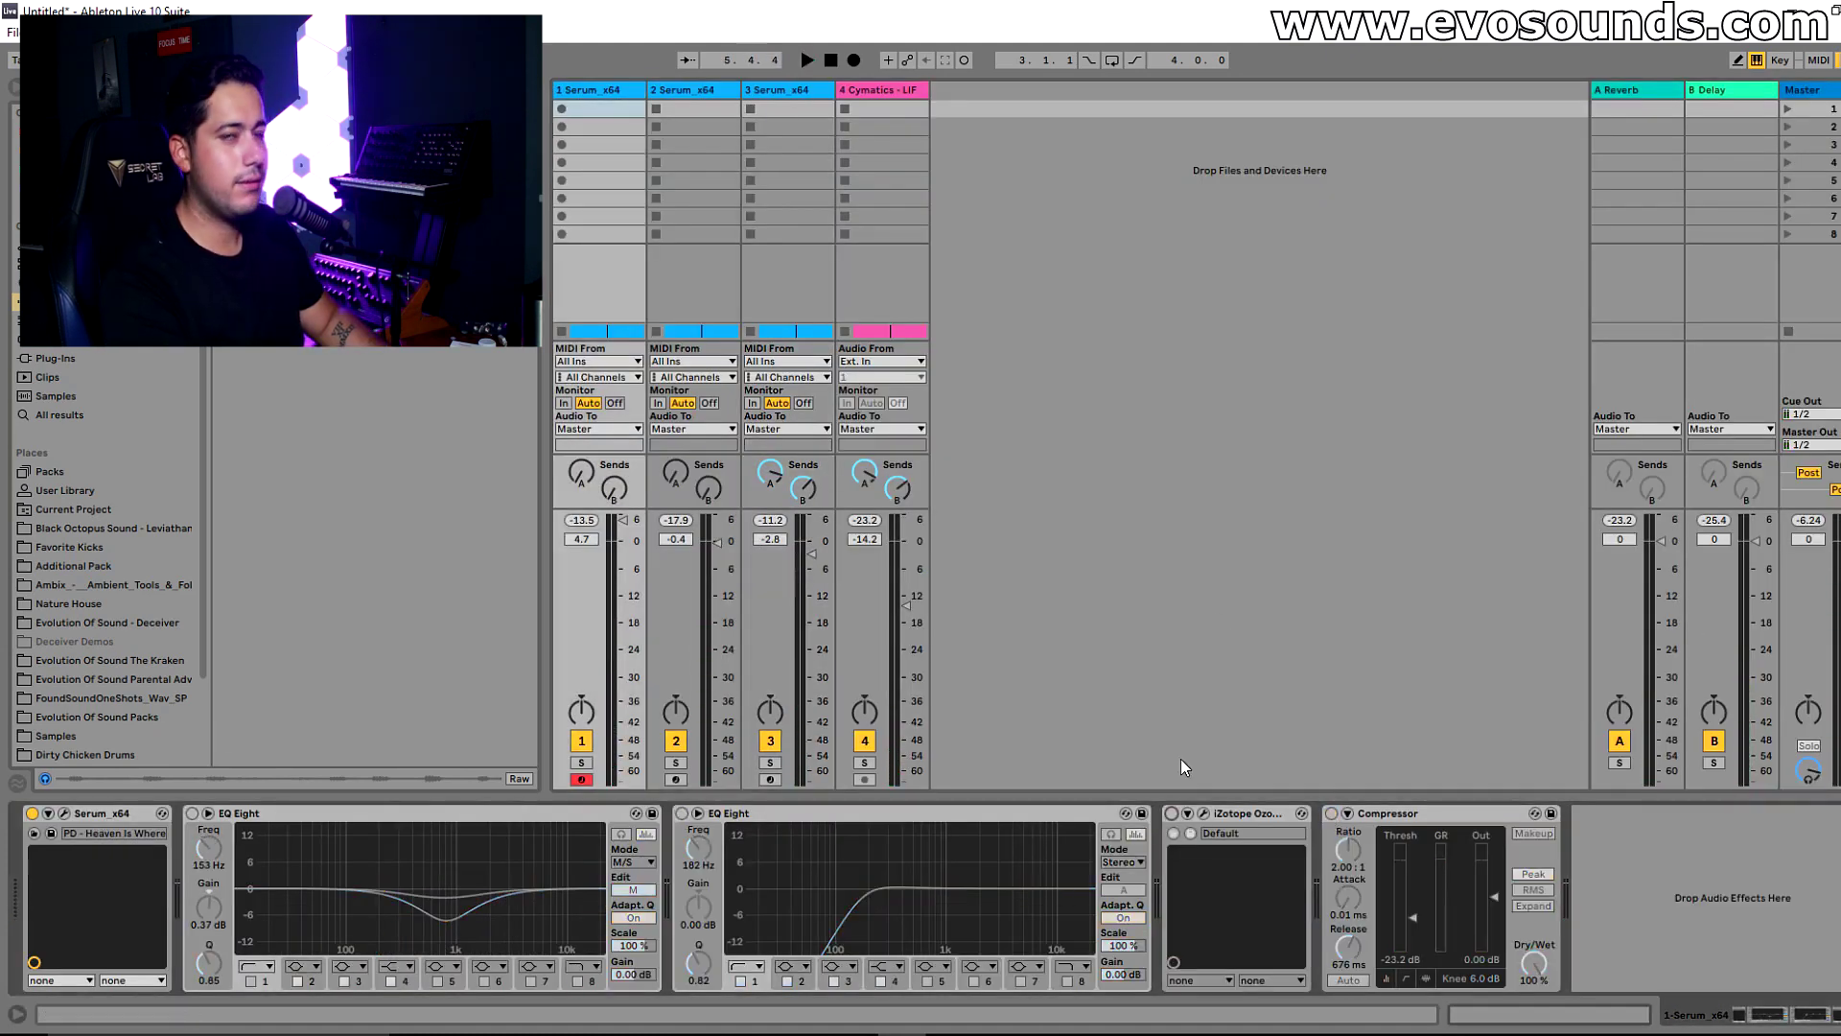
# - Play the mix with the pad's effects bypassed and set the pad track's volume to 1.6 dB
pyautogui.press('space')
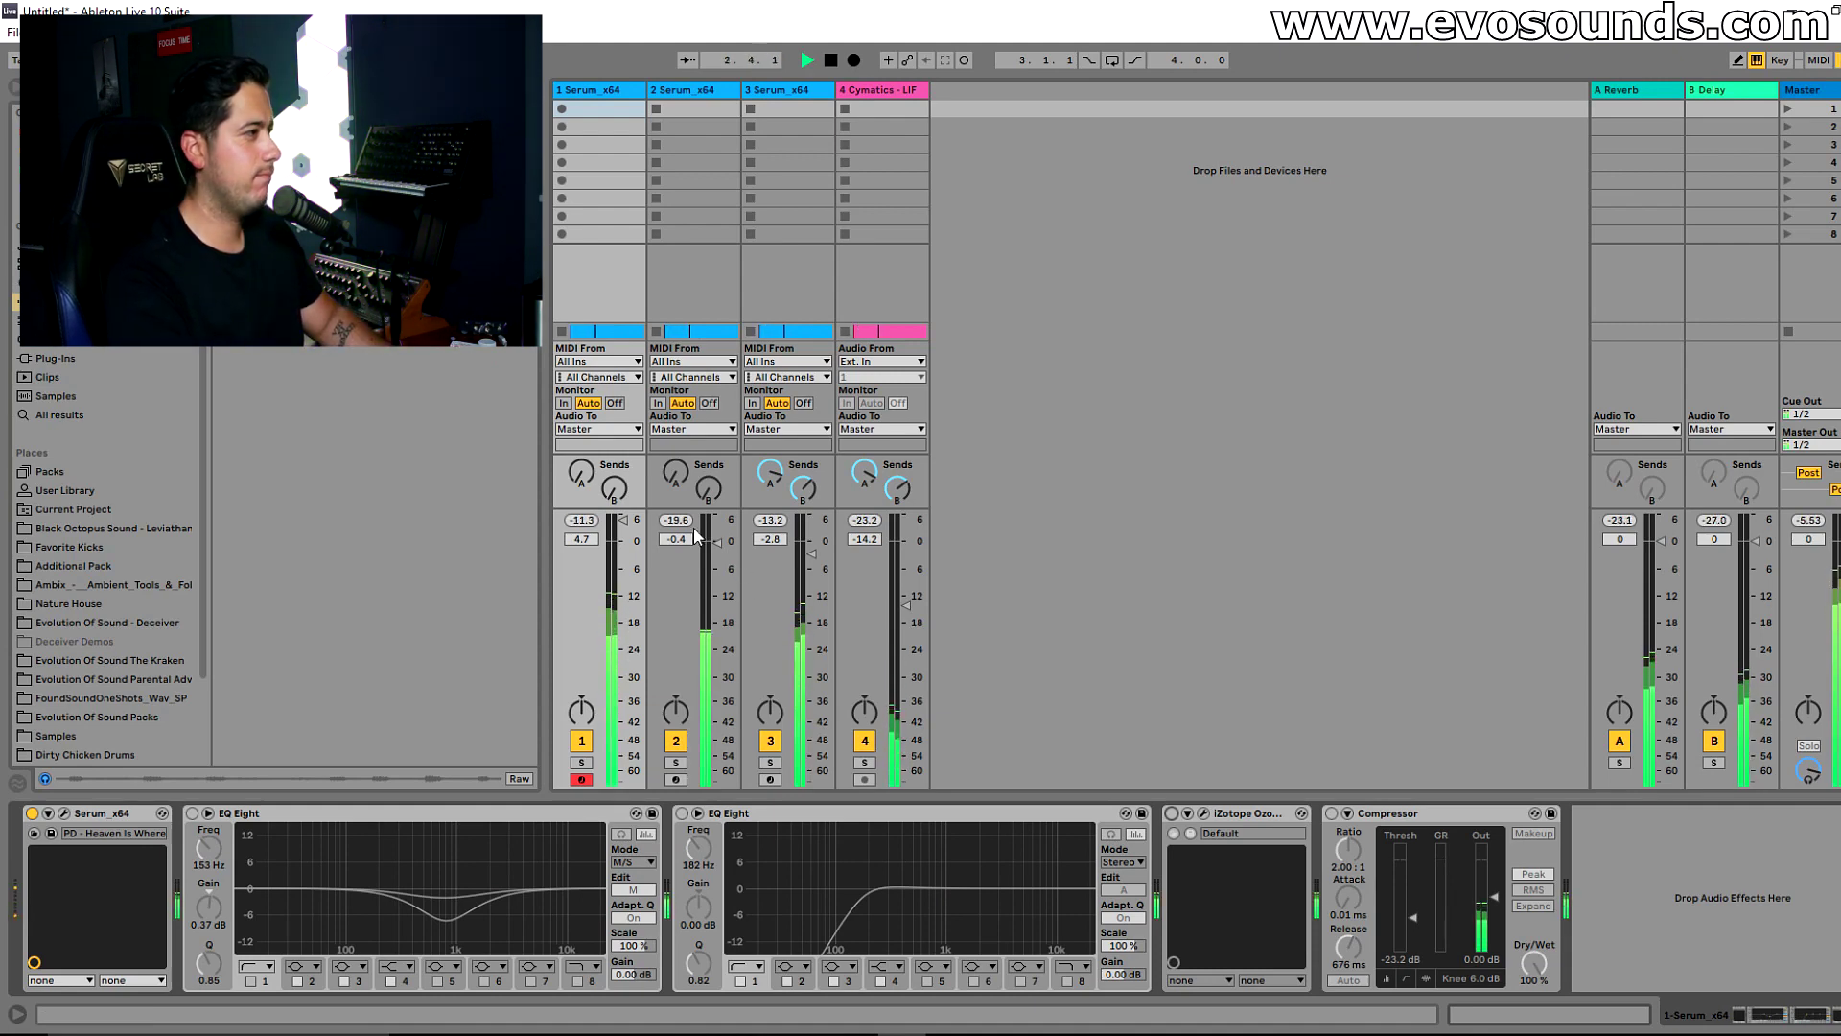
pyautogui.moveTo(622, 520); pyautogui.dragTo(622, 533)
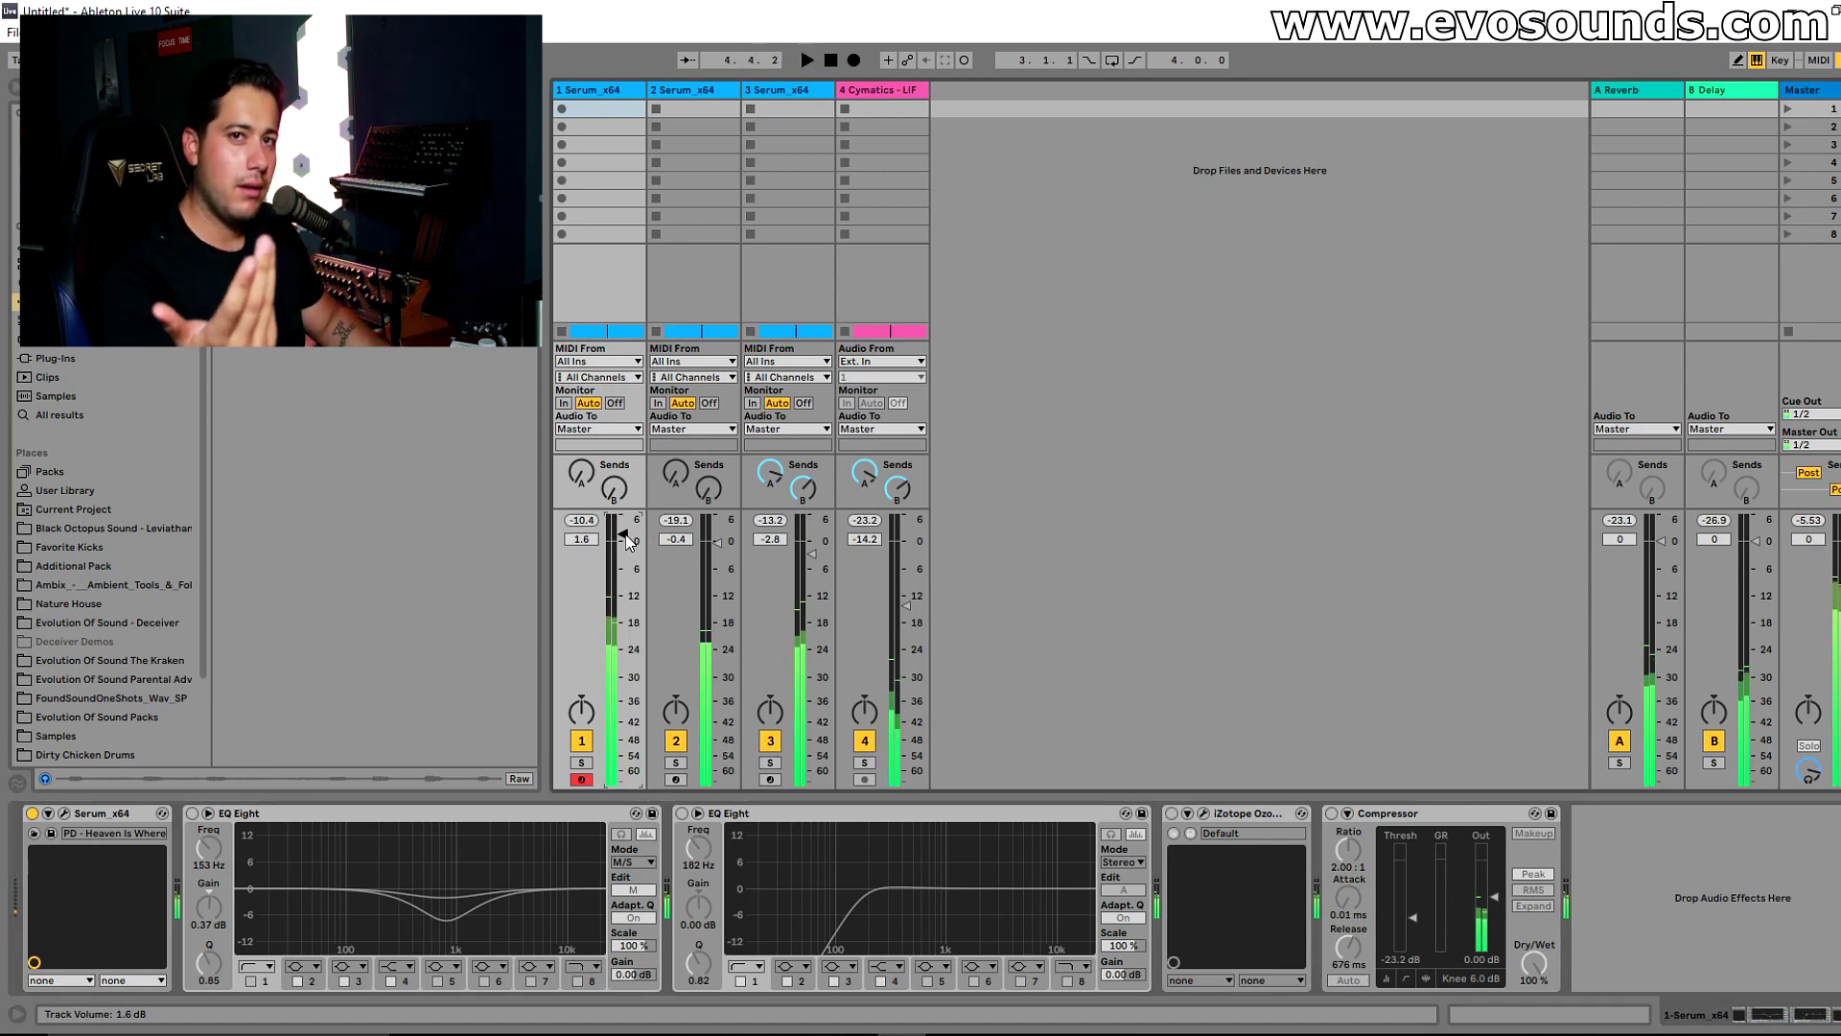
# - Play the mix and re-enable the pad track's two EQ Eights, Ozone Imager and Compressor for a before/after comparison
pyautogui.press('space')
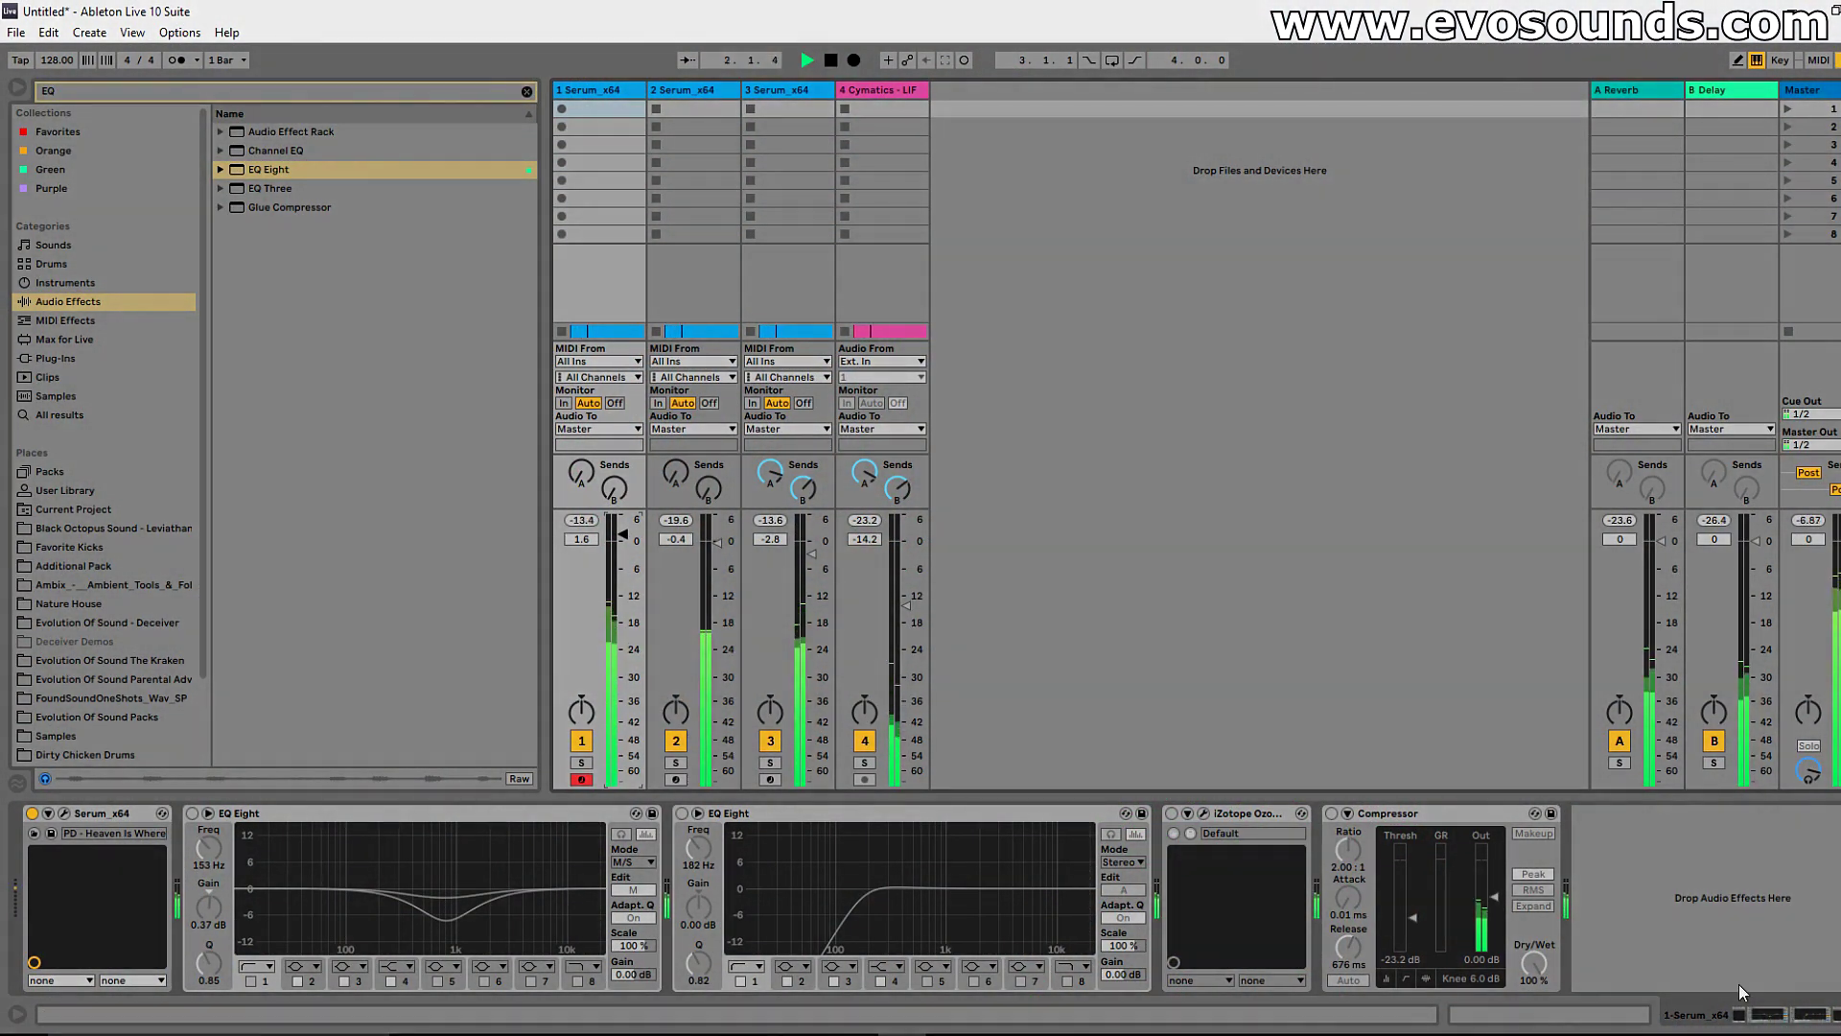
pyautogui.click(192, 813)
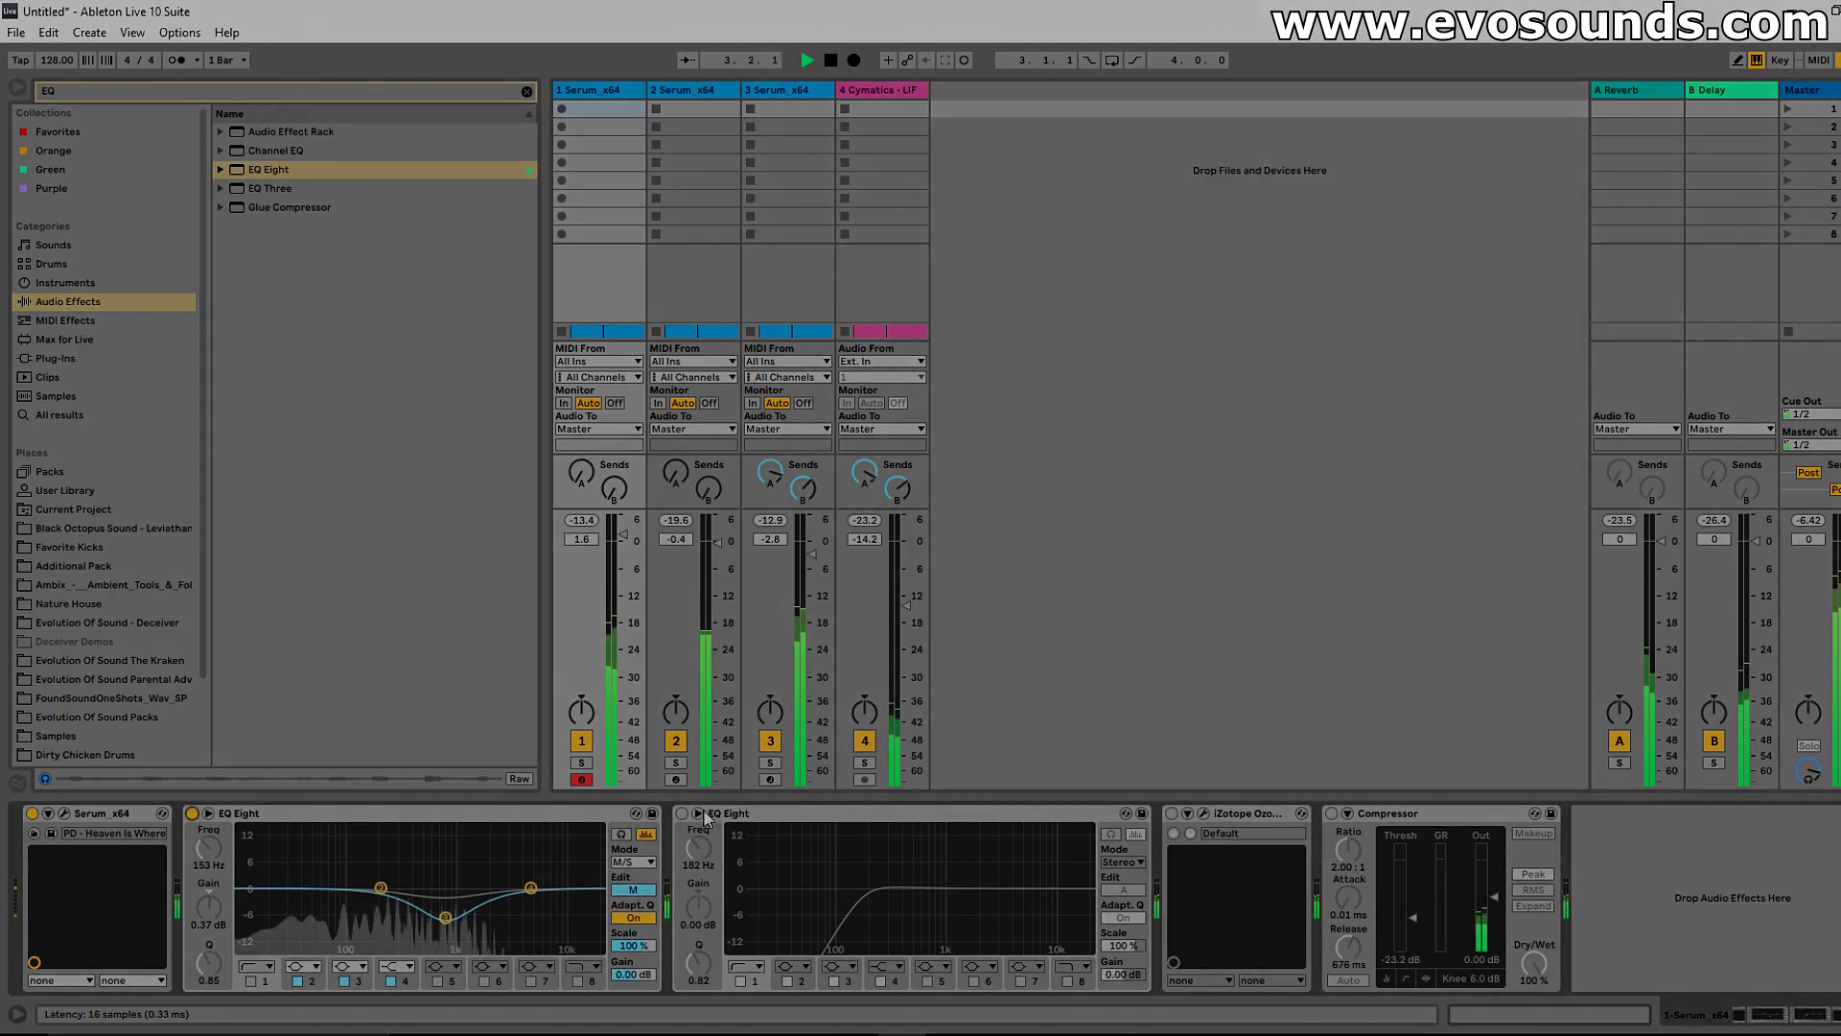
pyautogui.click(682, 814)
pyautogui.click(1332, 813)
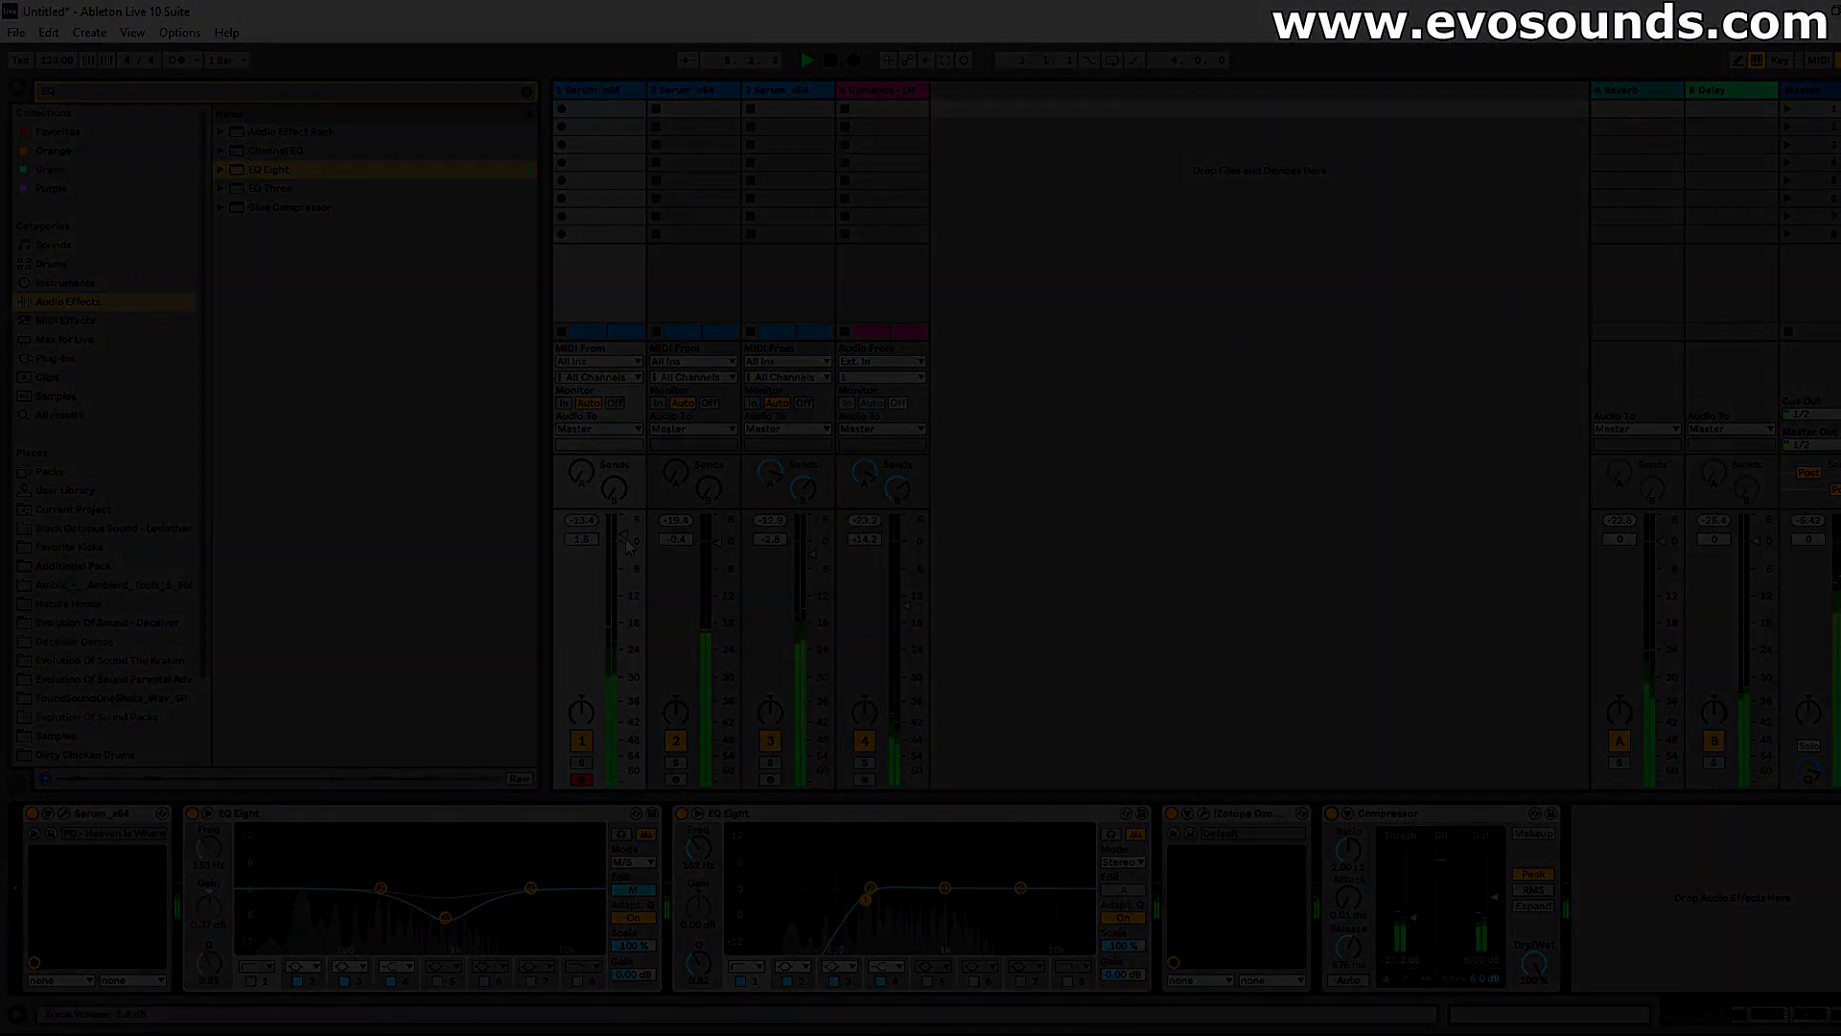